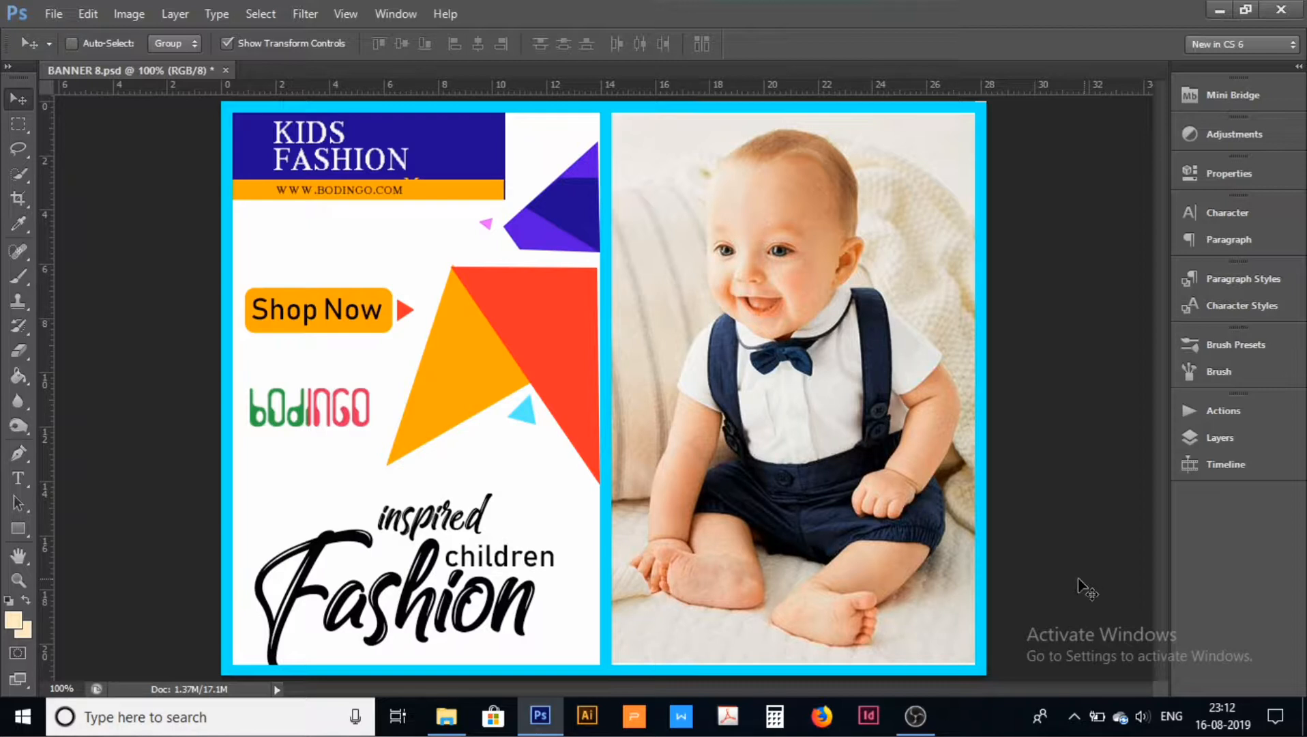
Step: Create a blank document from the A3 paper size in landscape orientation, 420 mm wide by 297 mm high at 300 pixels/inch
click(60, 13)
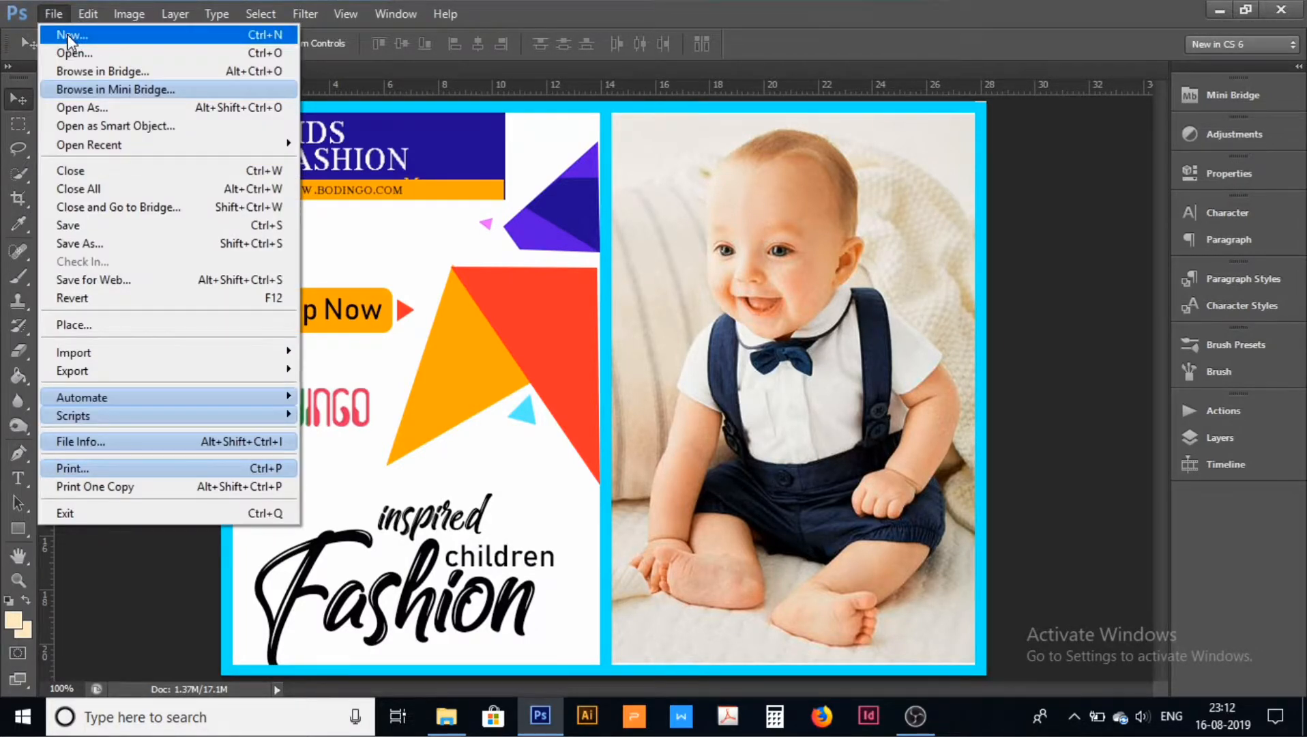
click(68, 38)
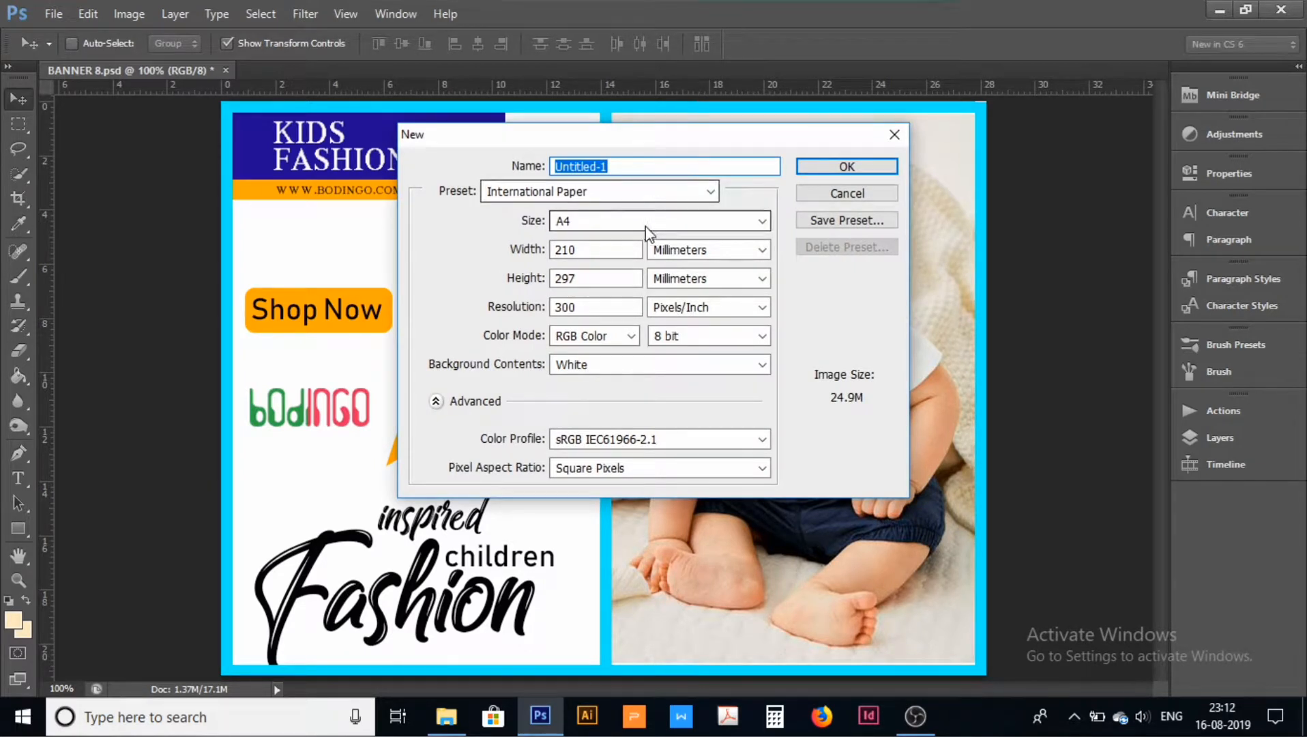
click(646, 224)
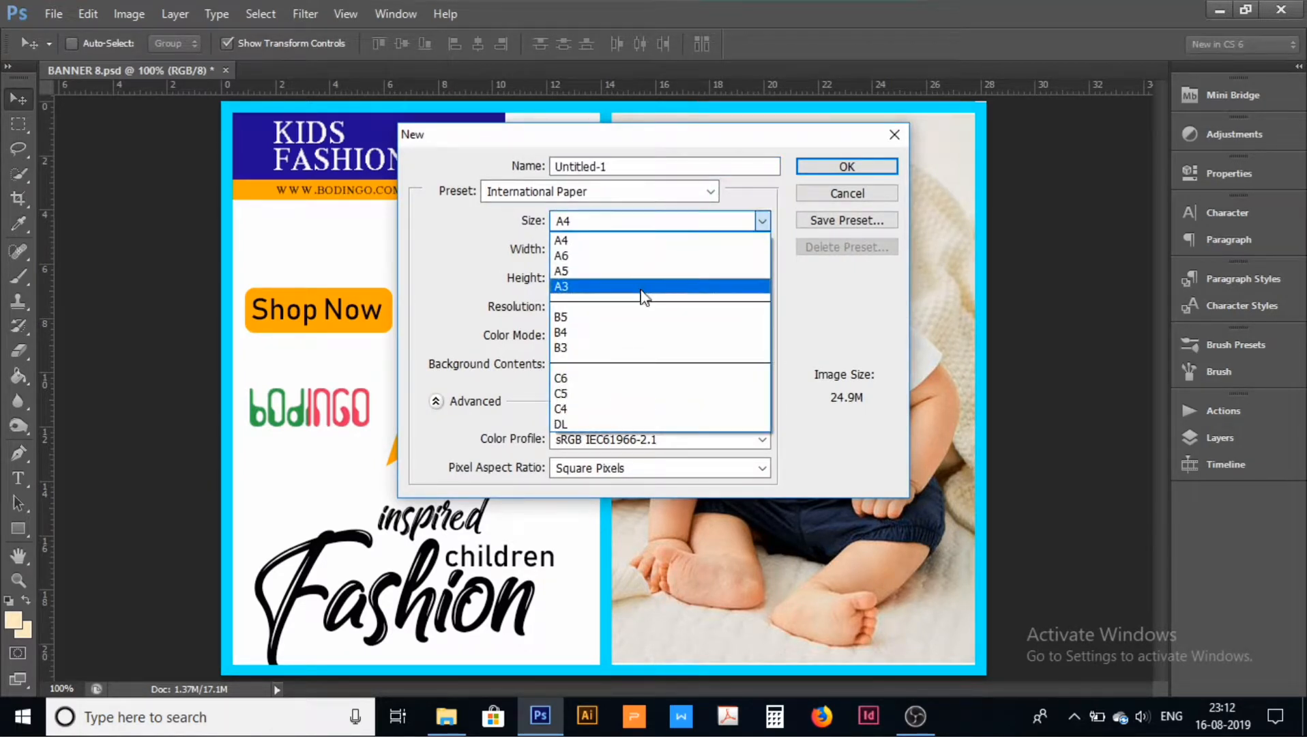
click(644, 287)
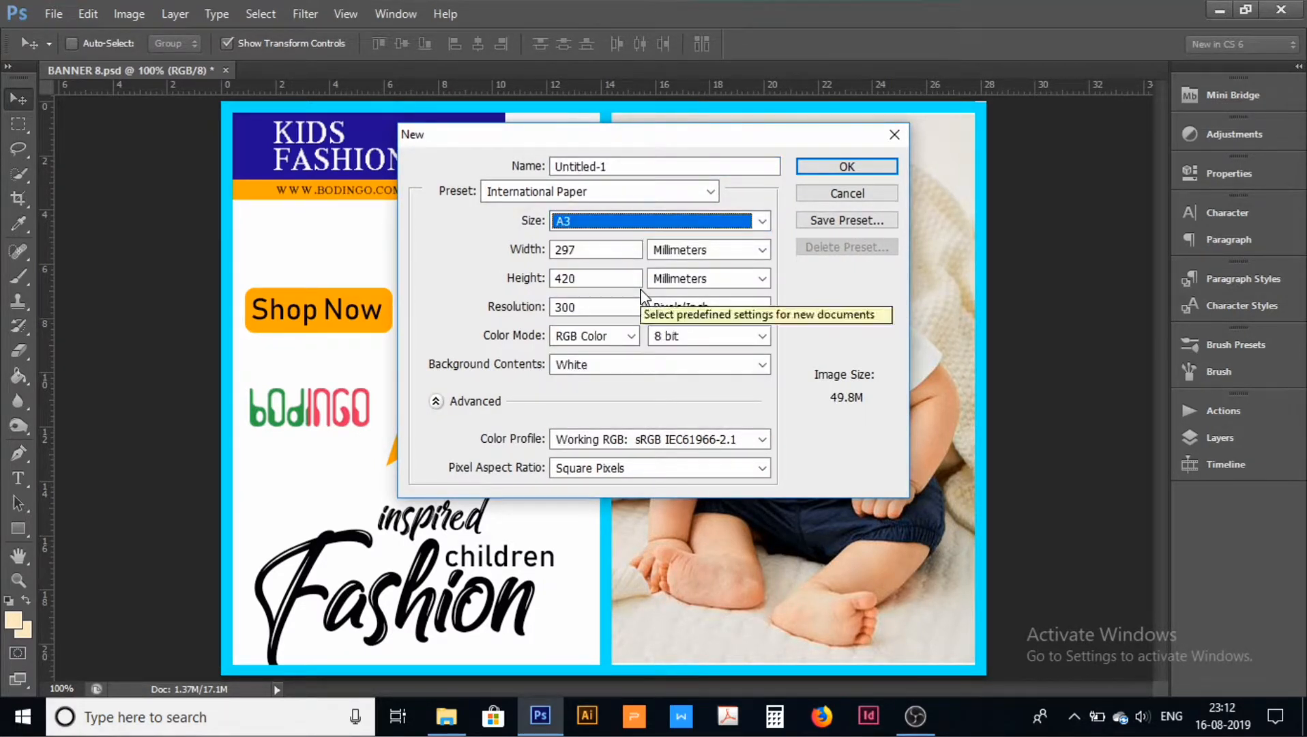
key(Tab)
text(420)
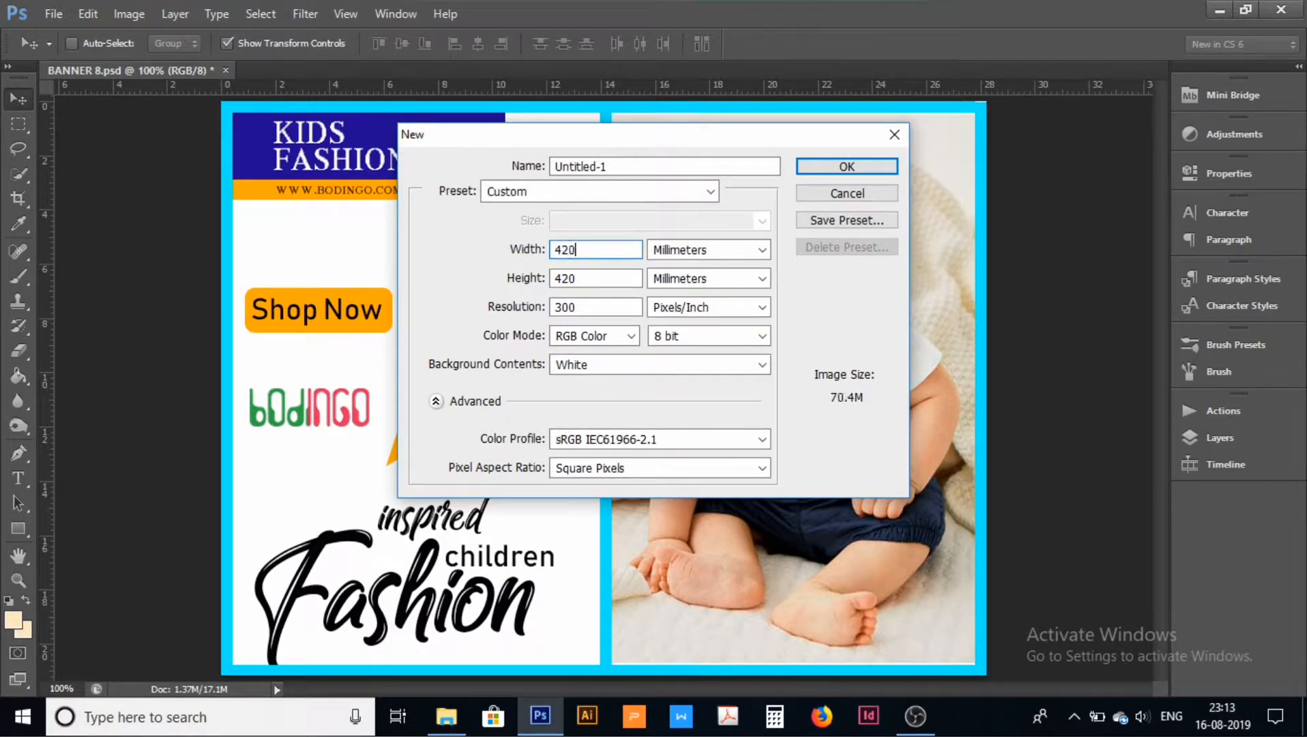
double_click(585, 280)
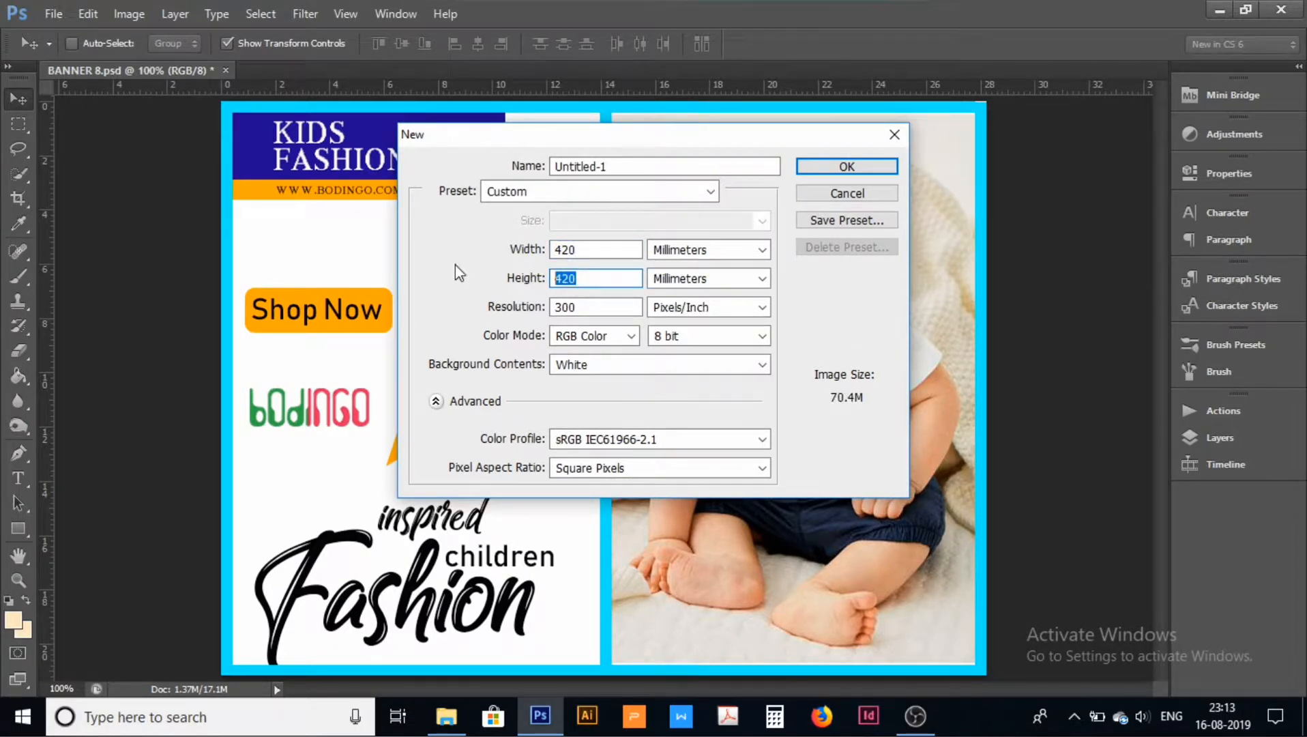
text(297)
click(846, 167)
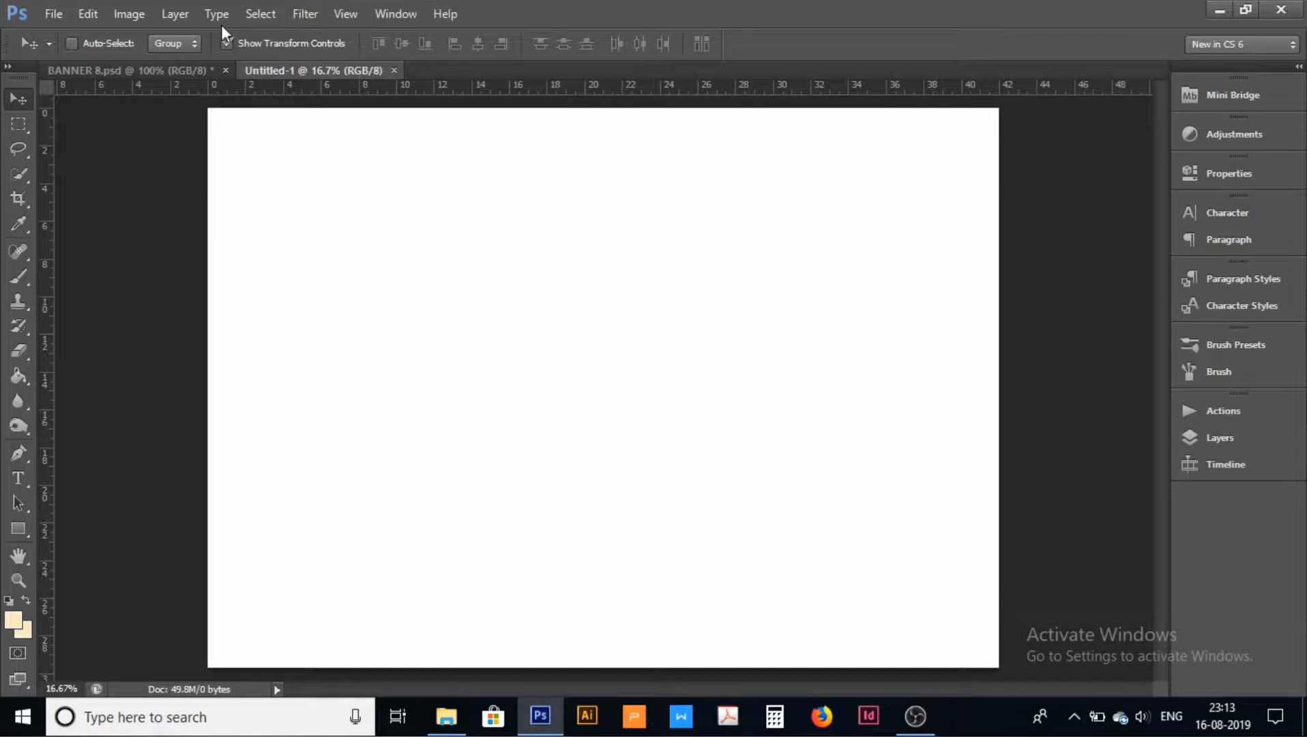
click(163, 62)
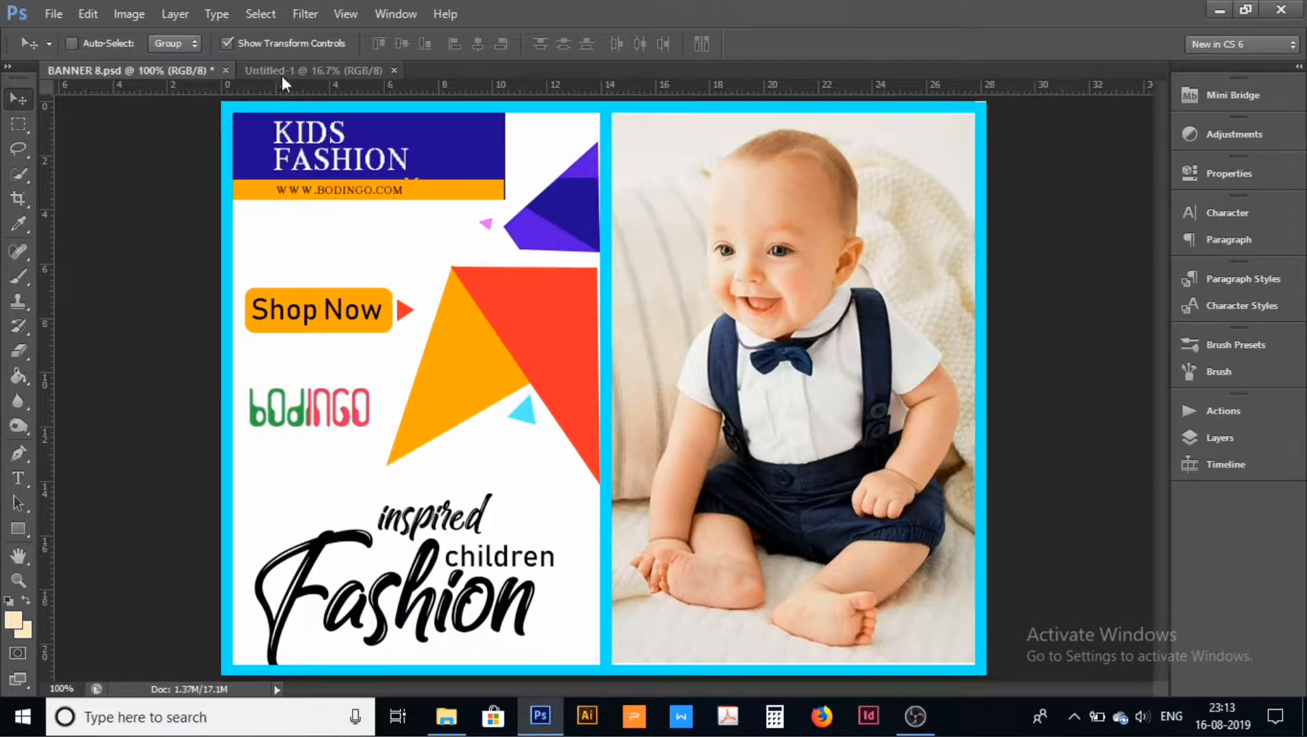
click(285, 75)
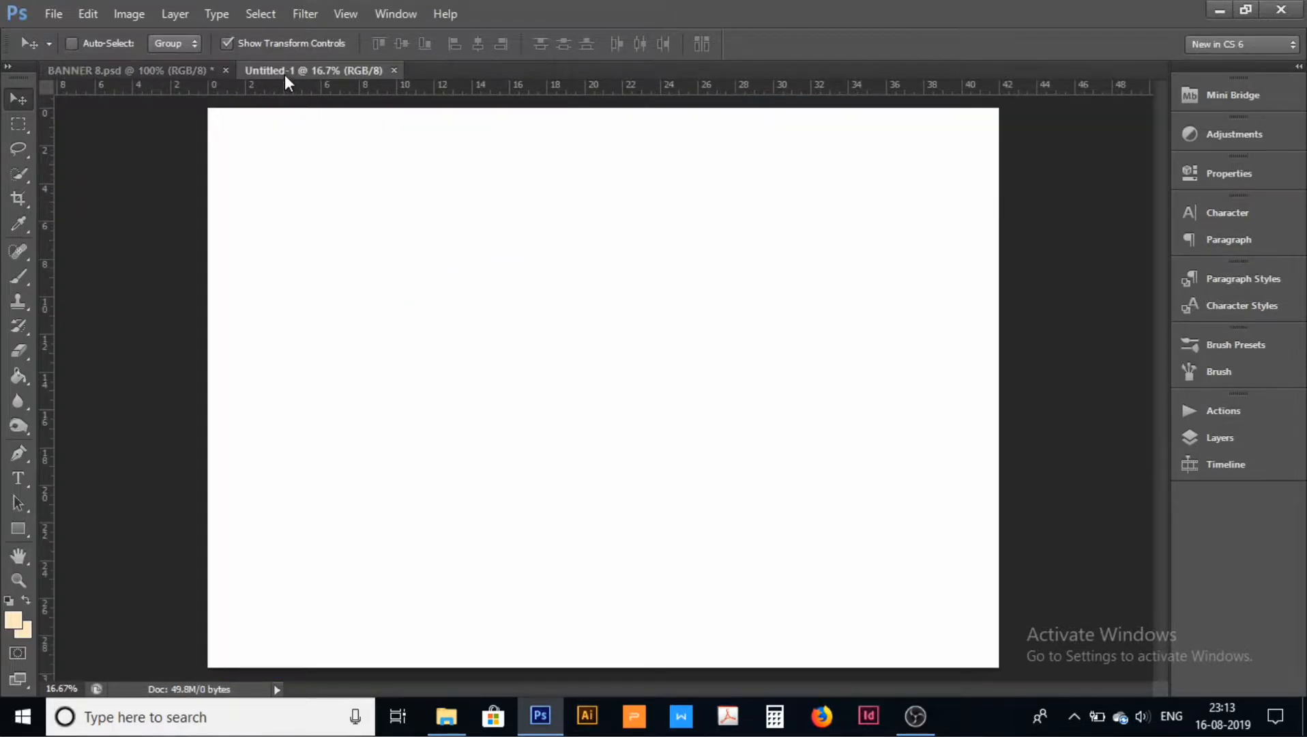
click(175, 69)
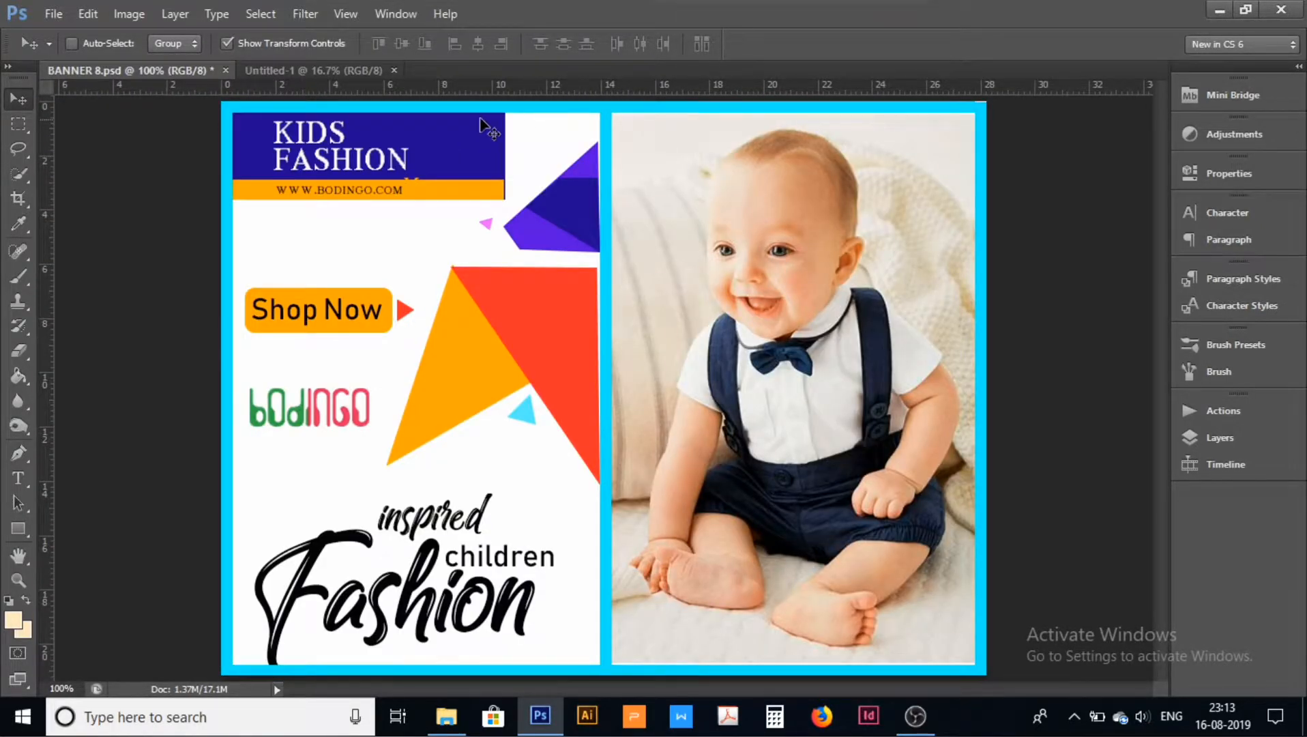
click(295, 71)
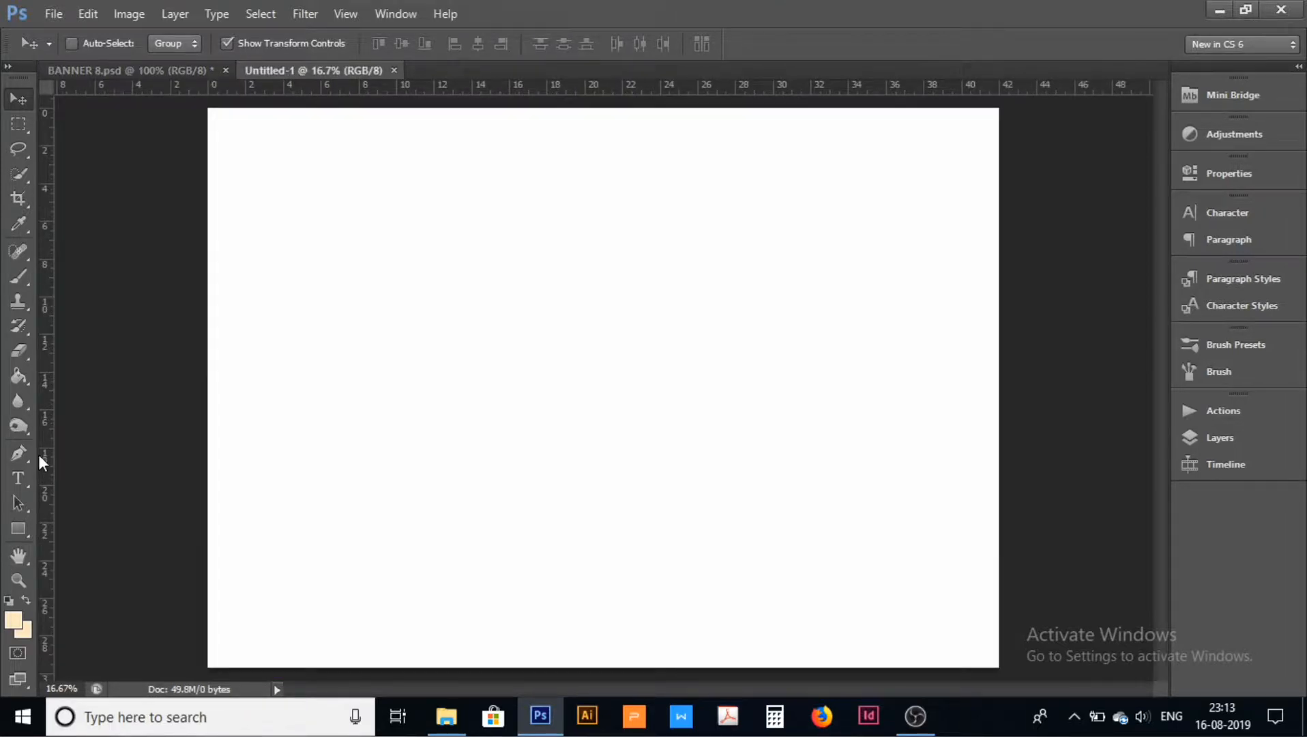
Step: Draw a narrow vertical cream rectangle down from the upper-left corner of the blank canvas
click(19, 526)
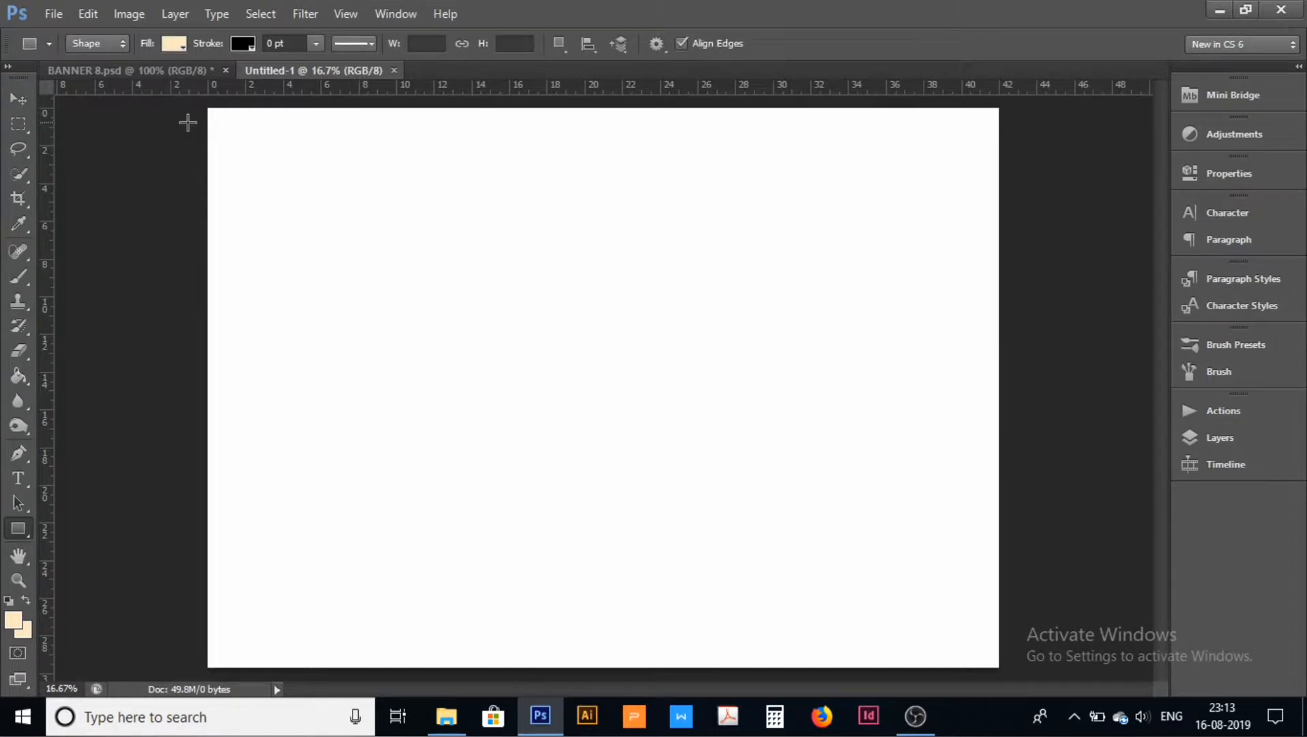
drag(208, 105, 215, 527)
click(8, 99)
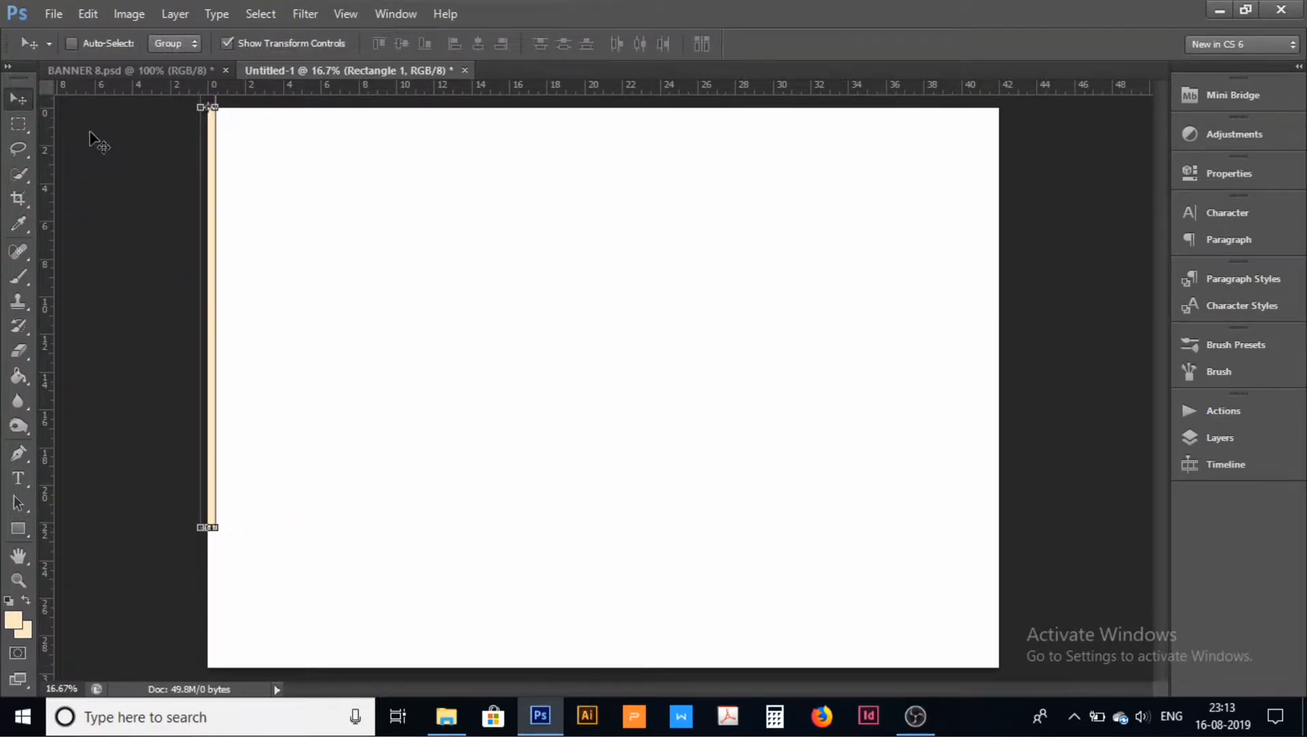
Step: Align the cream strip flush inside the canvas's left edge and stretch it to the full canvas height
drag(212, 315, 353, 345)
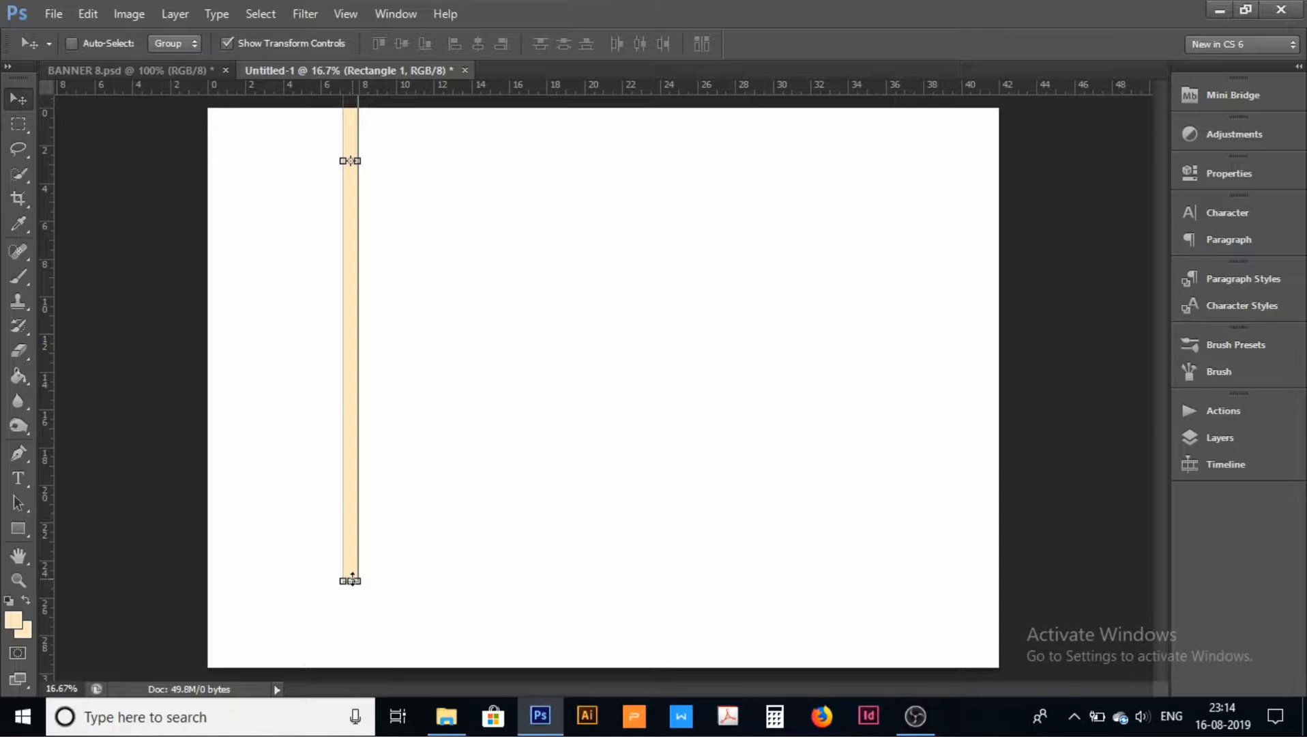
drag(352, 579, 220, 552)
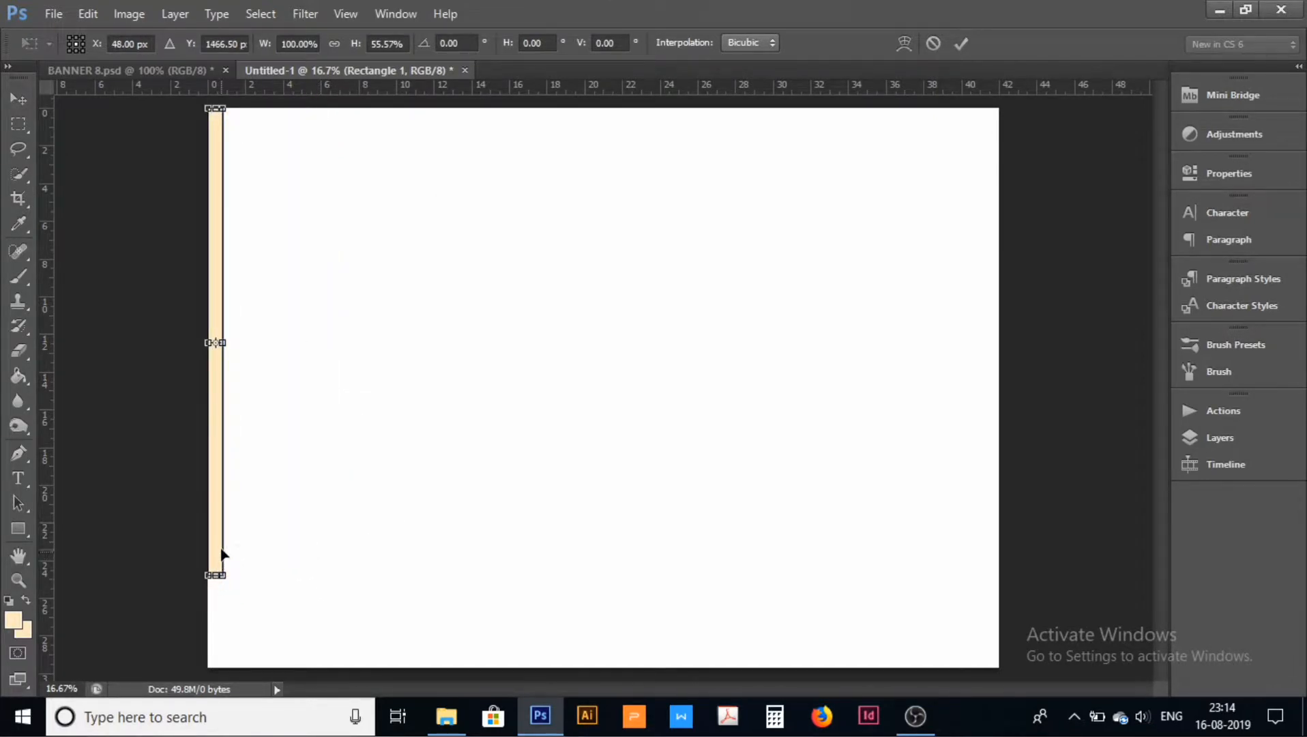
drag(215, 574, 215, 666)
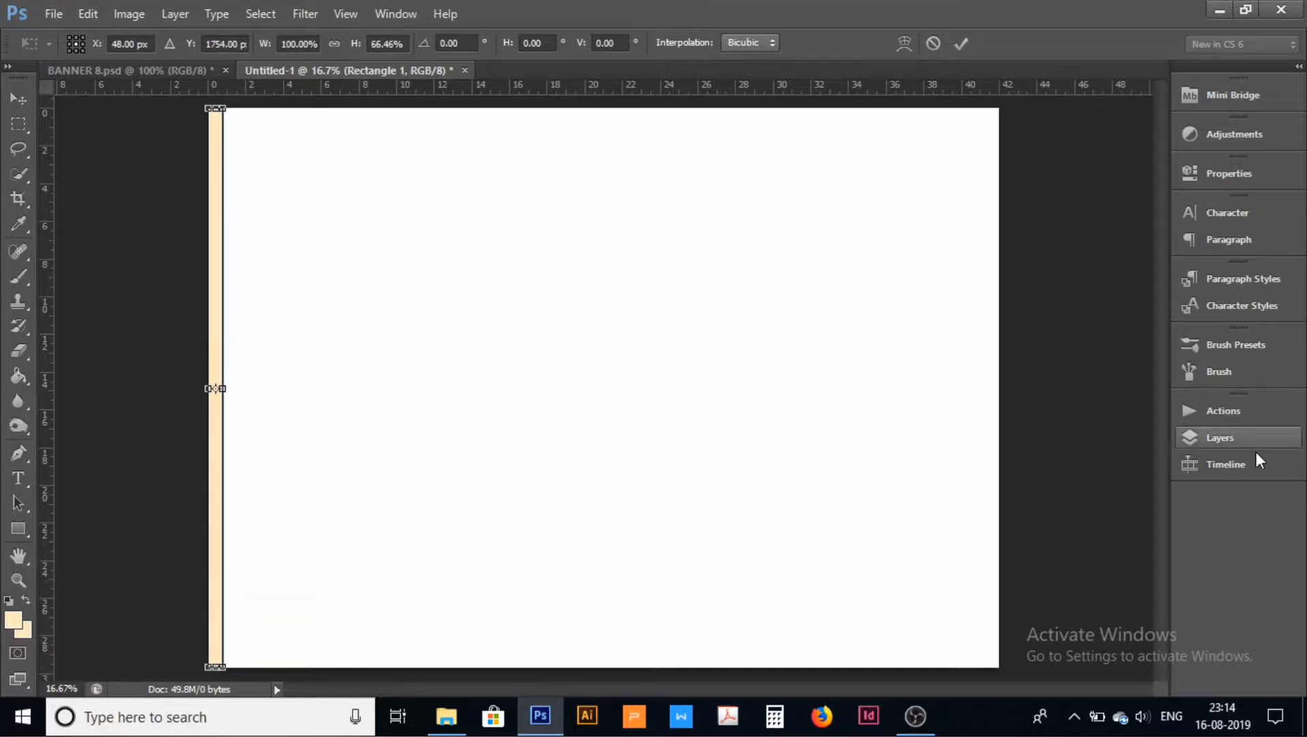
click(1227, 442)
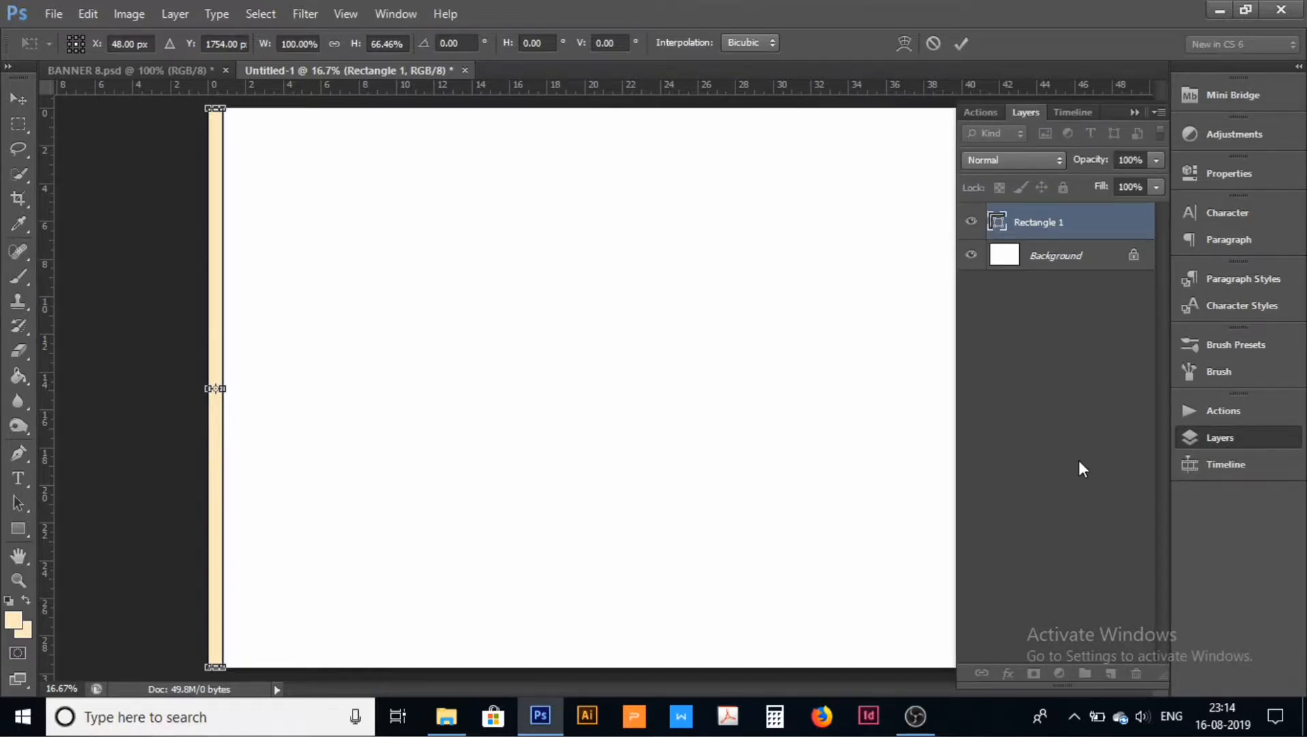
key(Return)
click(1061, 437)
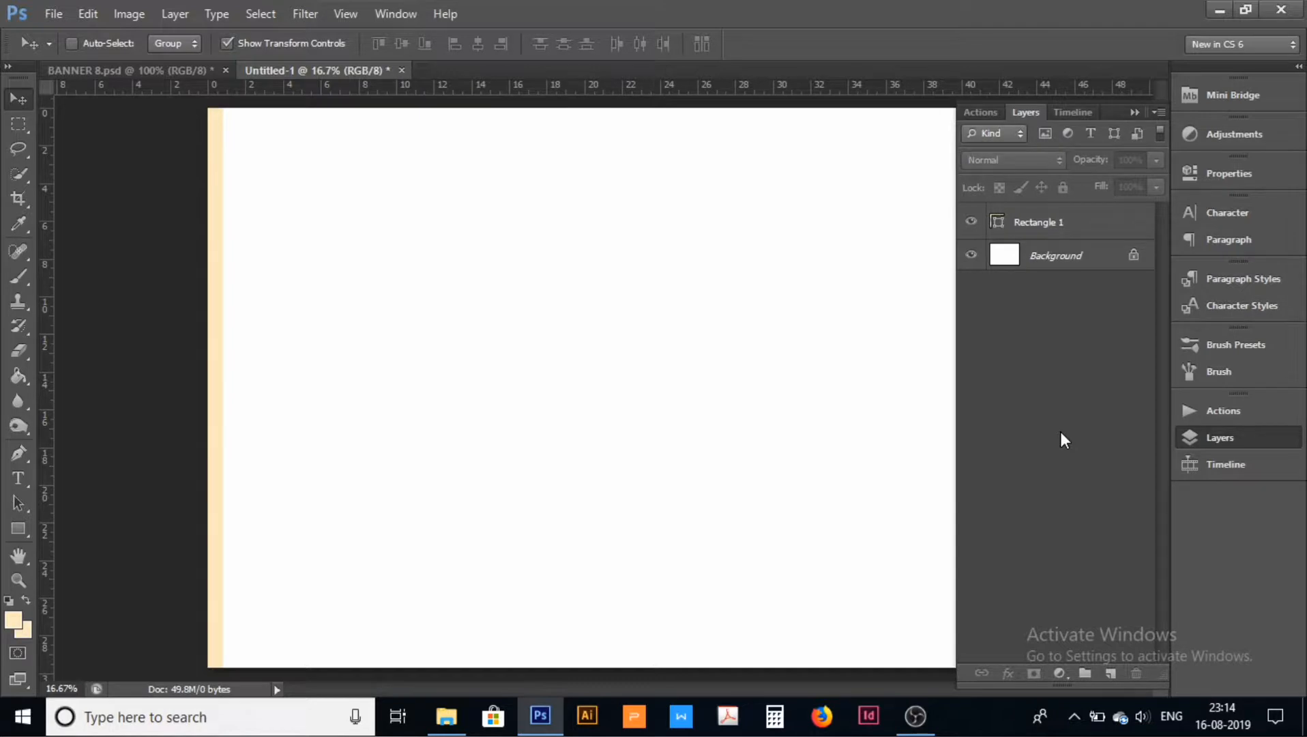
Step: Duplicate the Rectangle 1 layer holding the cream border strip
click(1045, 224)
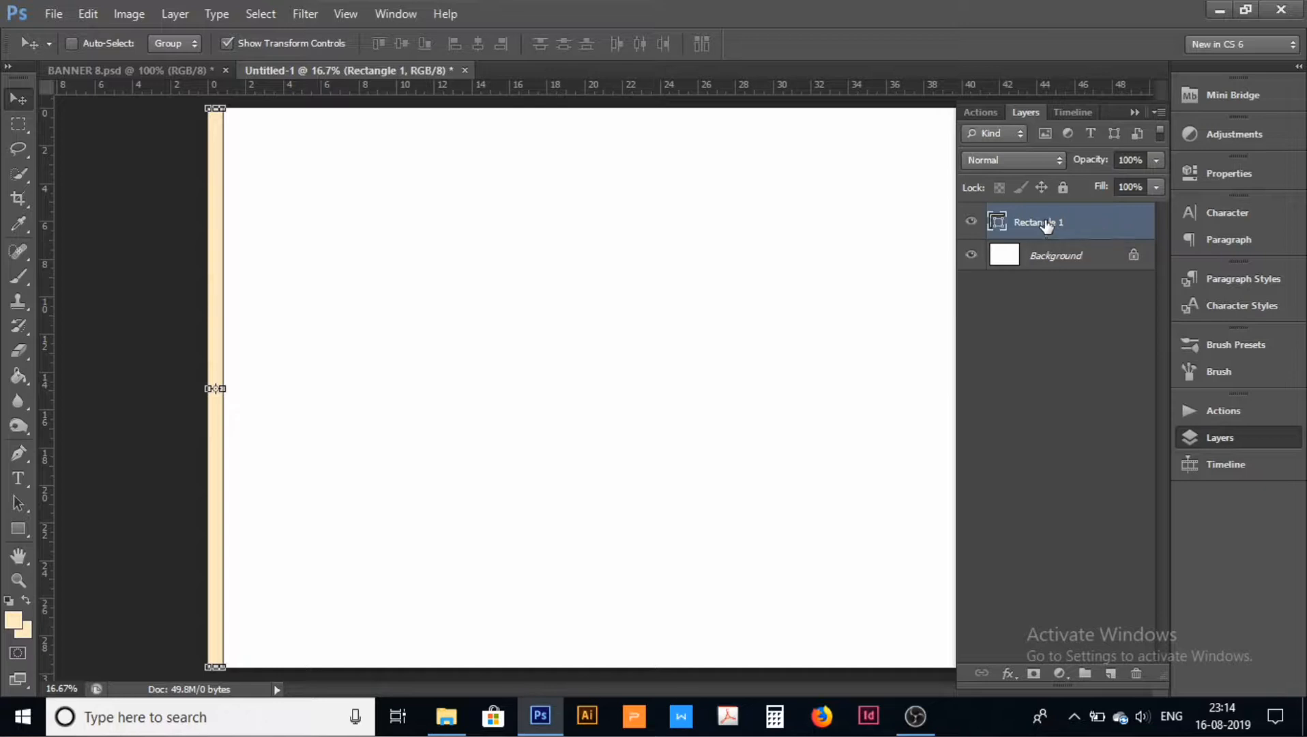
key(ctrl+j)
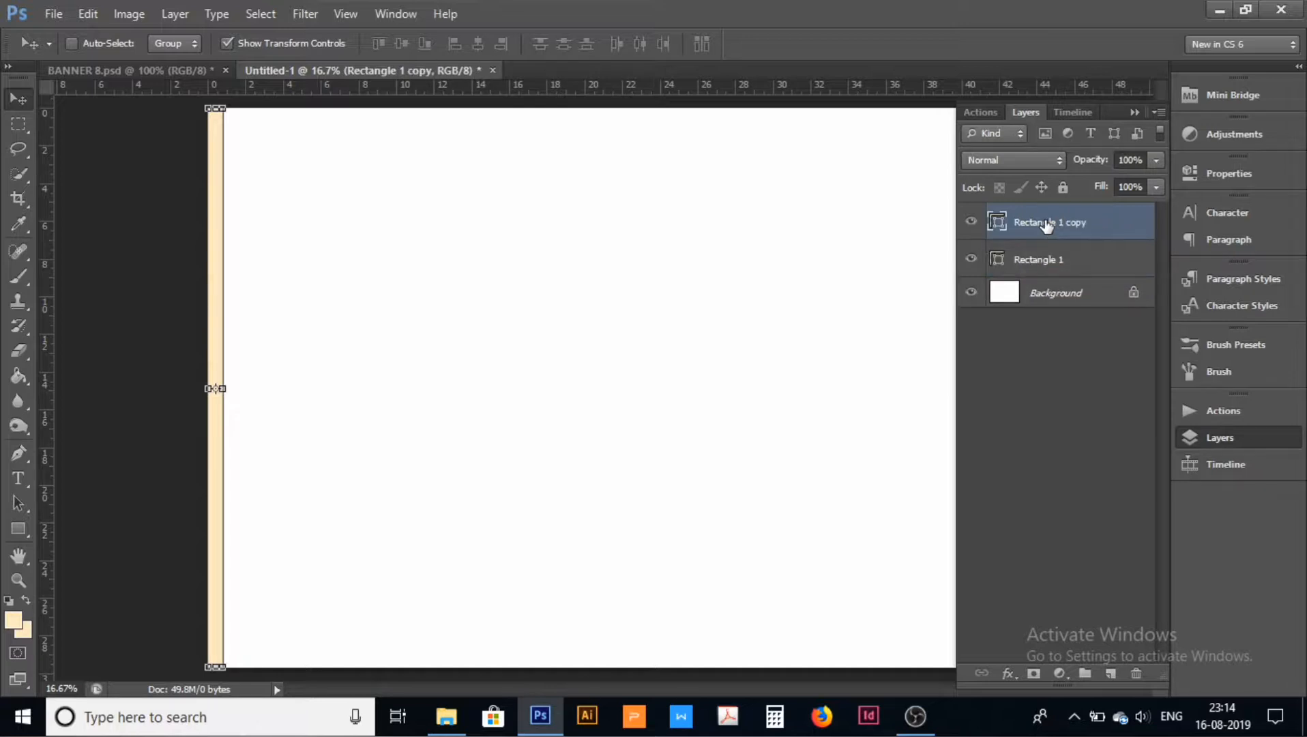
key(ctrl+j)
key(ctrl+j)
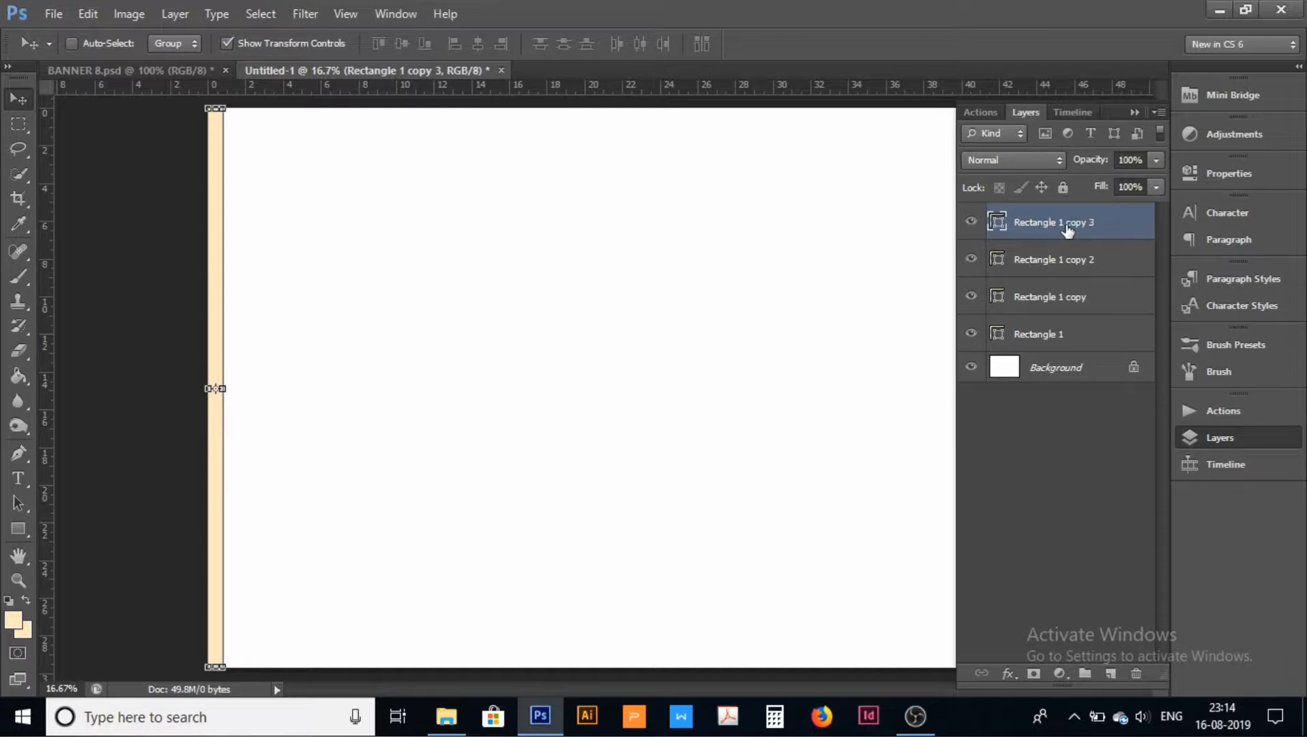
key(Delete)
key(Delete)
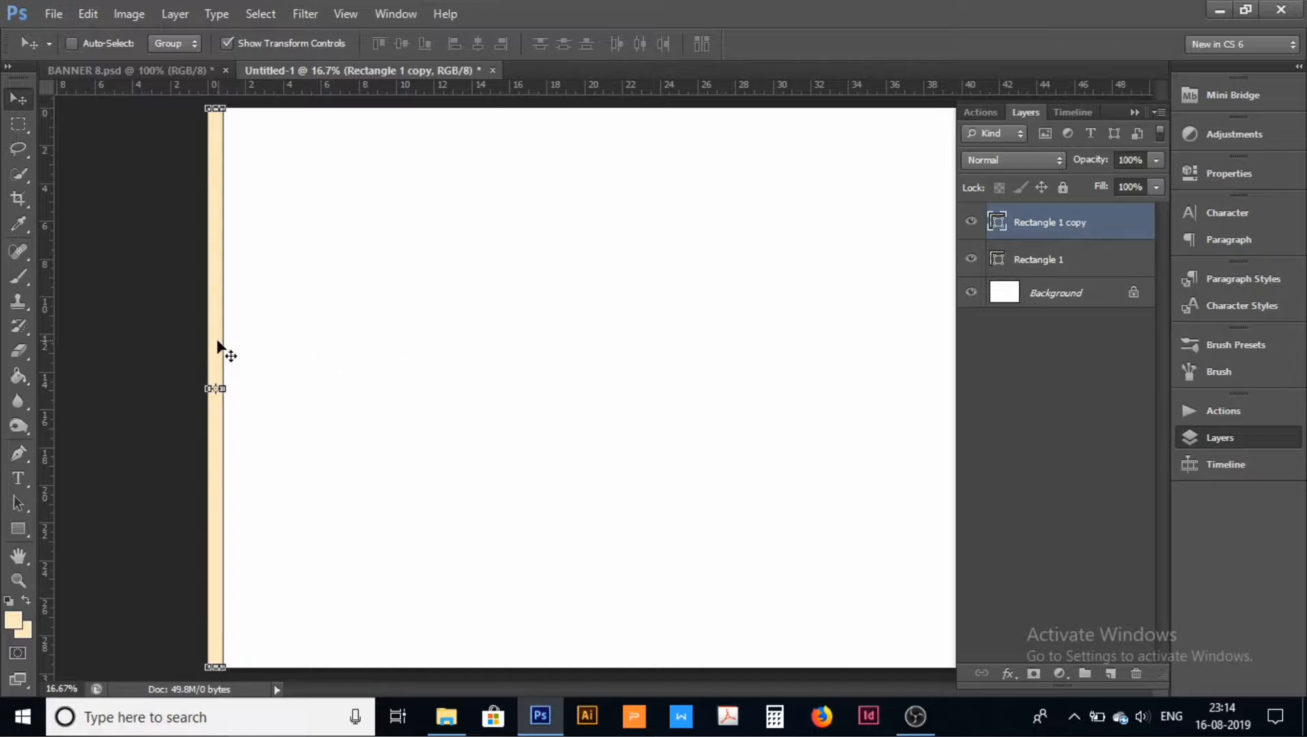
Step: Move the duplicated strip across the canvas so it sits flush against the right edge
drag(216, 346, 952, 344)
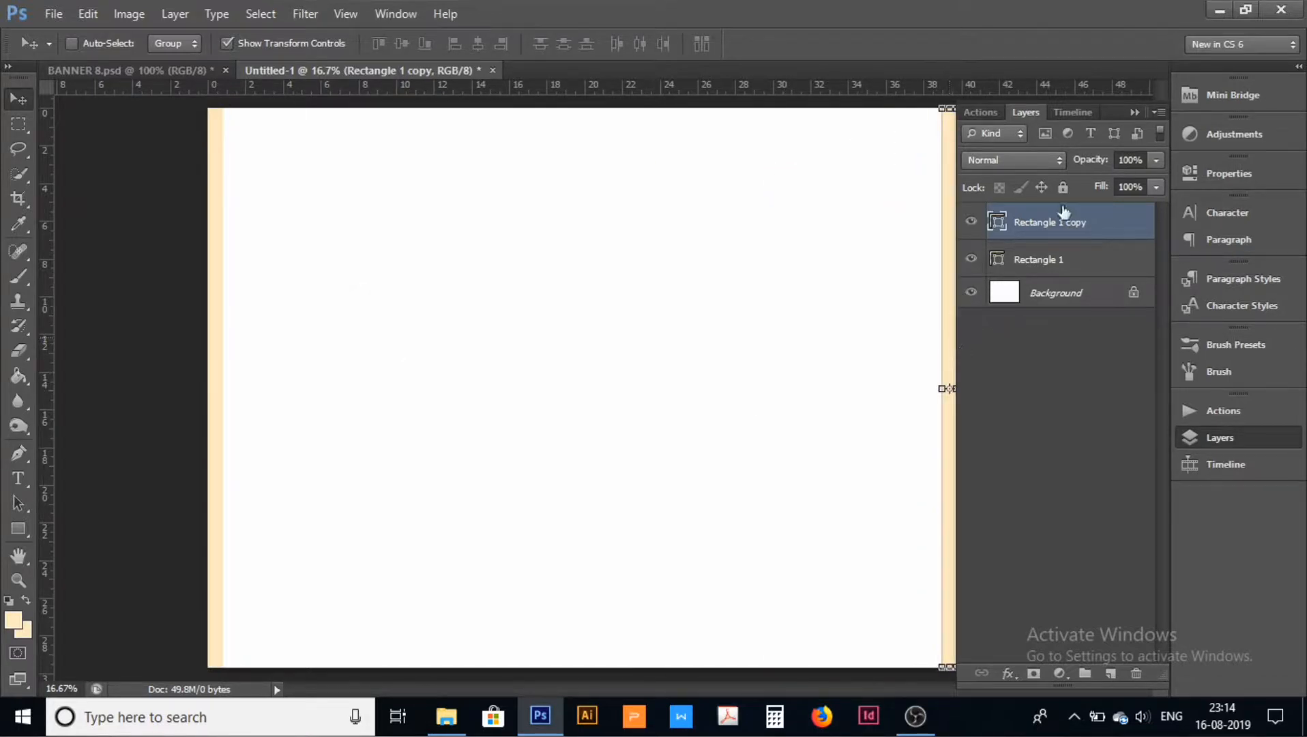
click(1135, 113)
drag(951, 321, 984, 318)
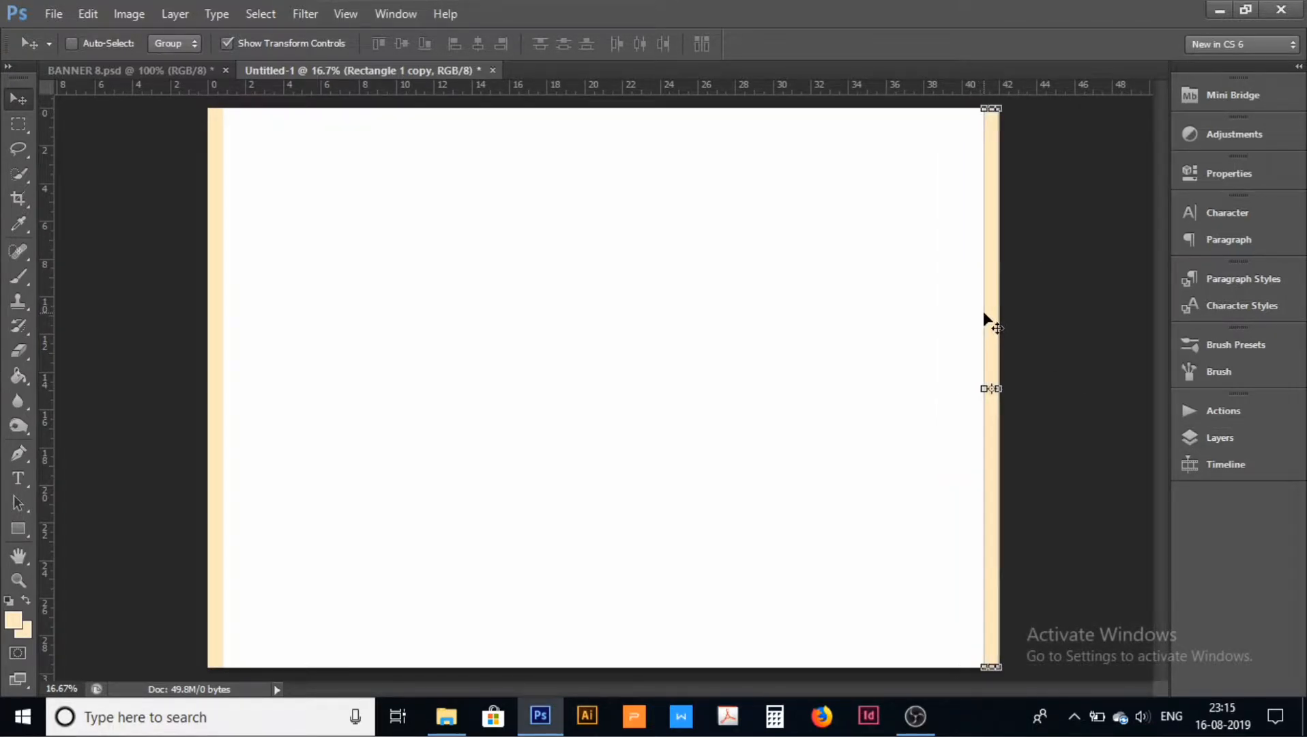
Step: Duplicate the right border strip and move the copy to the middle of the canvas as a vertical divider
click(1237, 437)
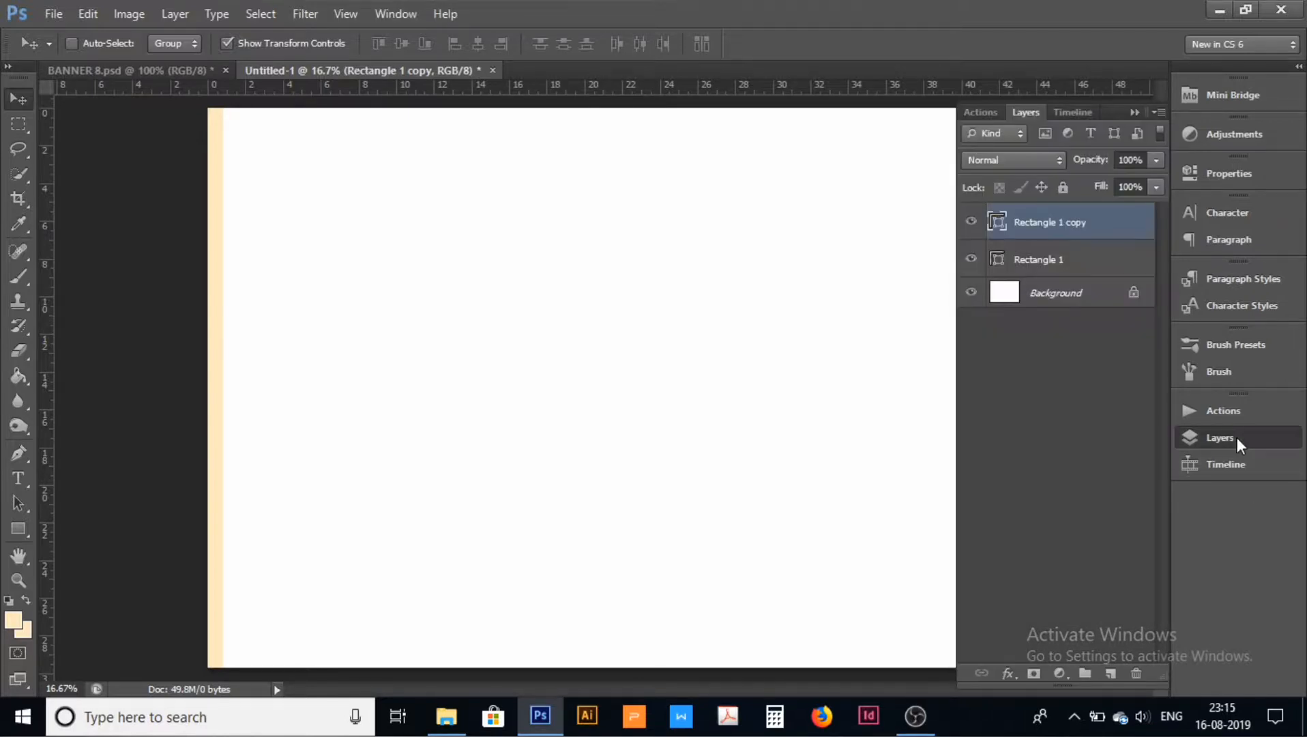
click(1084, 464)
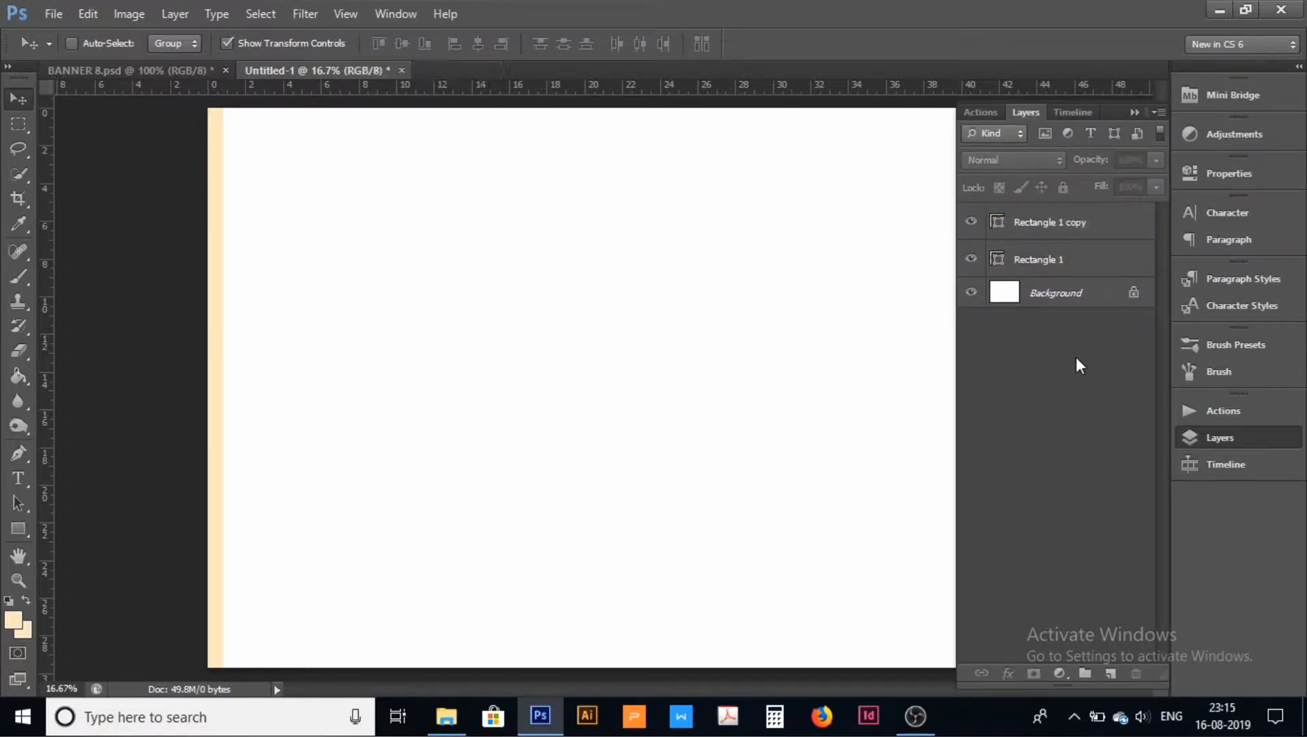
click(1084, 226)
key(ctrl+j)
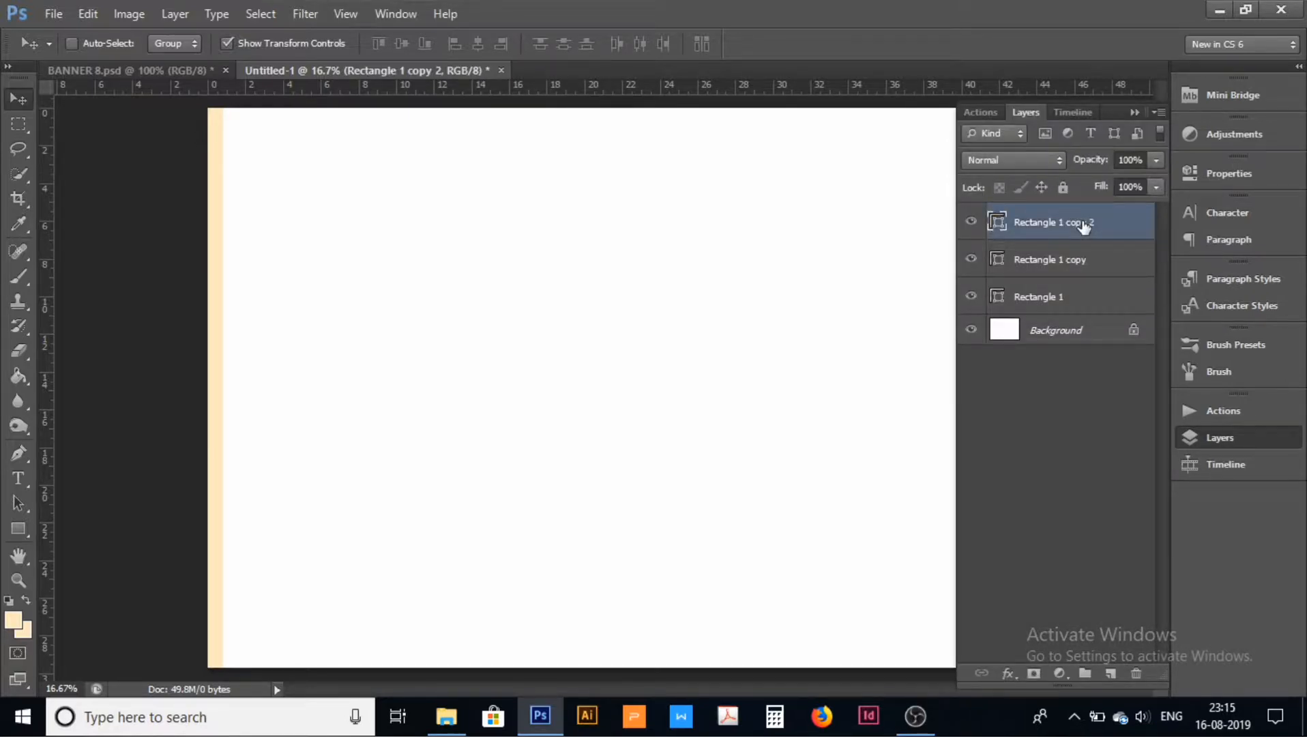
click(1135, 112)
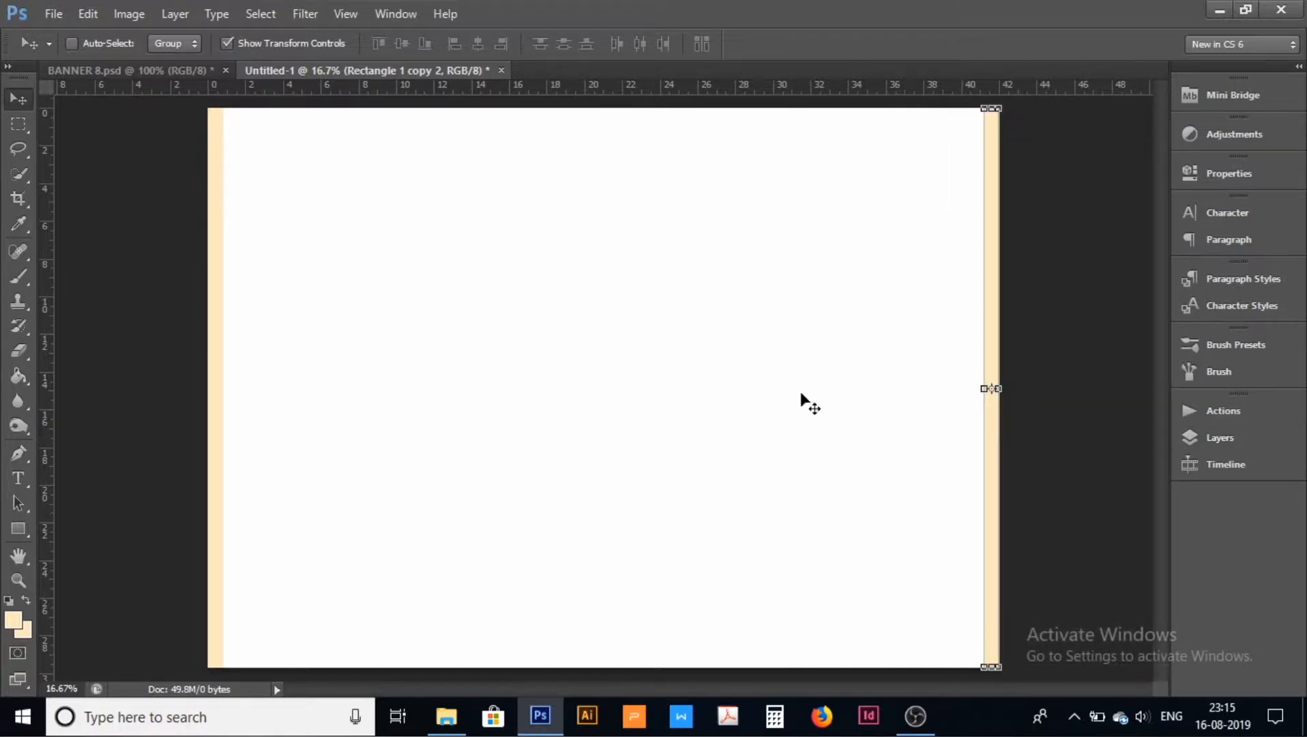
drag(999, 441, 628, 440)
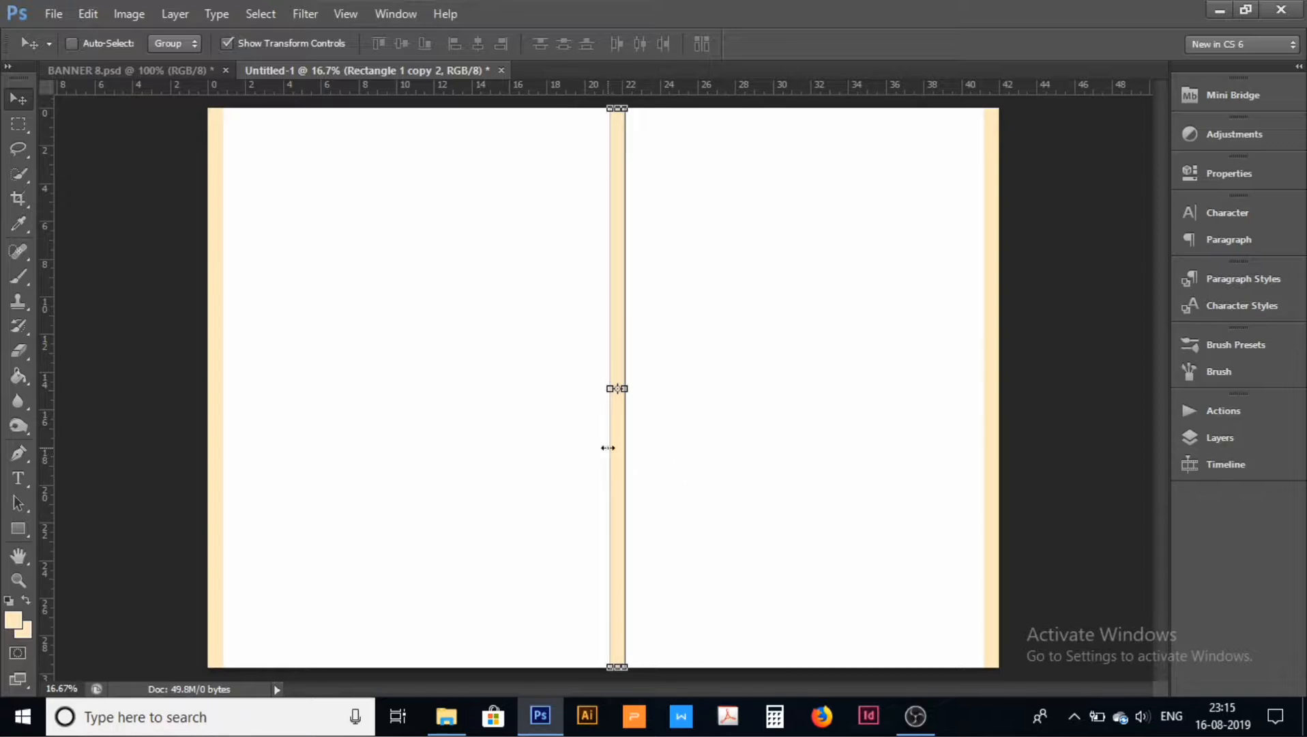
drag(616, 452, 622, 455)
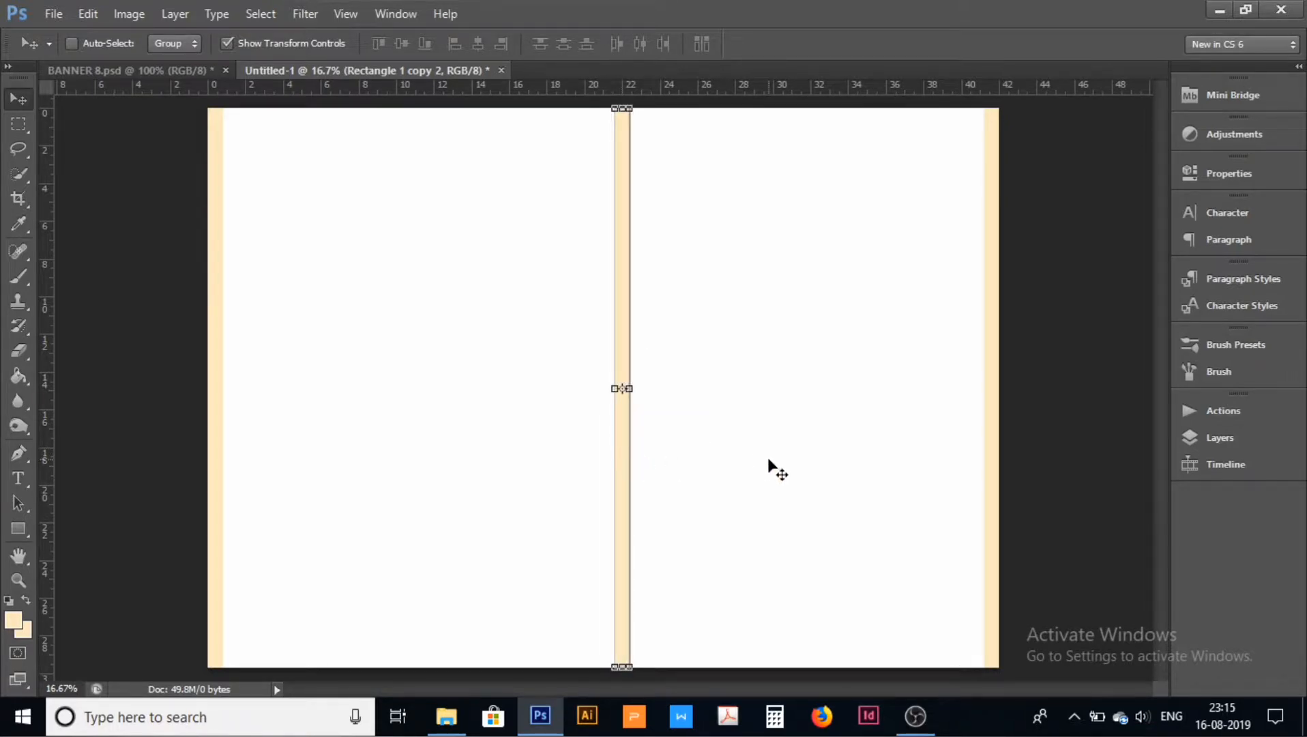
Step: Duplicate the Rectangle 1 copy 2 layer holding the vertical divider strip in the middle of the canvas
click(1238, 436)
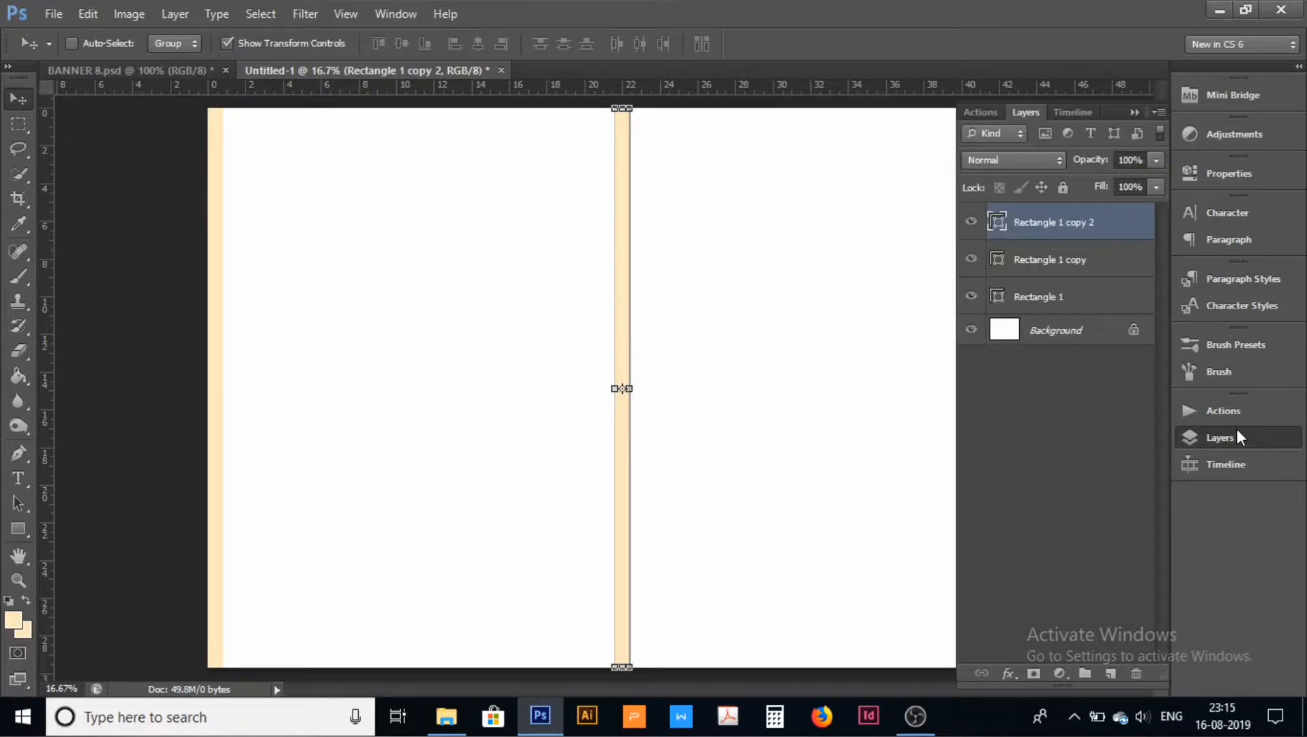
click(1085, 430)
click(1035, 228)
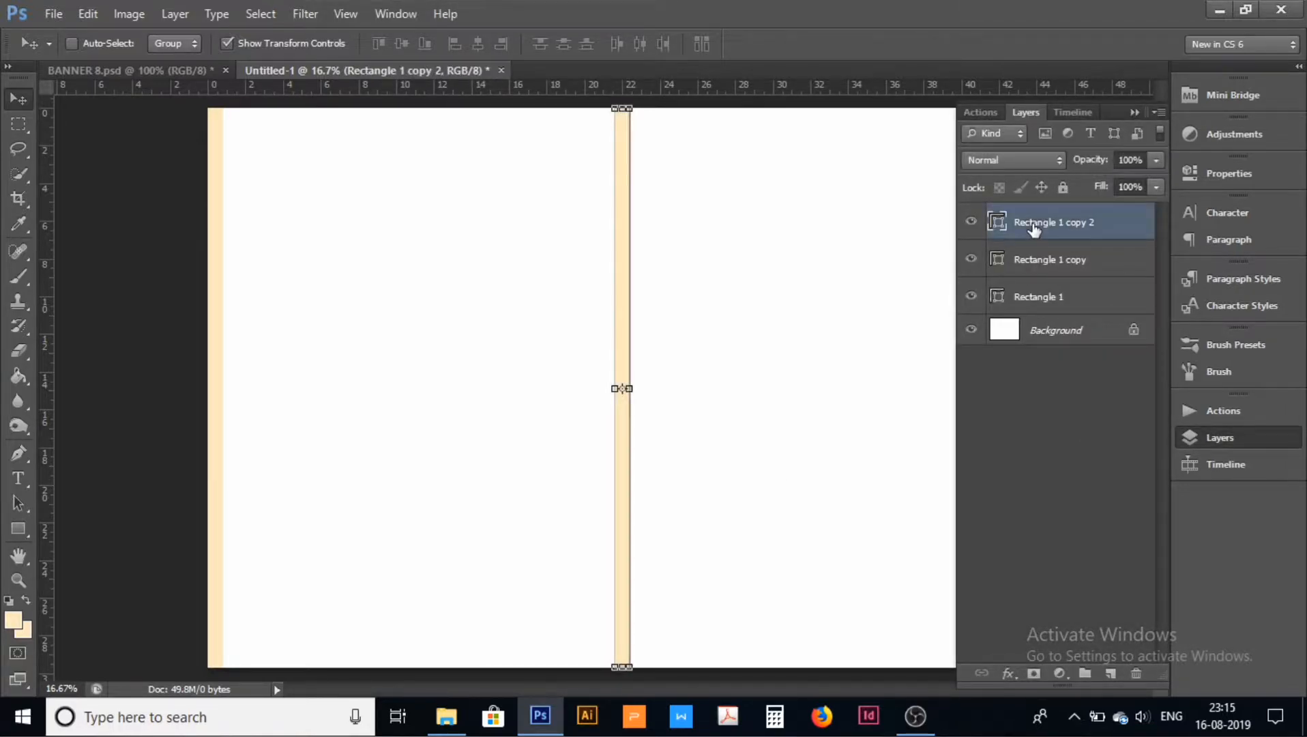
key(ctrl+j)
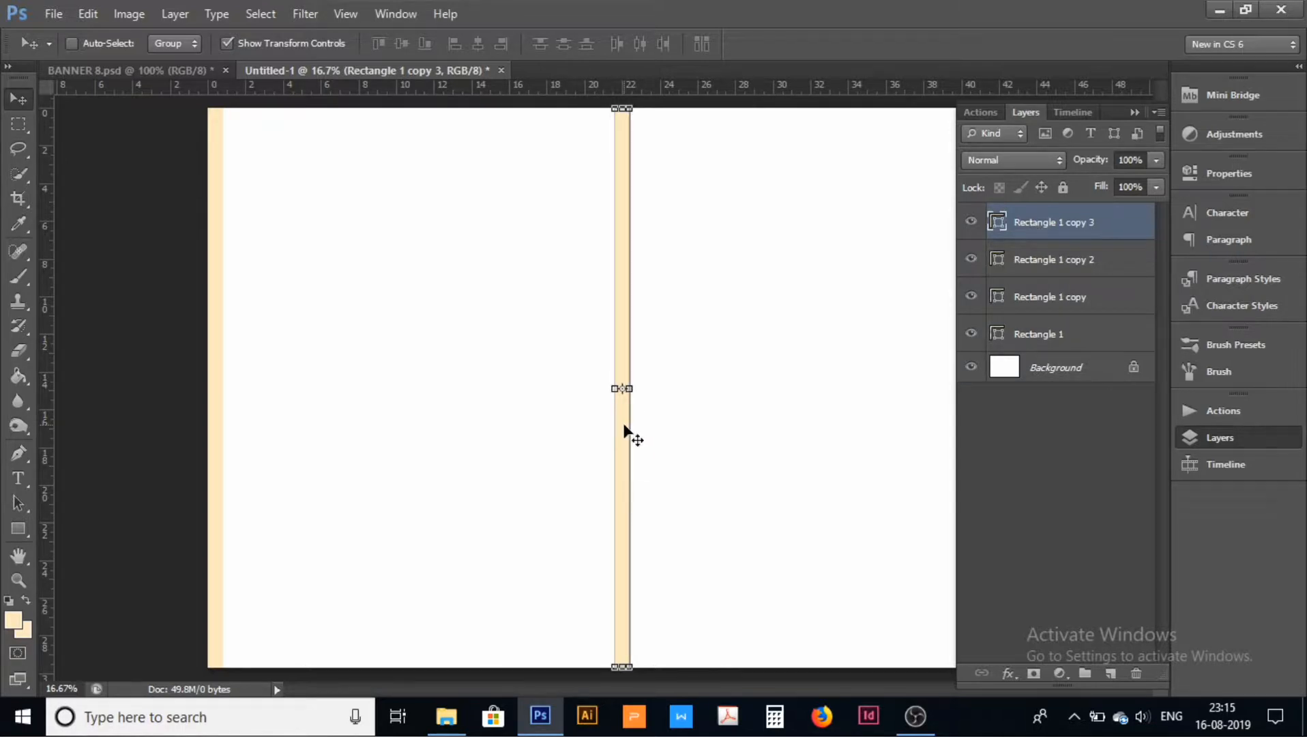
Step: Rotate the duplicated strip 90° clockwise and place it along the canvas's top edge, starting at the left corner
key(ctrl+t)
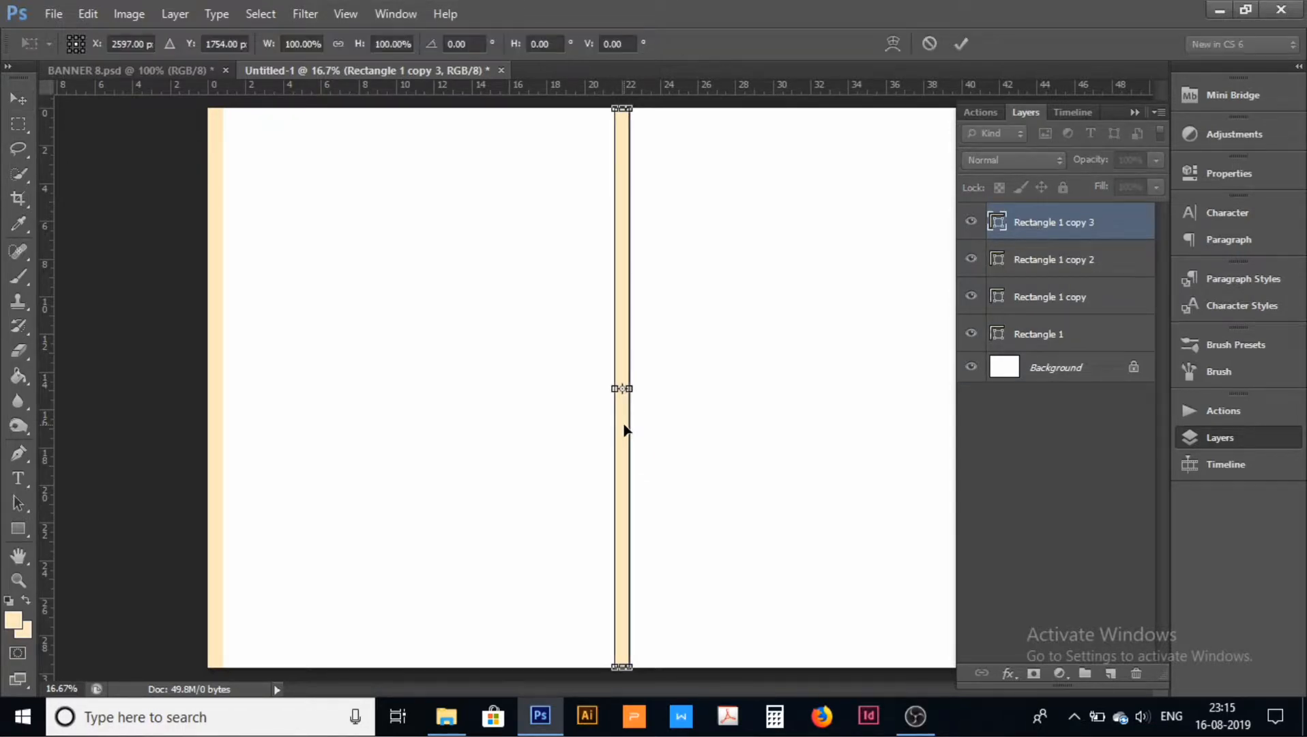
right_click(625, 430)
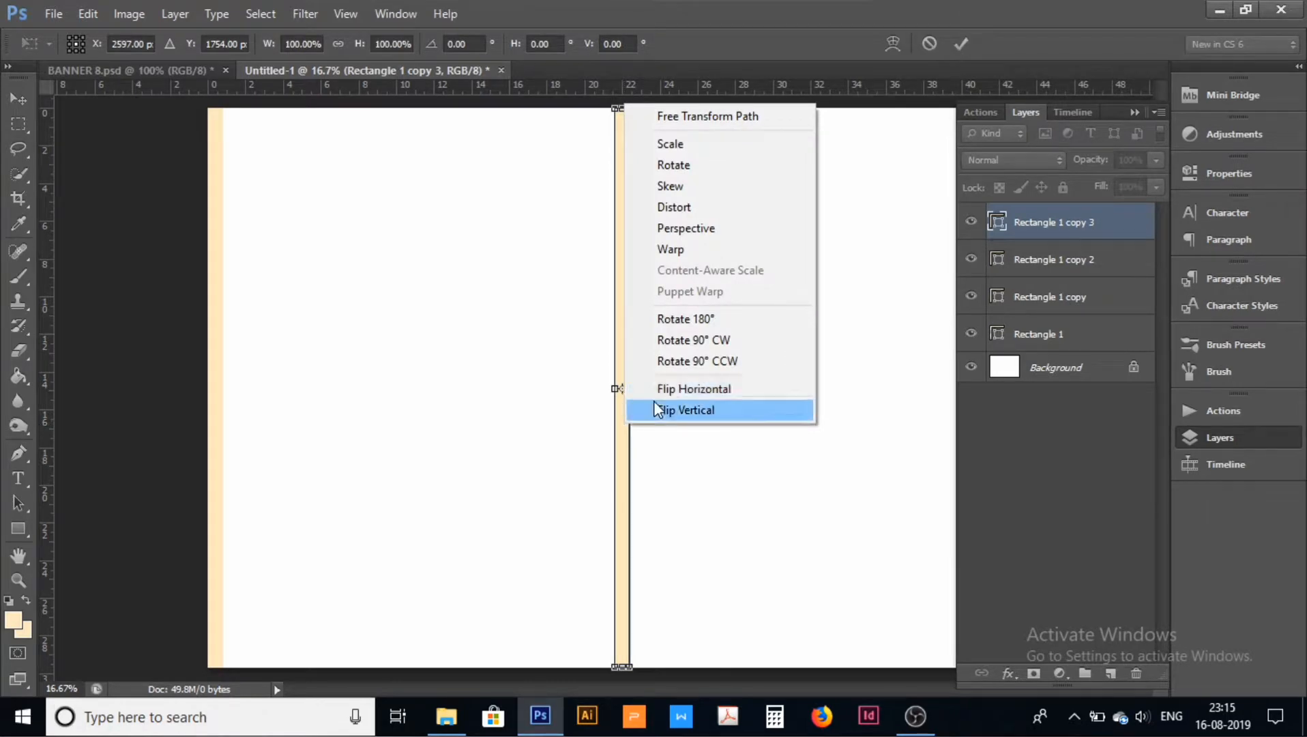
click(710, 339)
drag(696, 393, 560, 126)
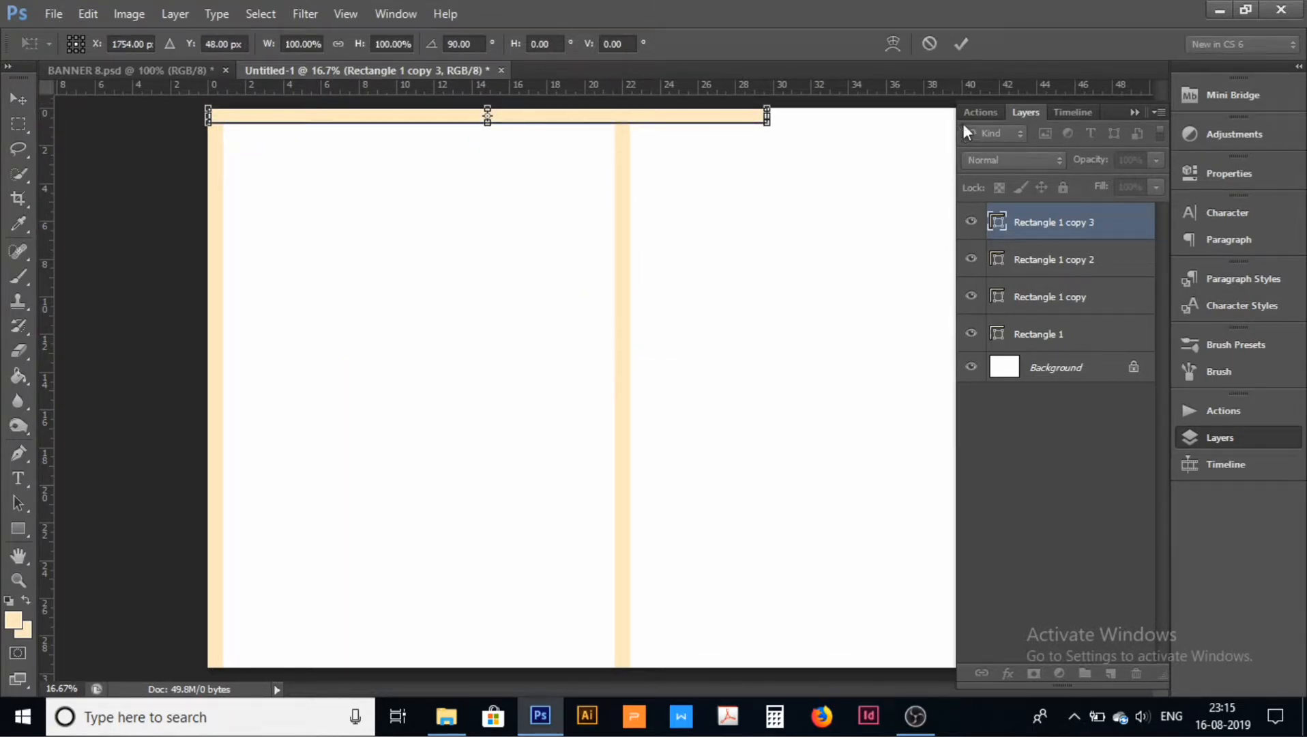
Step: Stretch the horizontal top strip to the canvas's right edge so it spans the full width, and apply the transform
click(1136, 112)
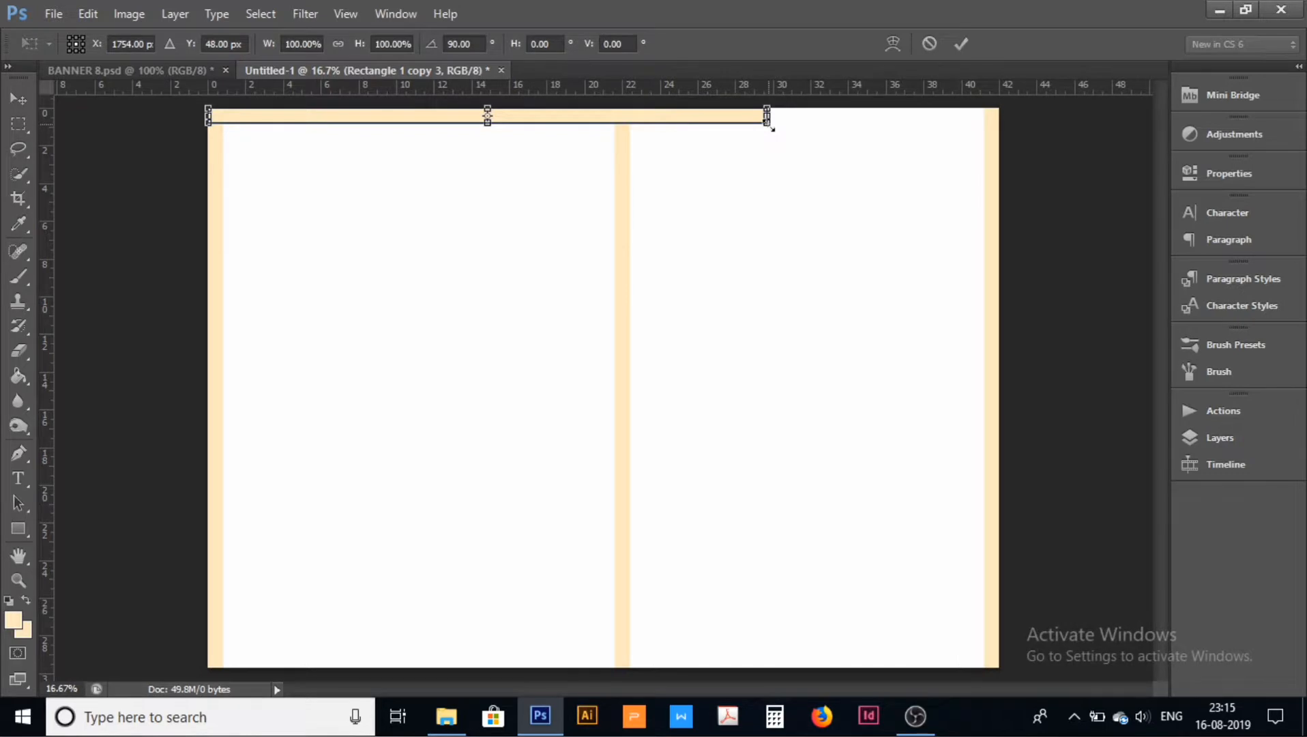
drag(769, 115, 1000, 122)
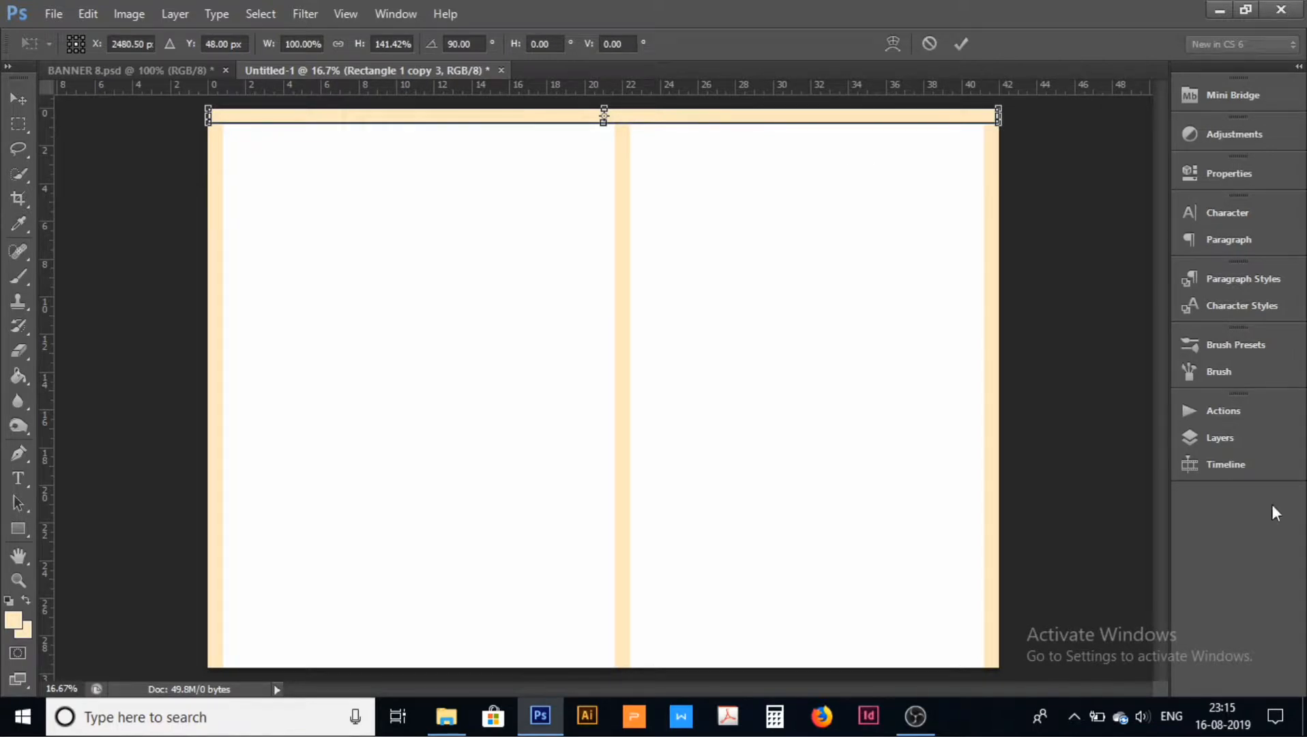
click(1243, 441)
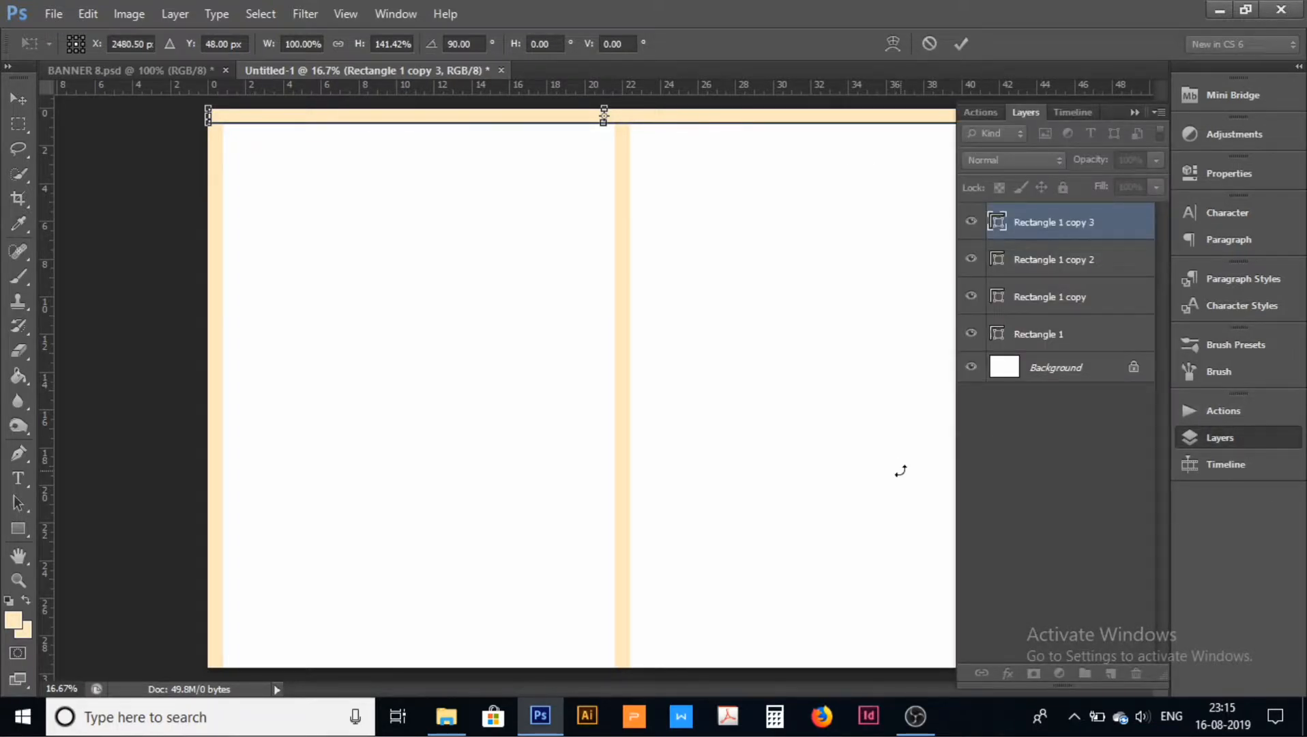
key(Return)
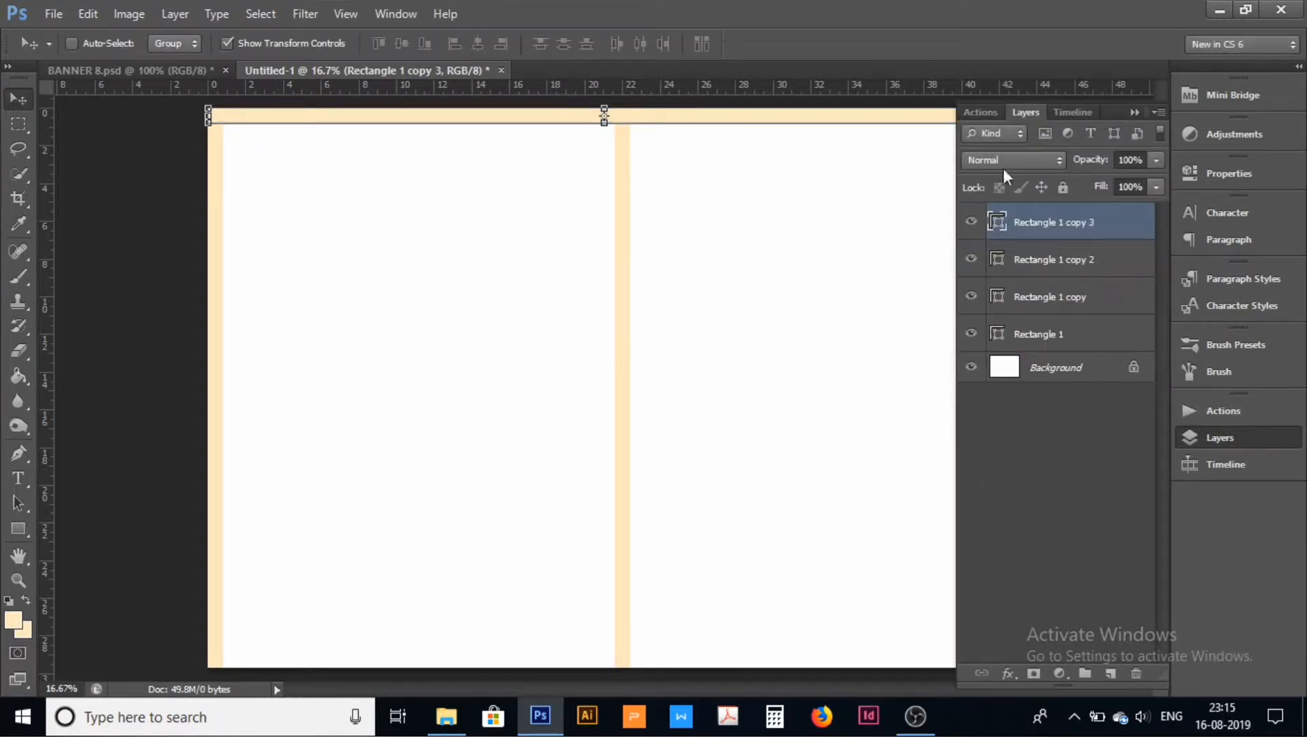
Step: Duplicate the top border strip and move the copy down flush with the canvas's bottom edge
click(1054, 587)
click(1078, 224)
key(ctrl+j)
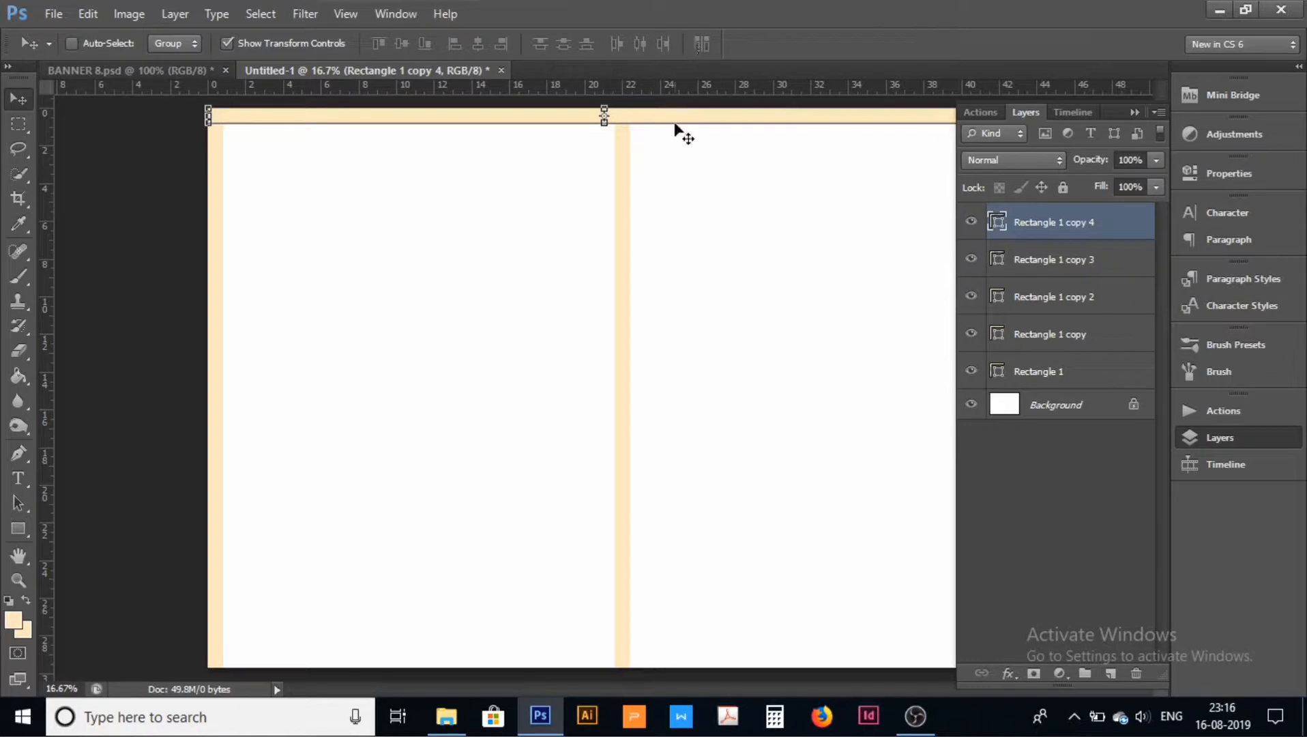
drag(673, 118, 675, 667)
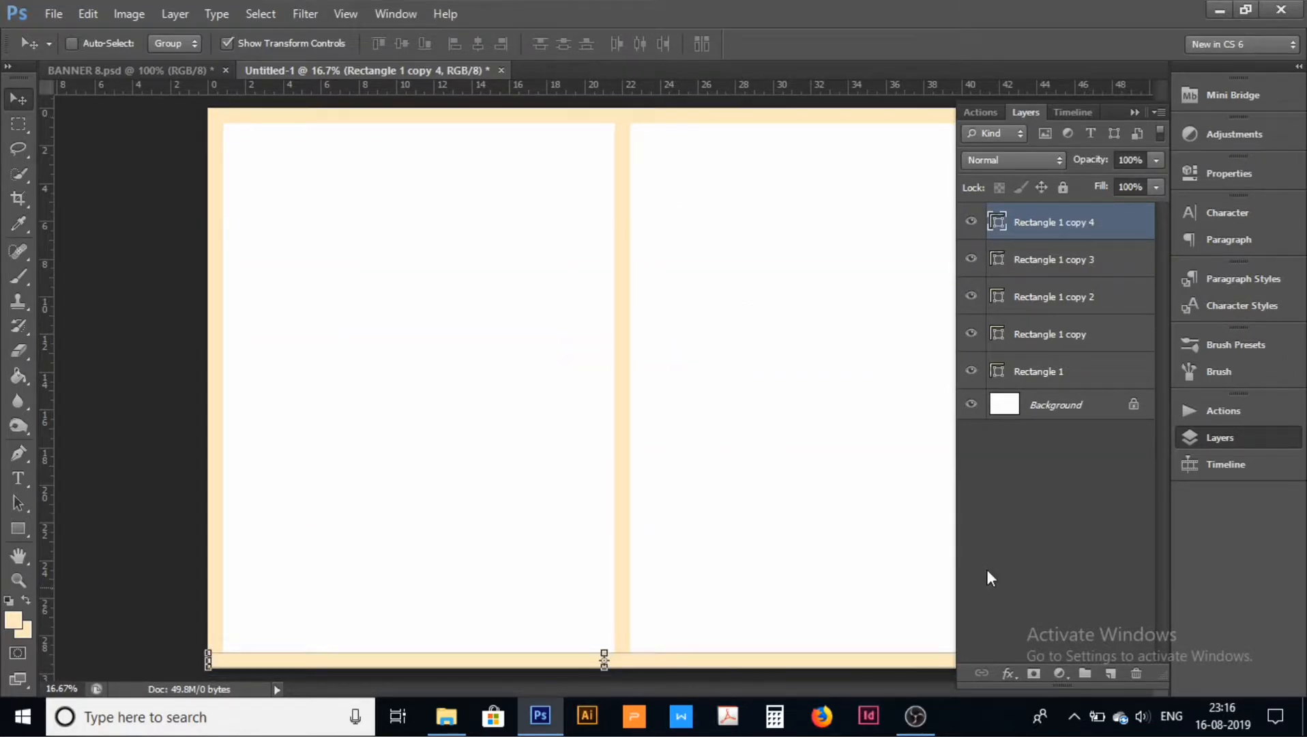
key(Down)
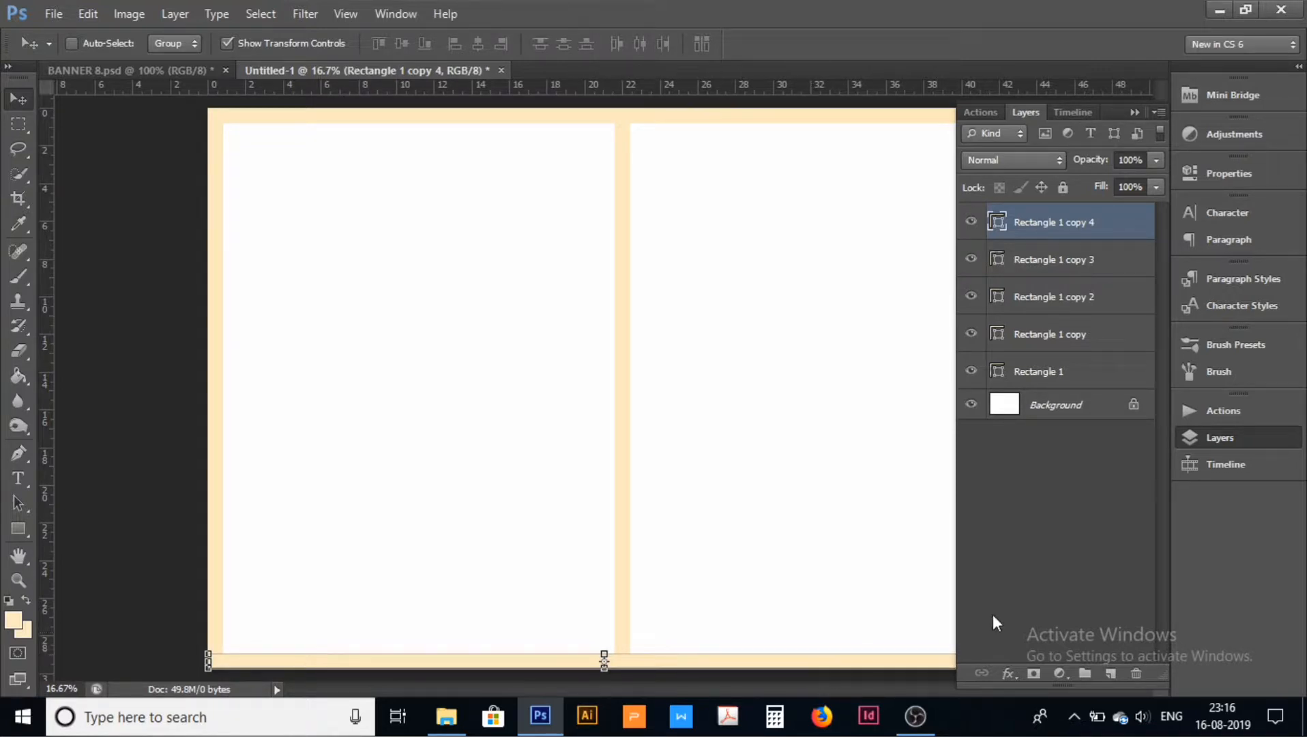
click(1010, 599)
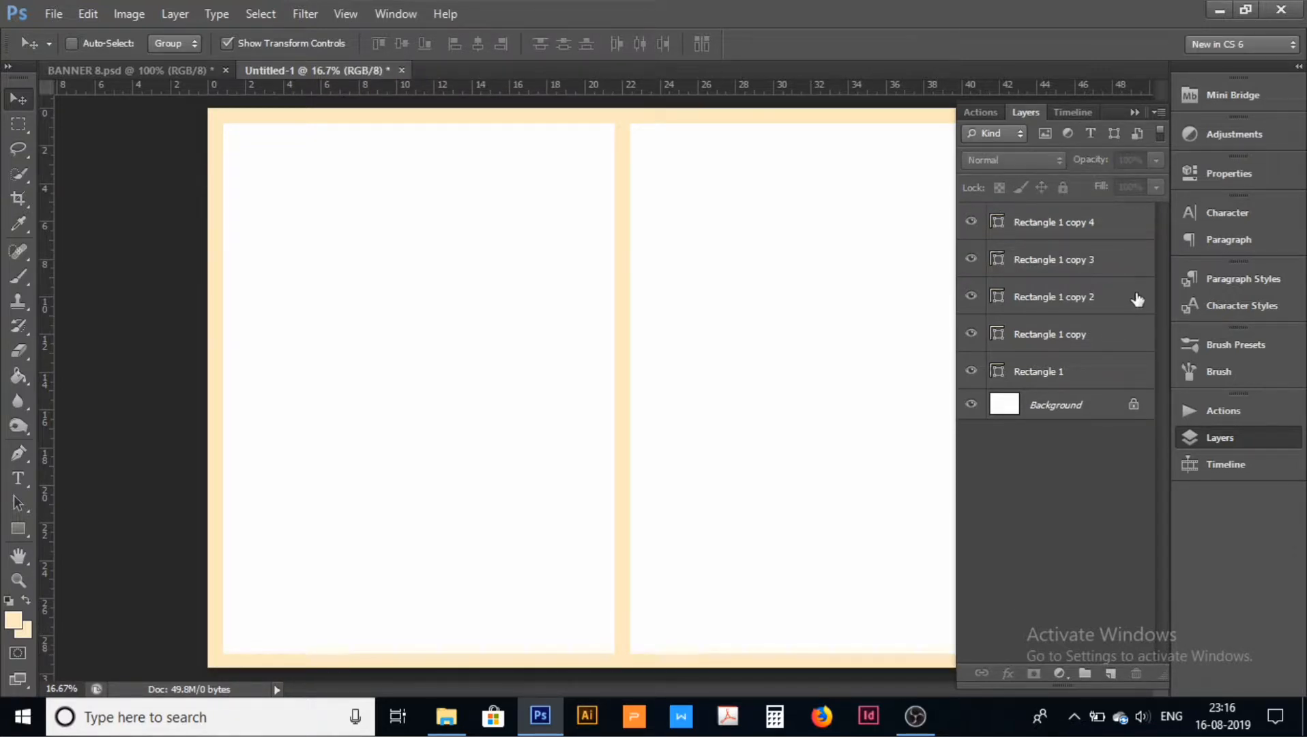
click(1134, 114)
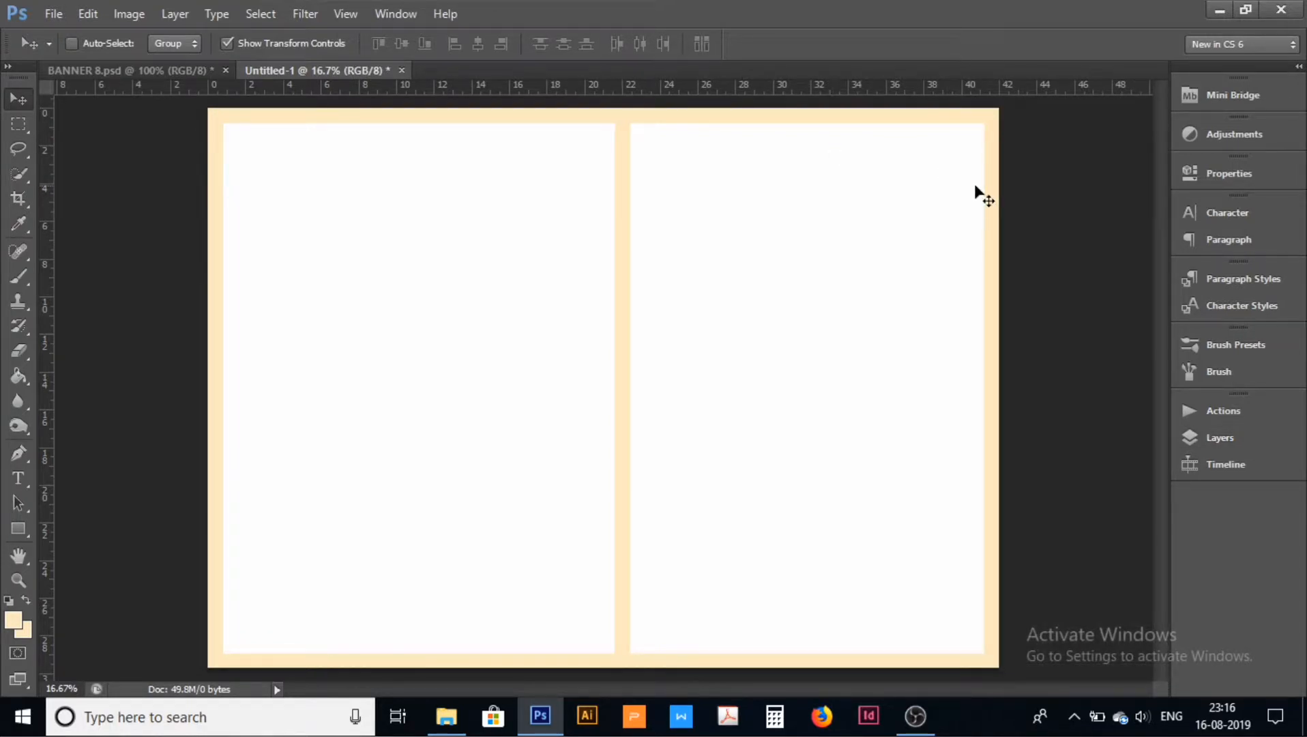
click(991, 212)
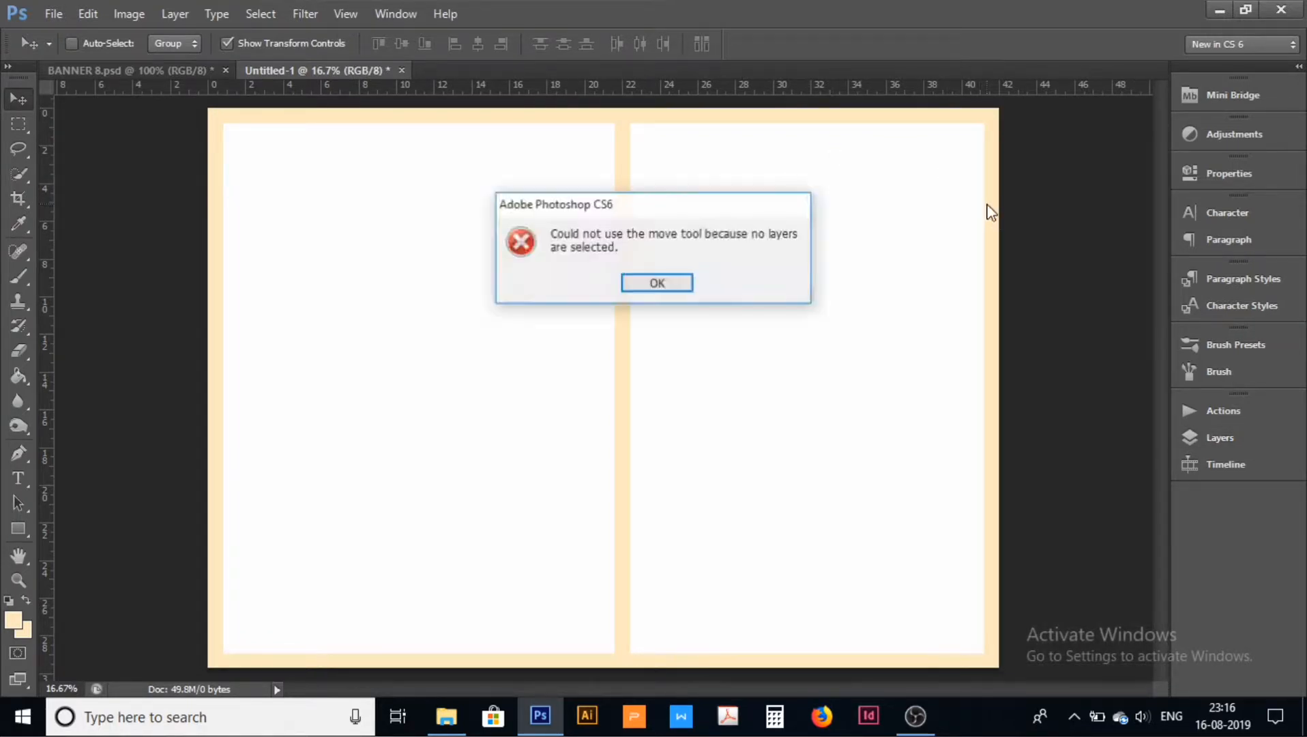
click(669, 284)
Step: Rasterize the Rectangle 1 shape layer of the left border strip using the Paint Bucket
click(1197, 438)
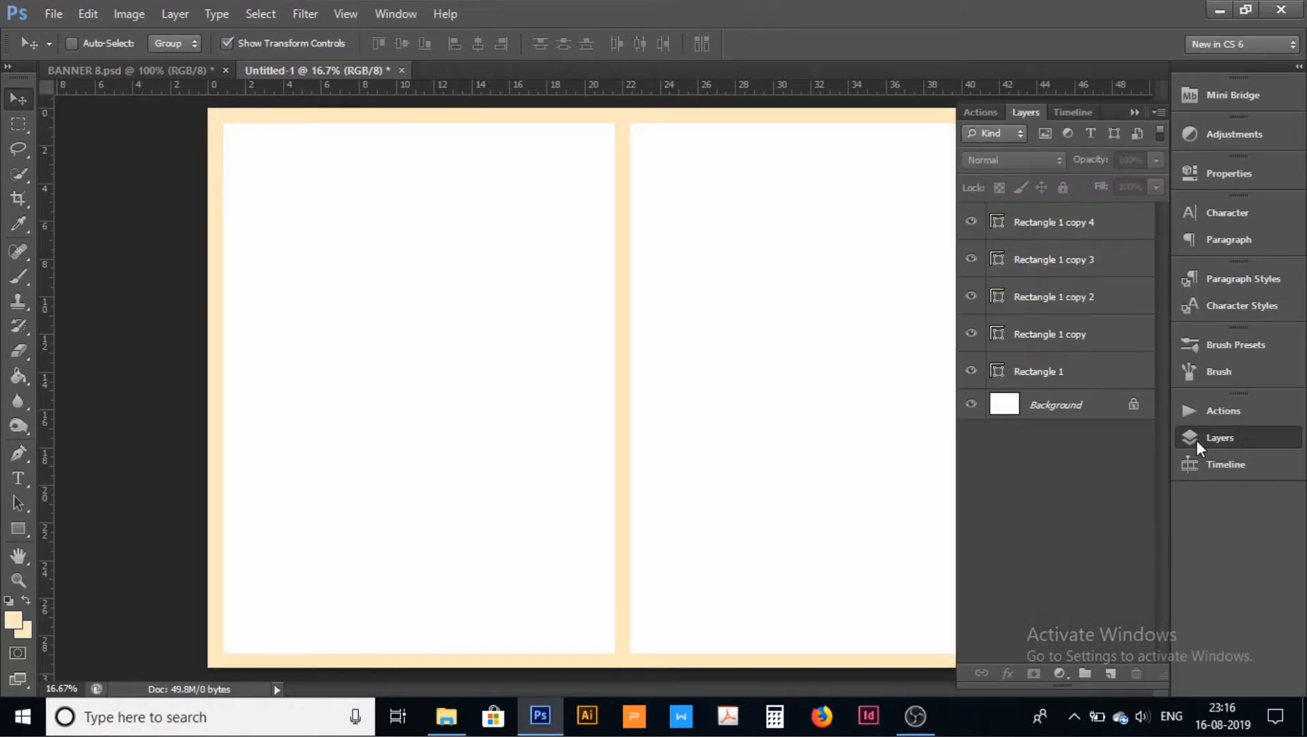
click(1101, 372)
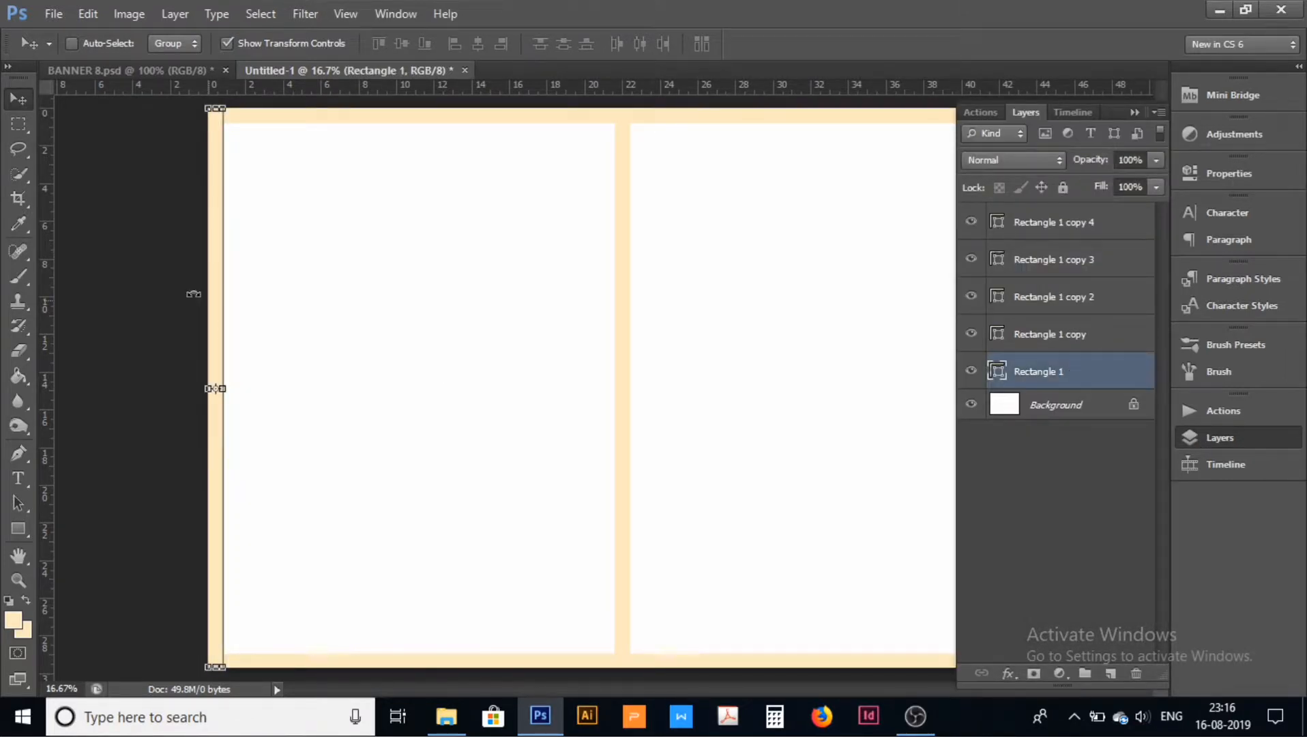
click(19, 376)
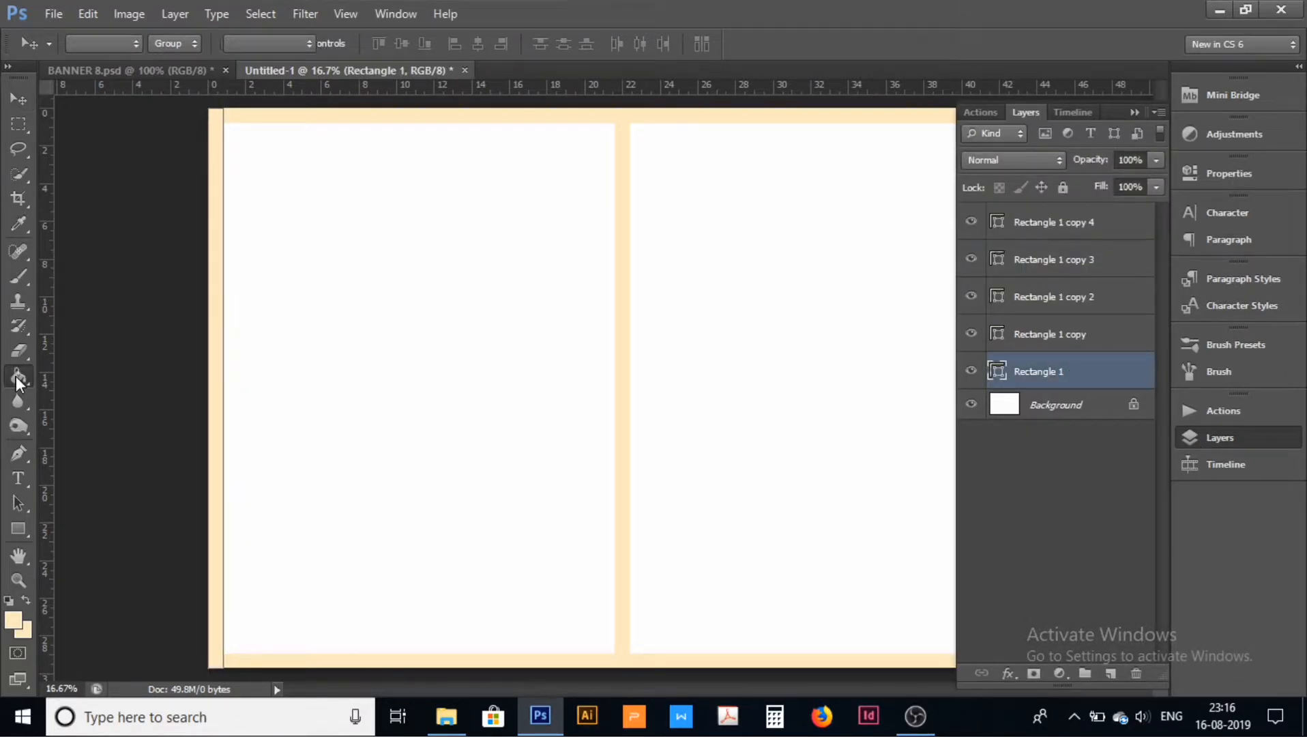
click(218, 339)
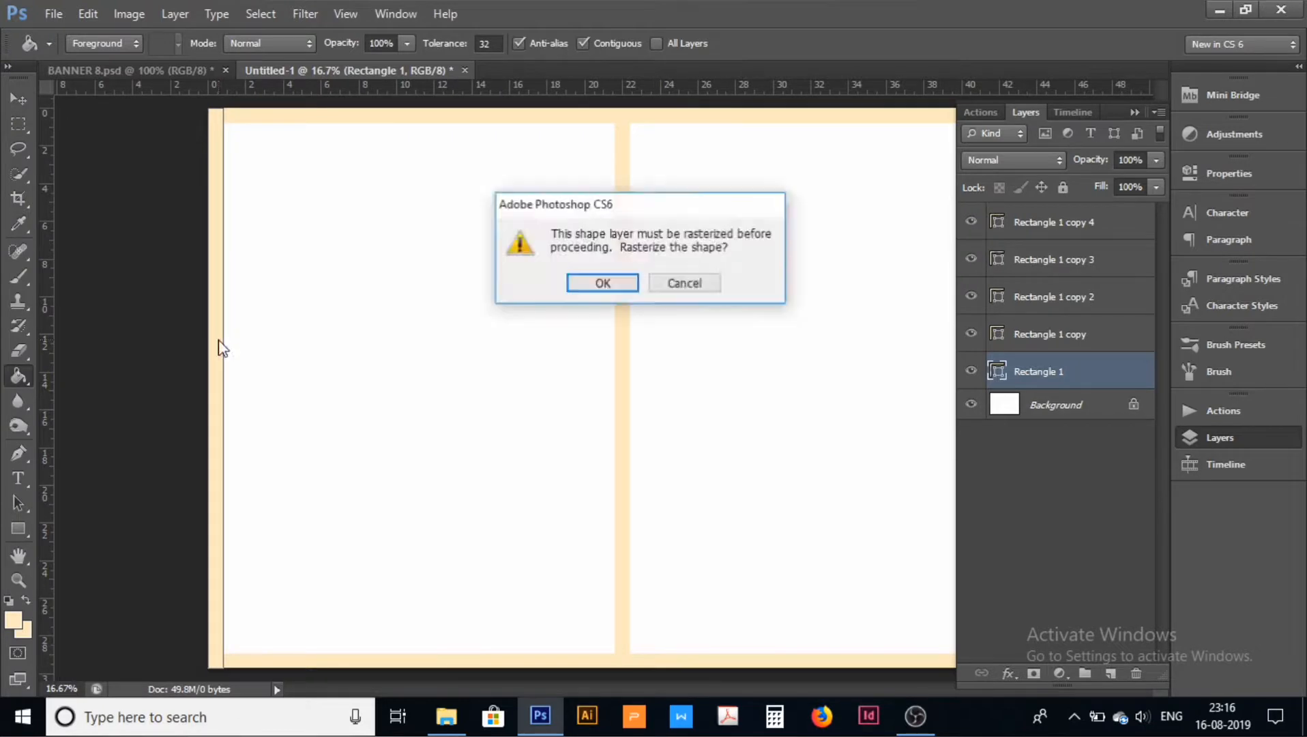
click(618, 284)
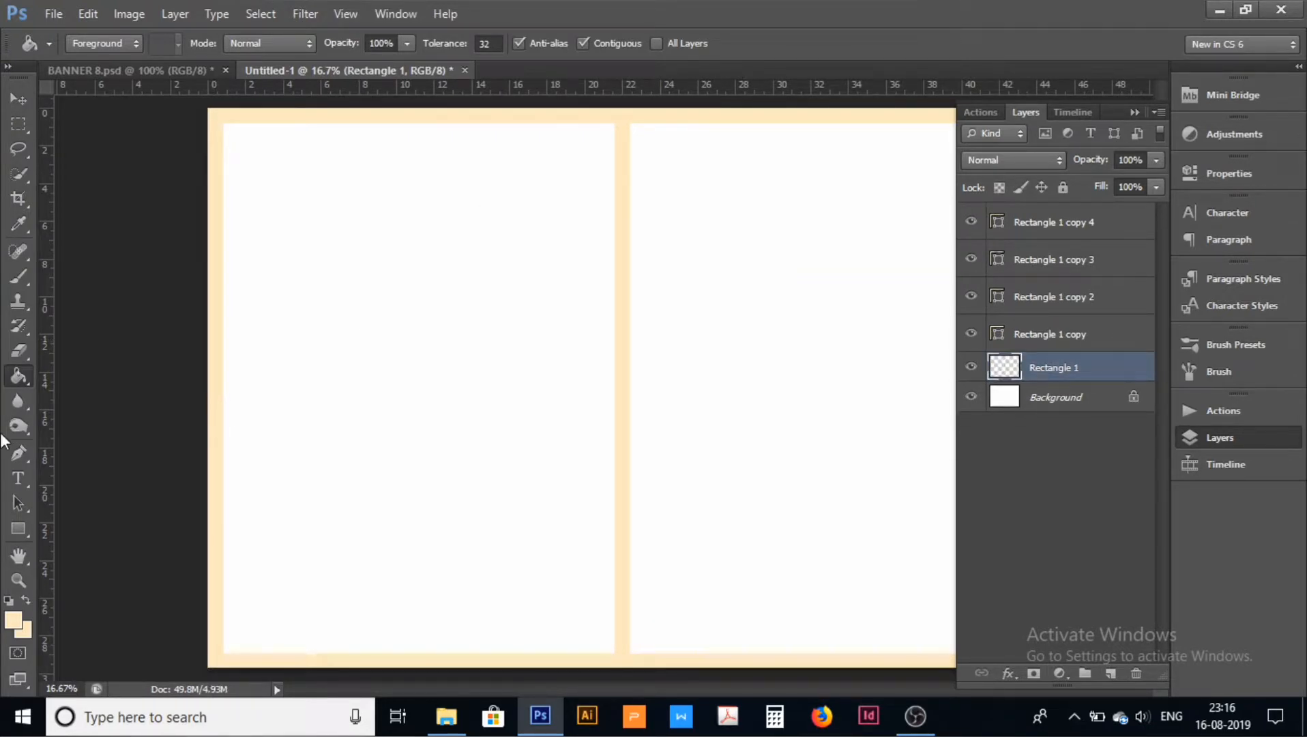
Step: Sample the cyan border colour from BANNER 8.psd as the foreground colour with the Eyedropper
click(194, 66)
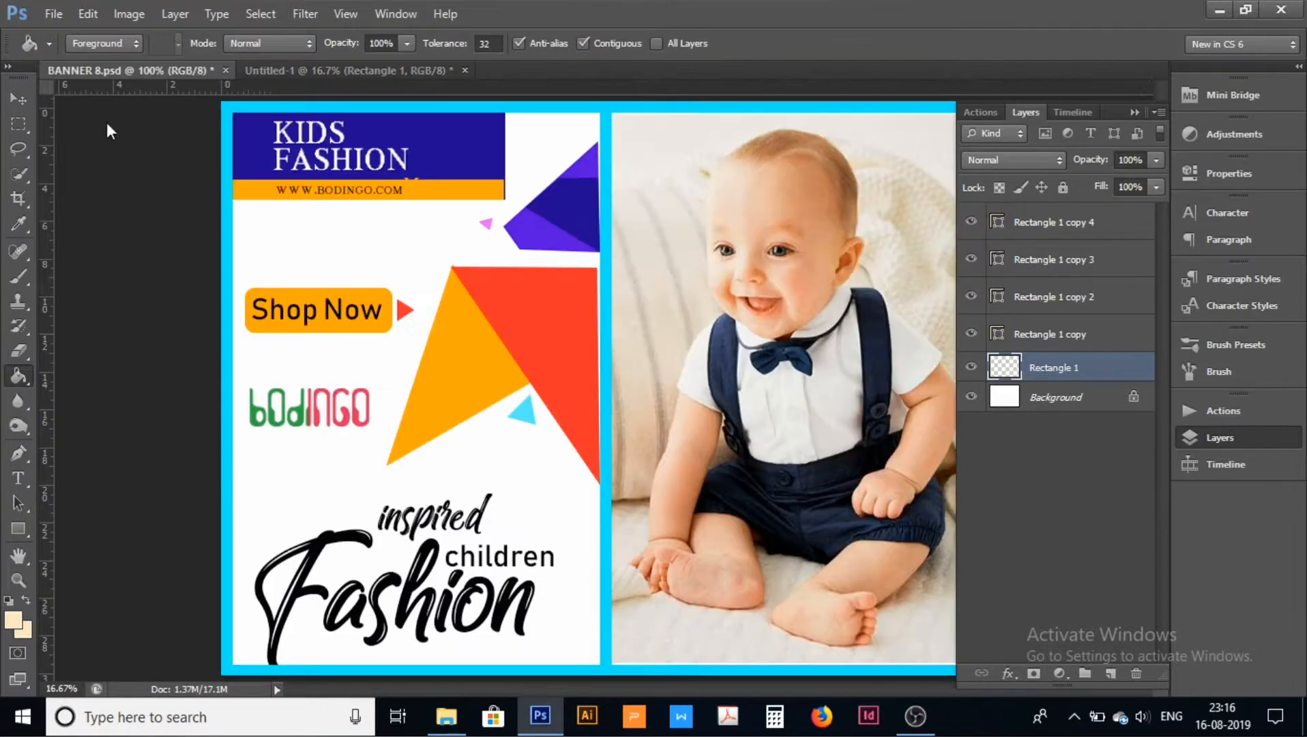
click(18, 225)
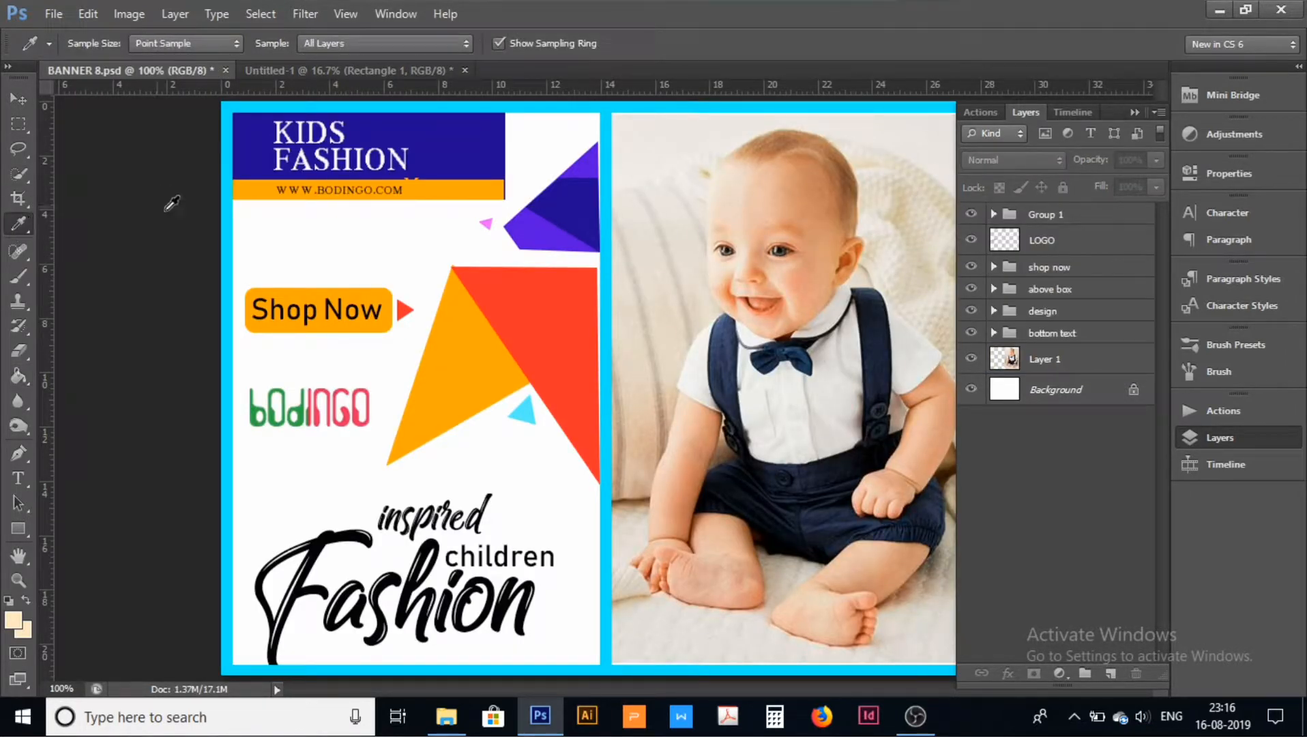
click(231, 222)
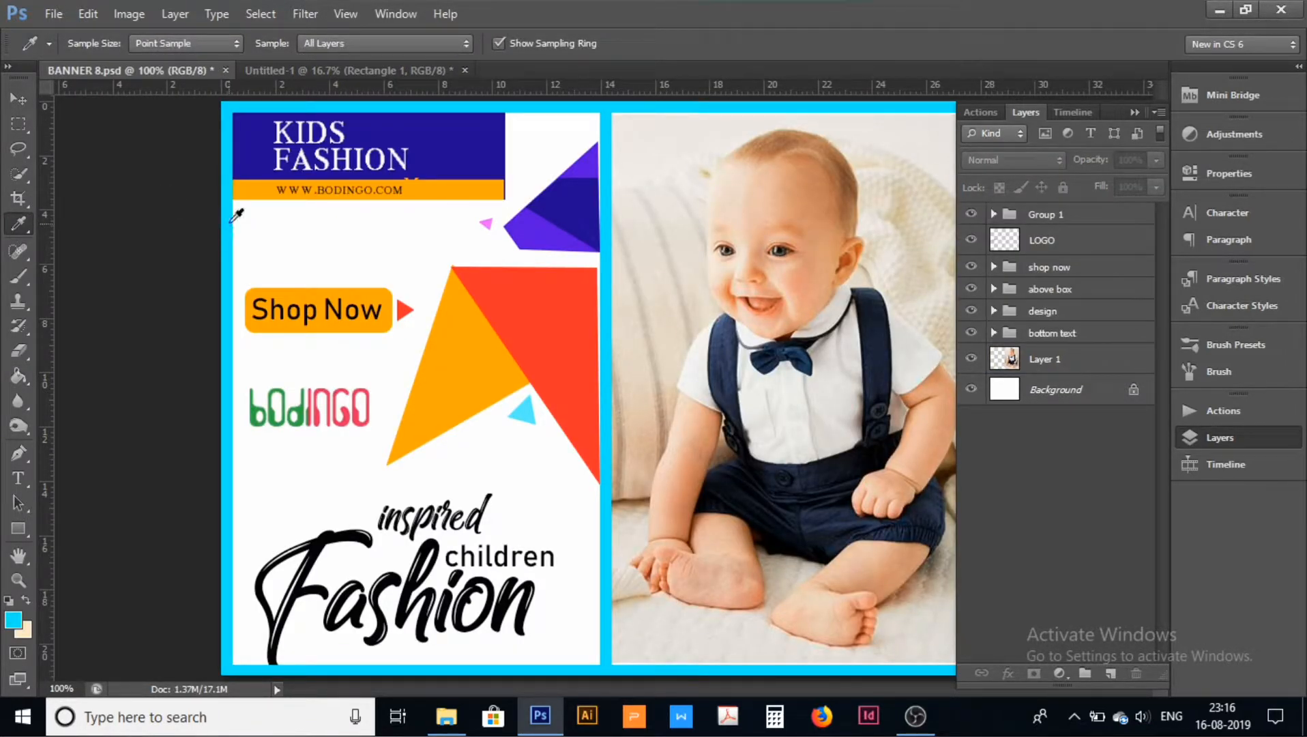
Step: Return to the Untitled-1 document and fill the left border strip with the sampled cyan using the Paint Bucket
click(312, 68)
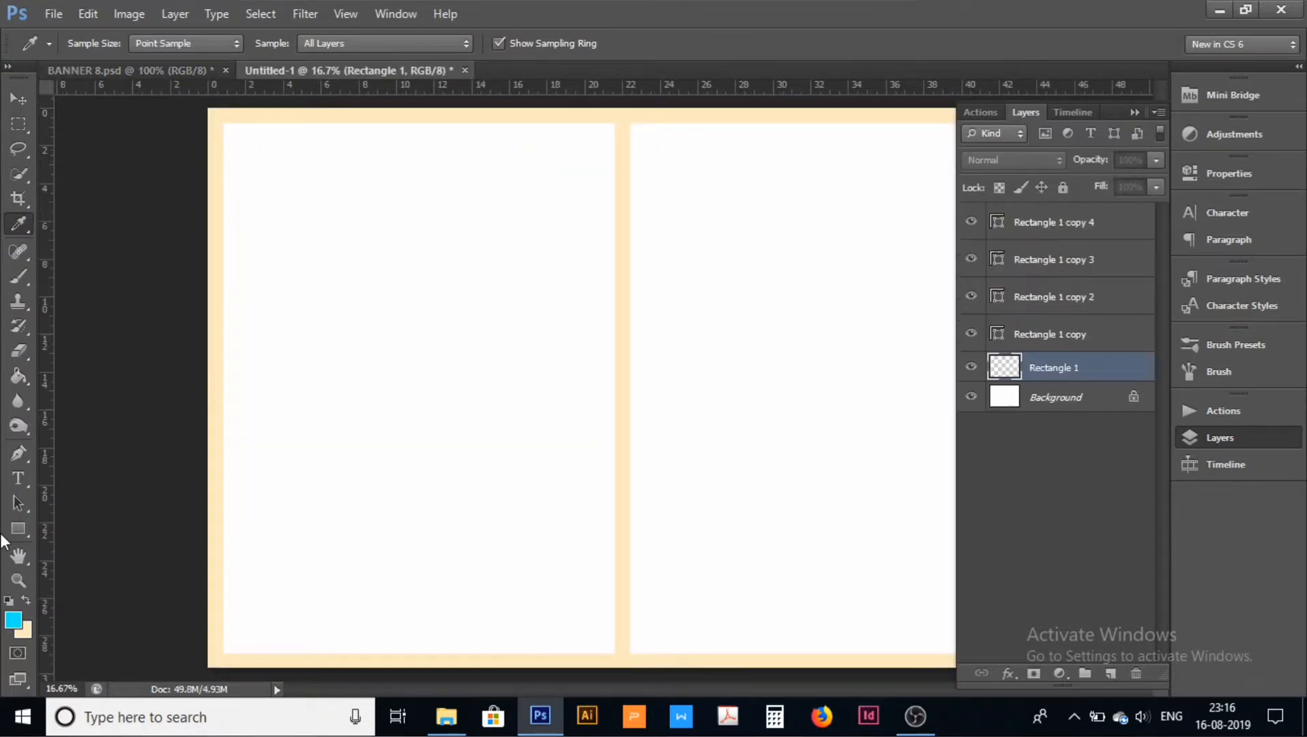
click(24, 378)
click(222, 380)
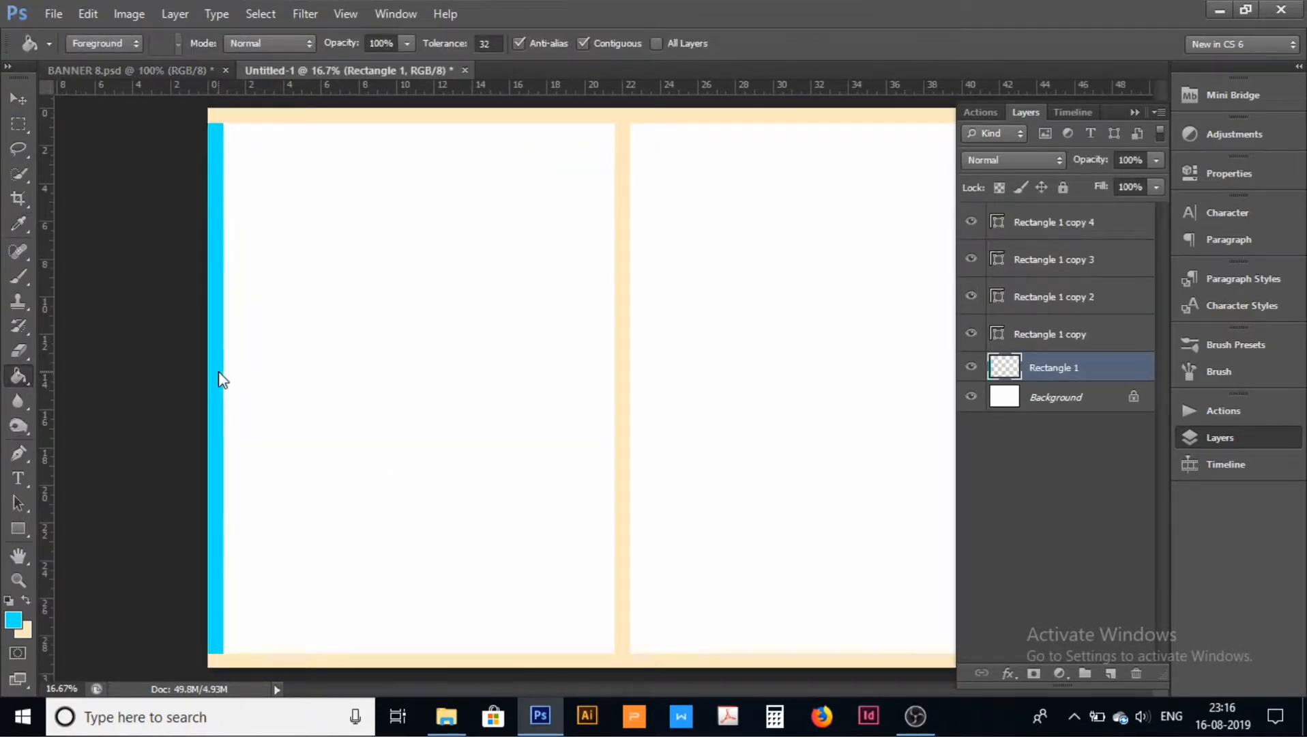
Step: Rasterize the right border strip on the Rectangle 1 copy layer and fill it with cyan
click(1064, 338)
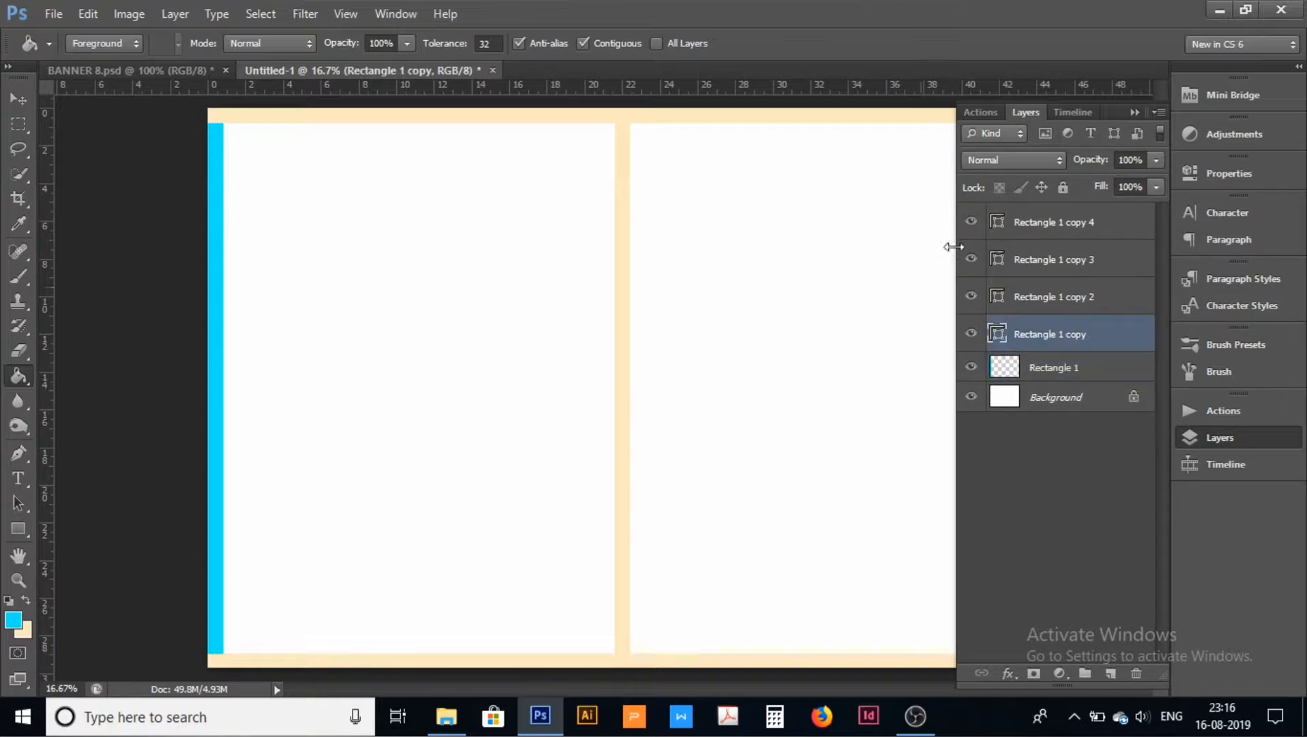
click(1133, 113)
click(996, 399)
key(Return)
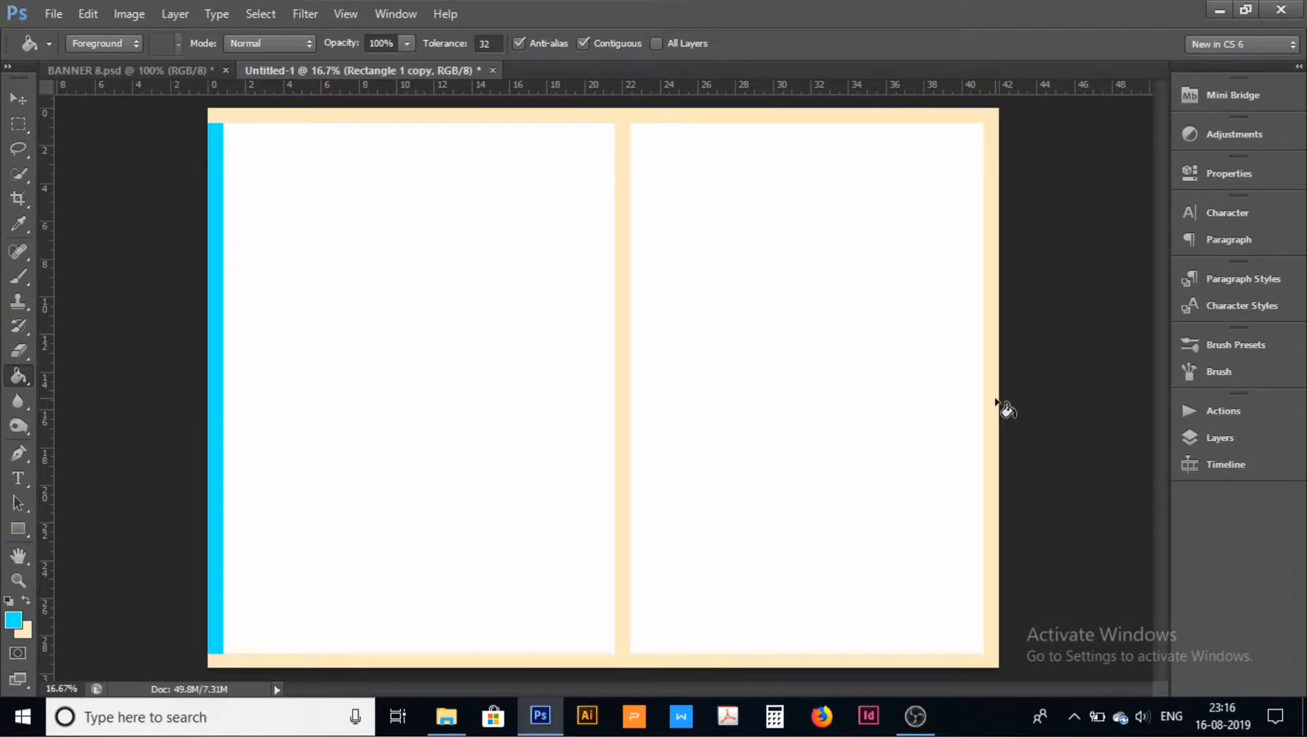
click(996, 400)
Step: Rasterize the middle divider strip on the Rectangle 1 copy 2 layer and fill it with cyan
click(1239, 436)
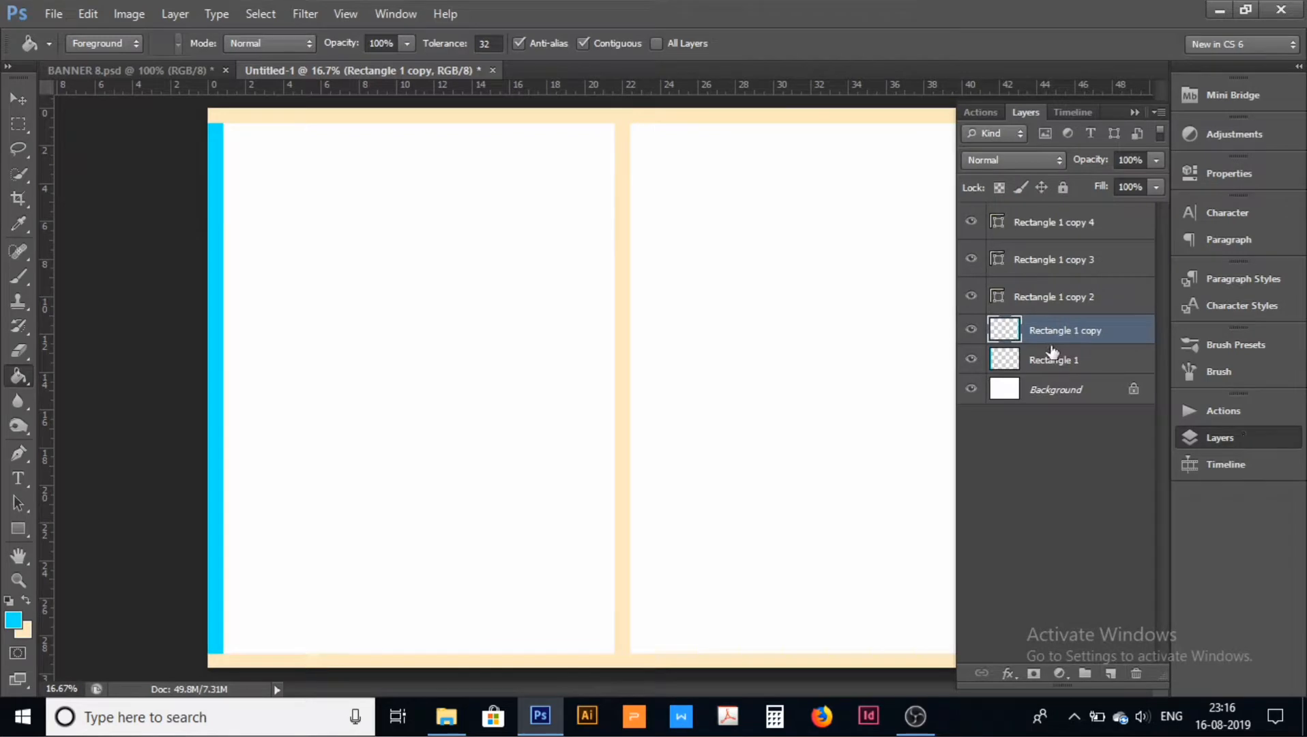
click(1054, 307)
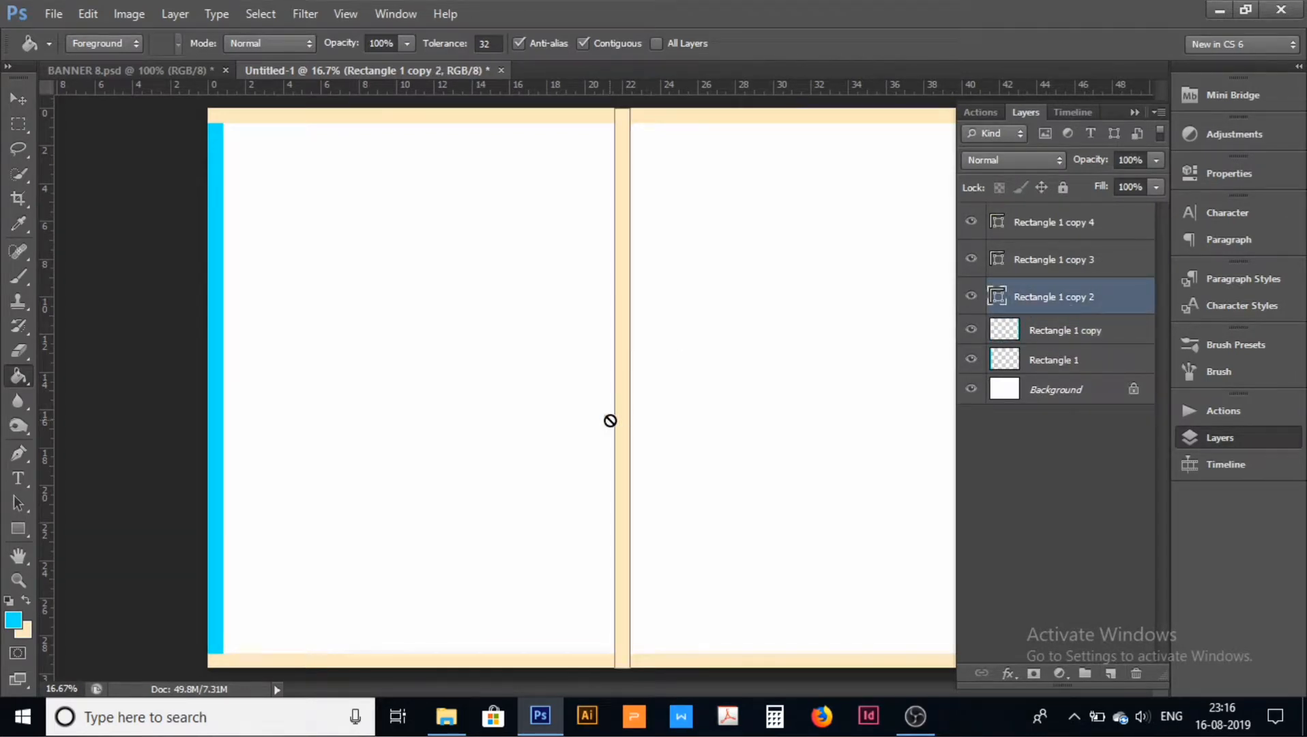
click(625, 424)
key(Return)
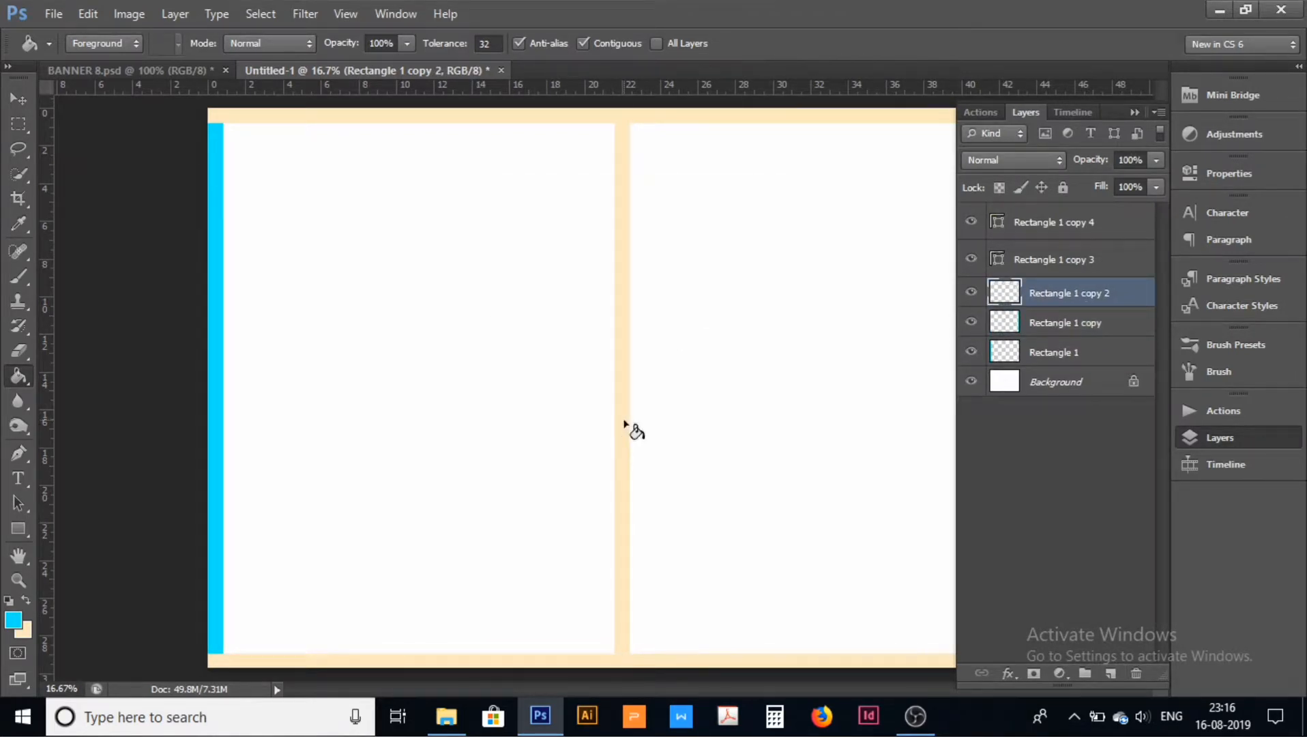
click(624, 423)
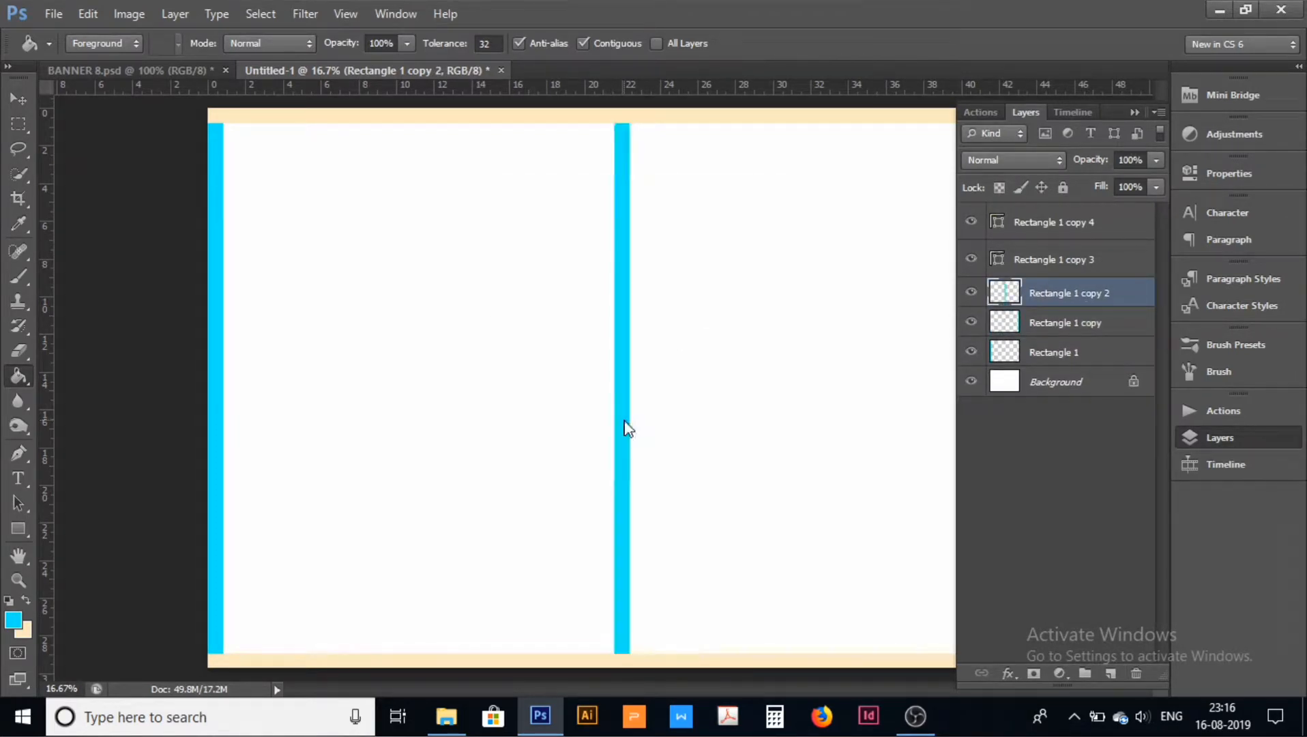
Step: Rasterize the top border strip on the Rectangle 1 copy 3 layer and fill it with cyan
click(1047, 268)
click(834, 129)
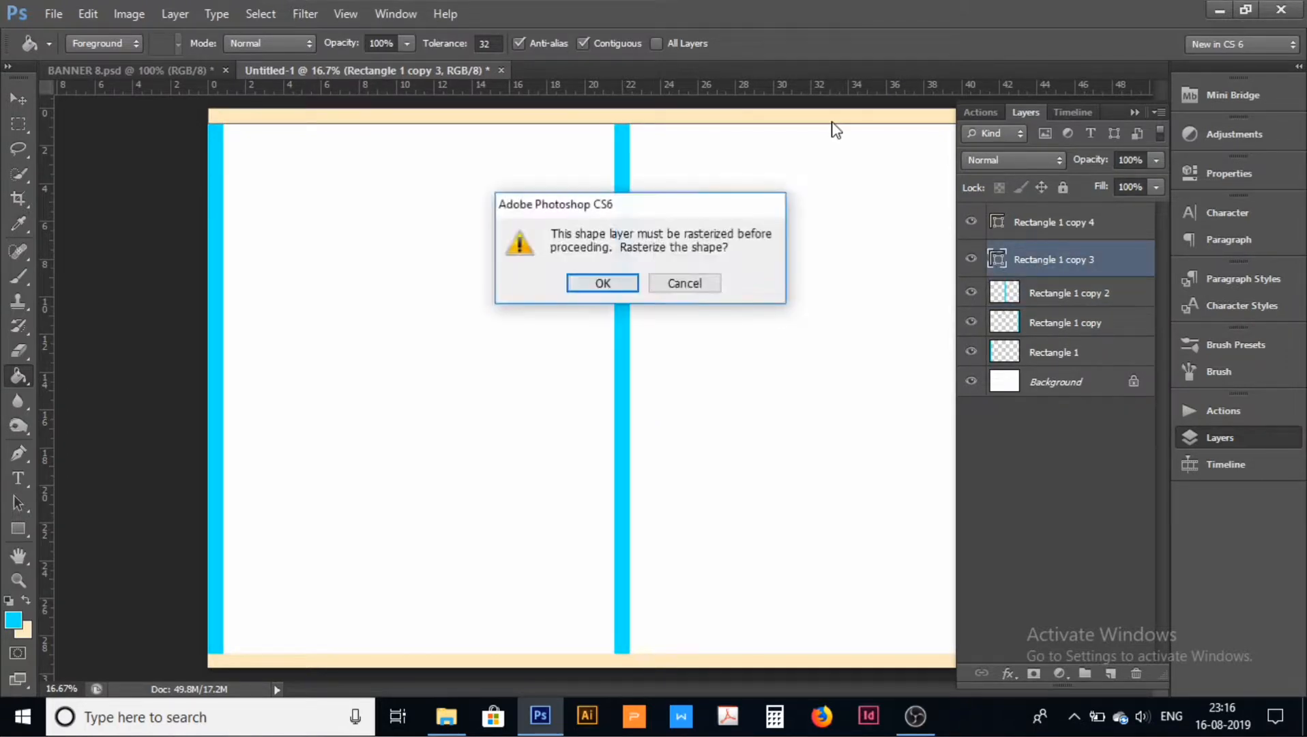
key(Return)
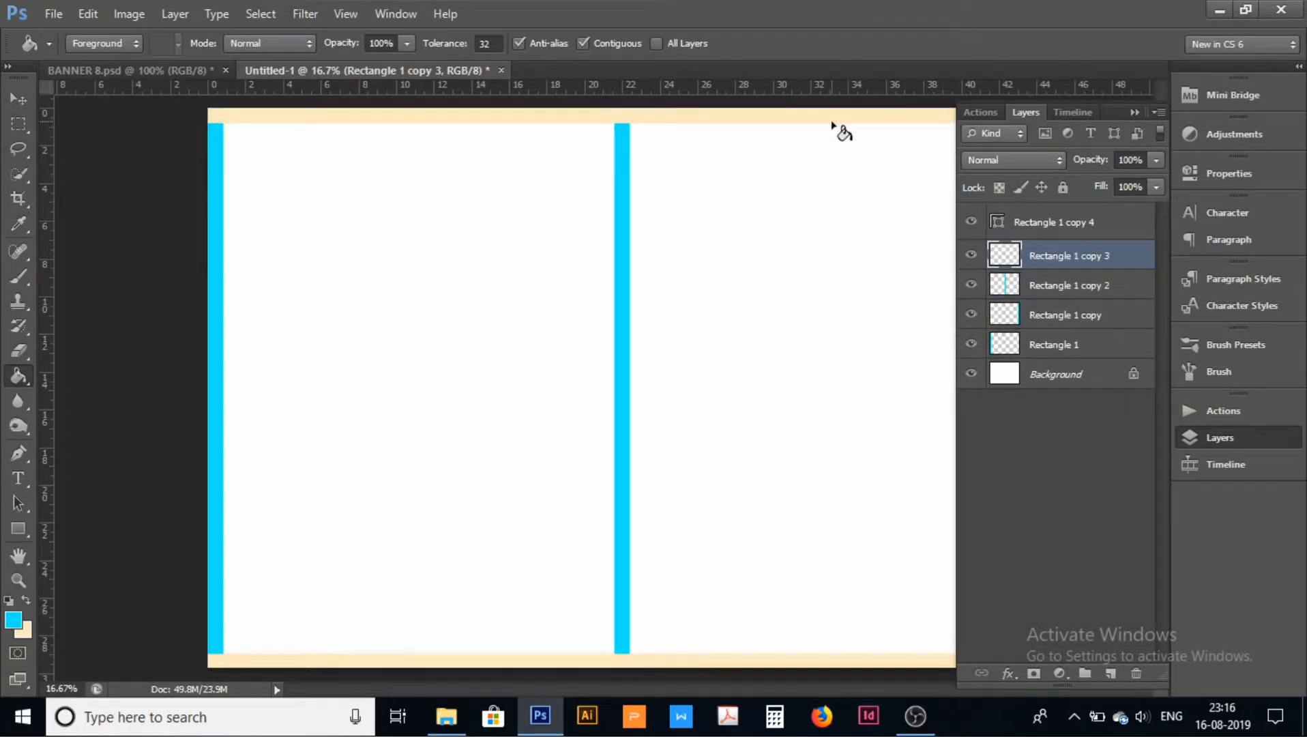
click(834, 128)
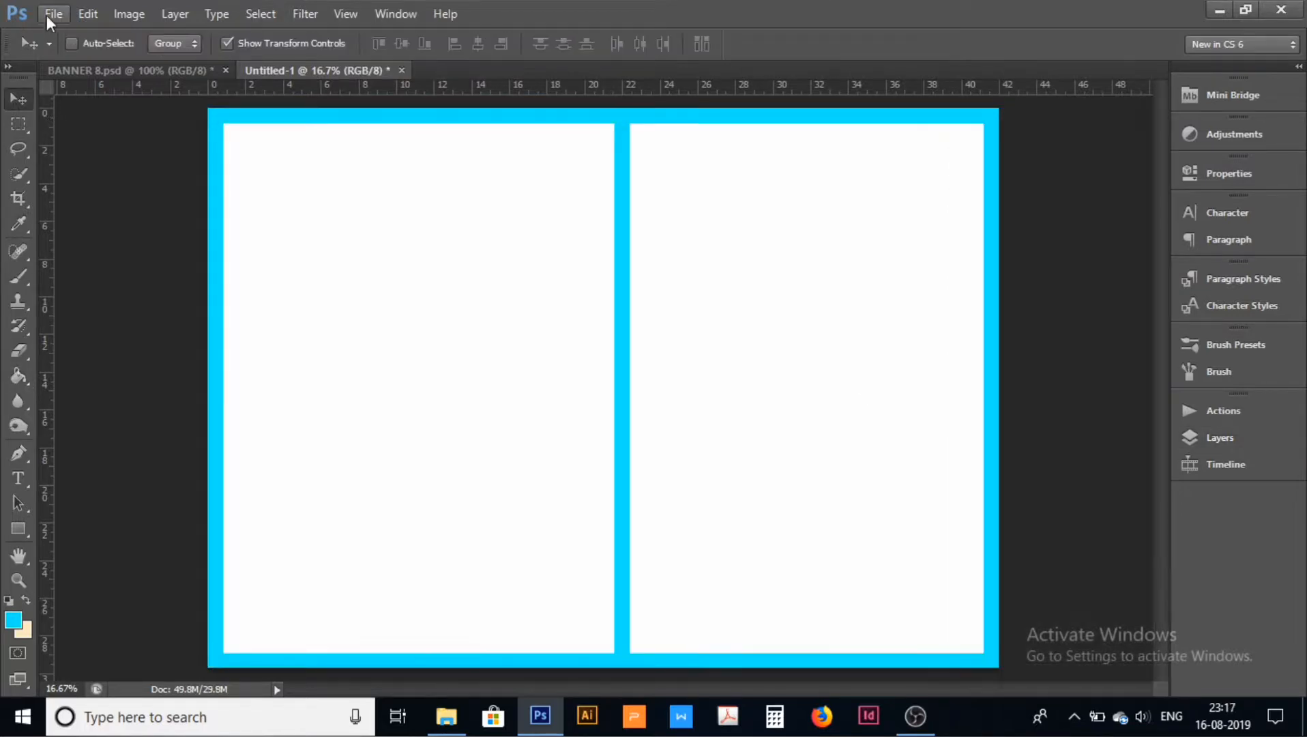
Step: Open newborn-baby-boy-outfits-cute-cotton-t-shirt.jpg from the desktop's kid folder and copy the photo into the right panel of Untitled-1
click(46, 15)
click(52, 47)
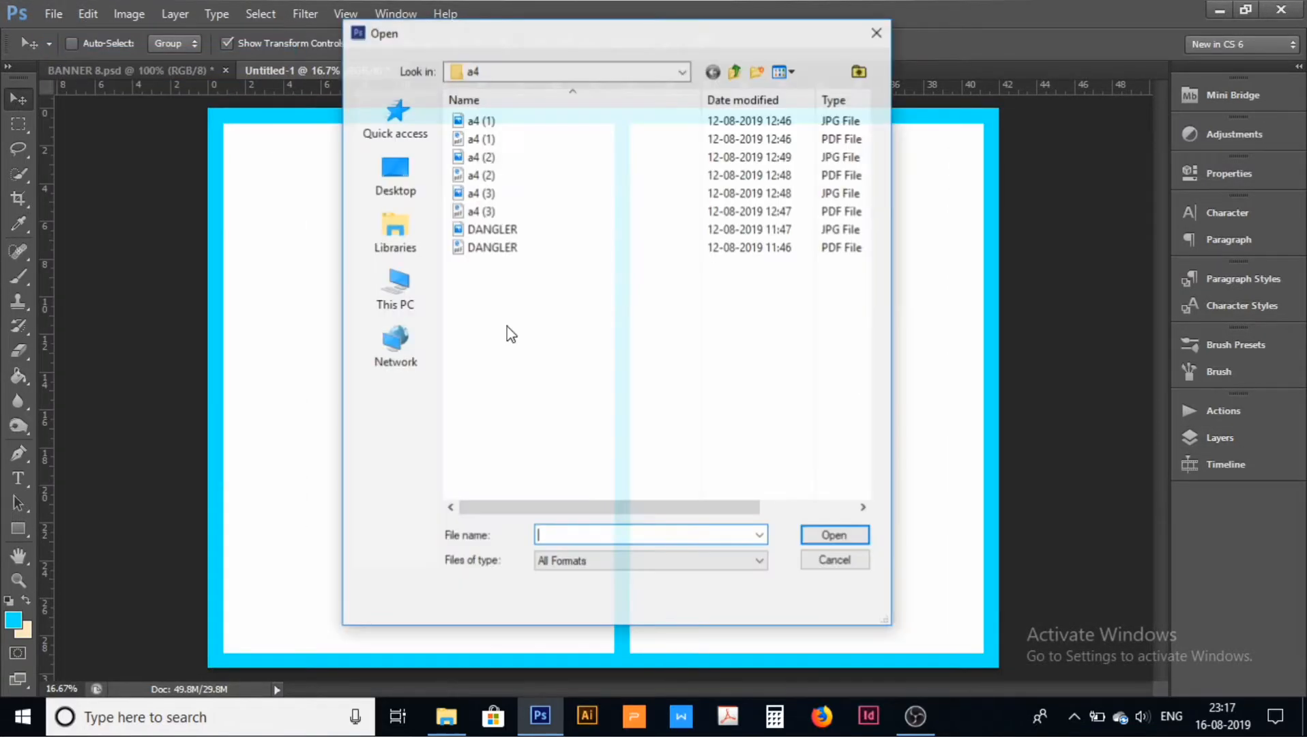
click(394, 171)
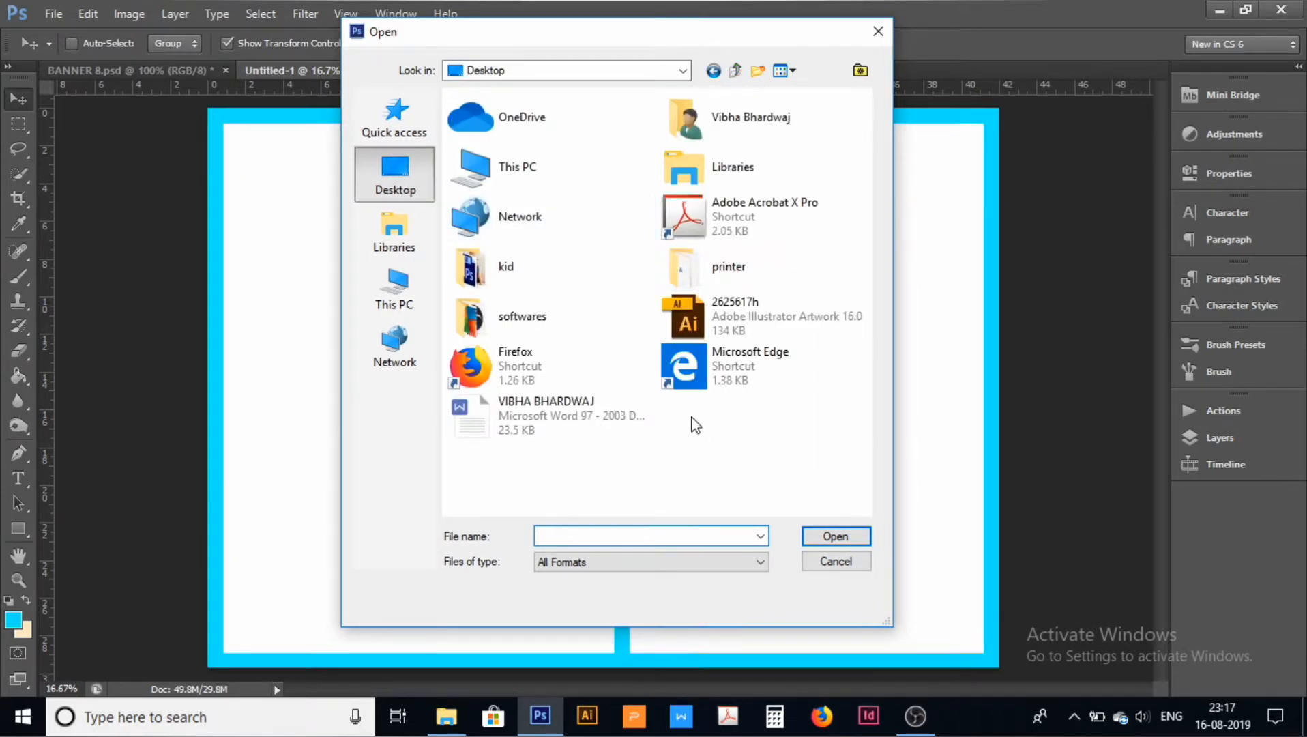
double_click(572, 285)
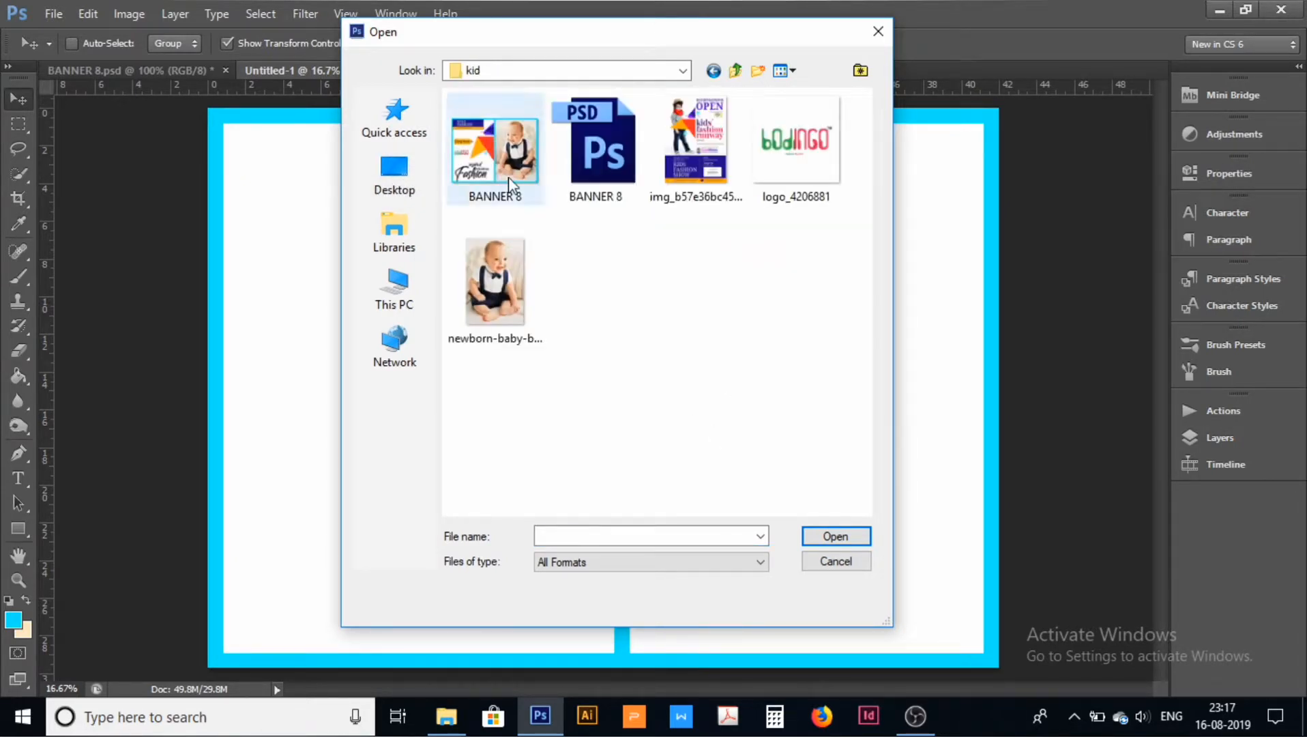
click(494, 281)
click(853, 536)
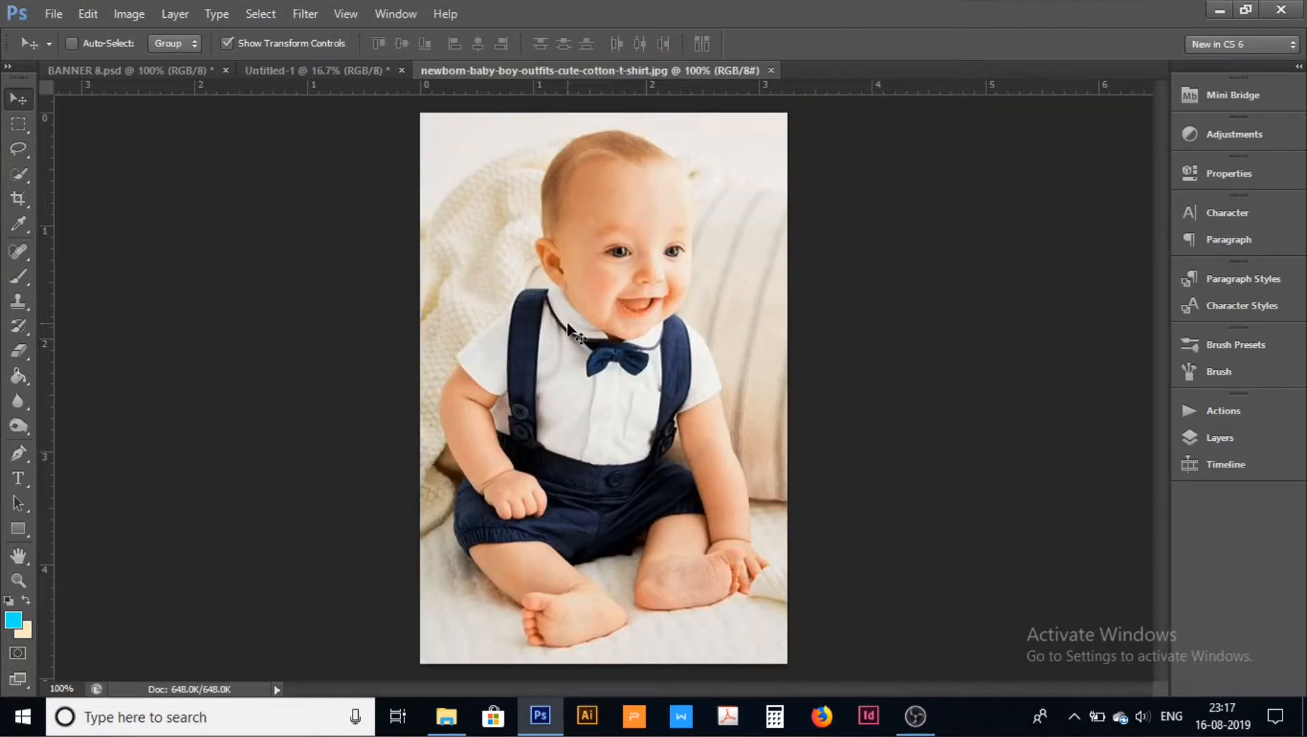
drag(508, 250, 770, 314)
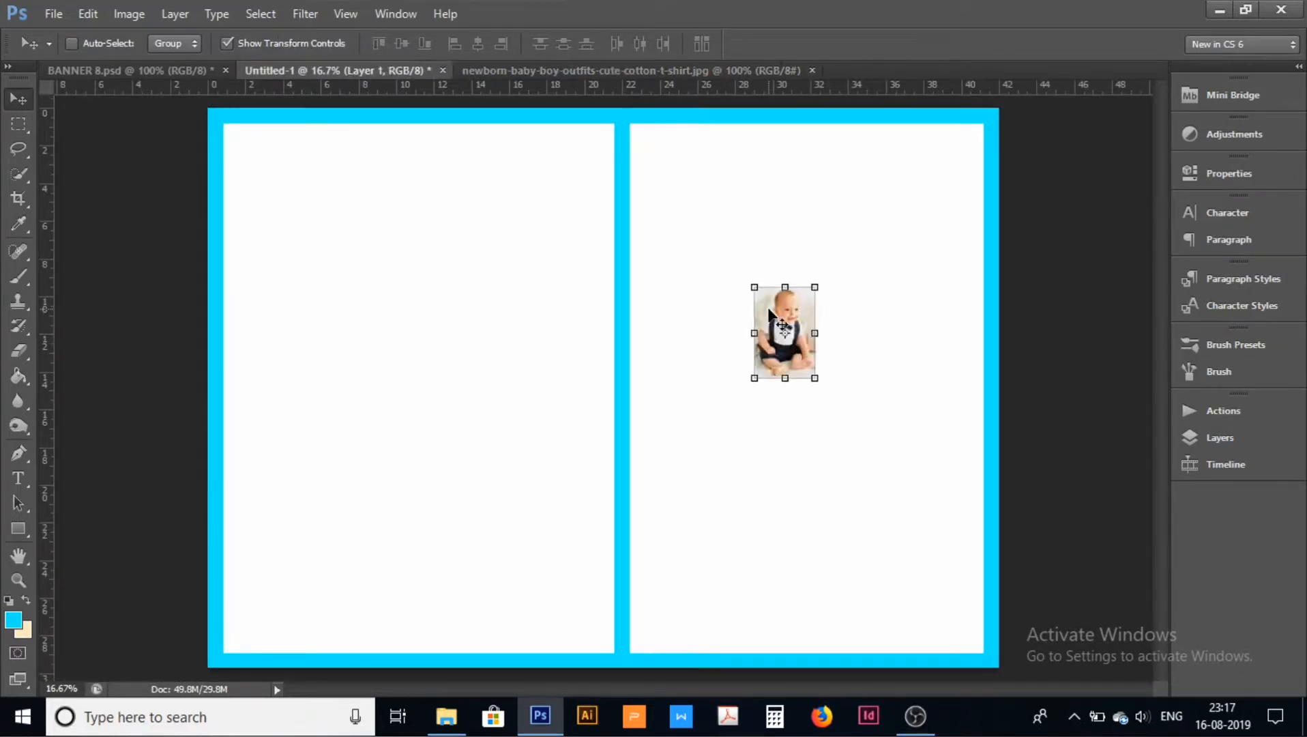
Step: Flip the baby photo horizontally and scale it to fill the right panel inside the cyan border
click(816, 378)
right_click(802, 358)
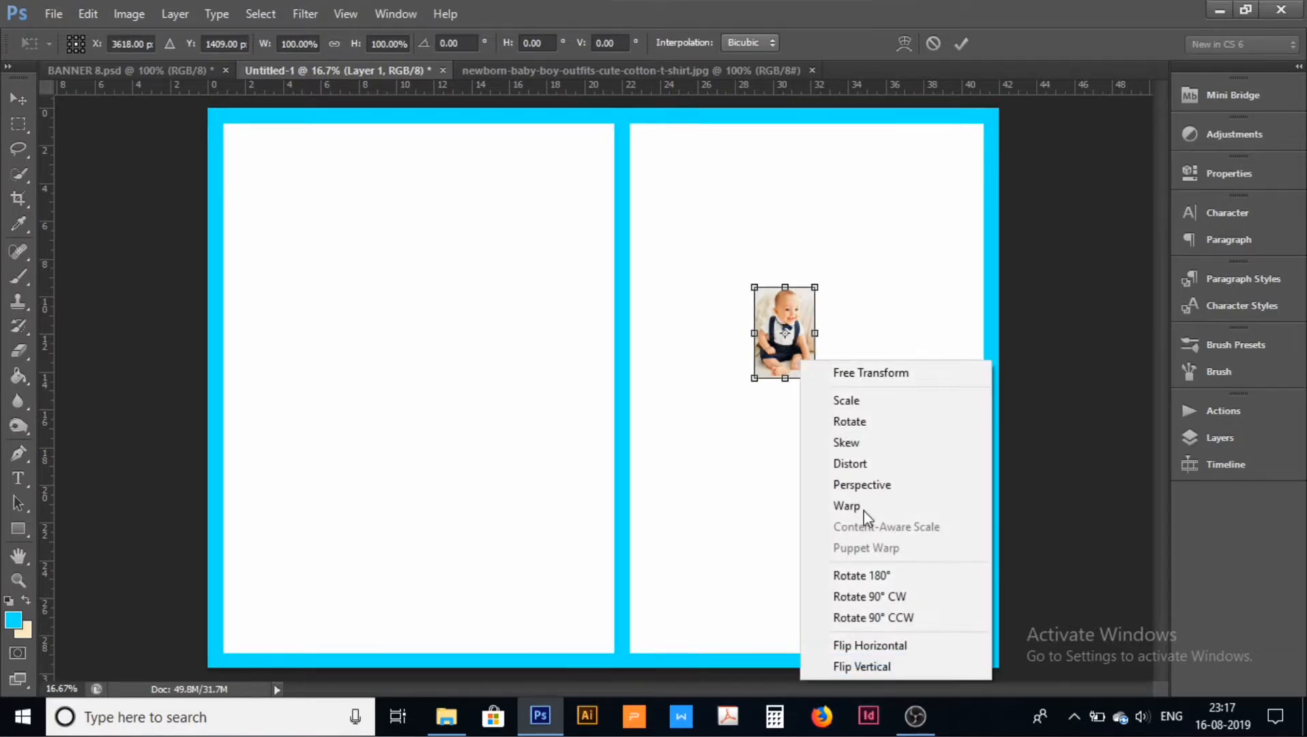
click(886, 645)
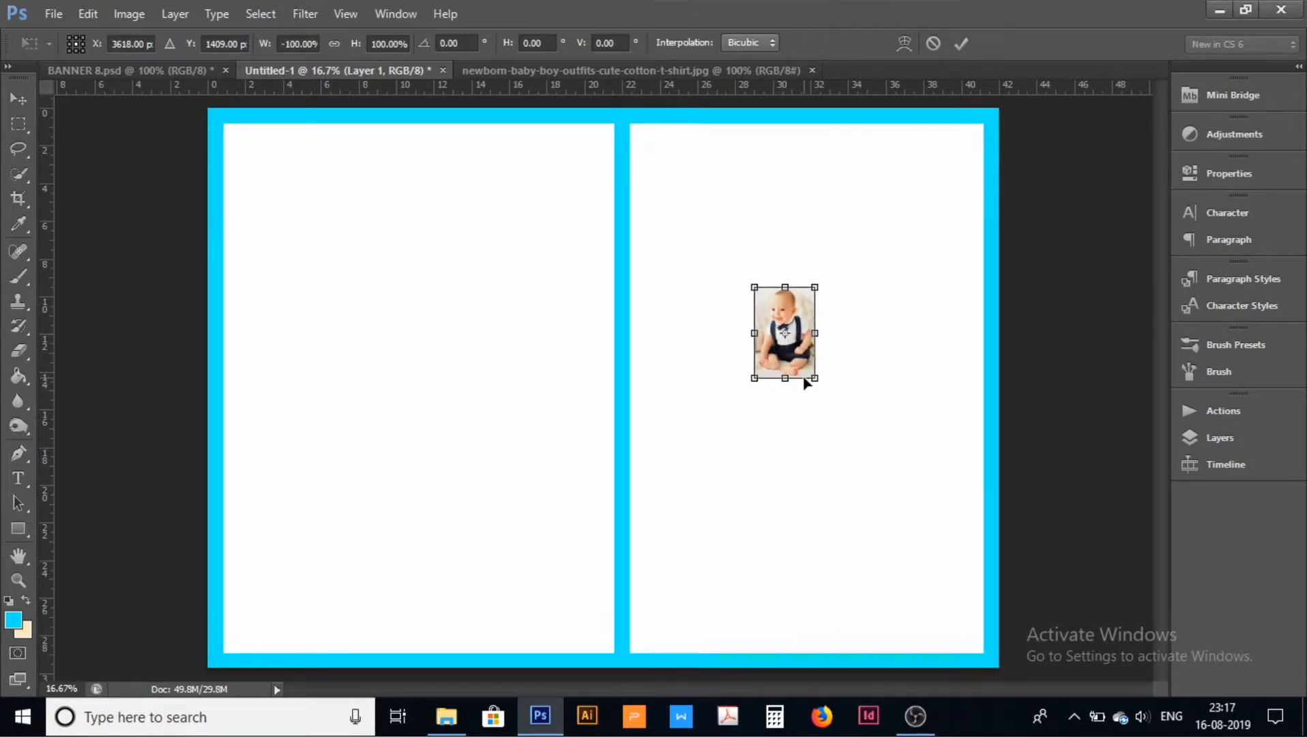
drag(841, 403, 1056, 519)
drag(959, 610, 839, 452)
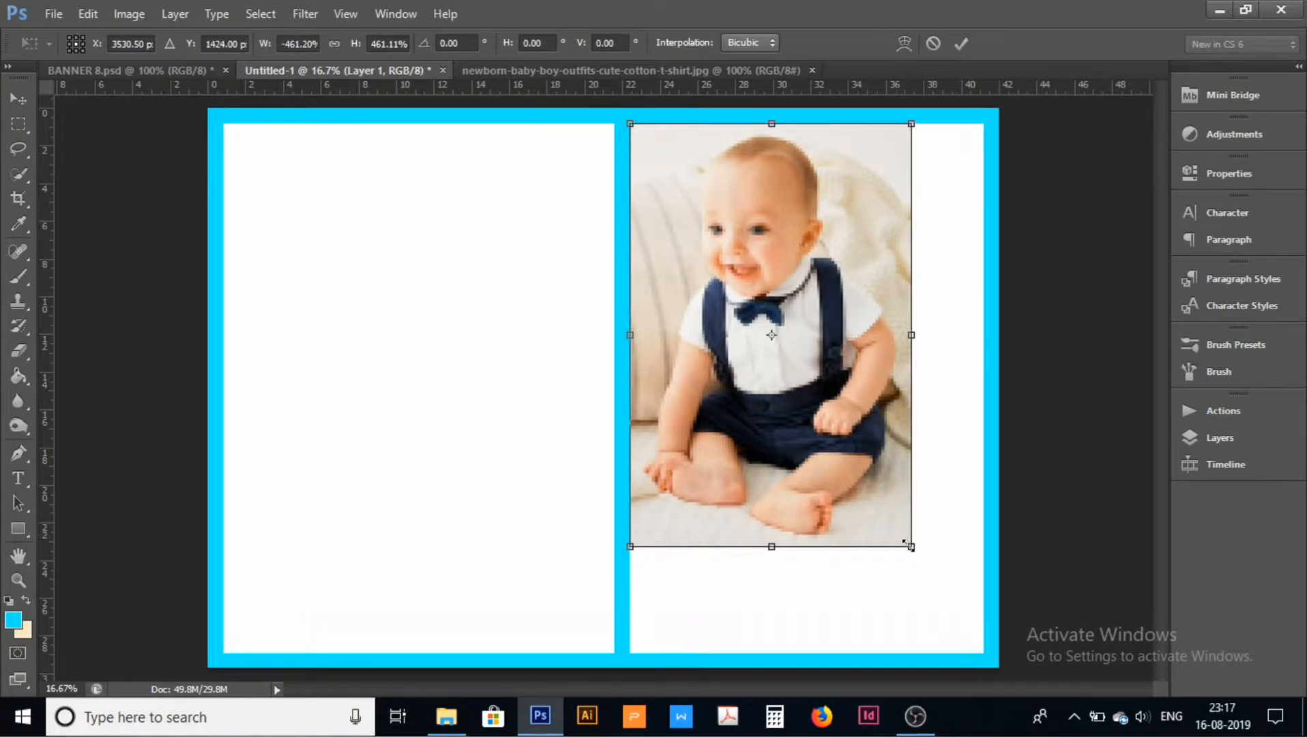
drag(917, 550, 989, 657)
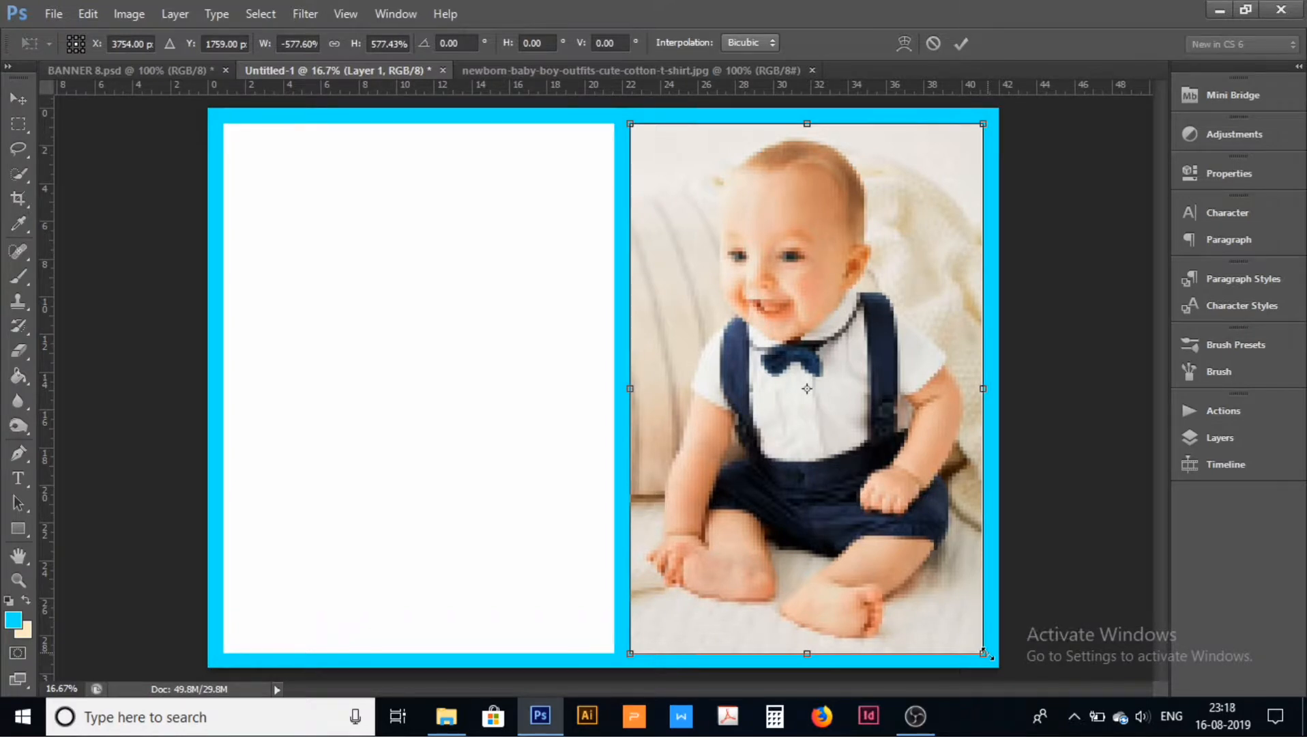
key(Return)
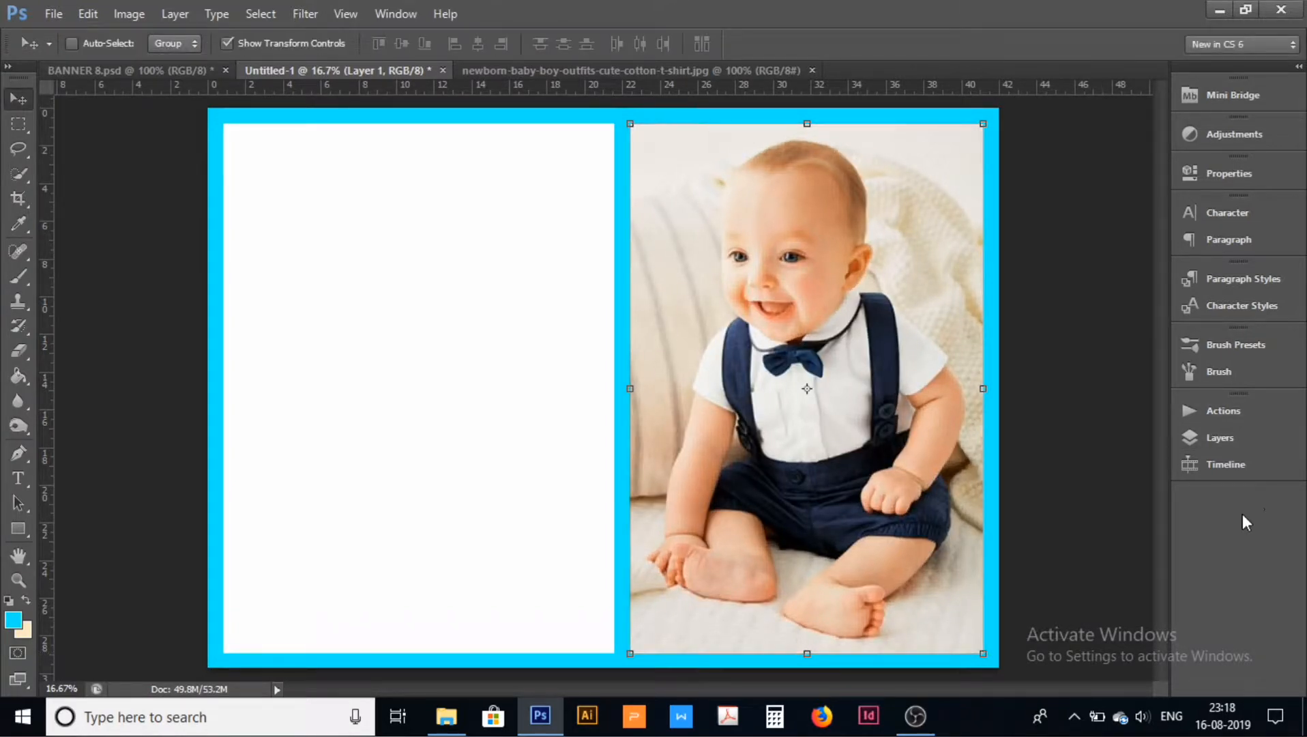
Step: Show the layer list, deselect all layers and close the original baby photo document
click(1215, 438)
click(1012, 486)
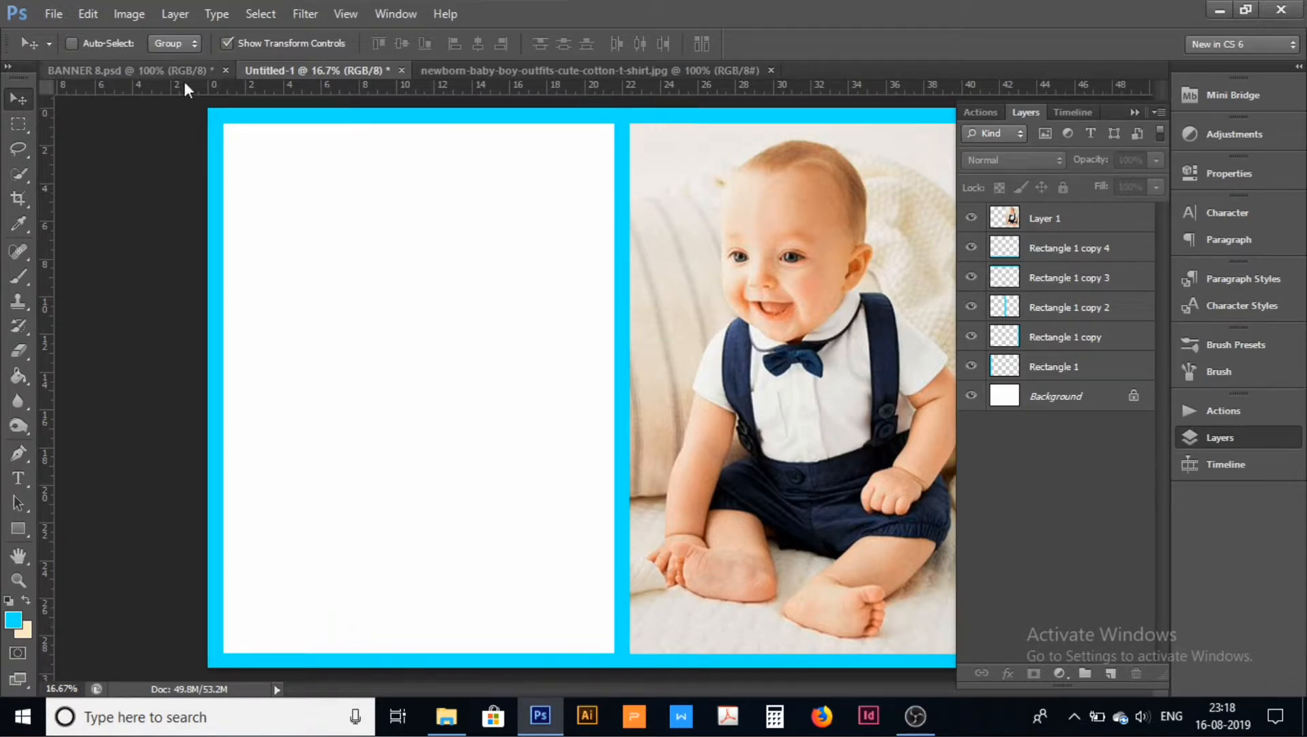
click(558, 72)
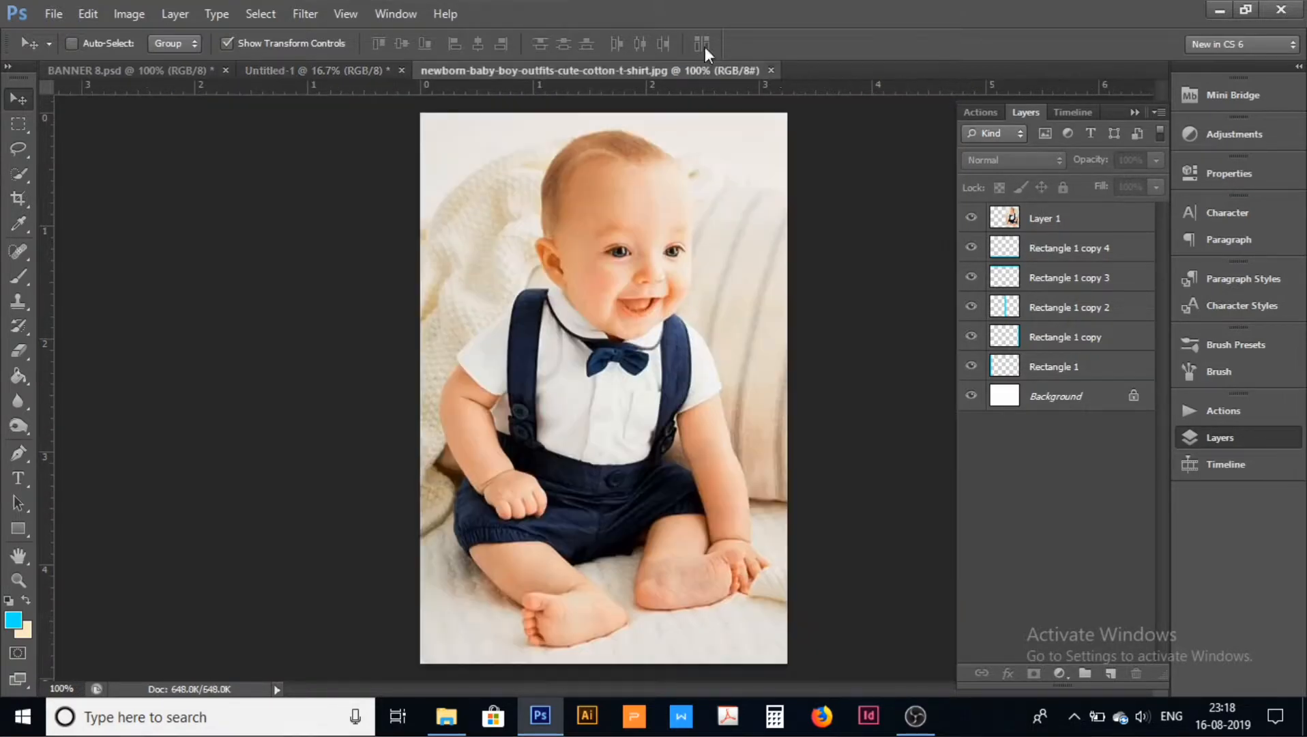
click(771, 71)
Step: Following the BANNER 8.psd layout, draw a rectangle about 14 cm wide and 4.5 cm high in Untitled-1's left panel, at its upper-left corner
click(105, 67)
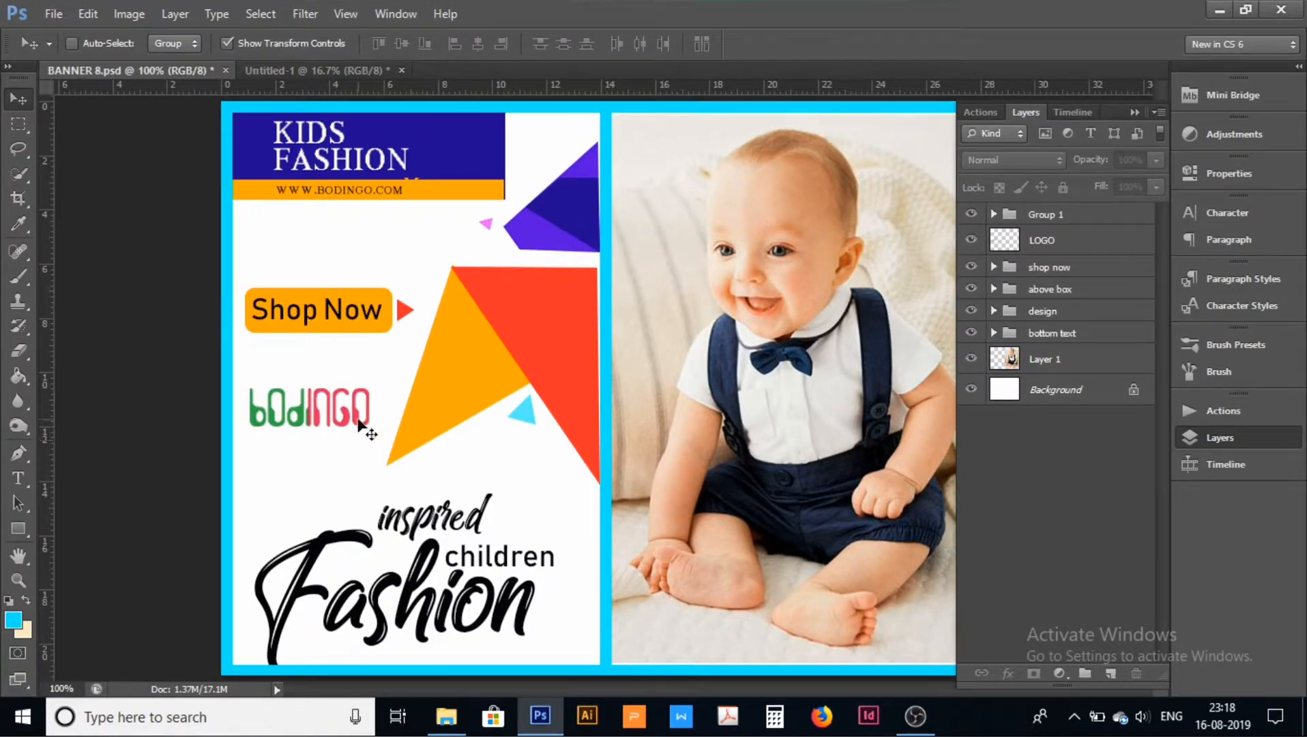
click(313, 71)
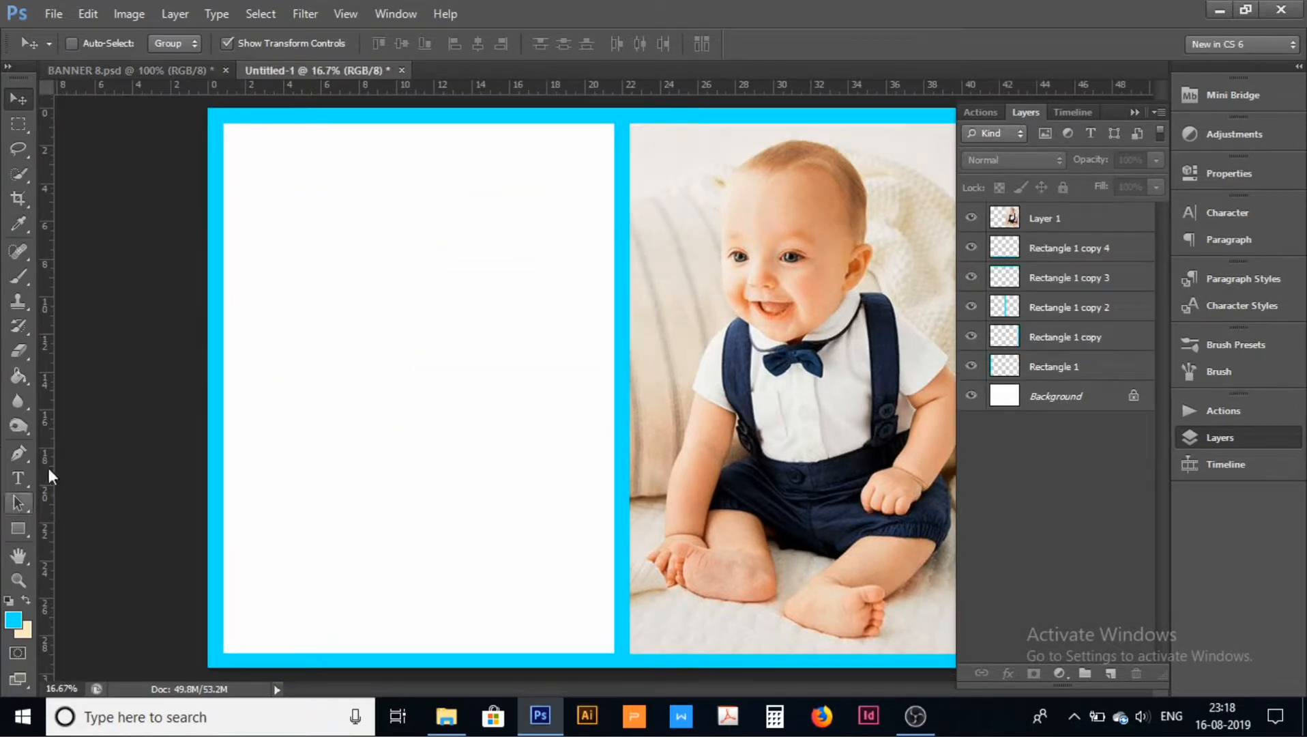
click(20, 527)
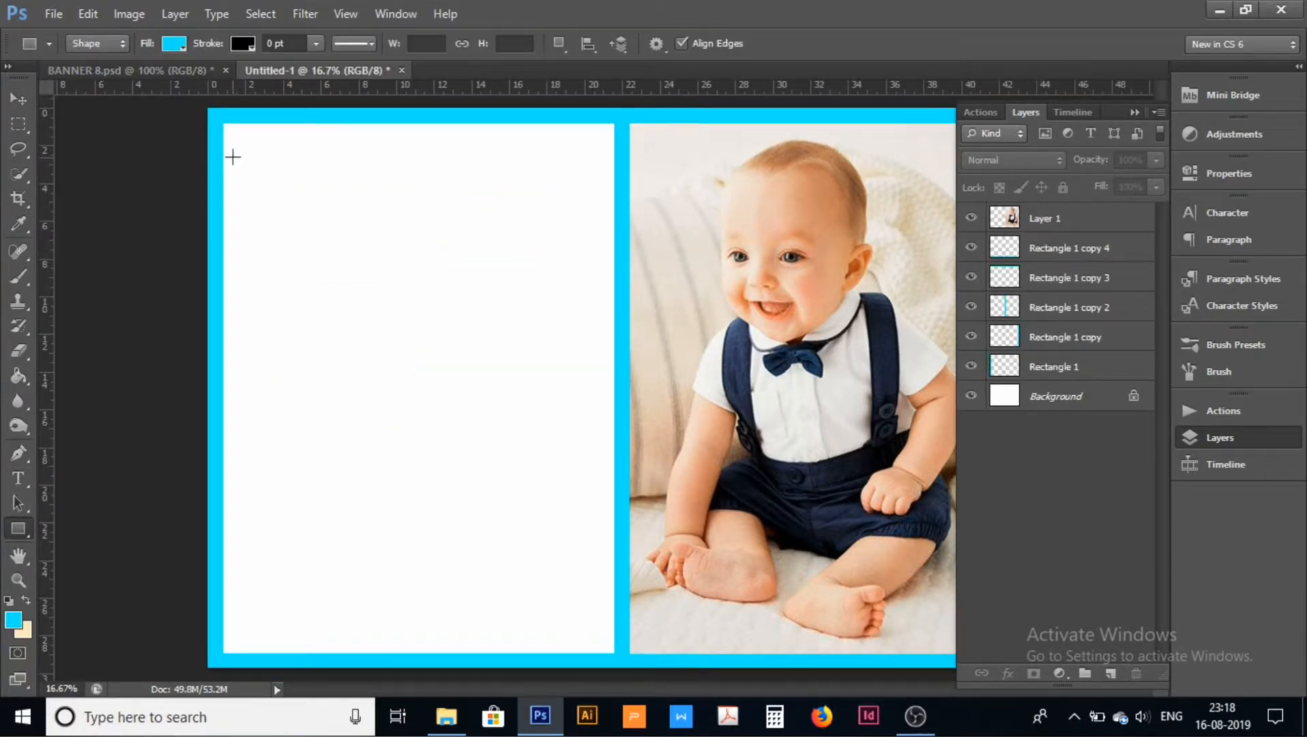
drag(222, 123, 423, 193)
click(17, 98)
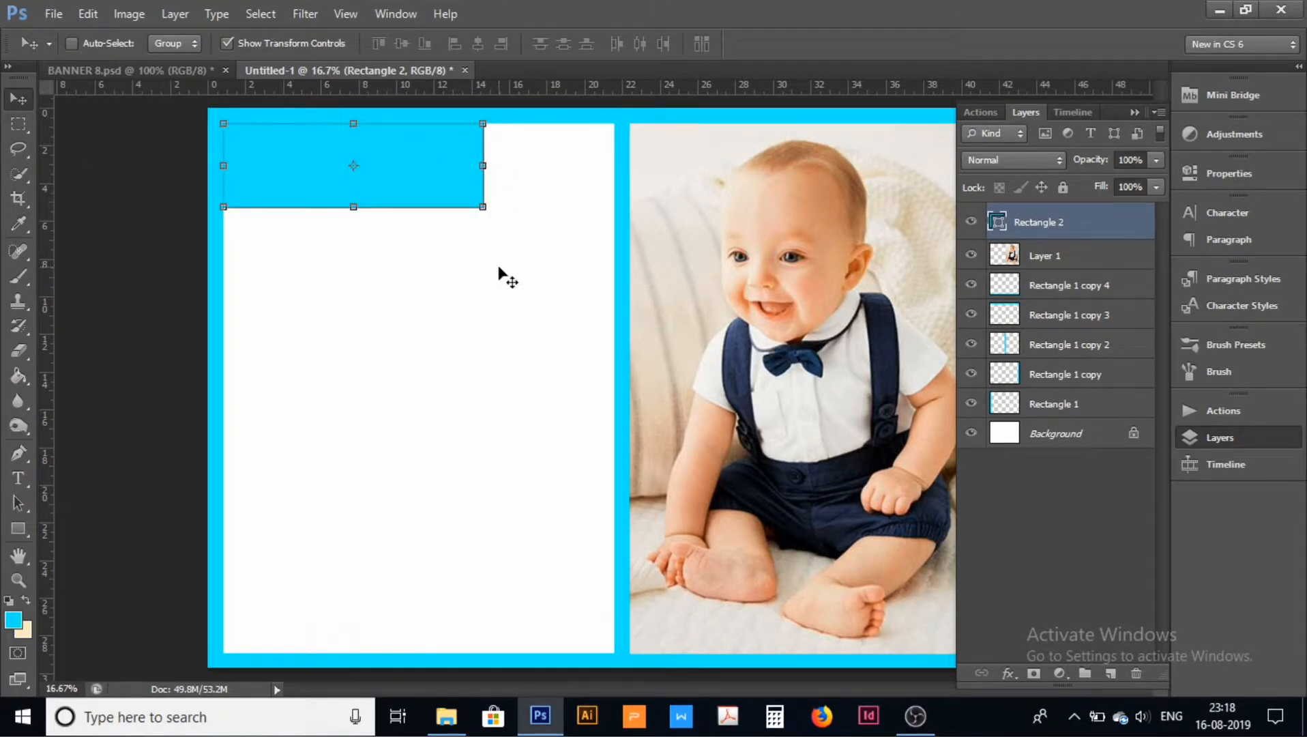
Step: Sample the dark blue of the KIDS FASHION header in BANNER 8.psd and return to Untitled-1
click(21, 376)
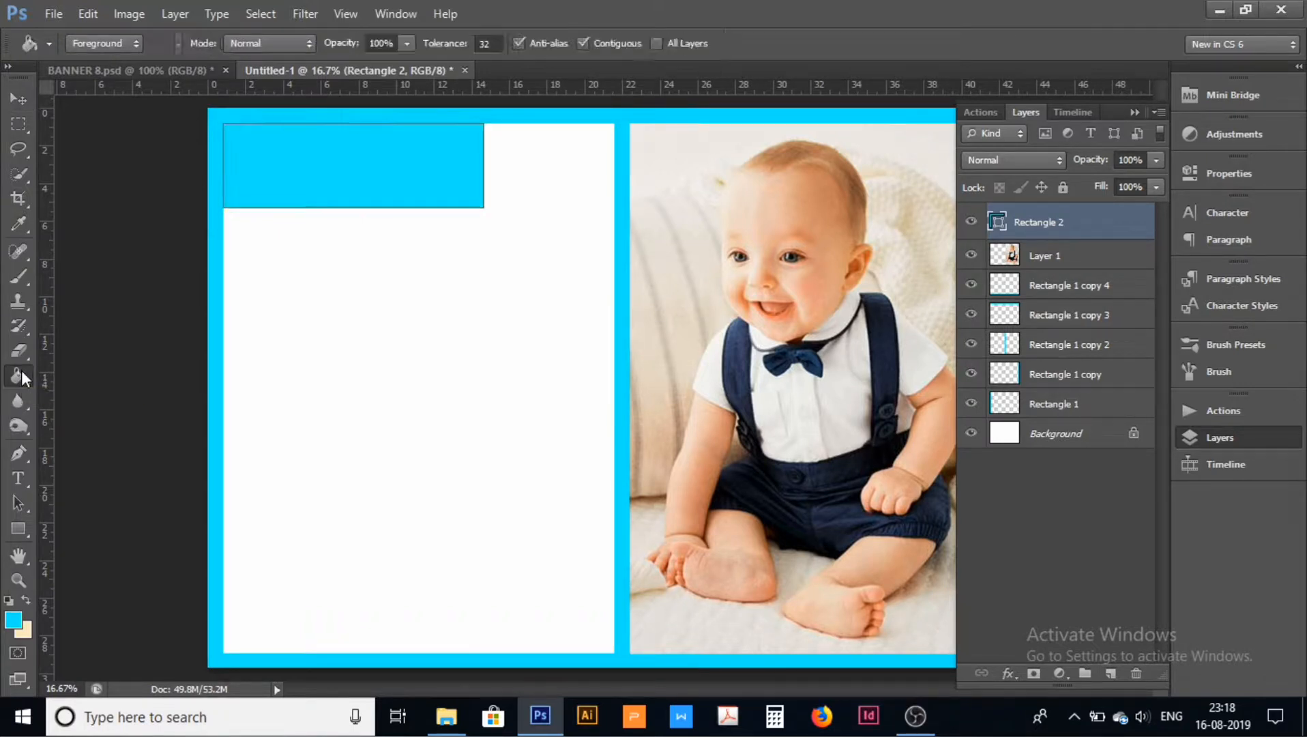
click(160, 70)
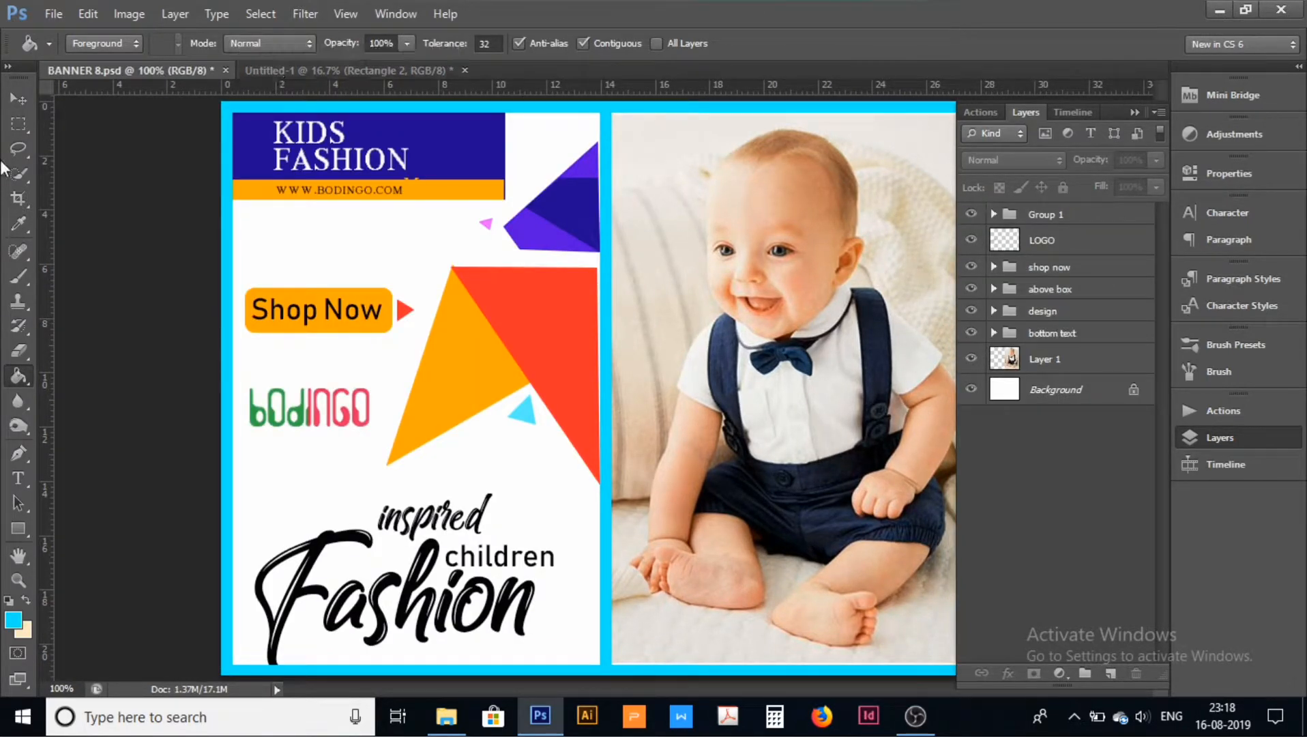
click(17, 224)
click(480, 135)
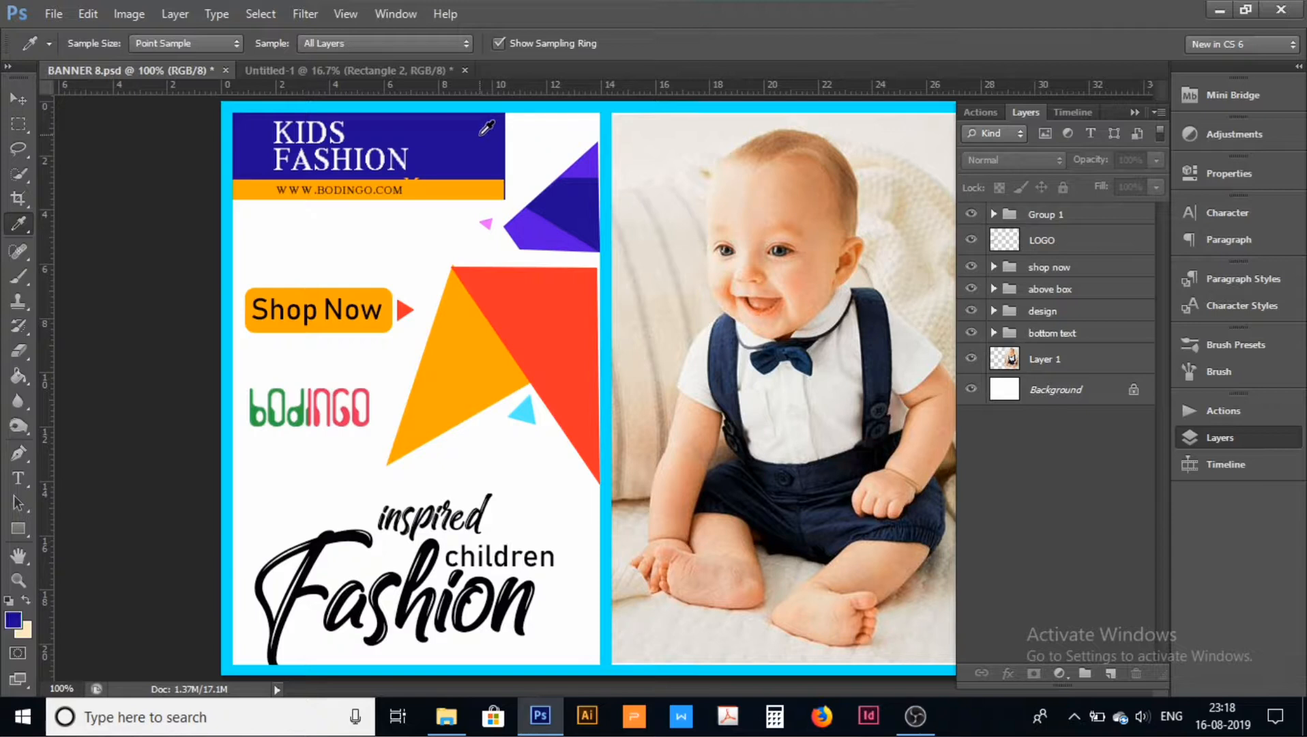
click(380, 69)
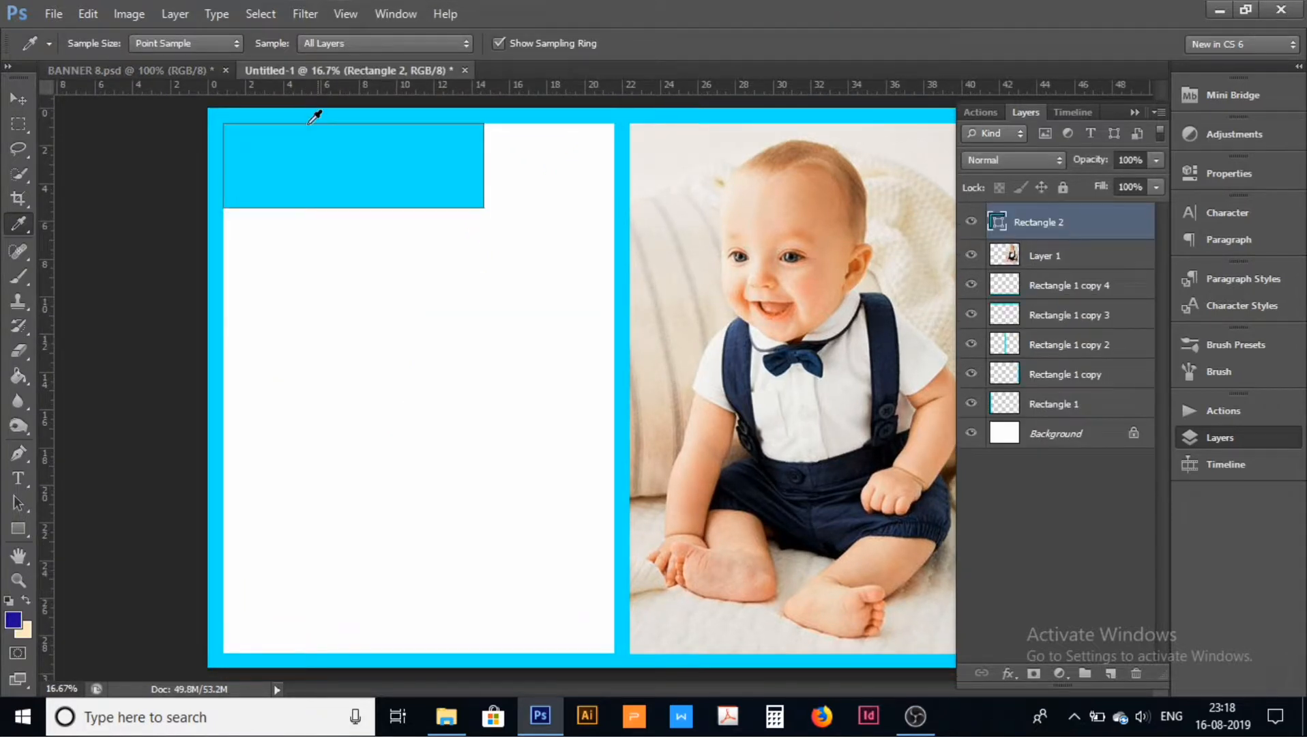
Step: Rasterize the Rectangle 2 header block and fill it with the sampled dark blue, then deselect its layer
click(18, 376)
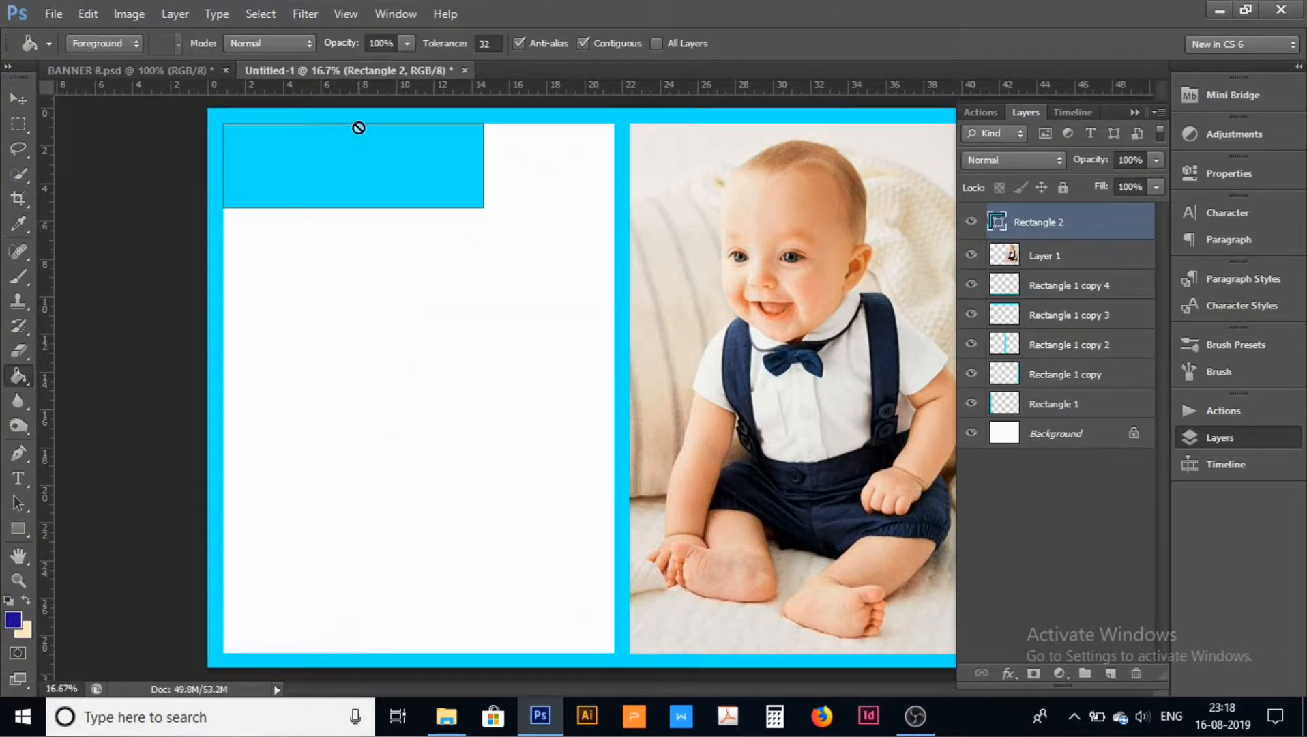
click(355, 172)
click(618, 286)
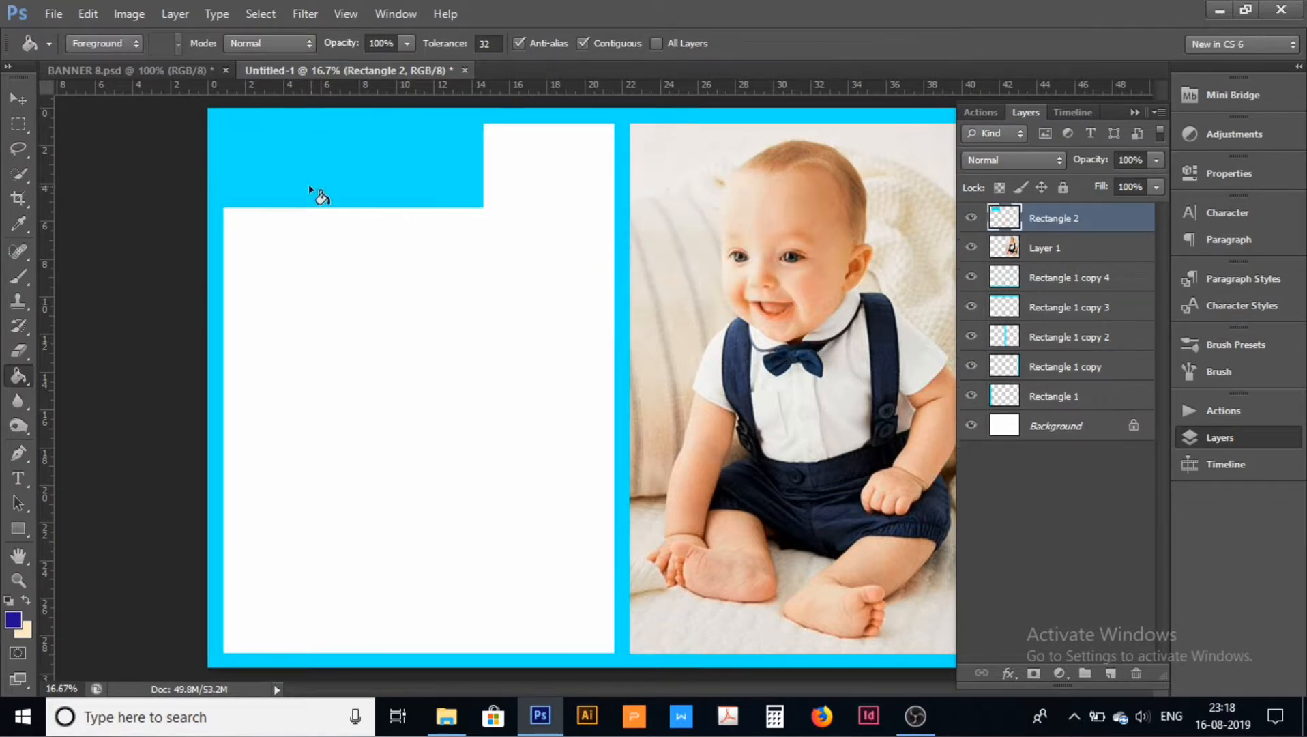
click(321, 166)
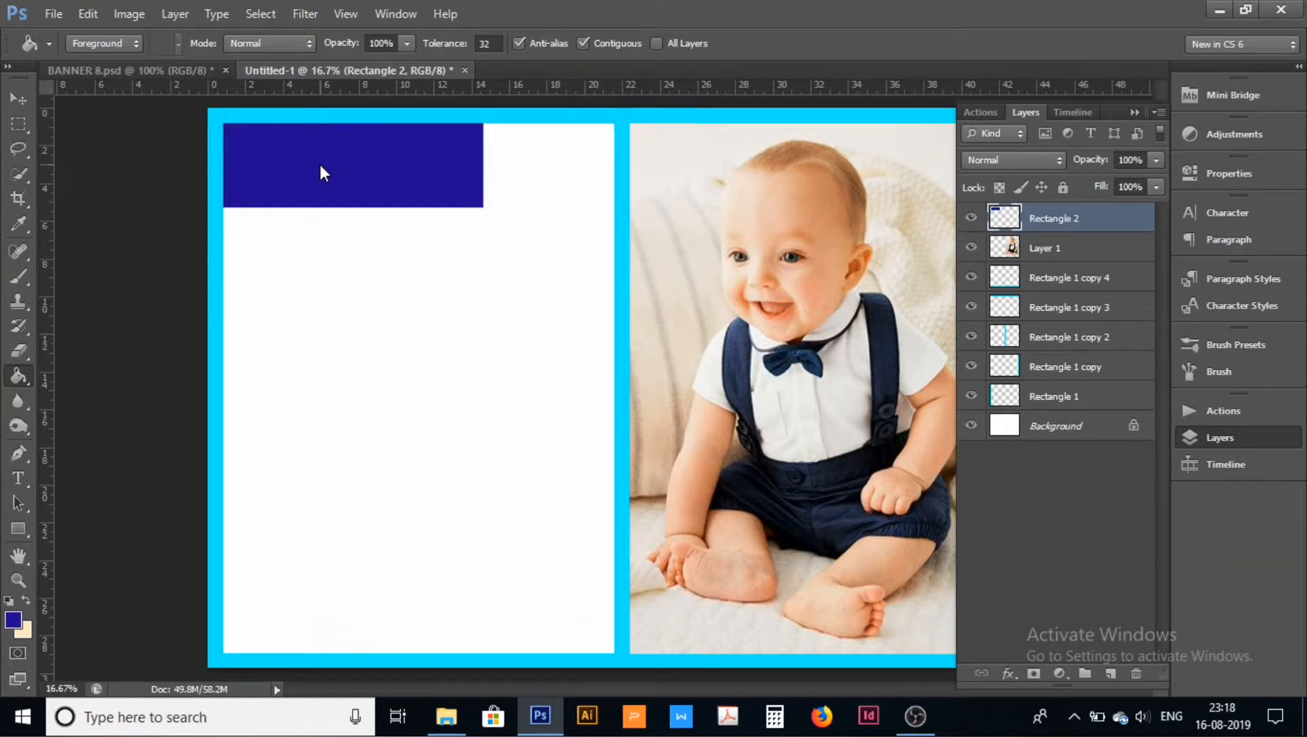
click(1028, 535)
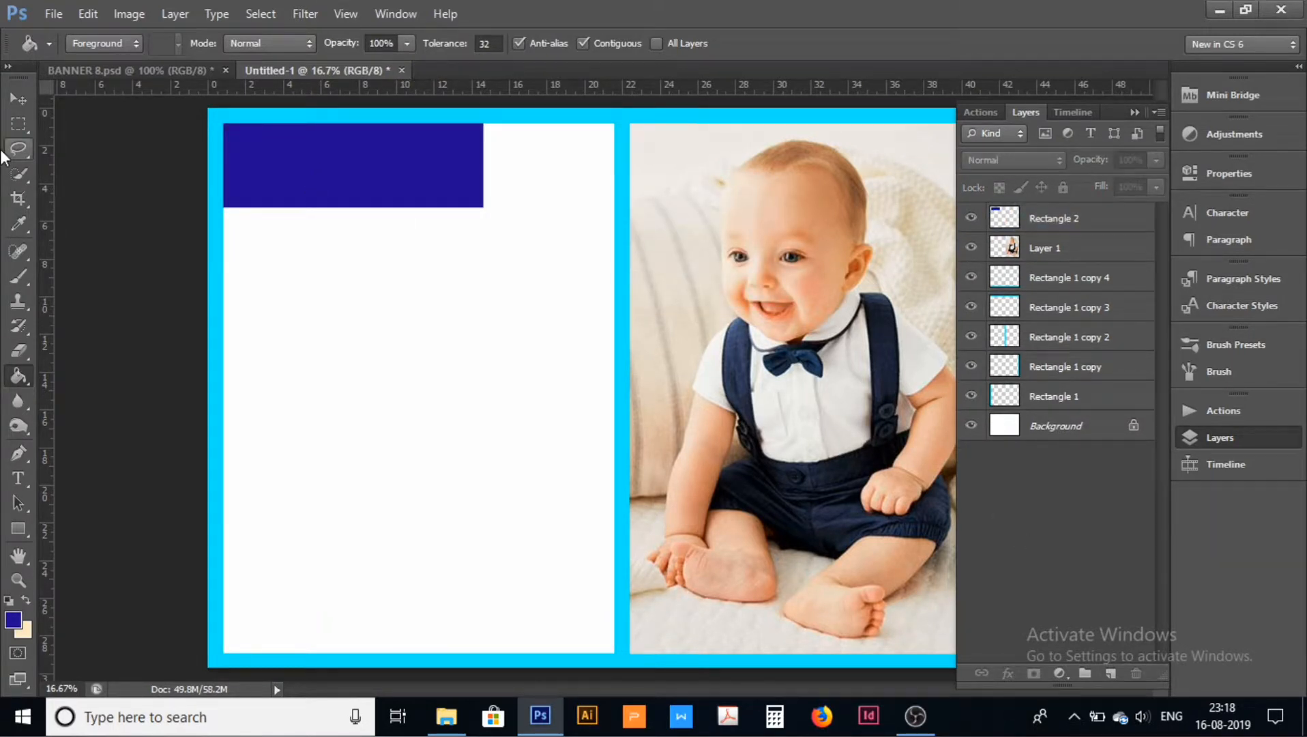
Step: Following the BANNER 8.psd header, draw a thin horizontal strip about 14.6 cm wide and 0.8 cm high over the dark blue block's lower part
click(147, 71)
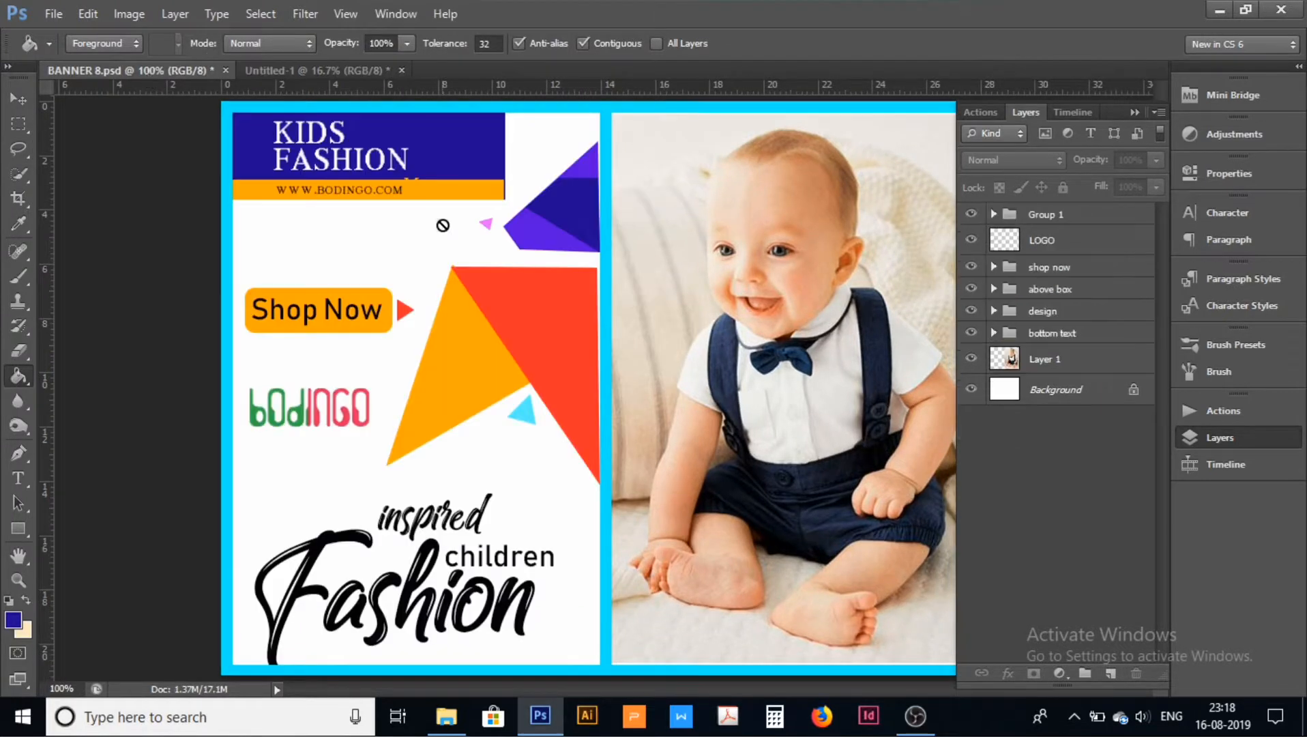
click(300, 68)
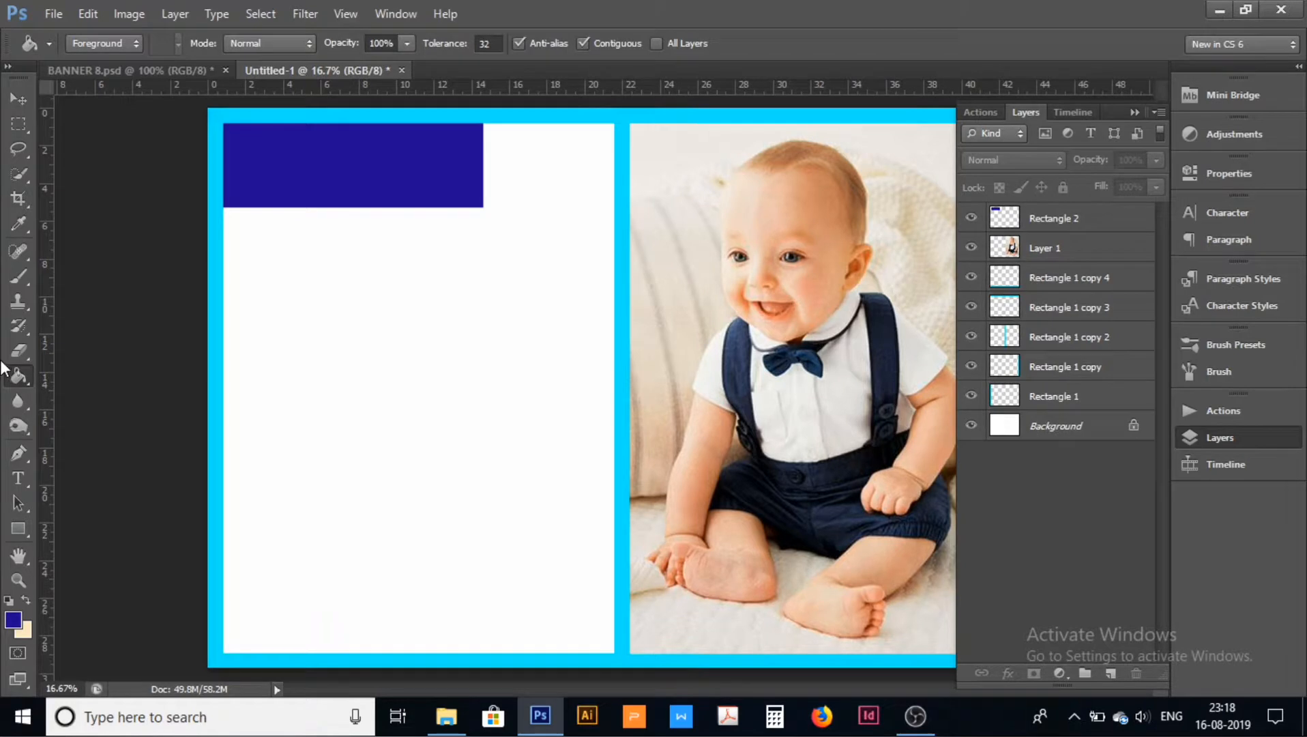
click(18, 528)
drag(224, 189, 361, 196)
Step: Align the thin strip with the dark blue block's lower and left edges and narrow it to the block's width
click(13, 99)
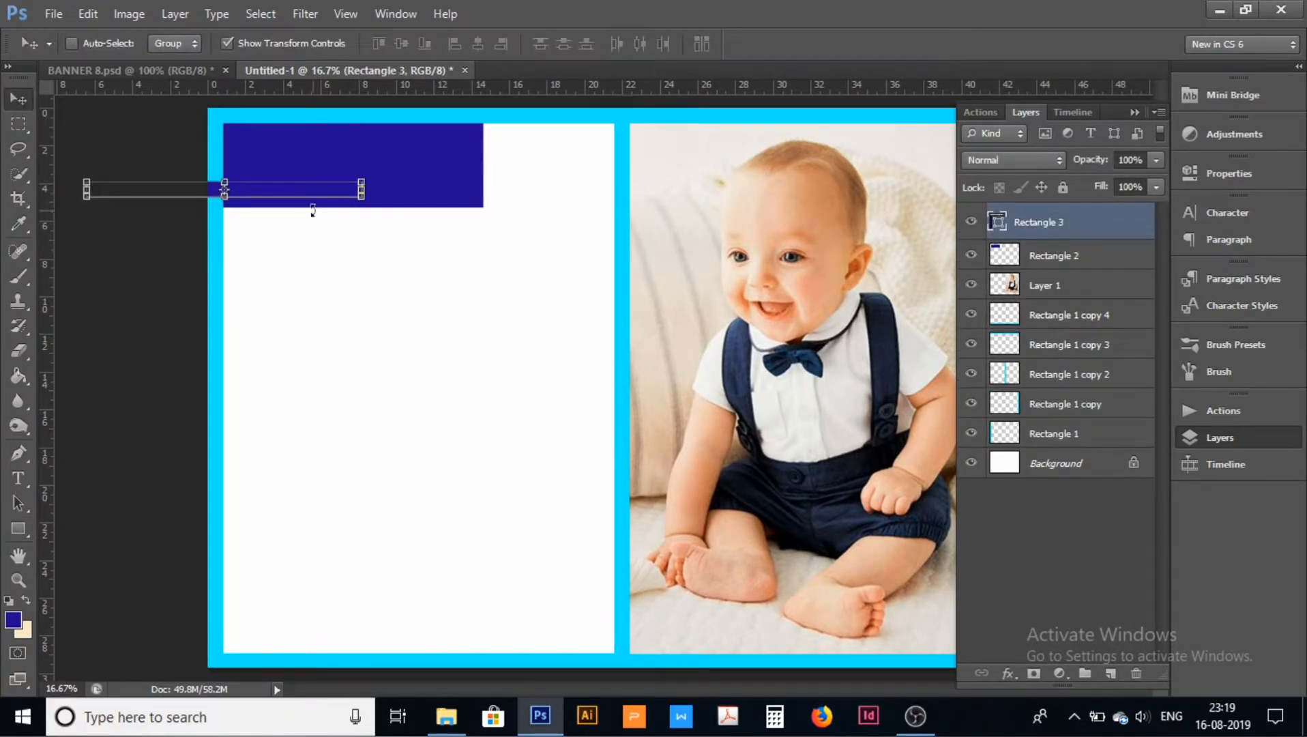
drag(317, 190, 443, 200)
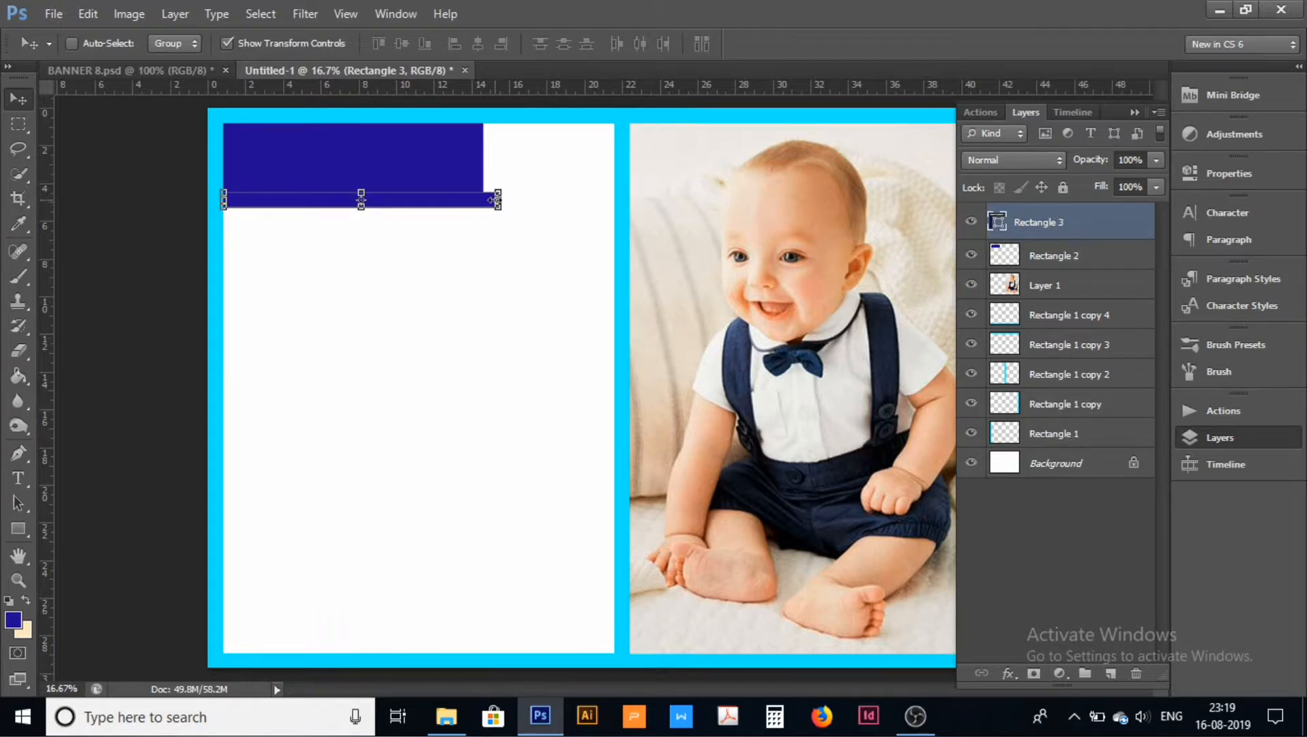
drag(494, 200, 485, 200)
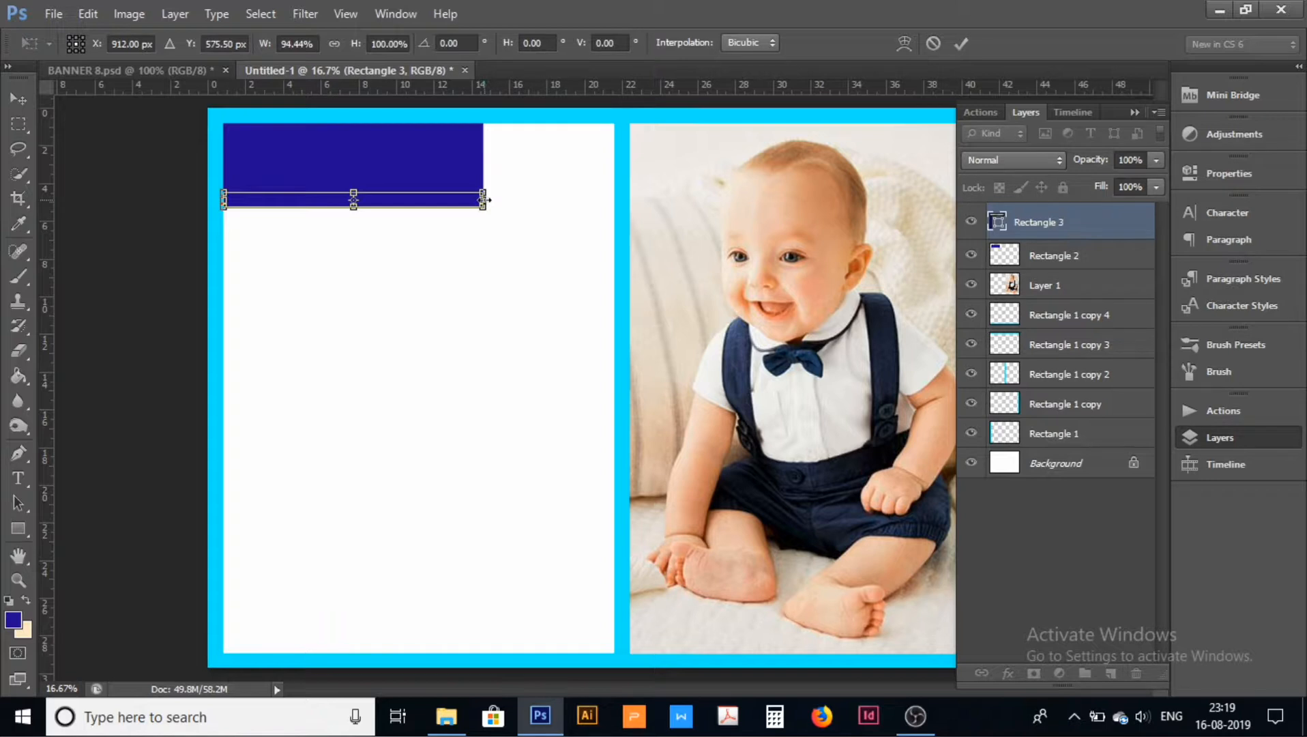
key(Return)
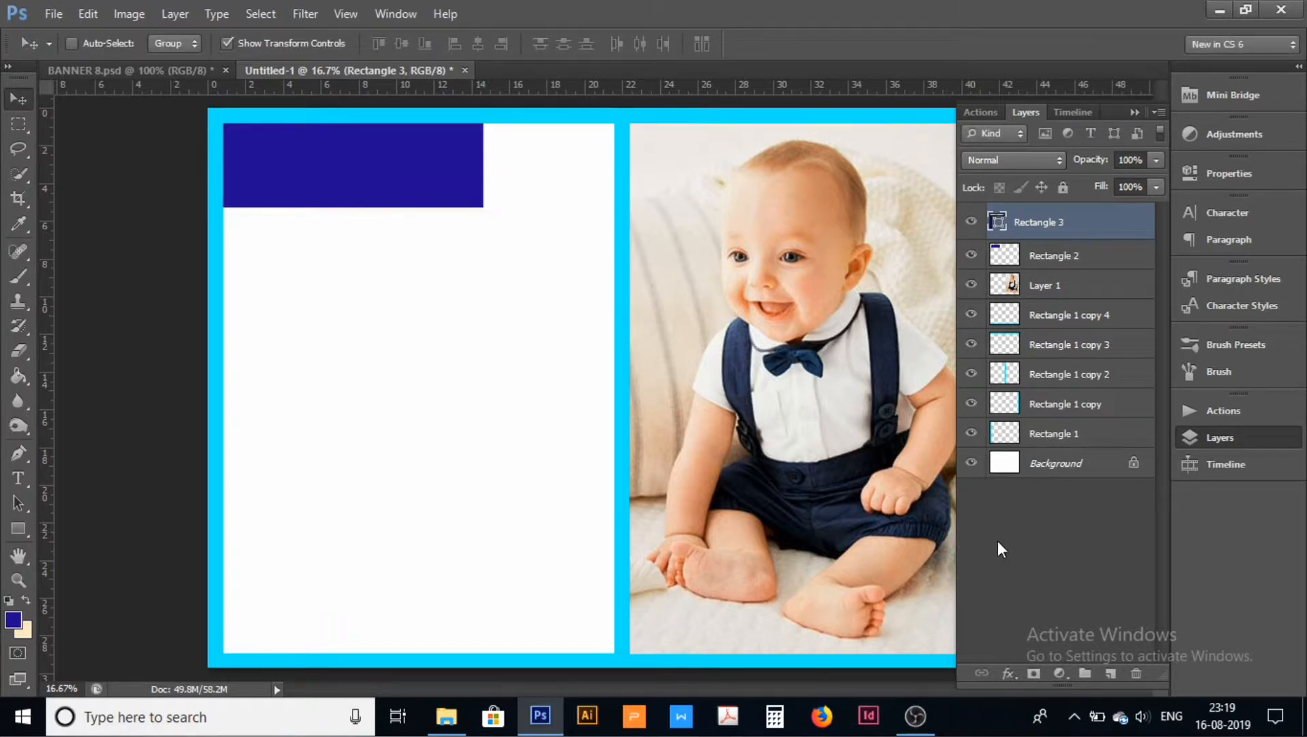
Step: Select the Rectangle 3 strip layer, sample the orange of the web address bar in BANNER 8.psd, and return to Untitled-1
click(997, 541)
click(1071, 236)
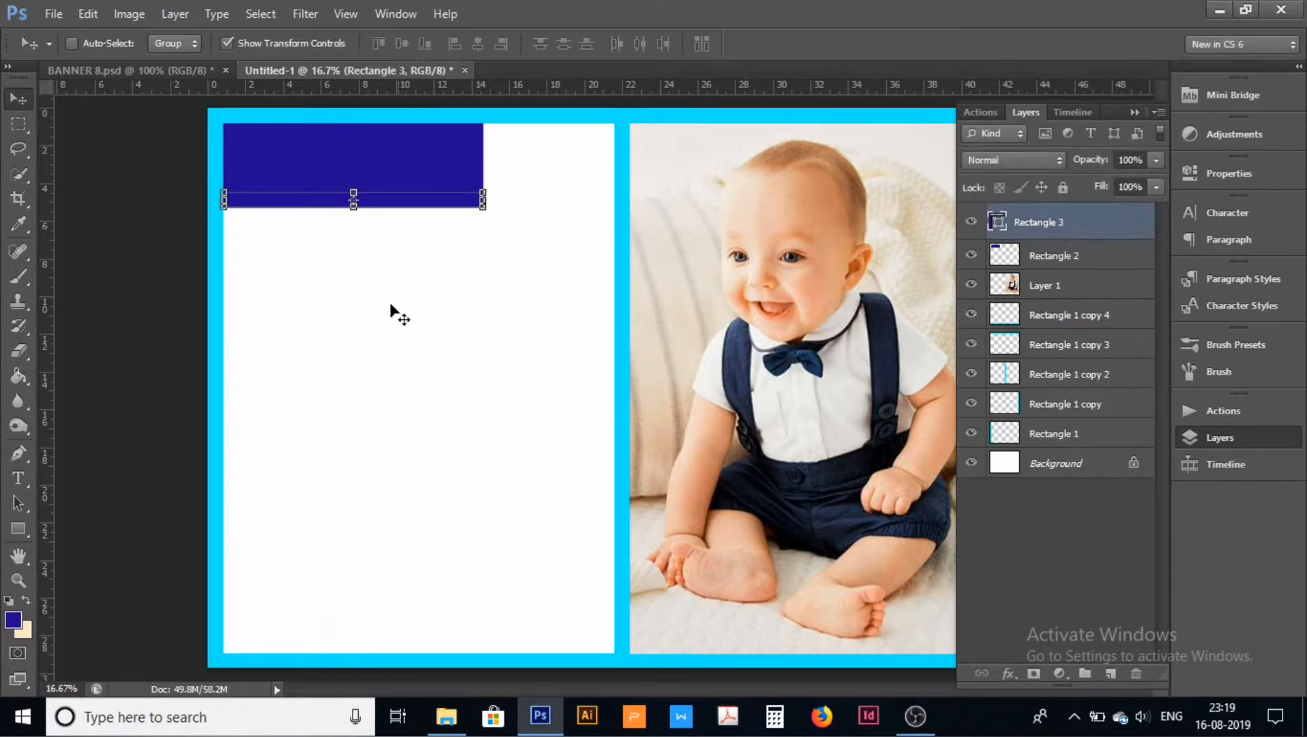
click(132, 71)
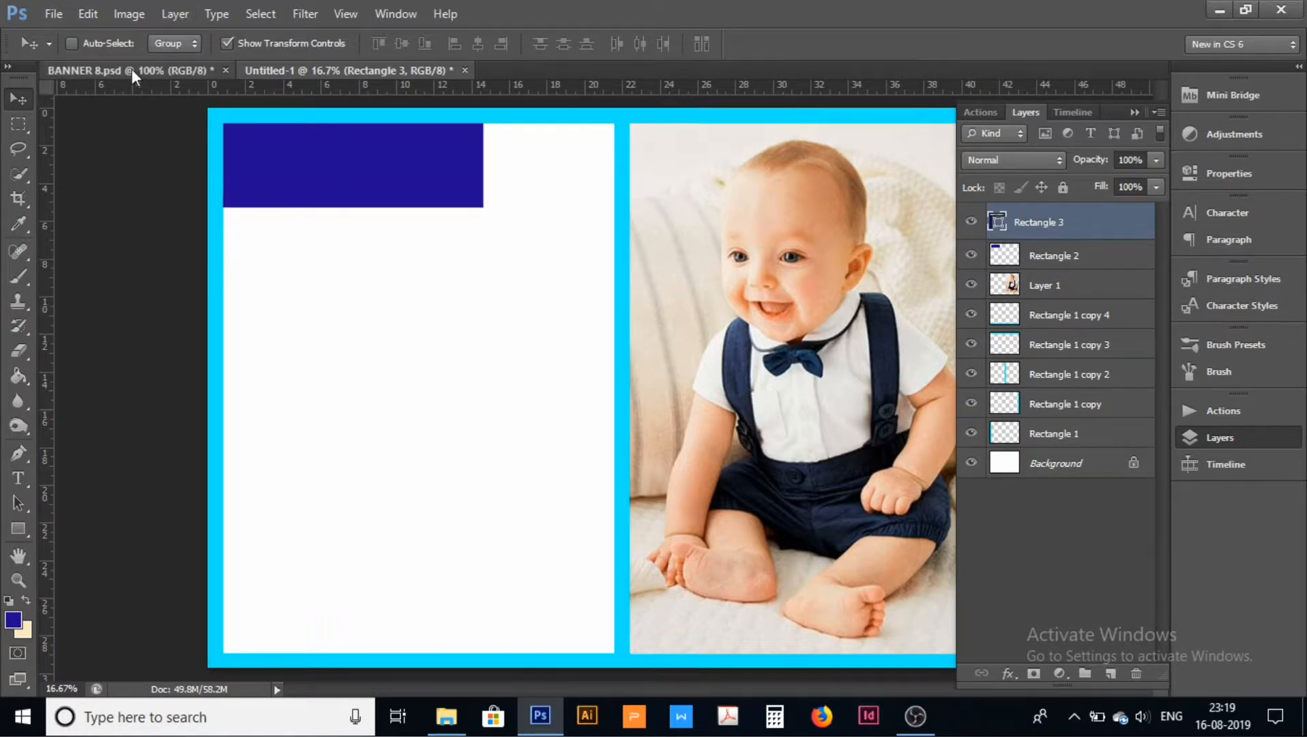
click(18, 224)
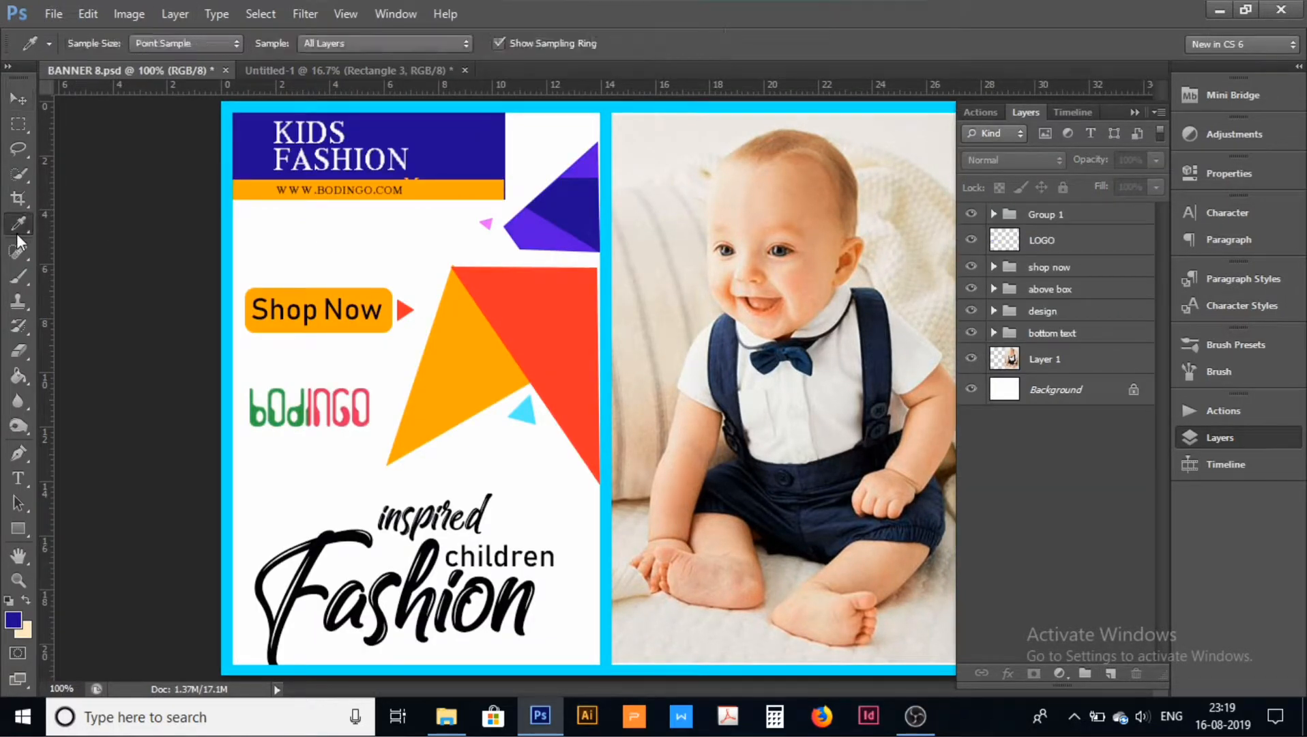
click(457, 194)
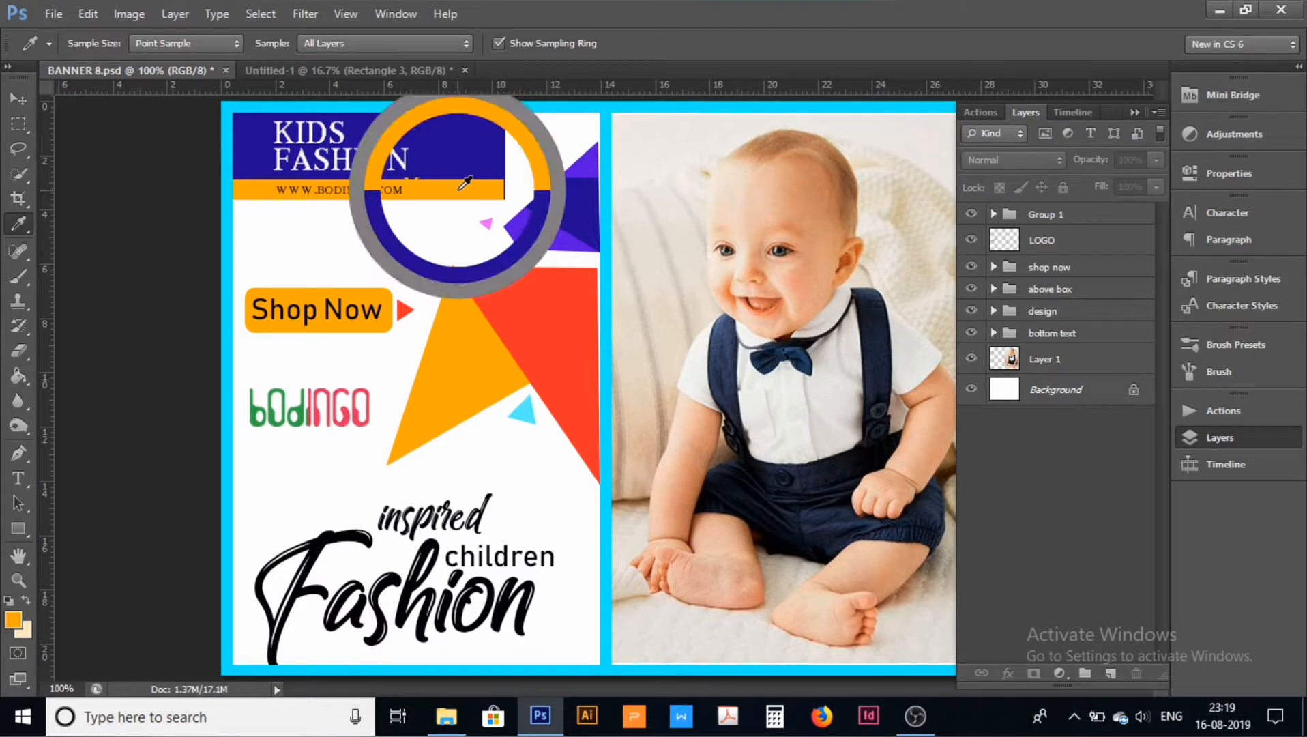
click(318, 68)
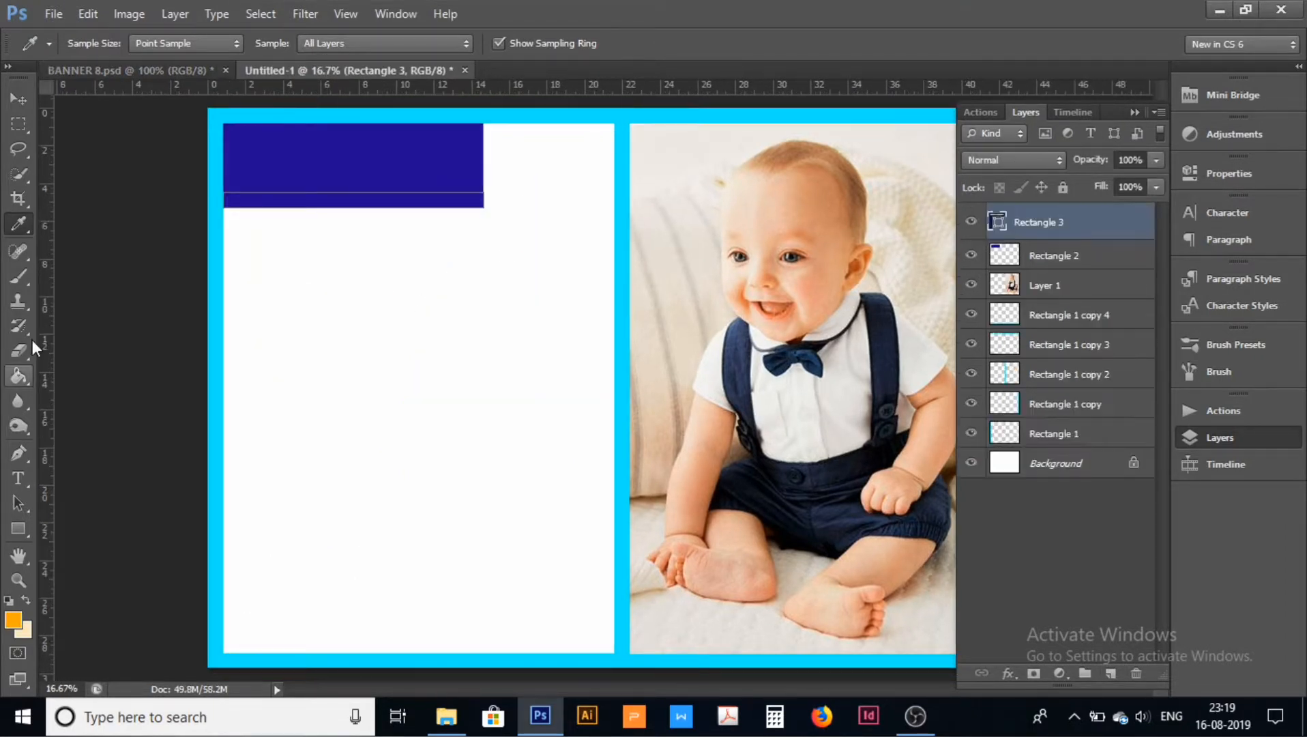
Step: Rasterize the Rectangle 3 strip and fill it with the sampled orange using the Paint Bucket, then deselect its layer
click(19, 378)
click(328, 198)
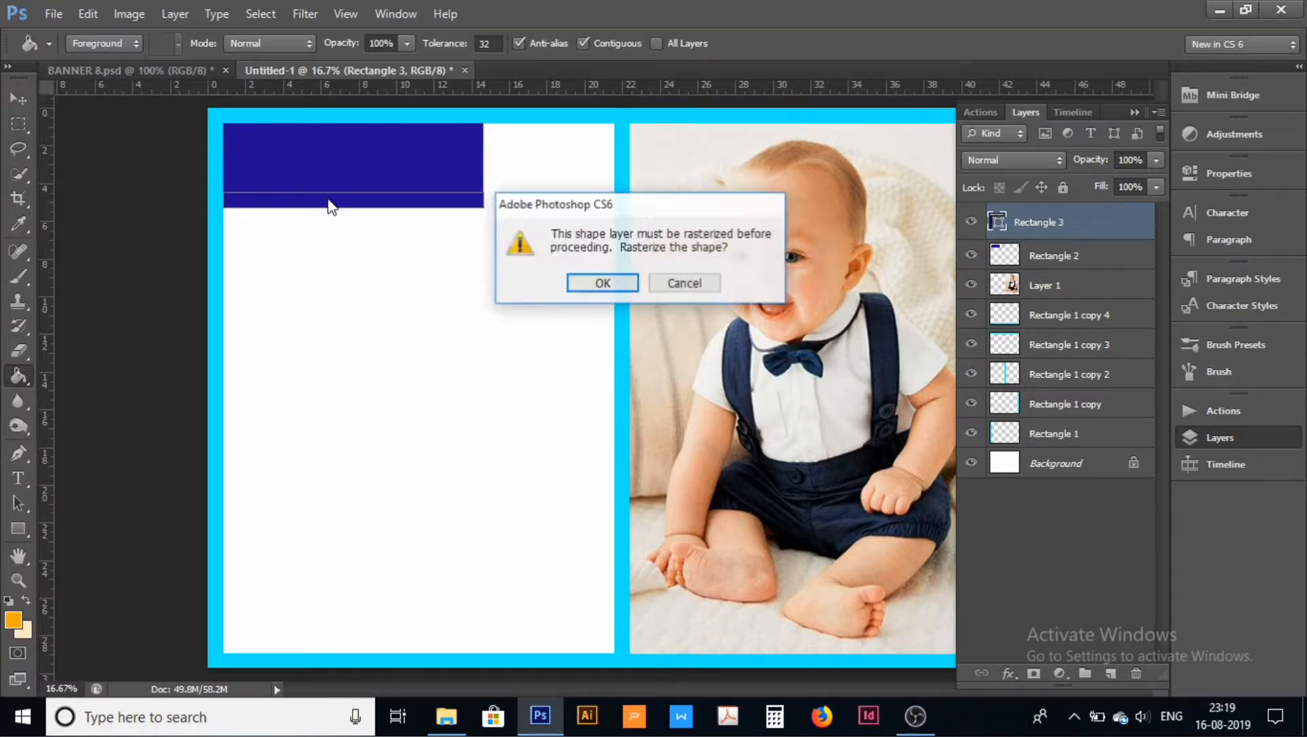
key(Return)
click(327, 200)
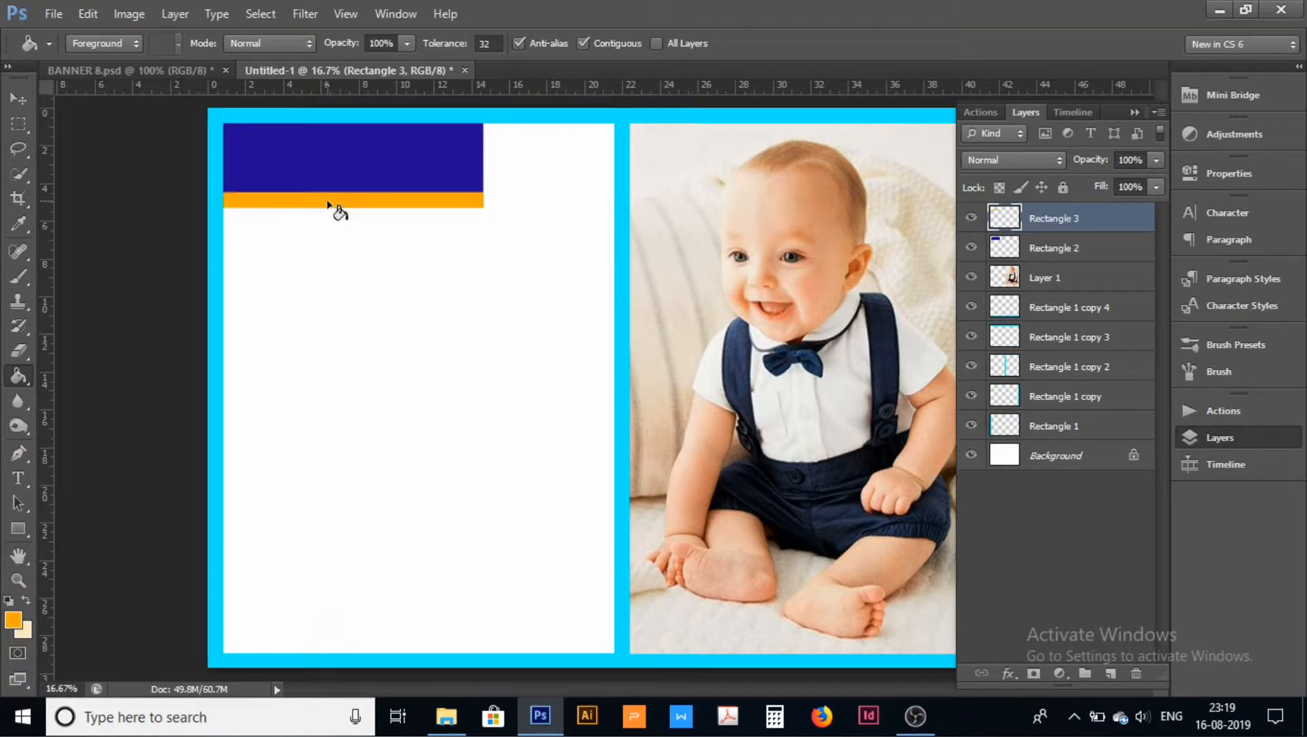
click(23, 98)
click(1038, 507)
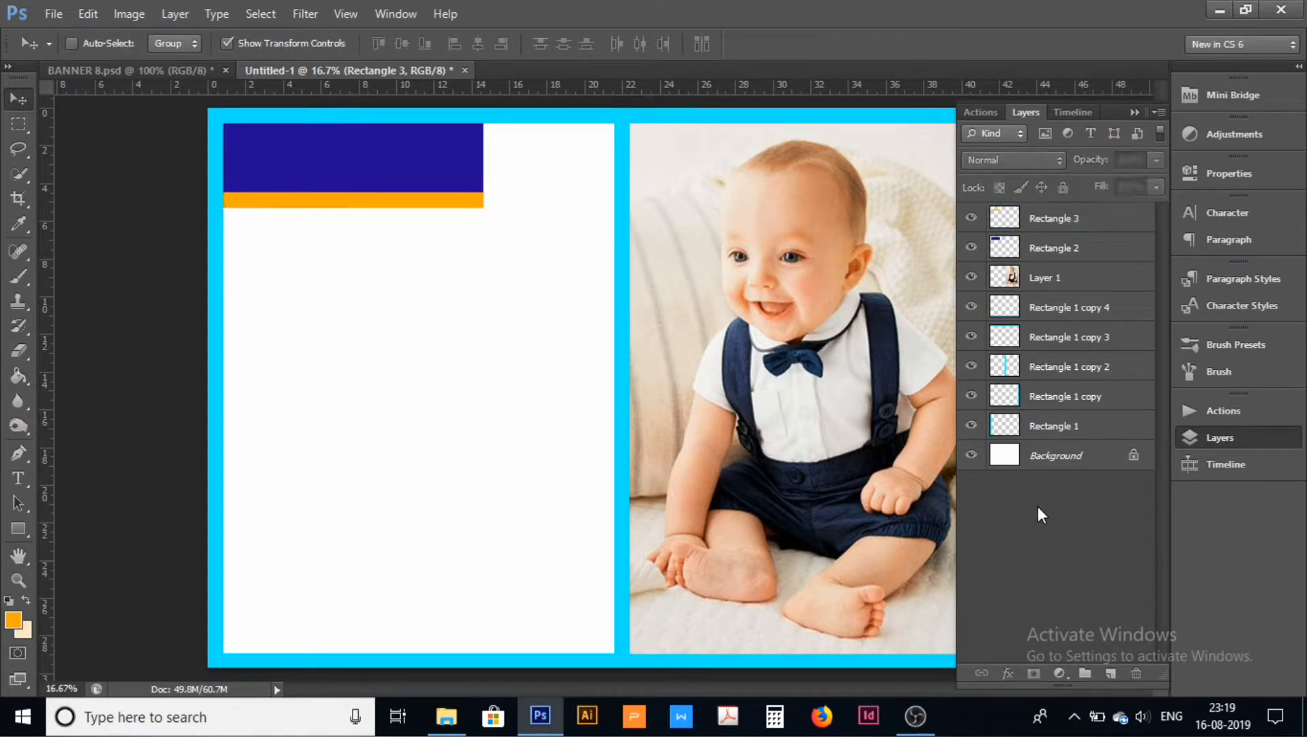
Step: Reselect the Rectangle 3 strip, align its right edge with the dark blue block's right edge, and deselect the layer
click(424, 206)
click(657, 283)
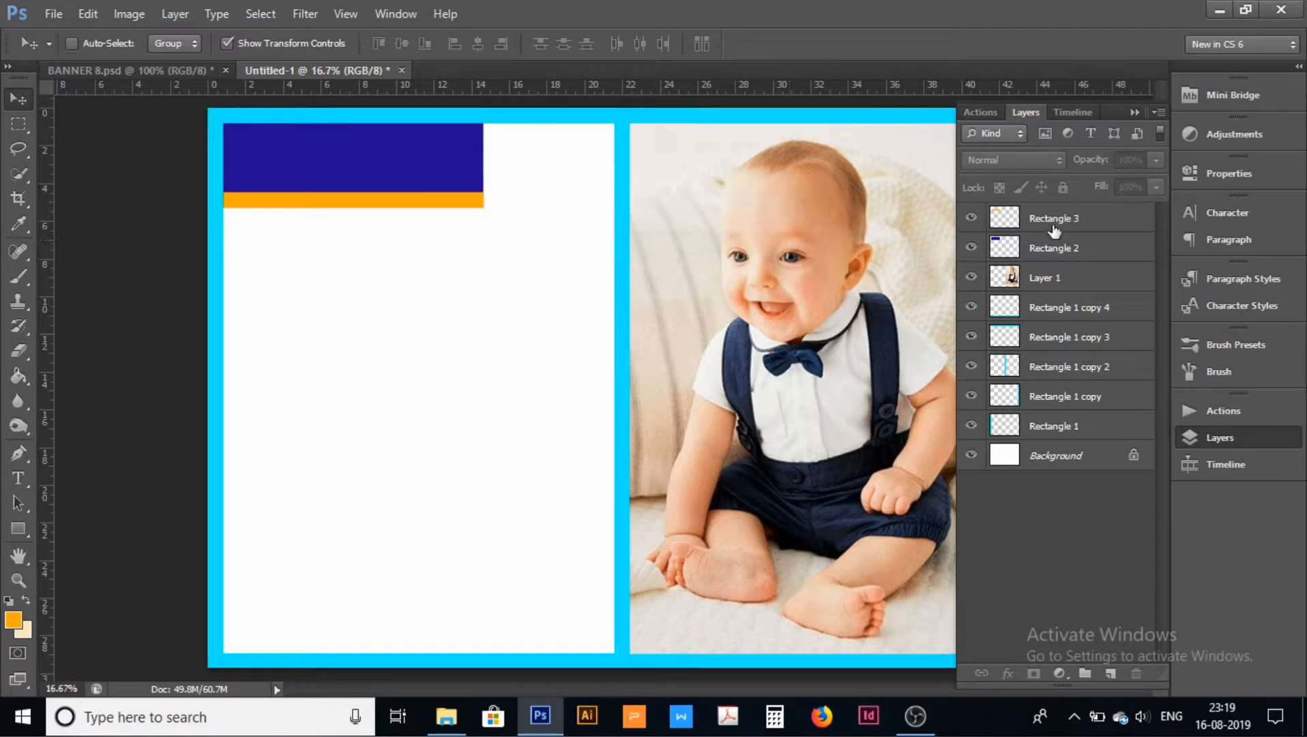
click(1073, 220)
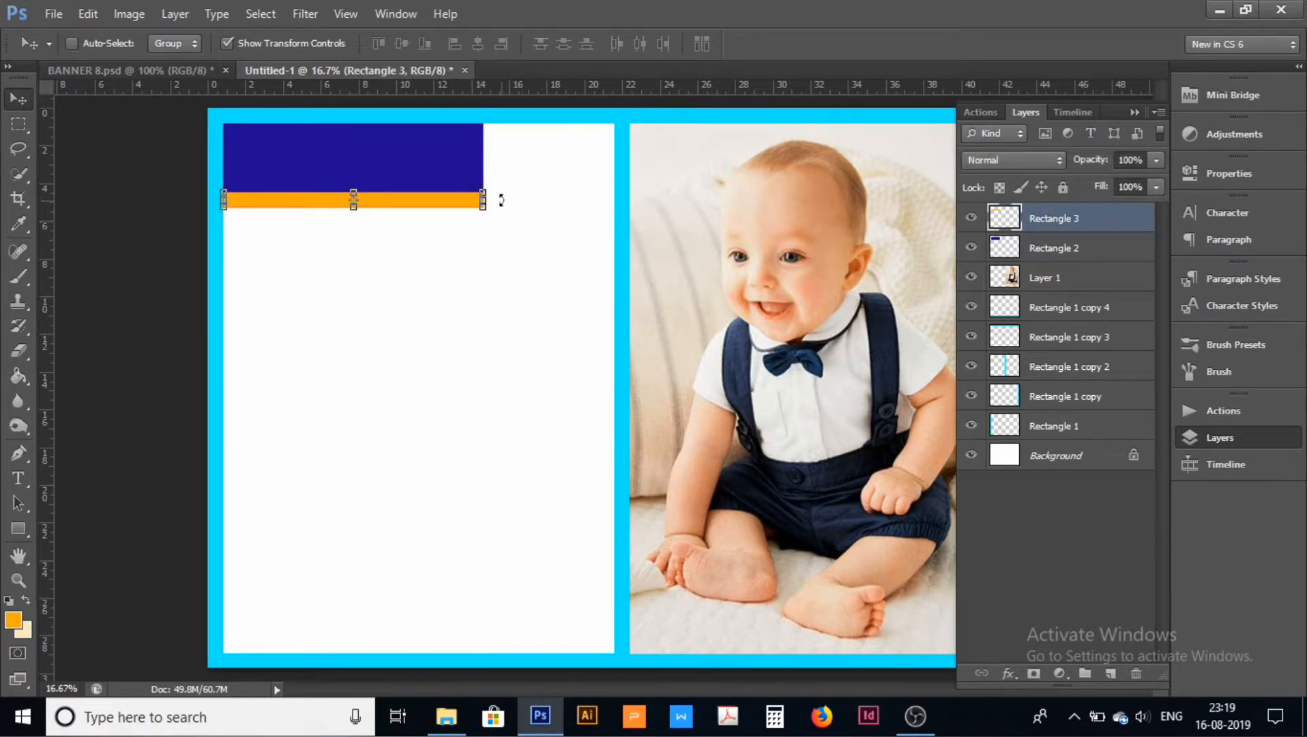
click(482, 199)
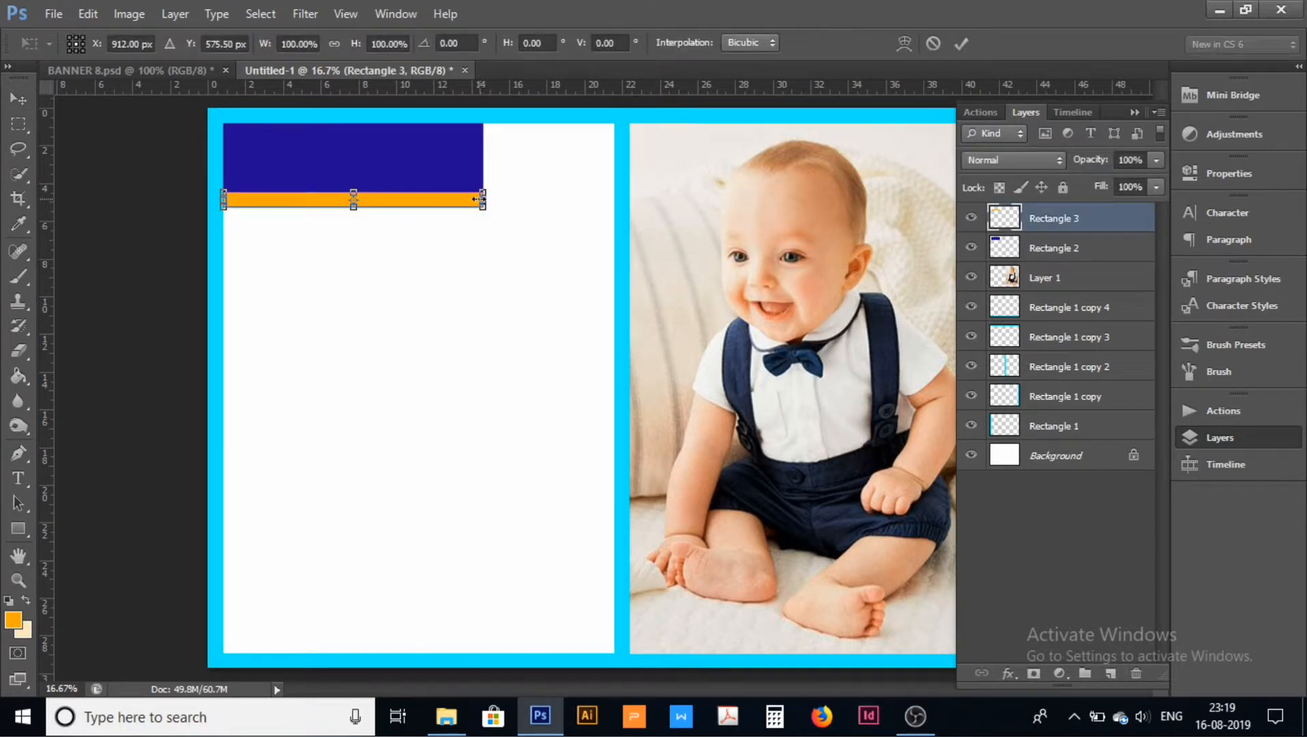
drag(483, 199, 482, 199)
key(Return)
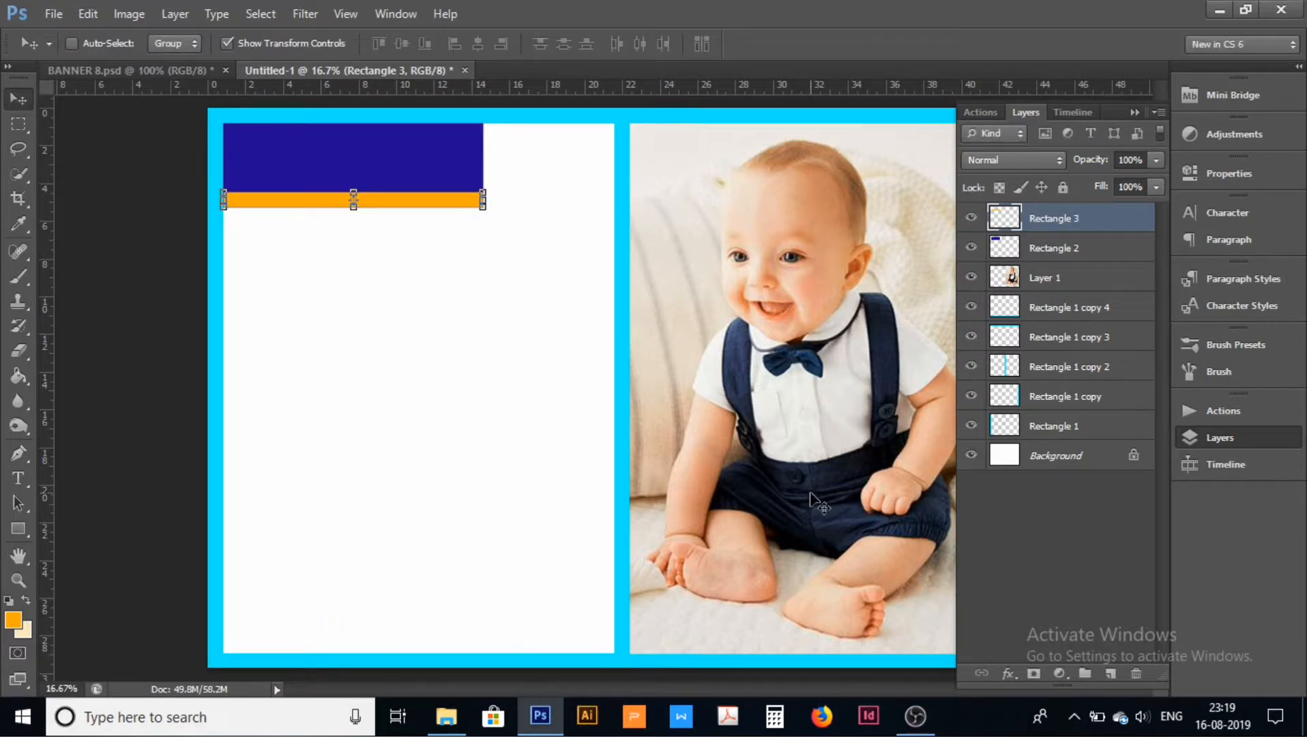
click(1032, 590)
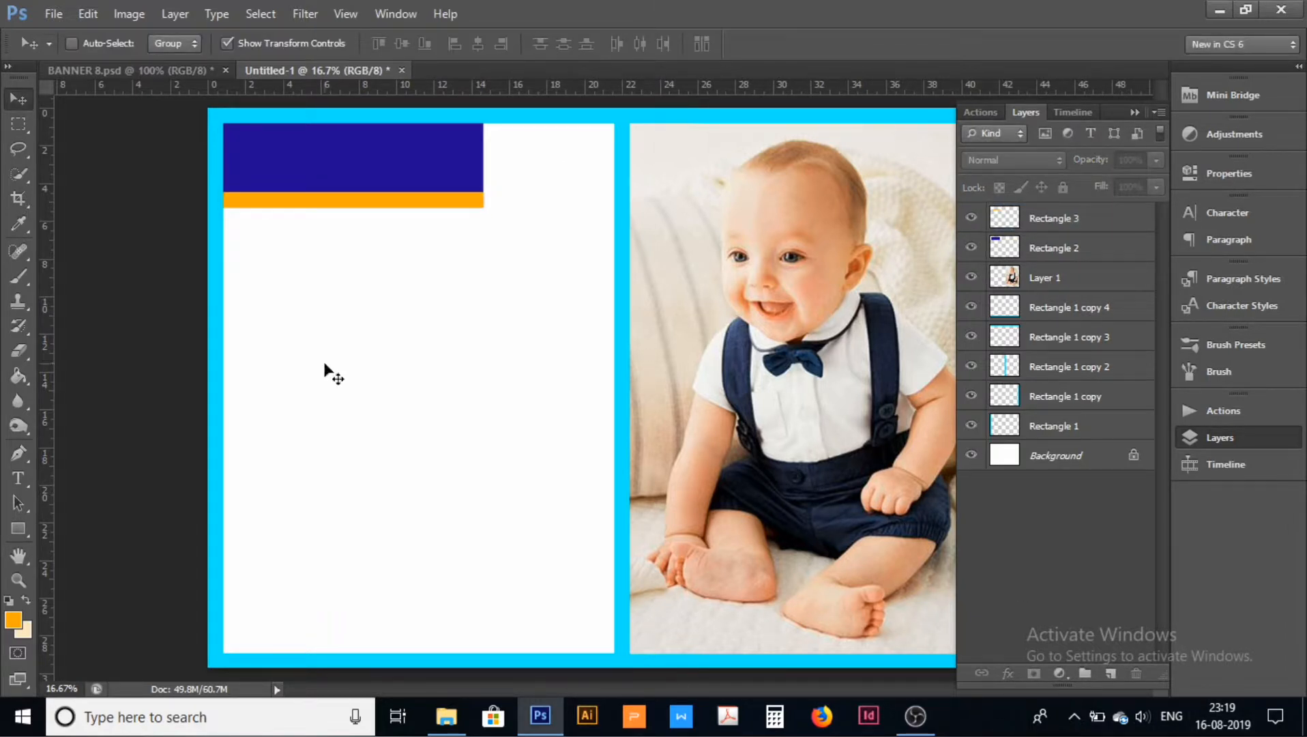
Step: Following BANNER 8.psd, add a new layer in Untitled-1 and start a Pen shape on the white panel's right edge below the header
click(172, 74)
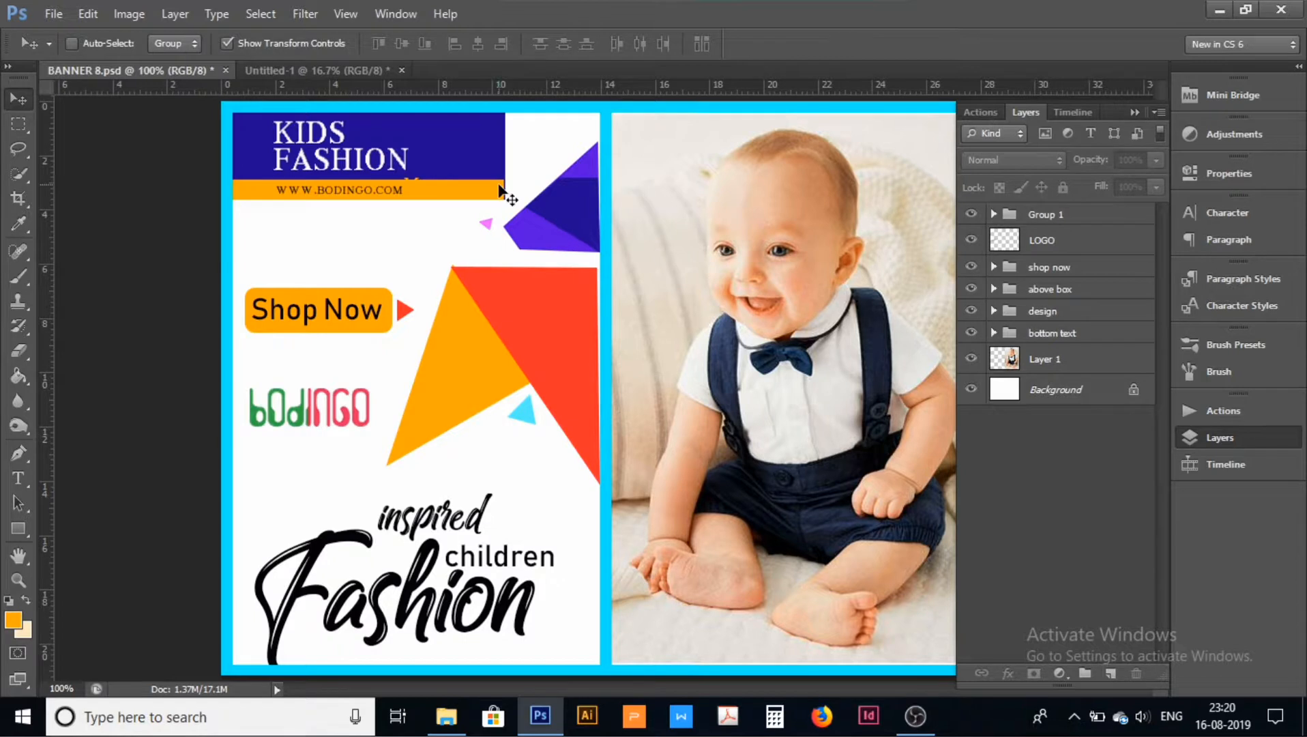
click(293, 66)
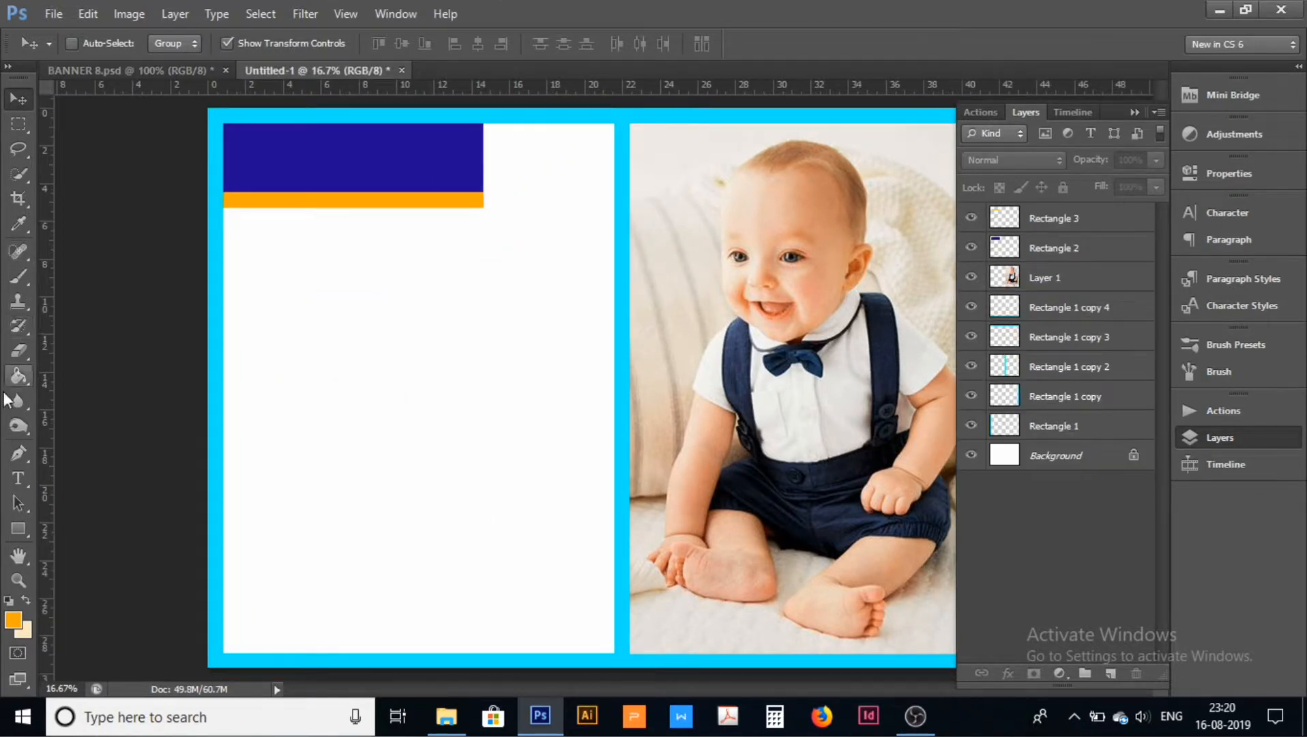
click(17, 452)
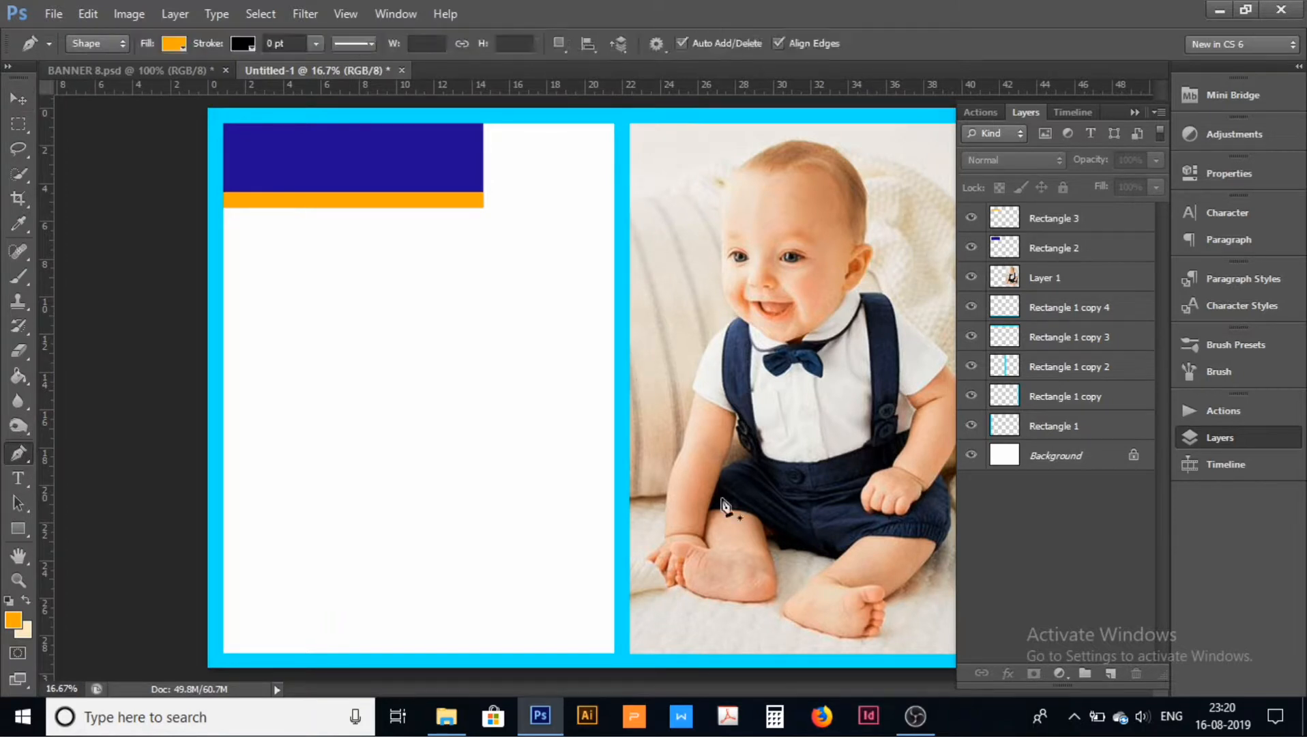
click(1110, 673)
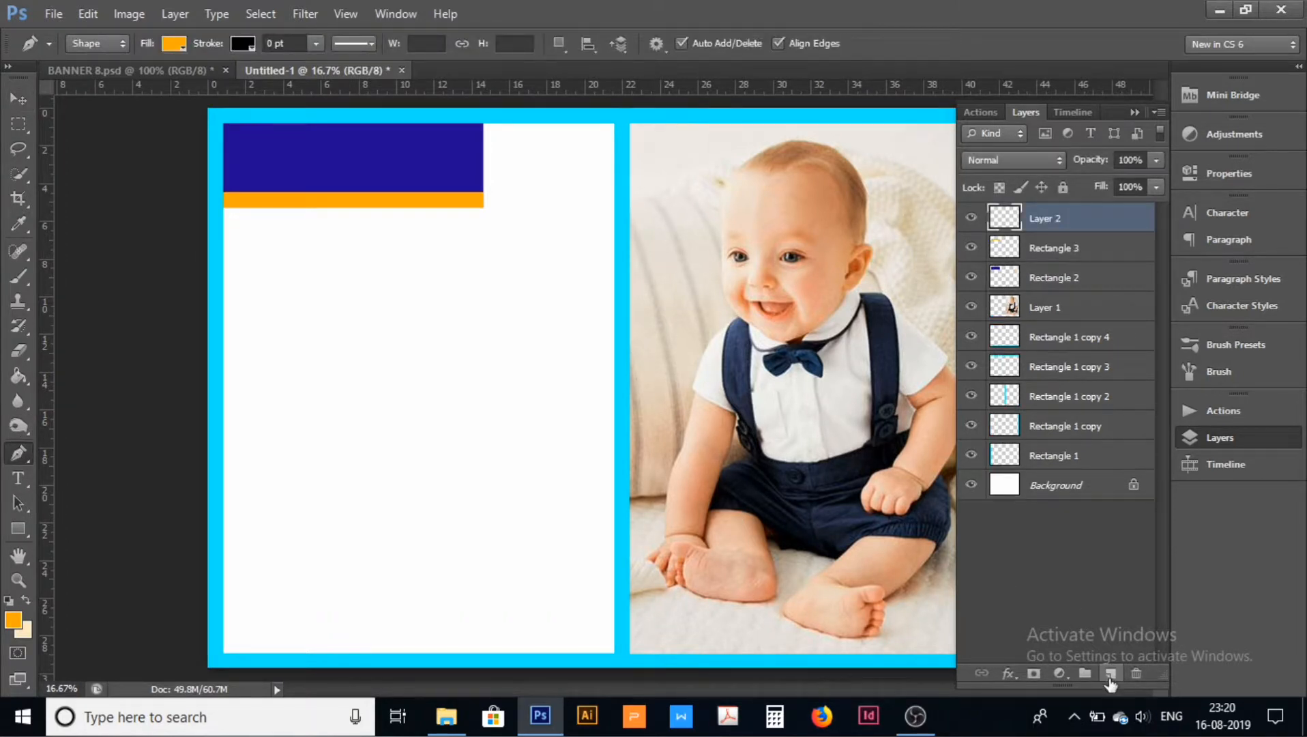
click(614, 330)
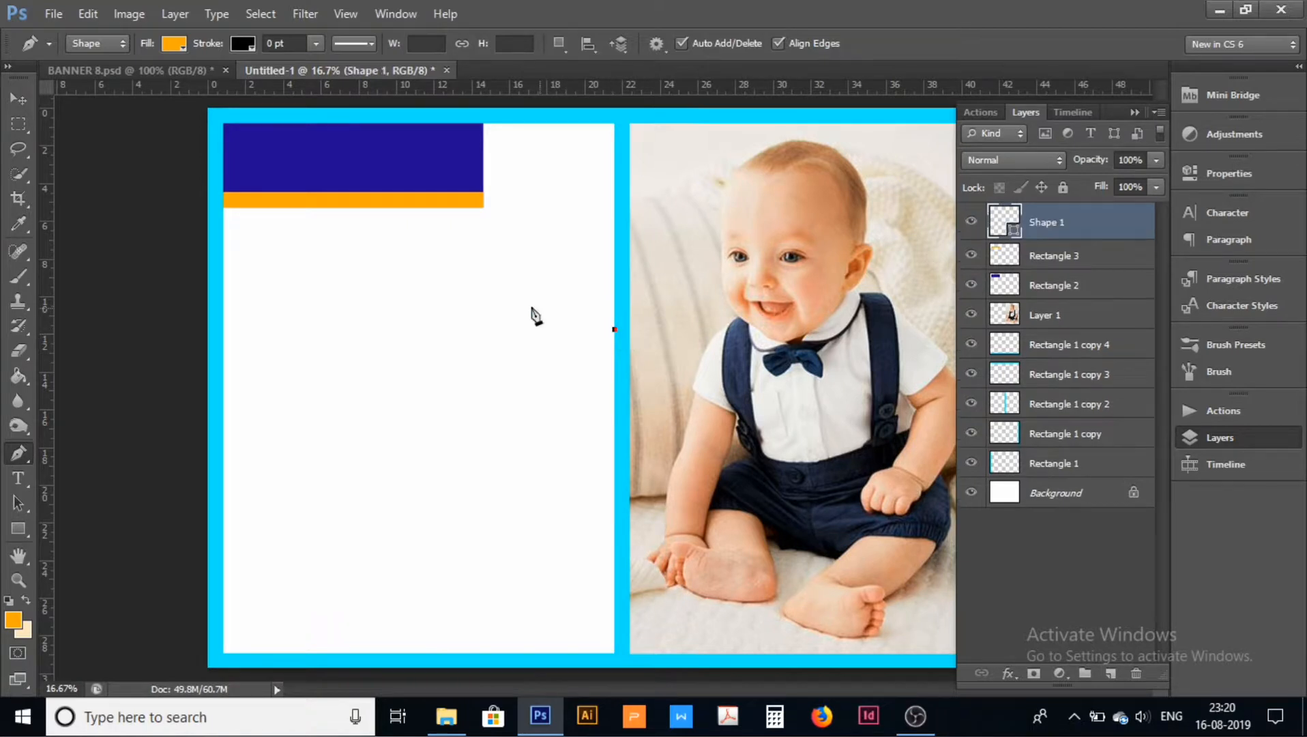
click(450, 333)
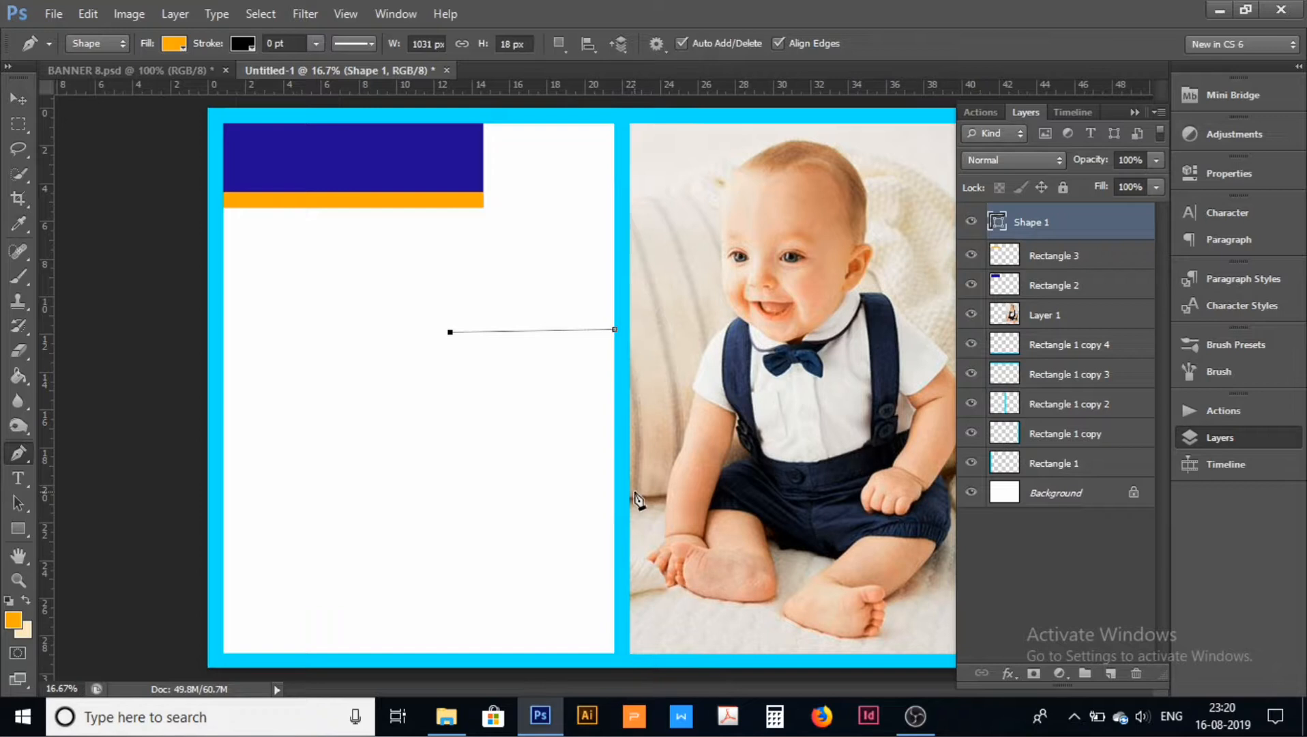
key(Return)
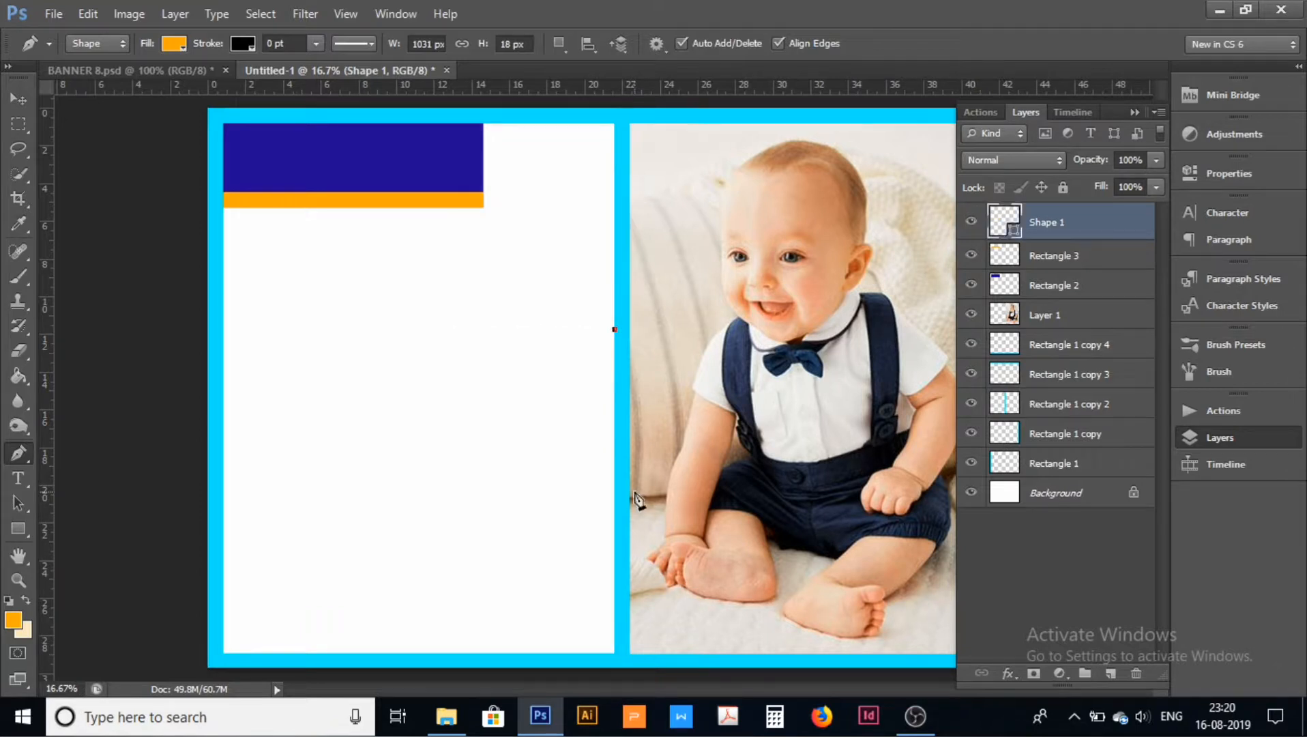
click(465, 334)
click(461, 330)
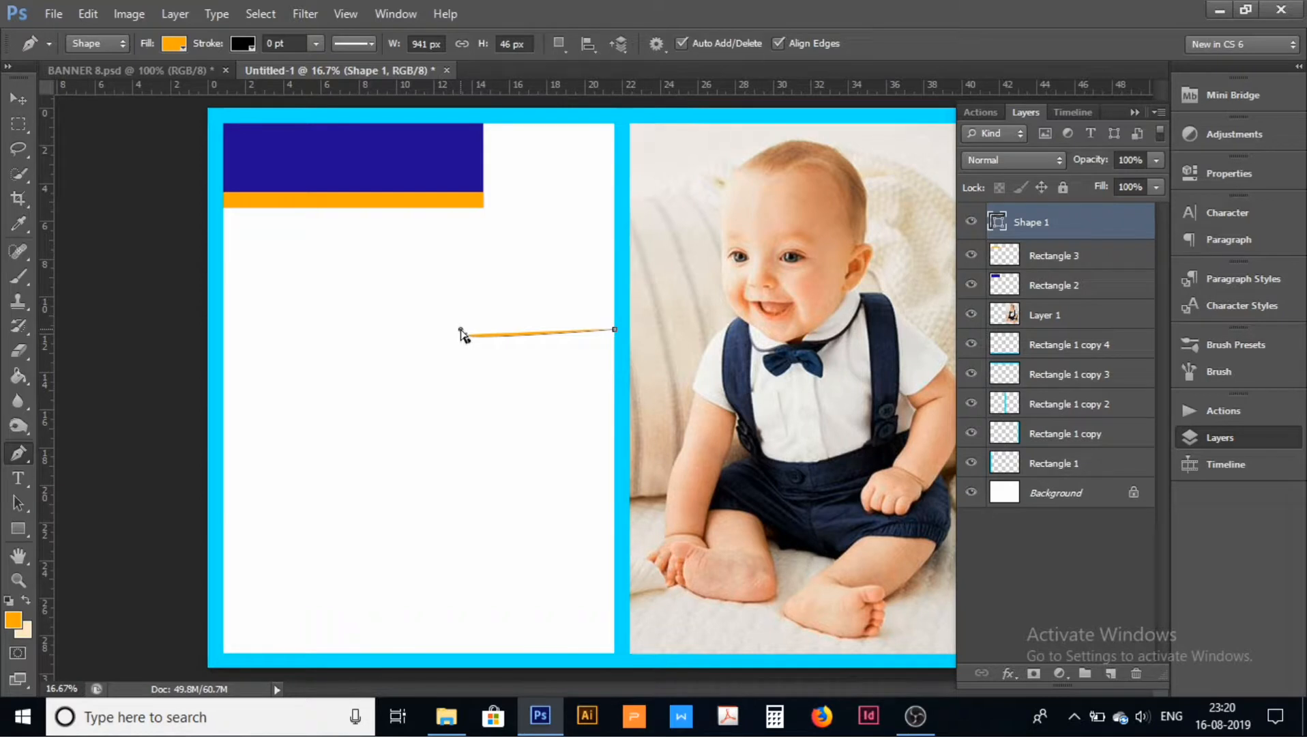
key(ctrl+alt+z)
key(ctrl+alt+z)
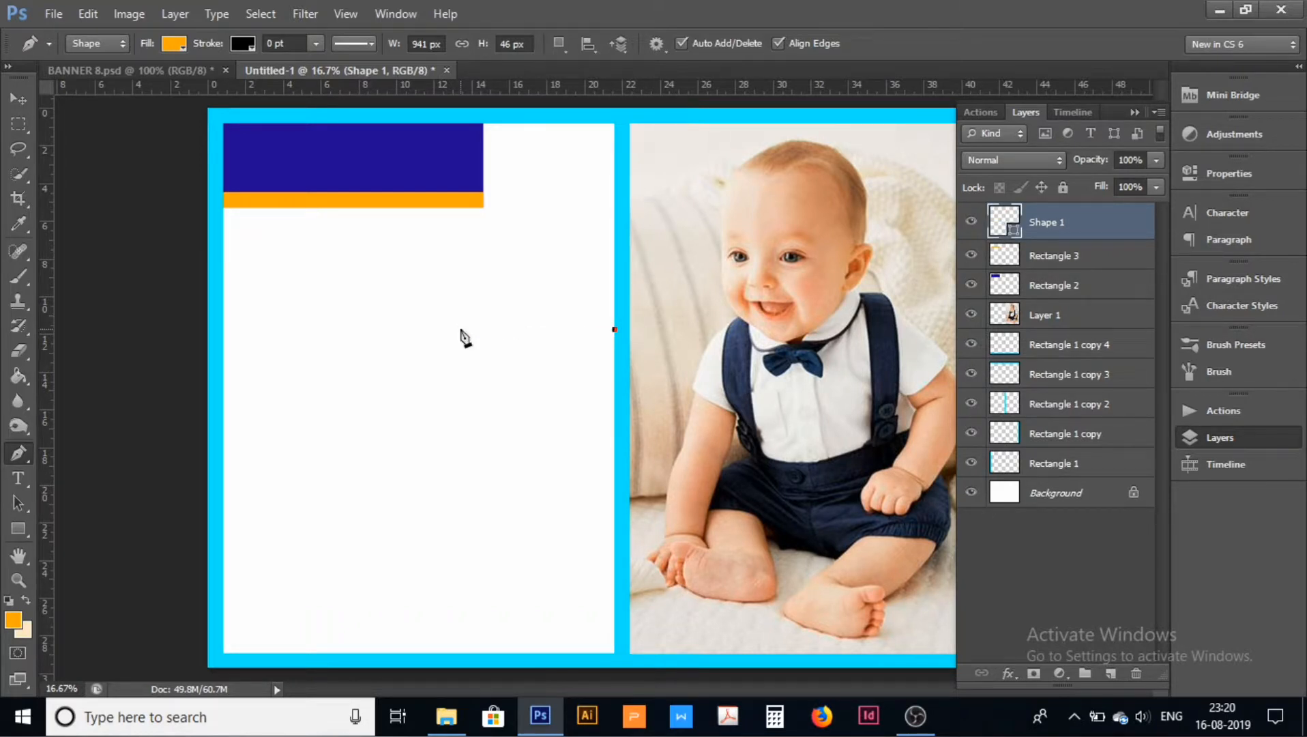
click(459, 326)
key(ctrl+alt+z)
Step: Complete the orange triangle against the white panel's right edge, about 947 px wide and 1038 px high, with a flat top
click(463, 330)
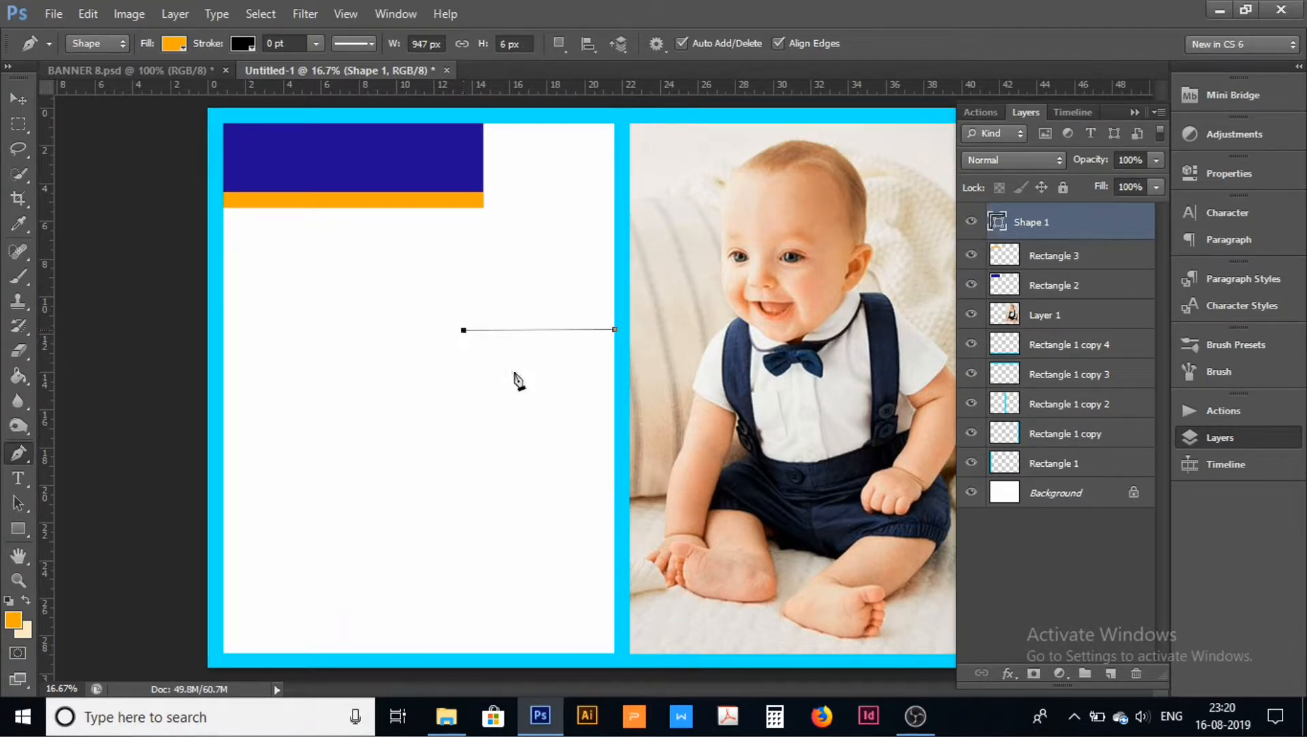
click(613, 495)
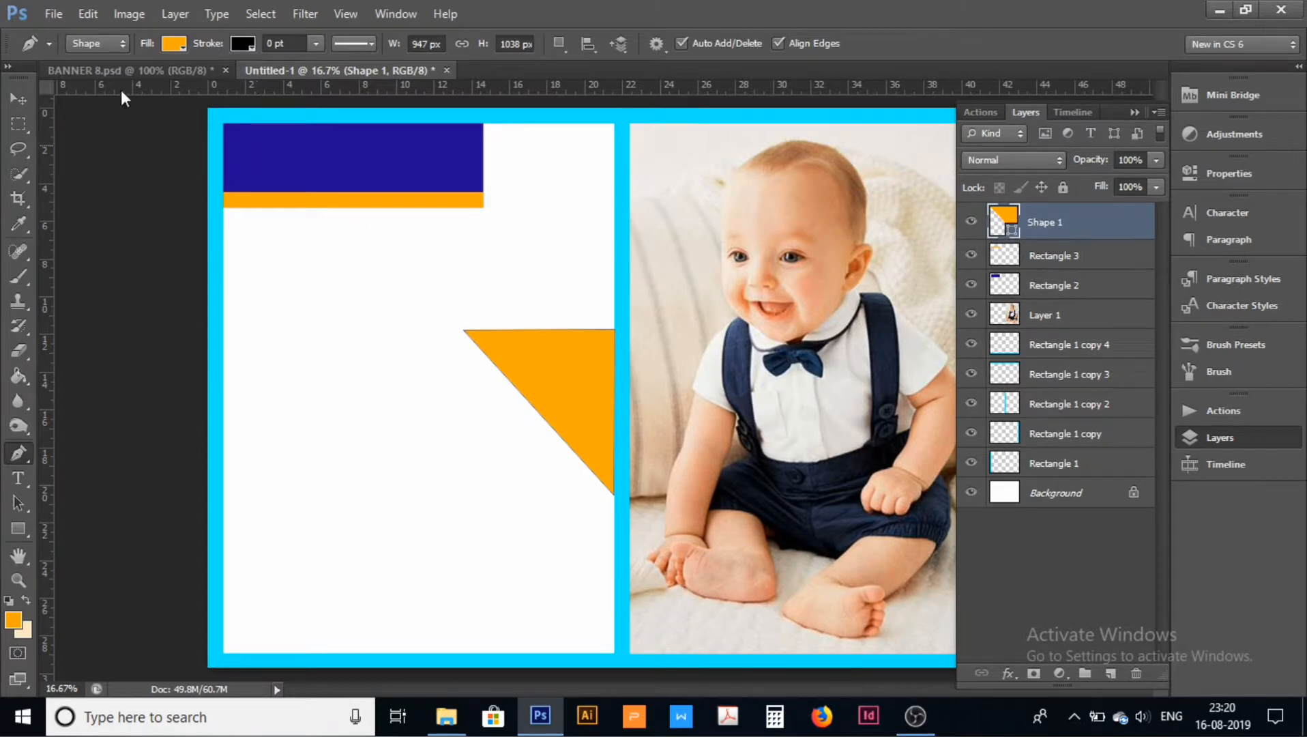
Step: Sample the red-orange of the large triangle in BANNER 8.psd and return to Untitled-1
click(148, 70)
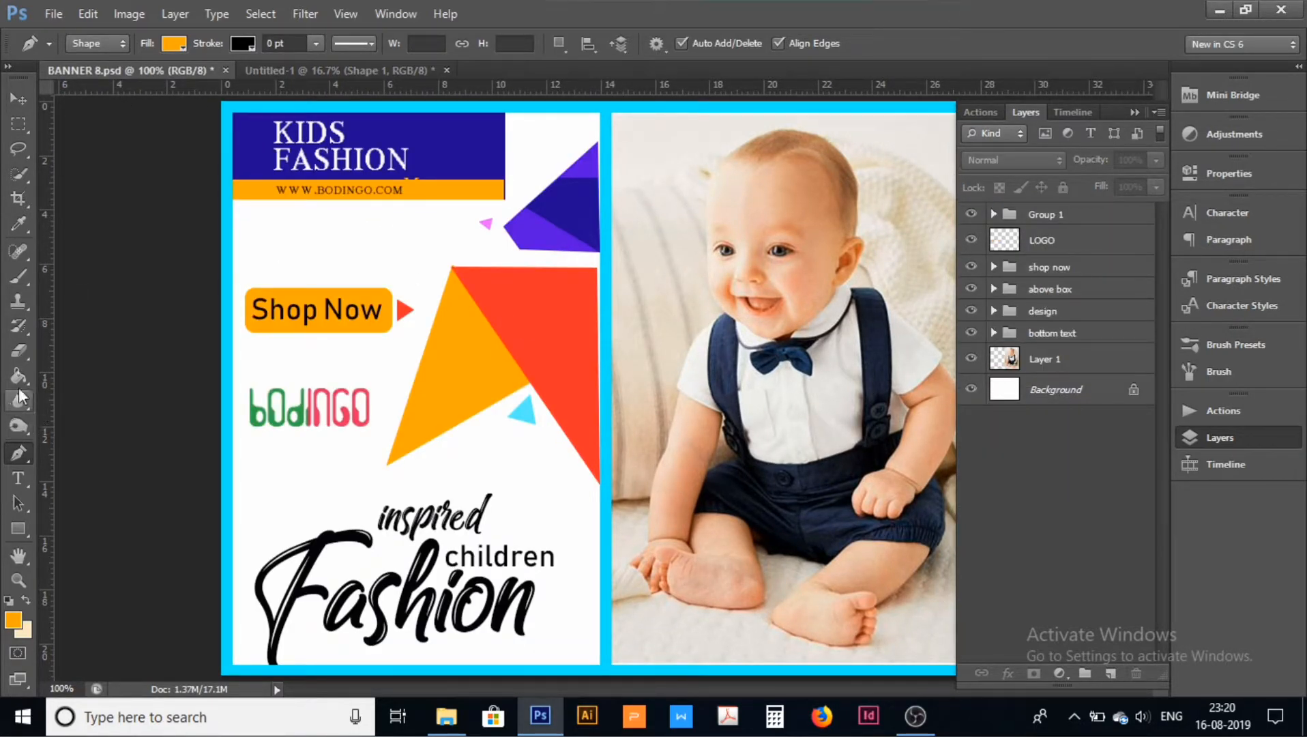
click(310, 68)
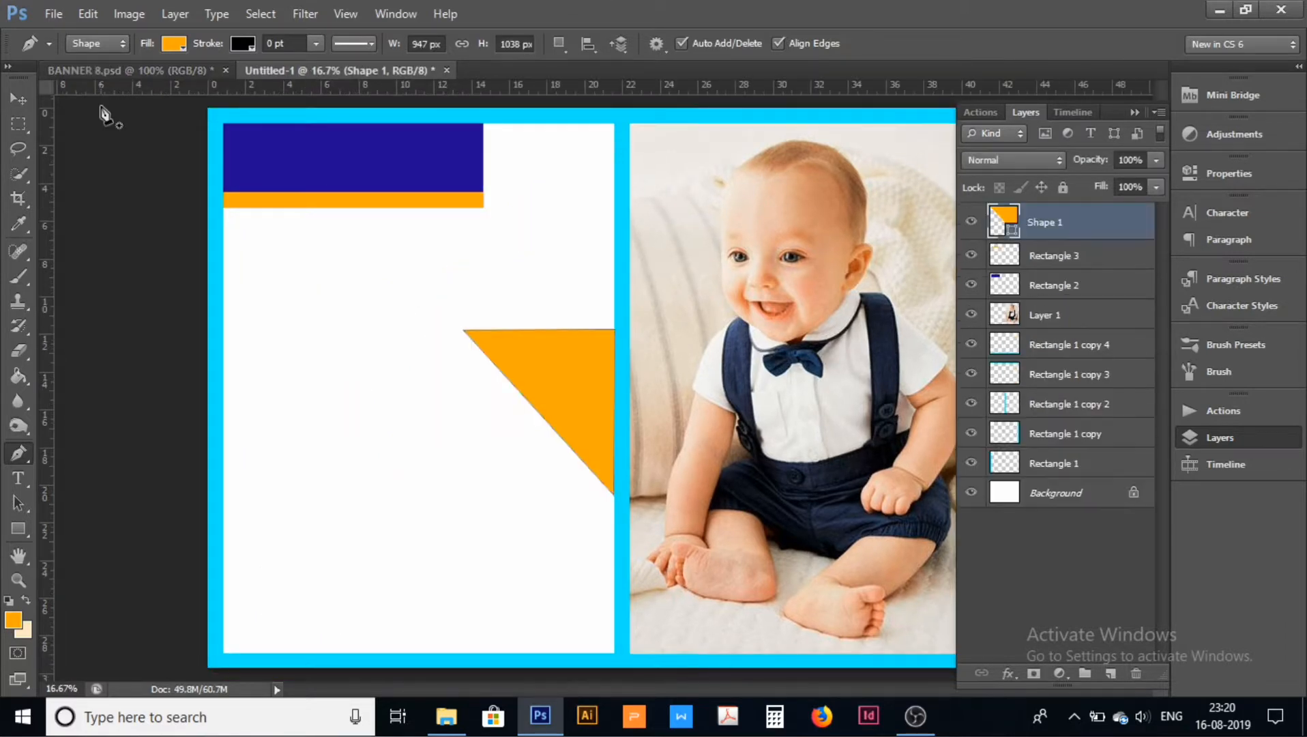
click(19, 223)
click(176, 69)
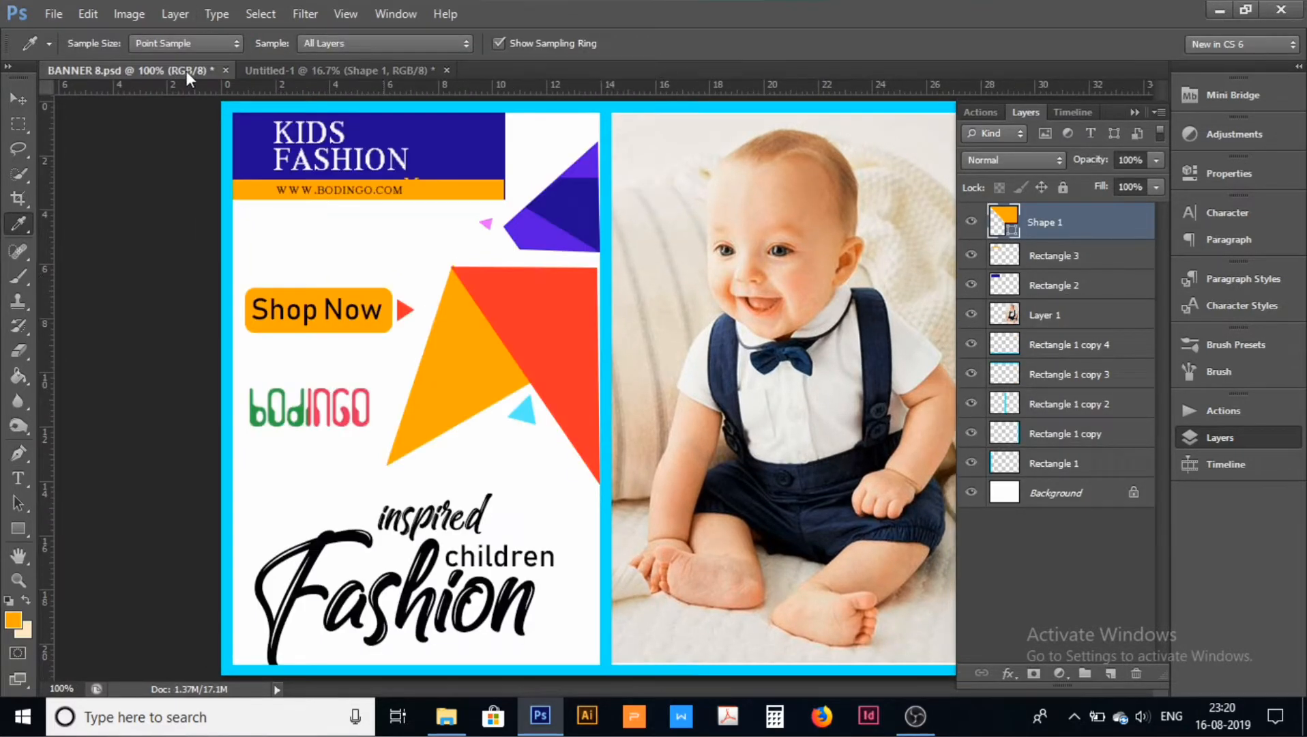
click(569, 318)
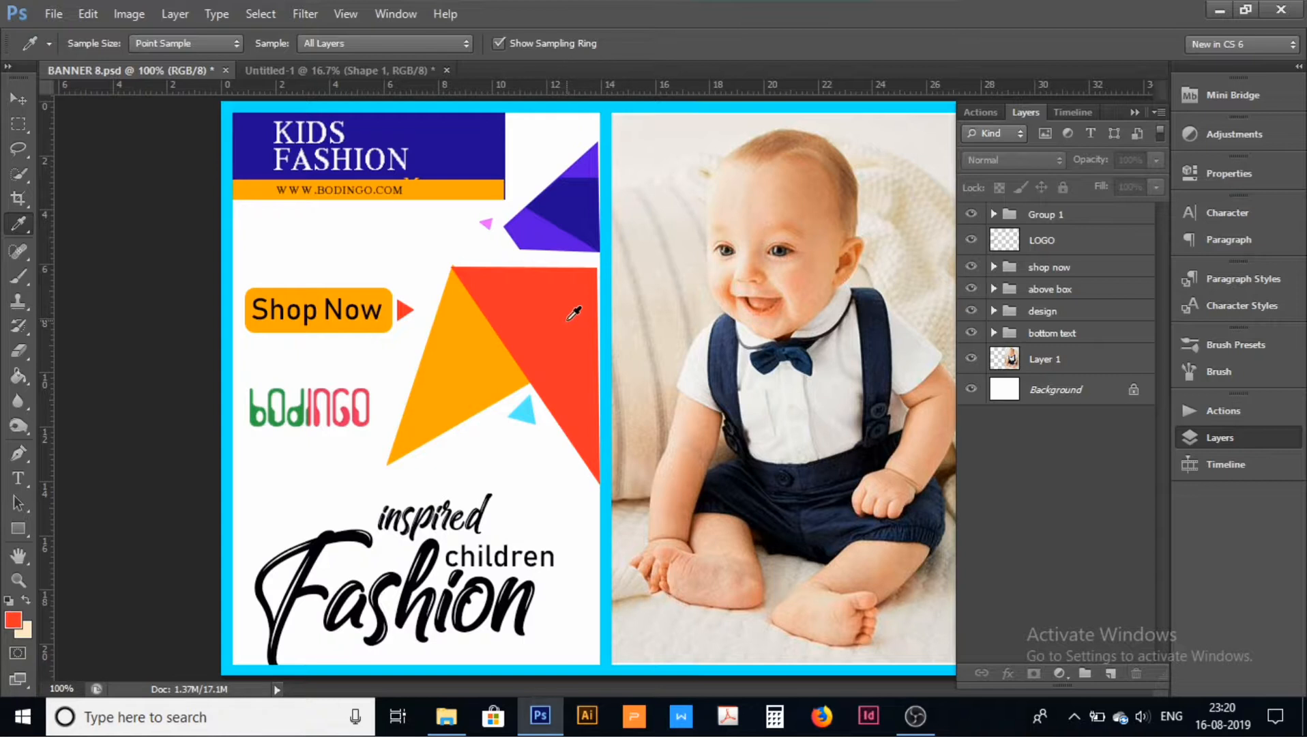
click(343, 75)
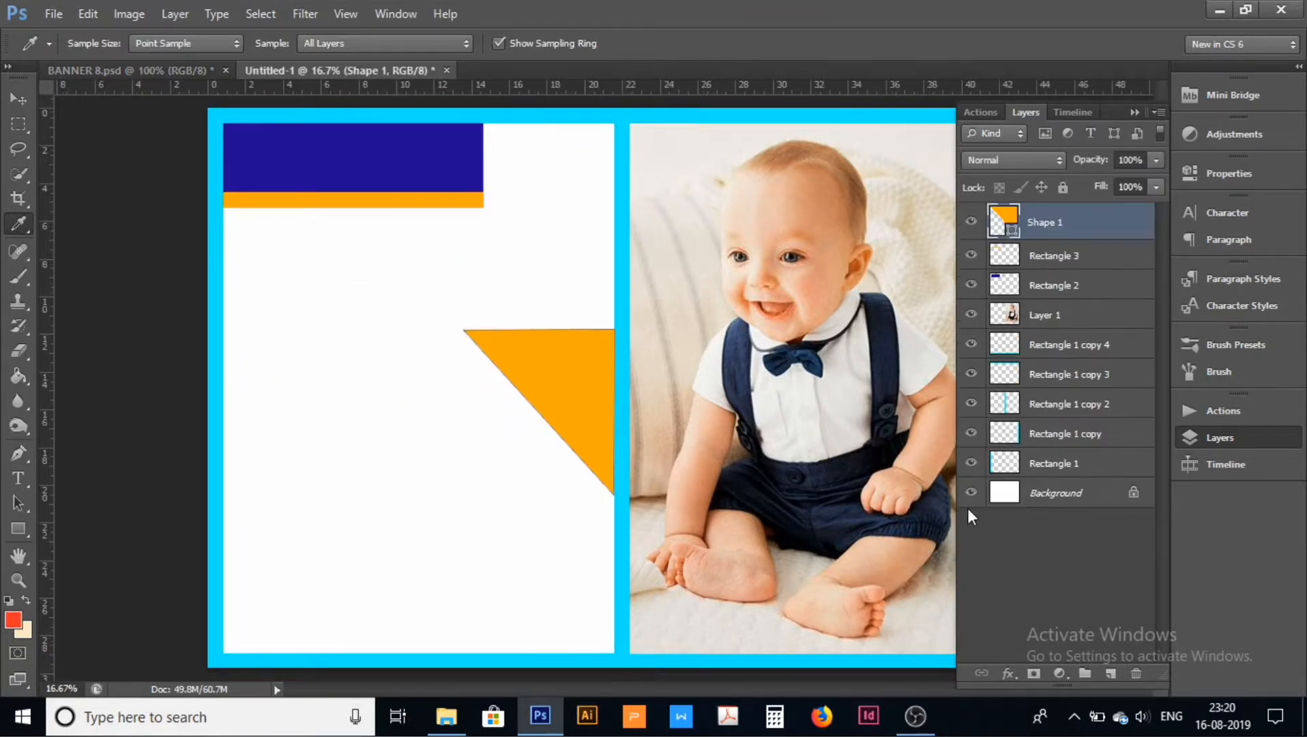
Step: On a new layer, draw a red-orange triangle about 870 px wide and 852 px high from the orange triangle's upper-left corner along its slanted edge, then deselect
click(1111, 674)
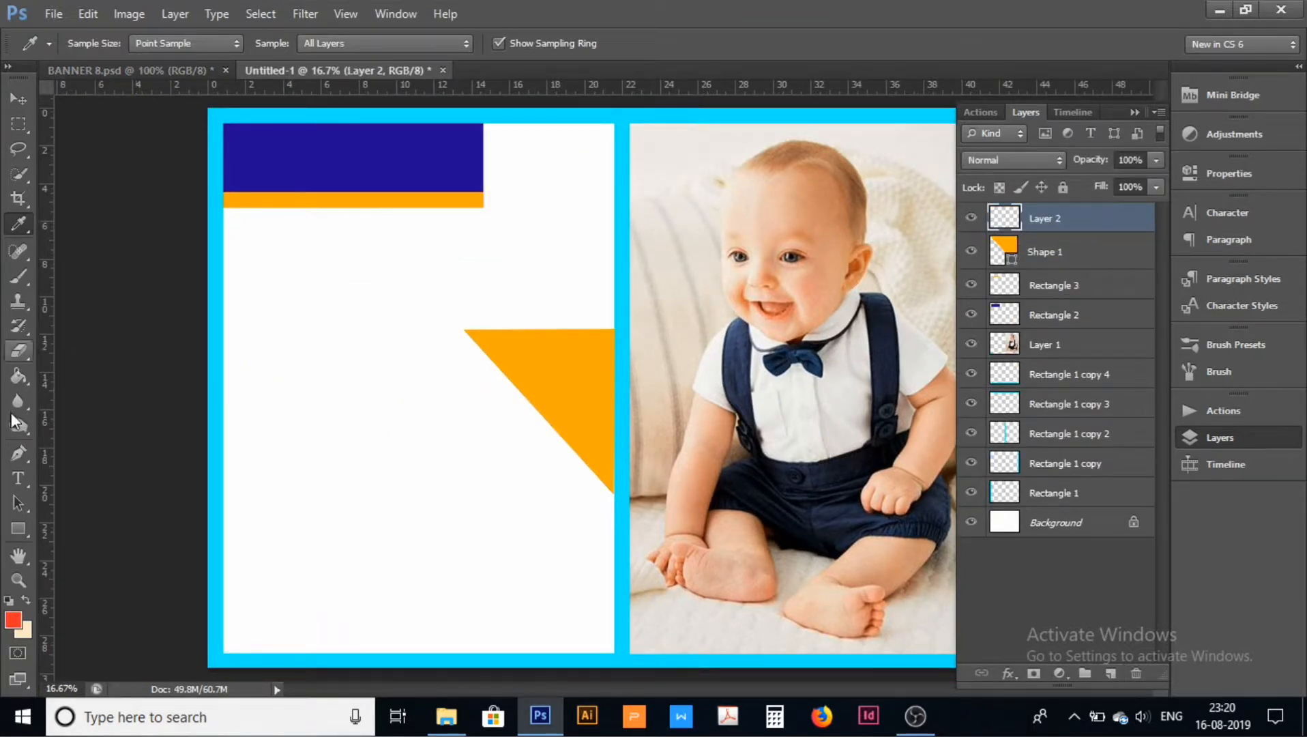
click(19, 453)
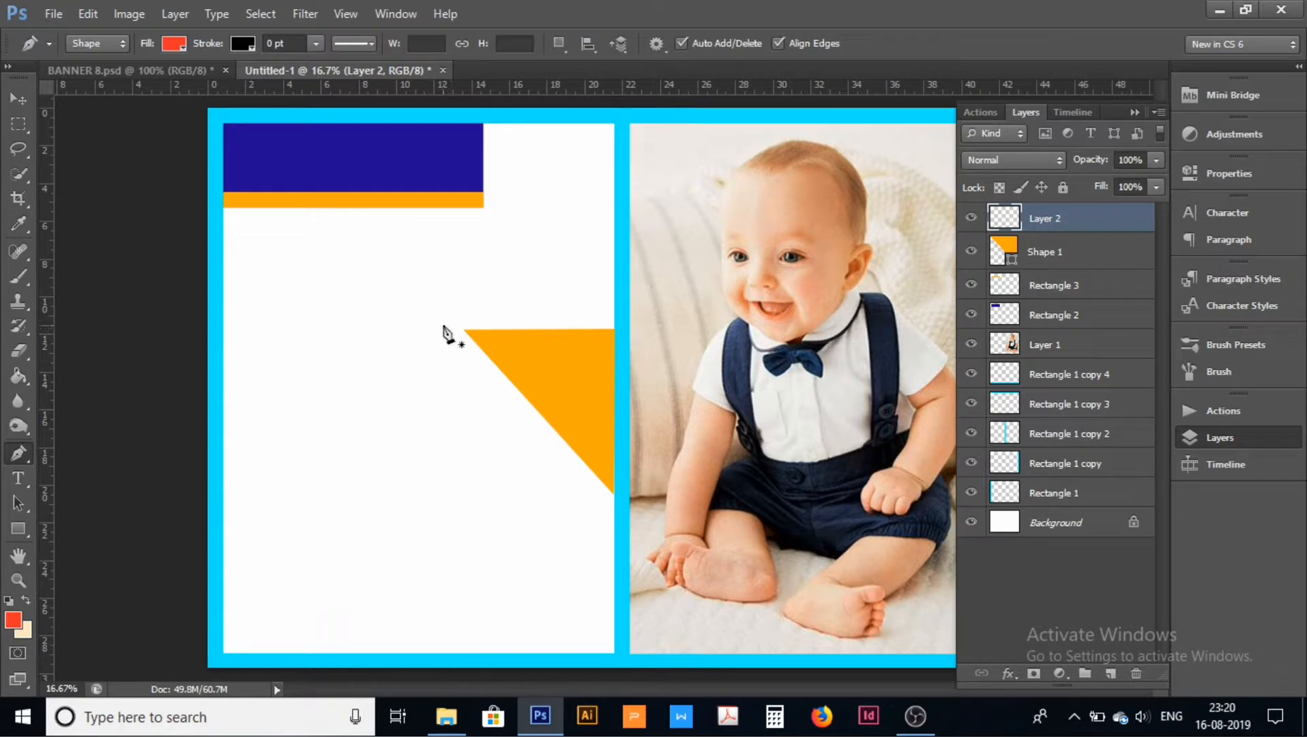
click(466, 331)
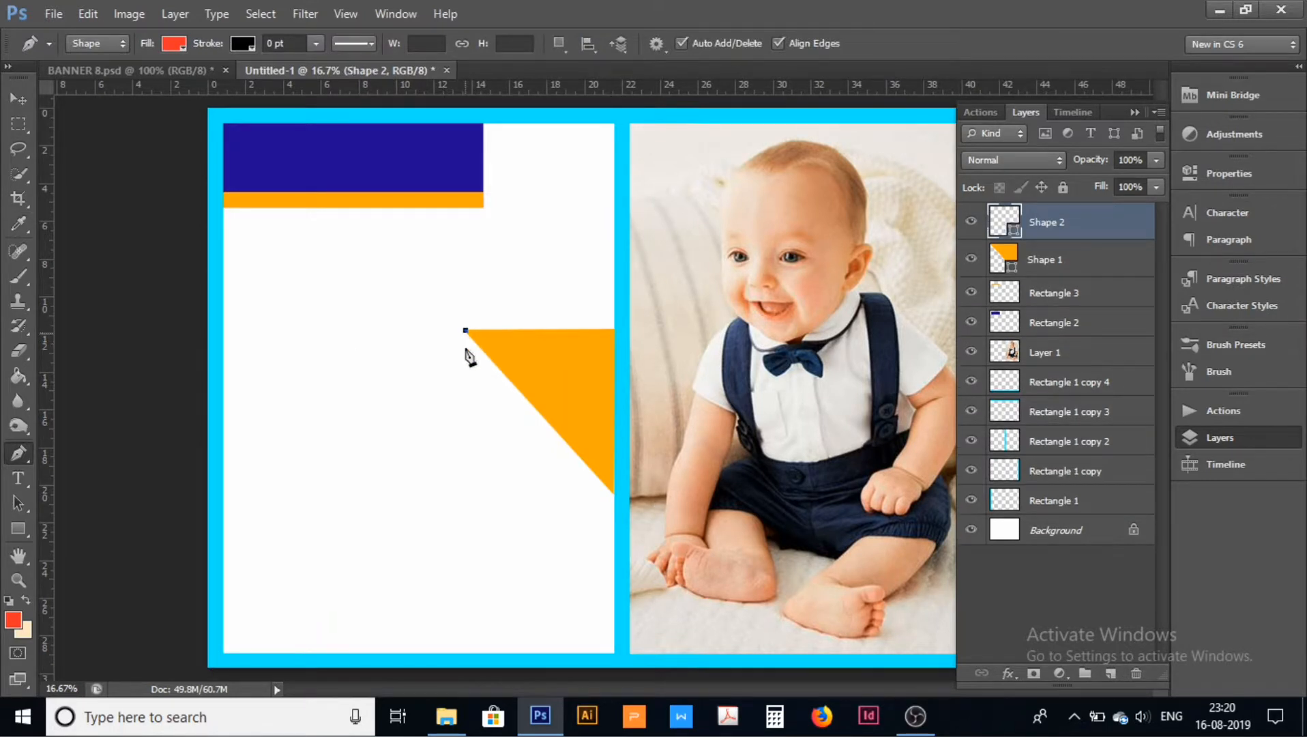
click(428, 466)
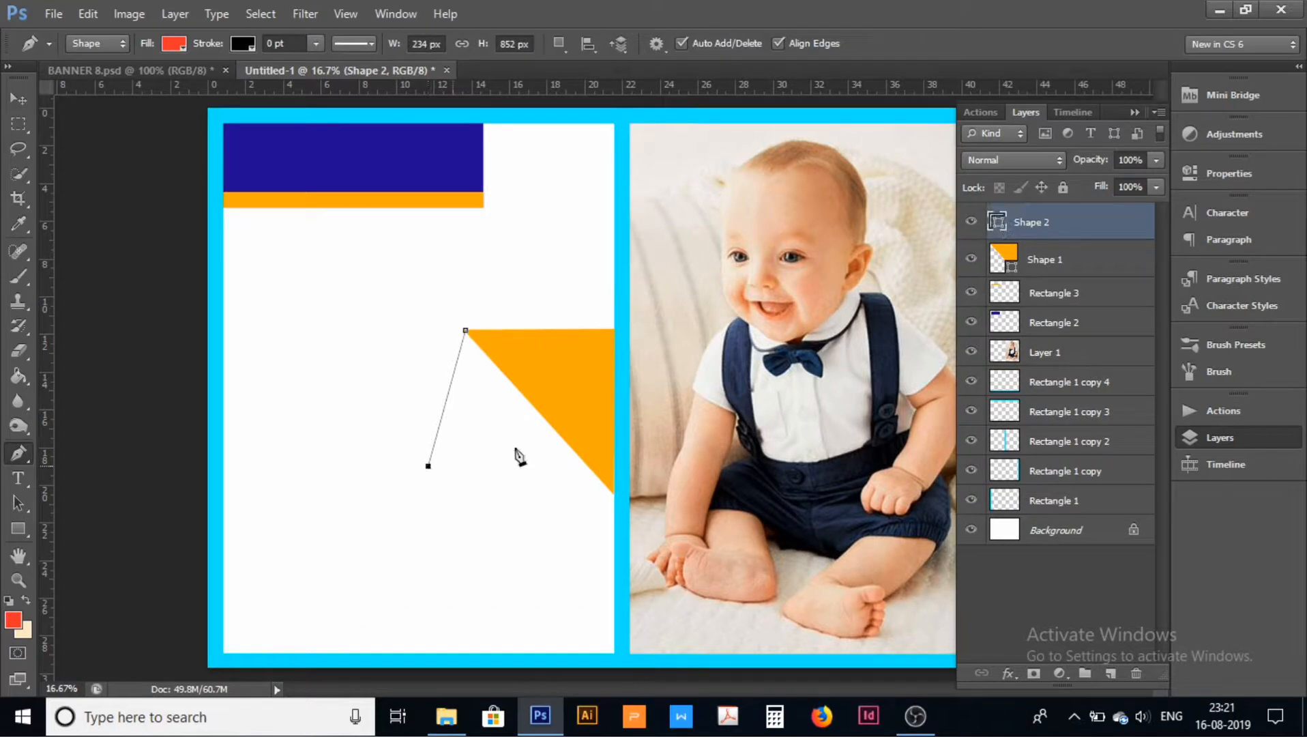
click(567, 444)
click(465, 331)
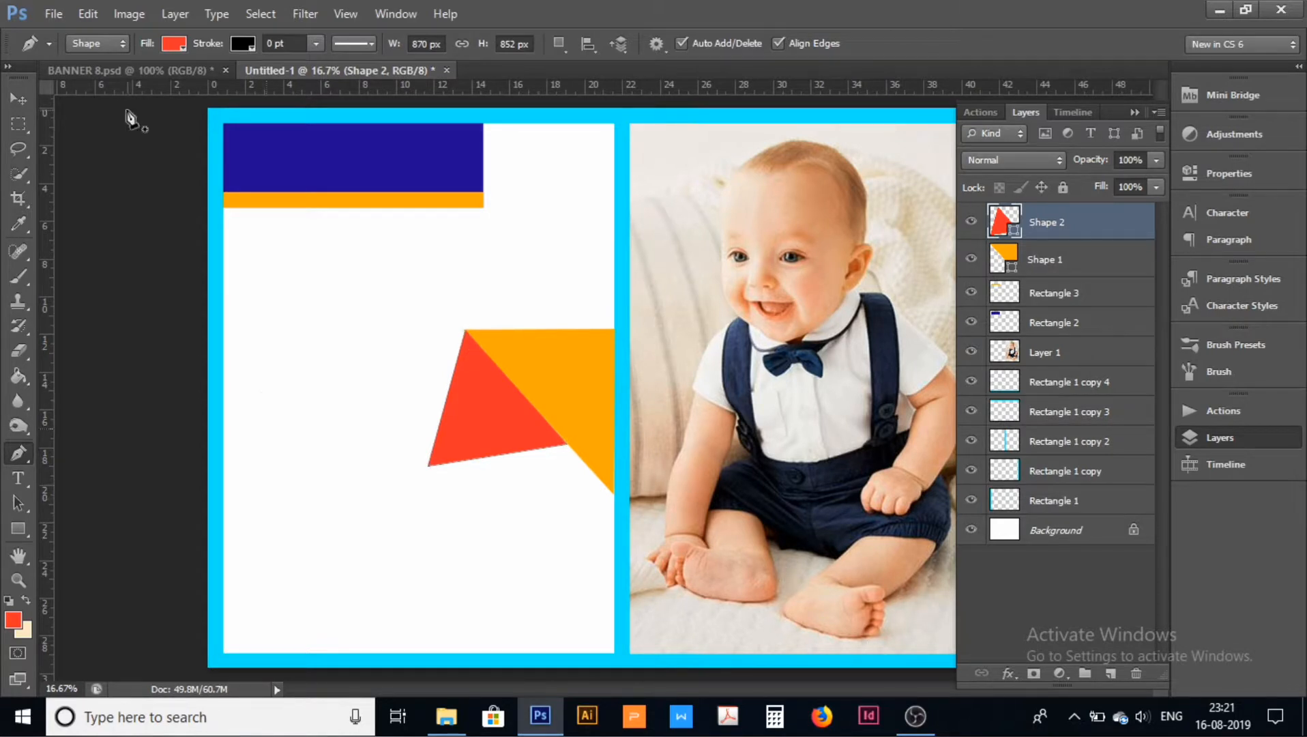
click(15, 99)
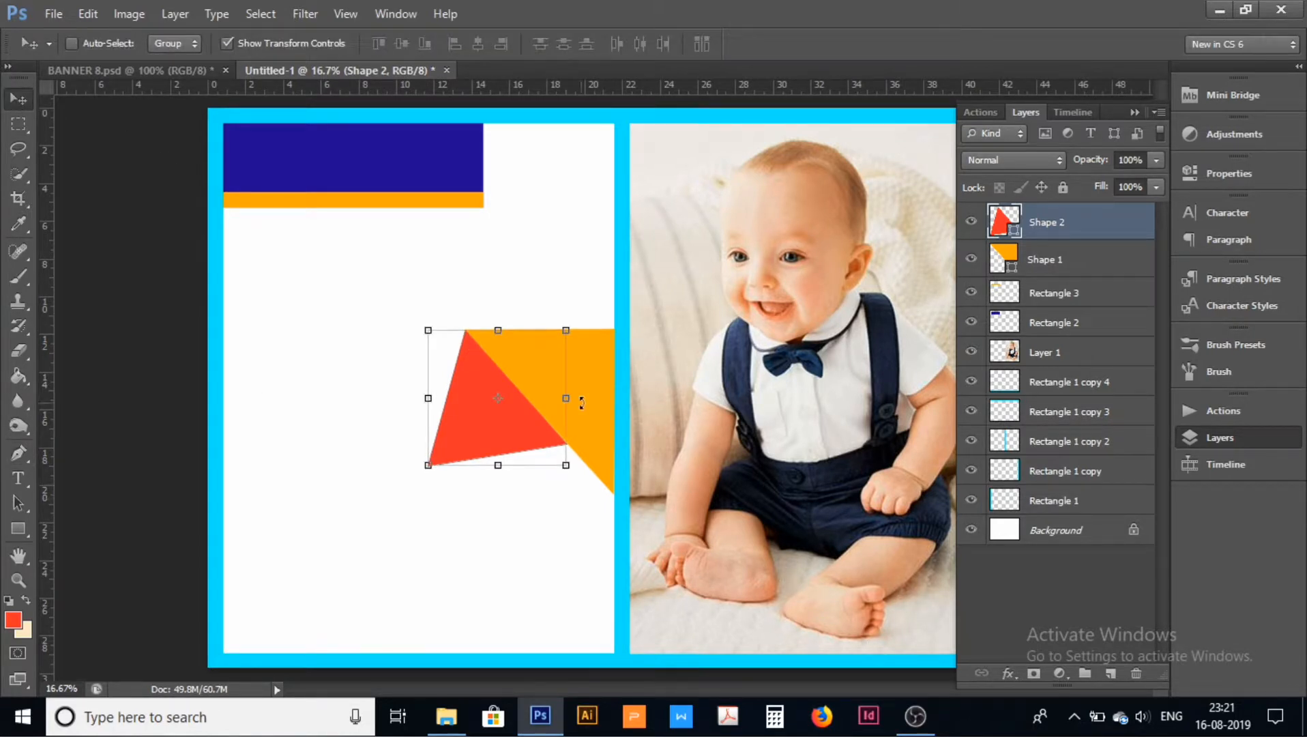
click(985, 600)
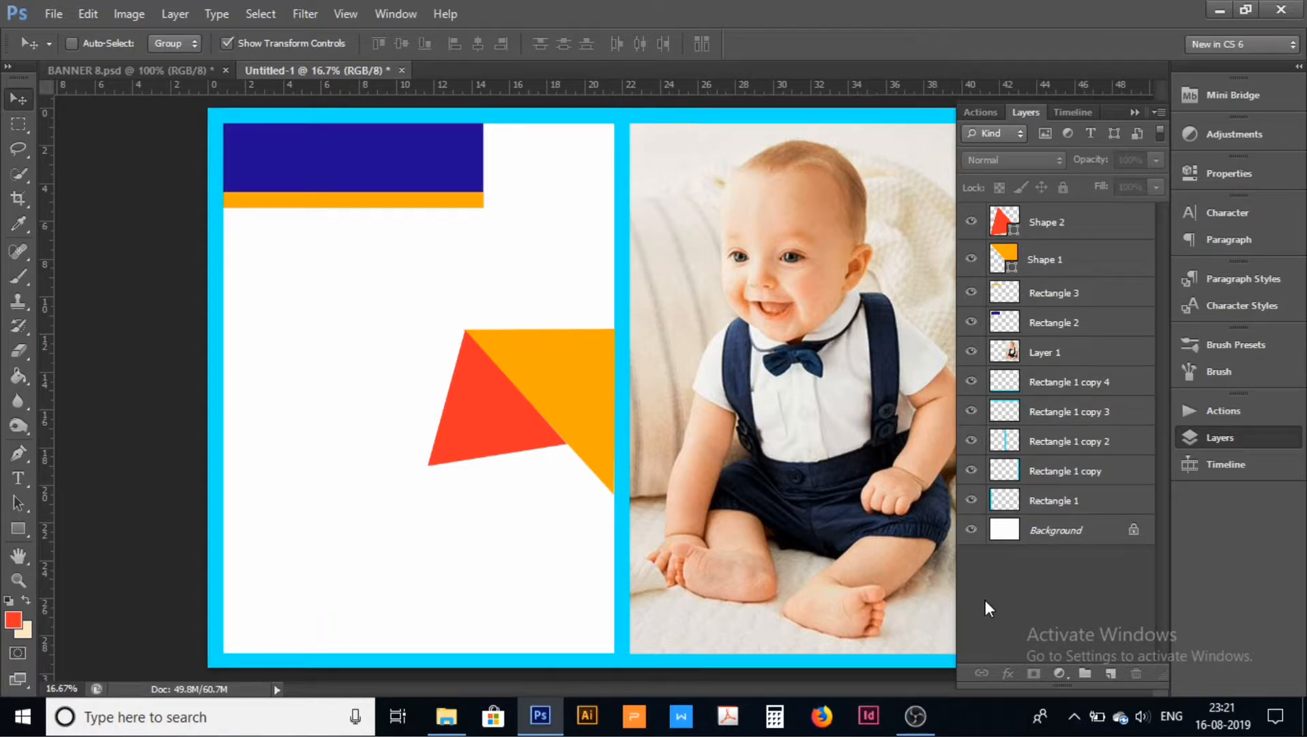
Step: Sample the bright purple of the triangle below the header in BANNER 8.psd, then prepare a new Pen shape layer in Untitled-1
click(150, 70)
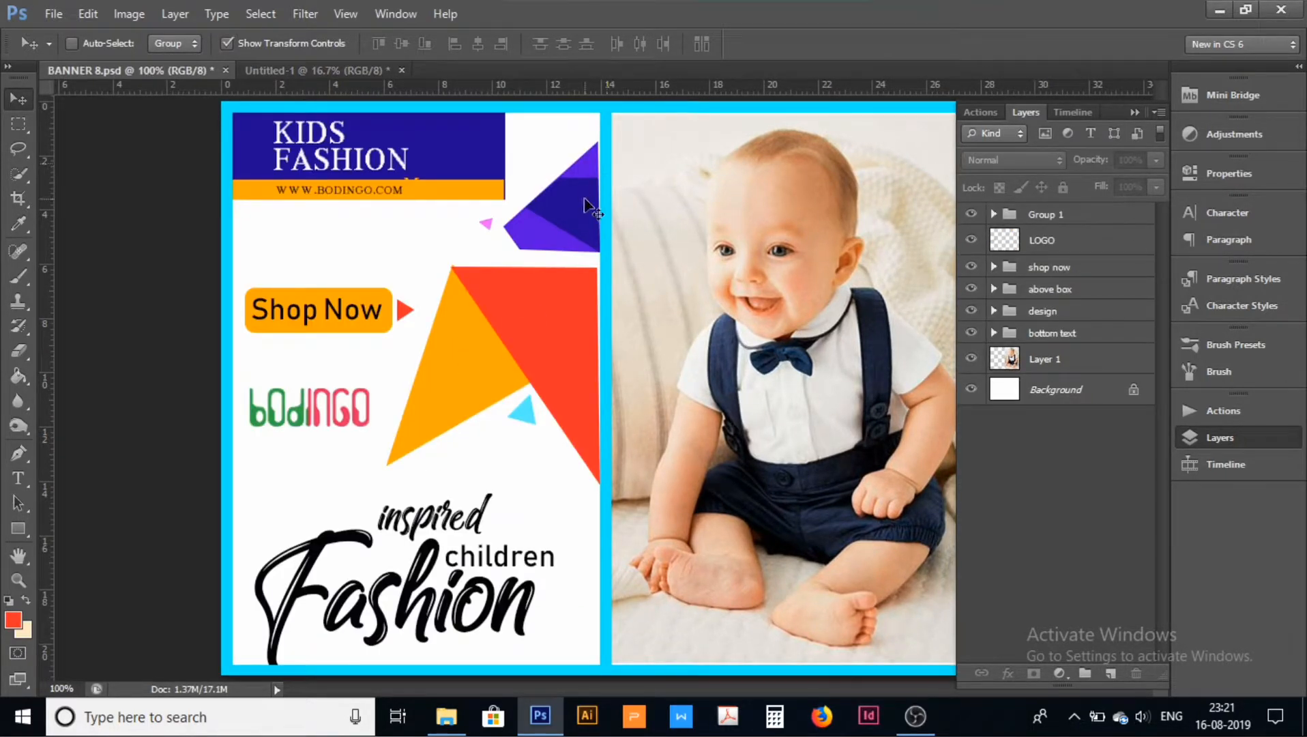
click(296, 71)
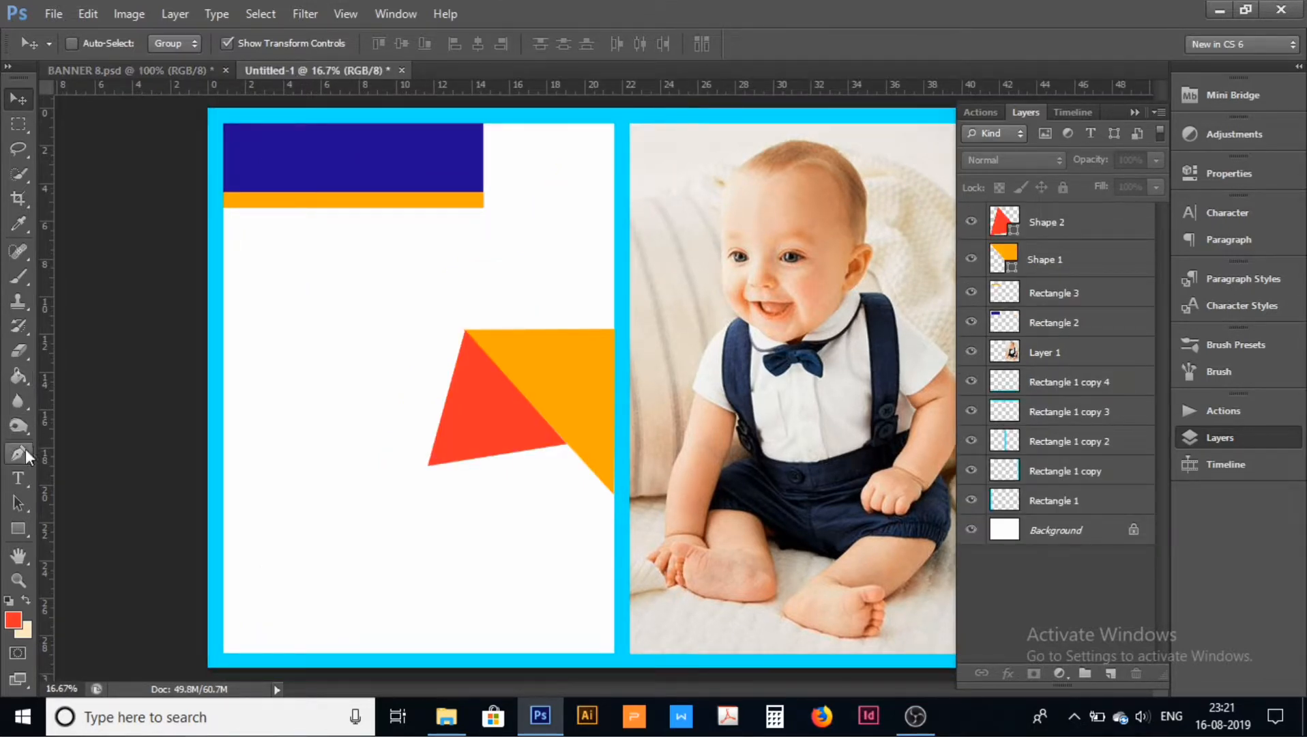
click(175, 68)
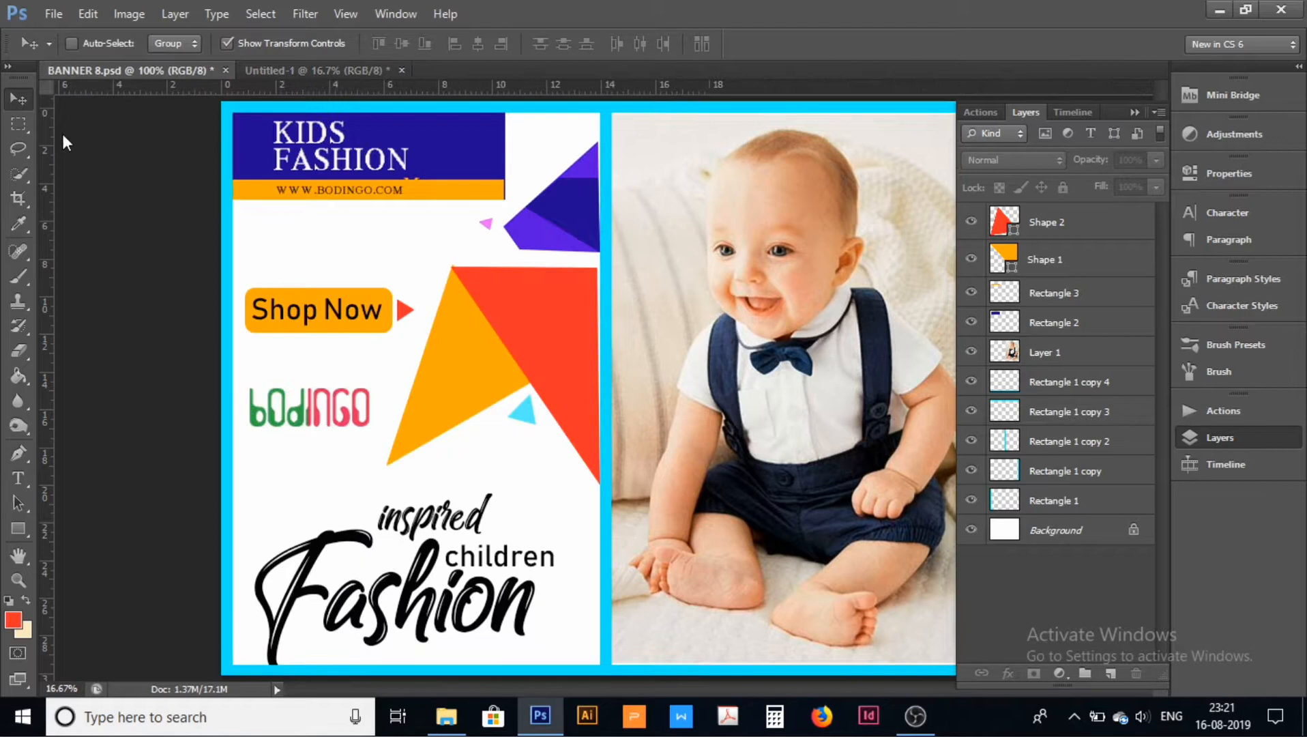
click(24, 223)
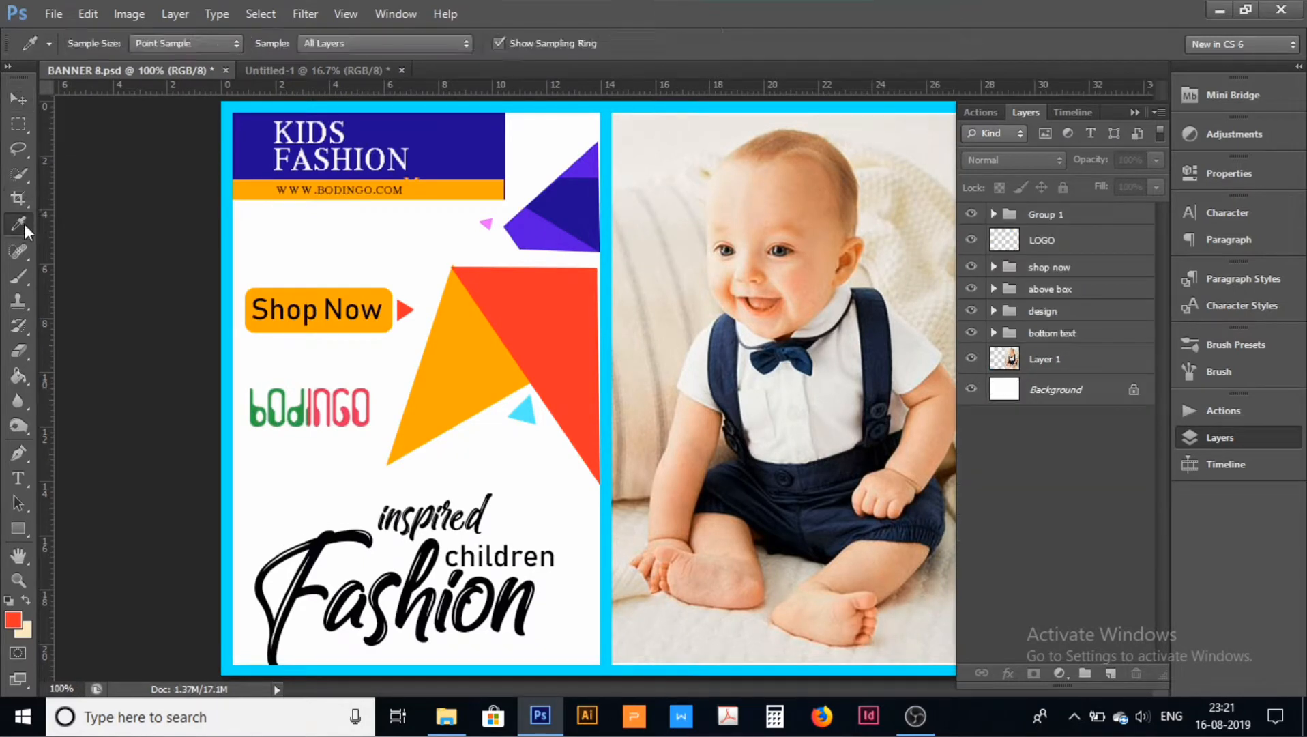
click(554, 231)
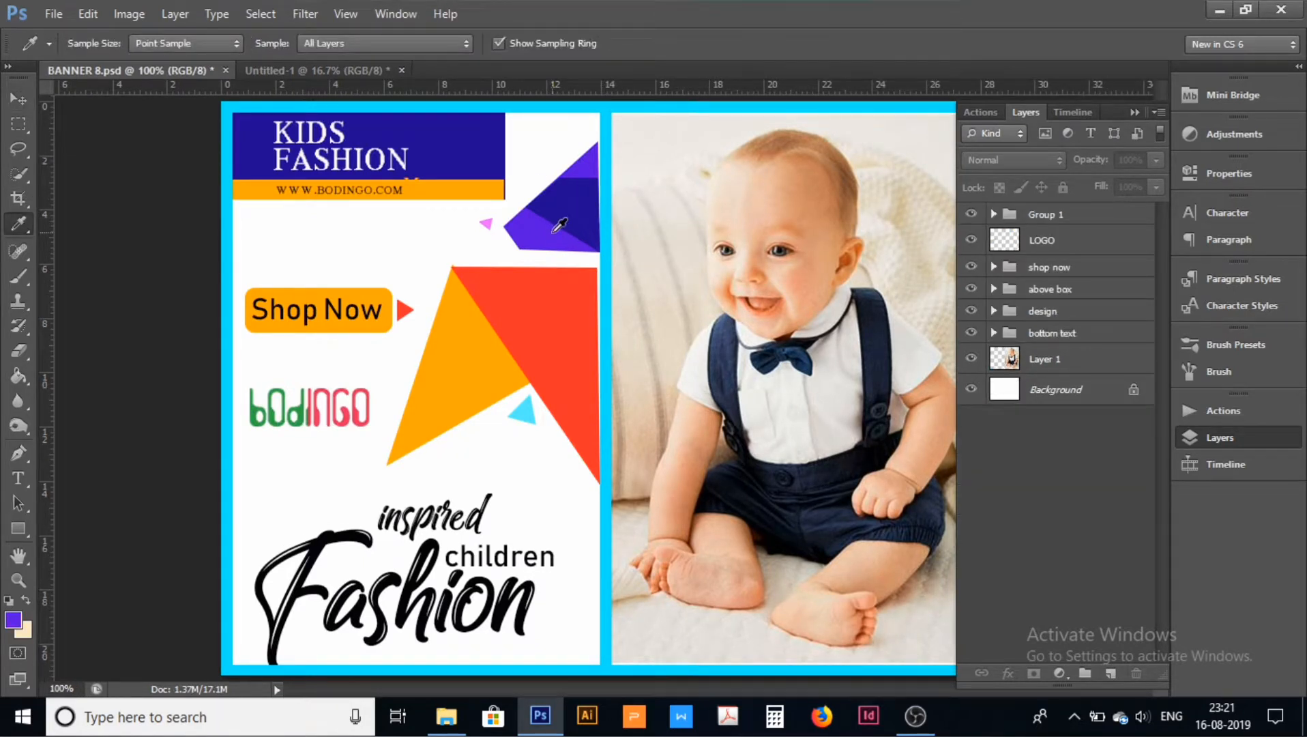
click(323, 69)
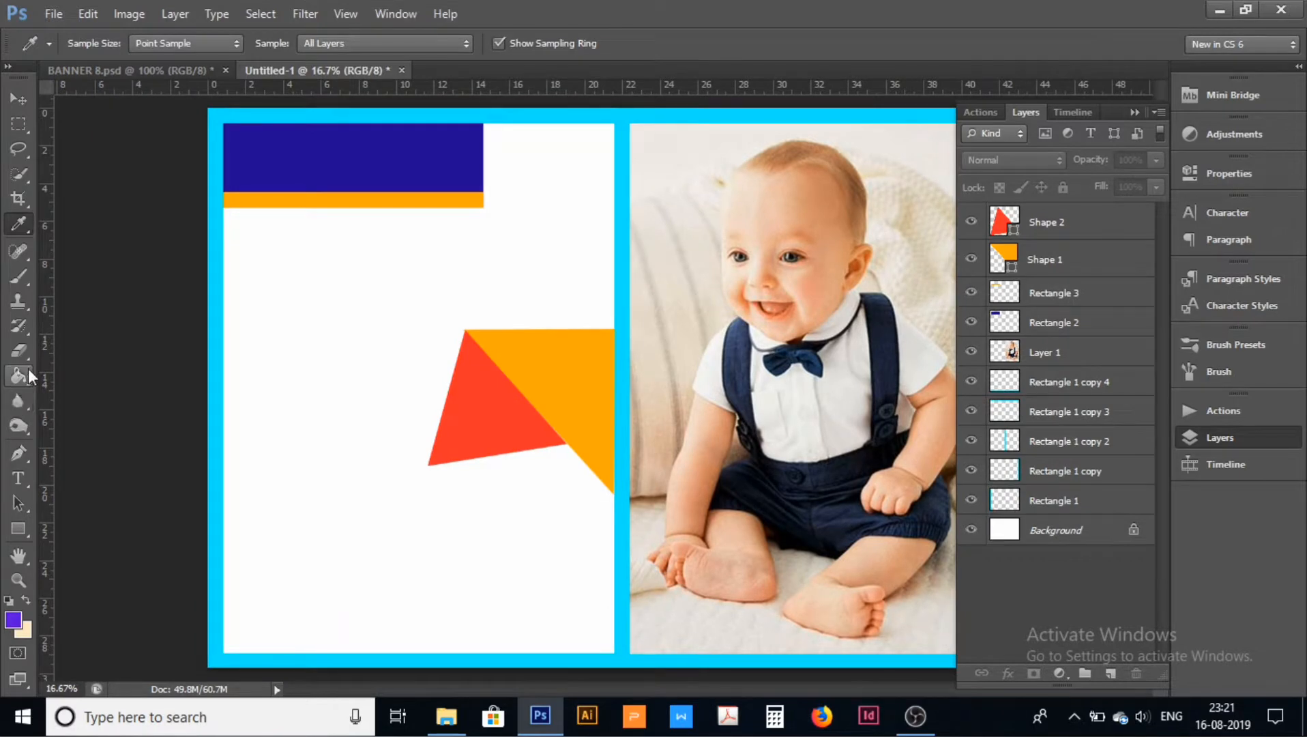
click(23, 458)
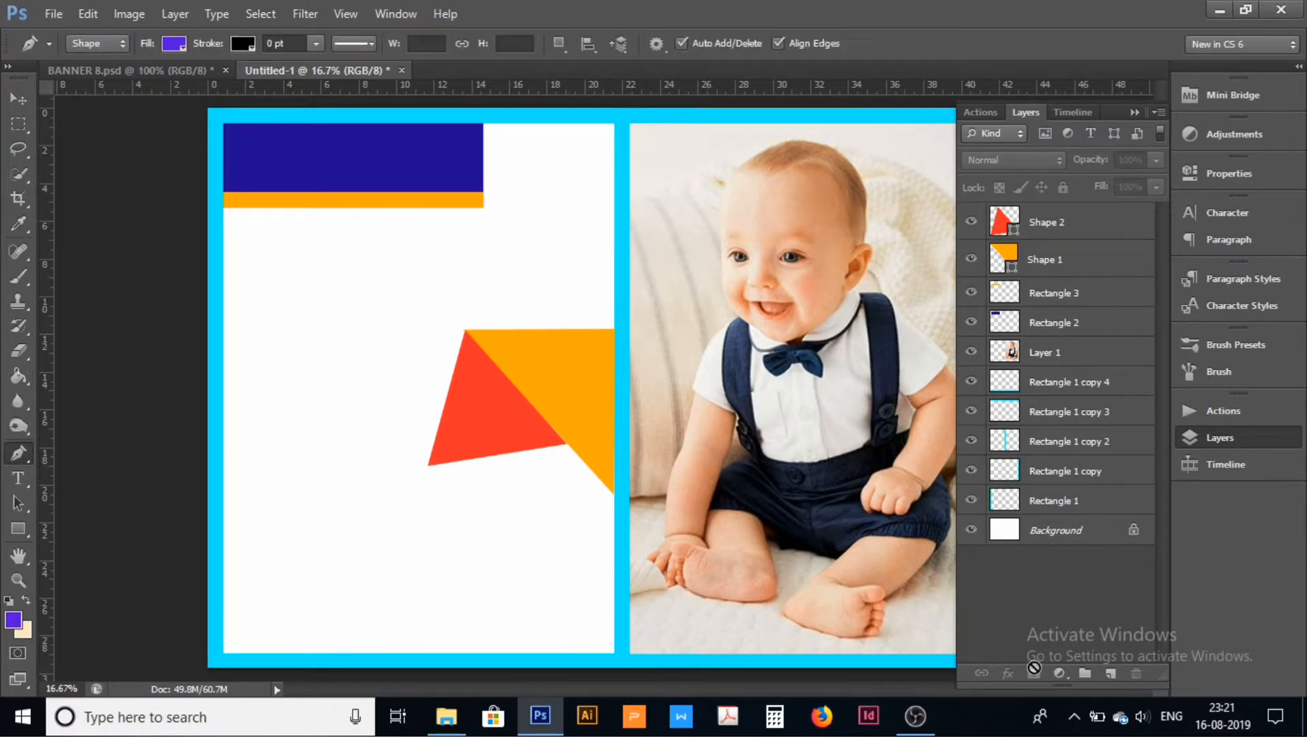
click(1113, 674)
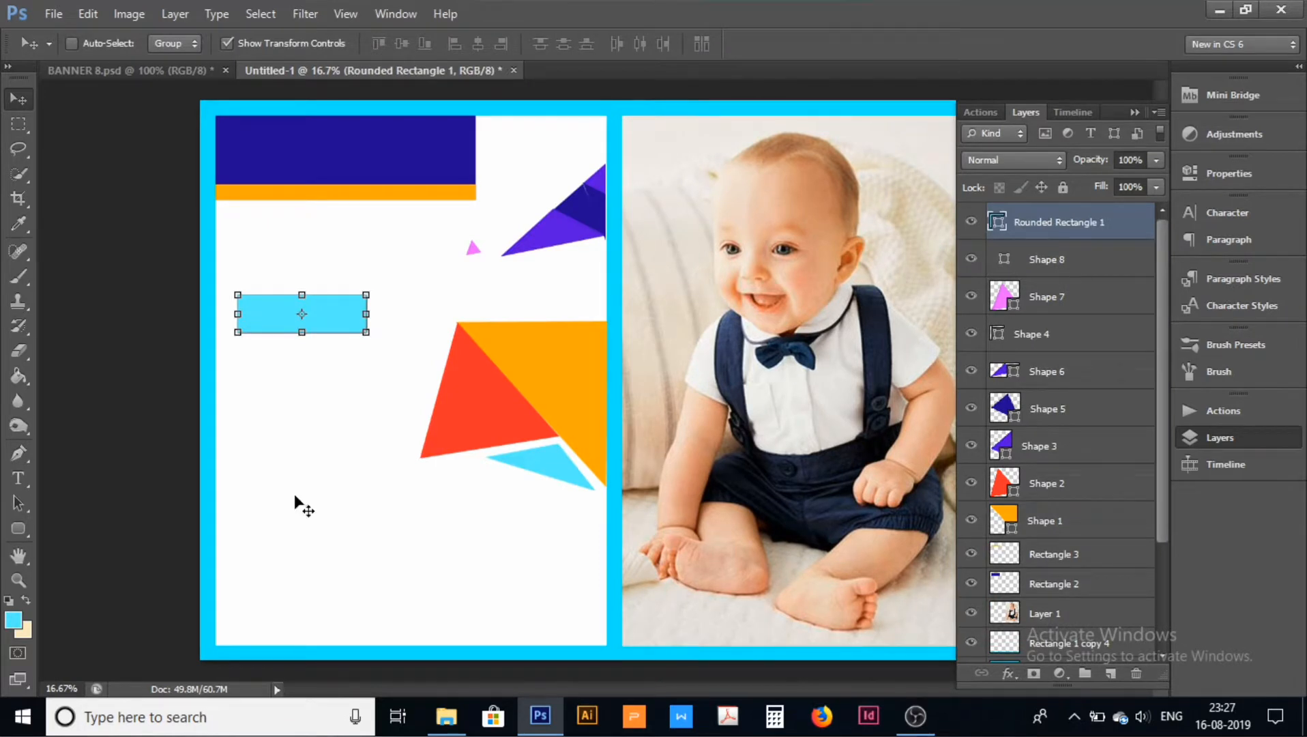
Step: Add the text SHOP NOW below the light-blue rounded rectangle and colour it near-black, #020202
click(17, 481)
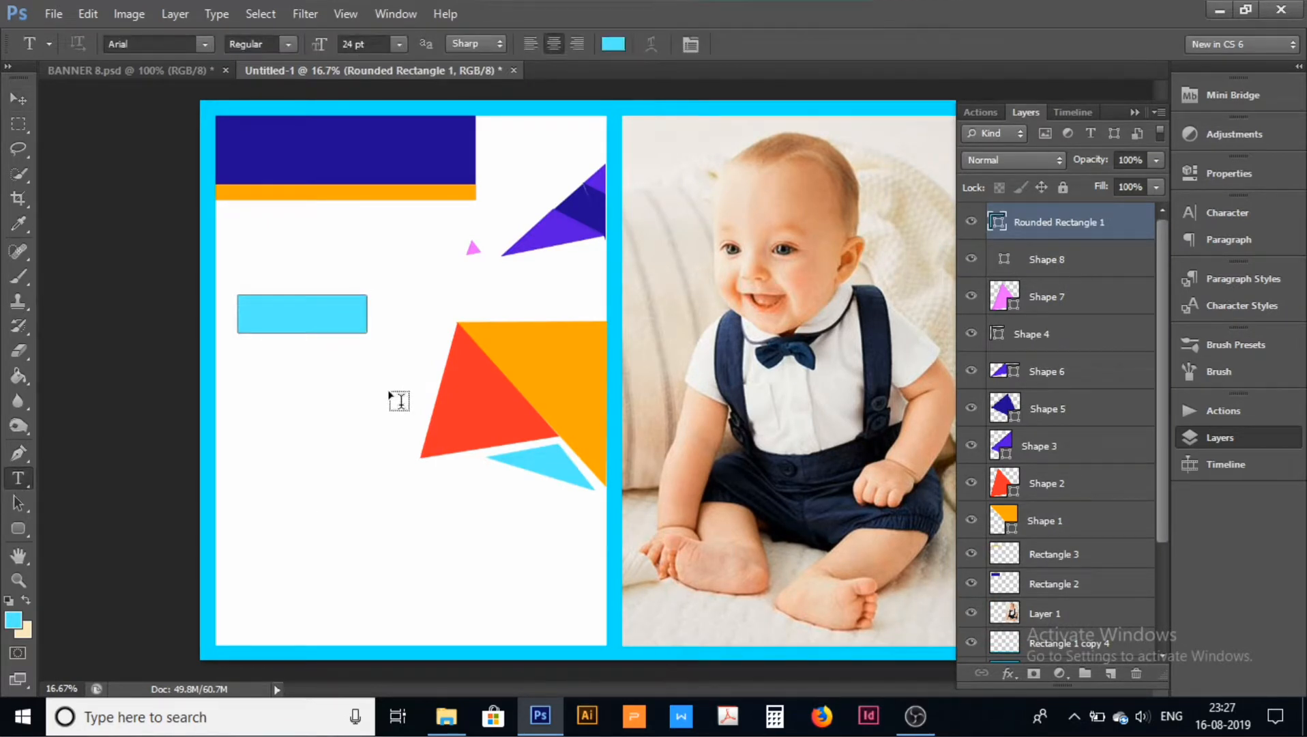
click(309, 407)
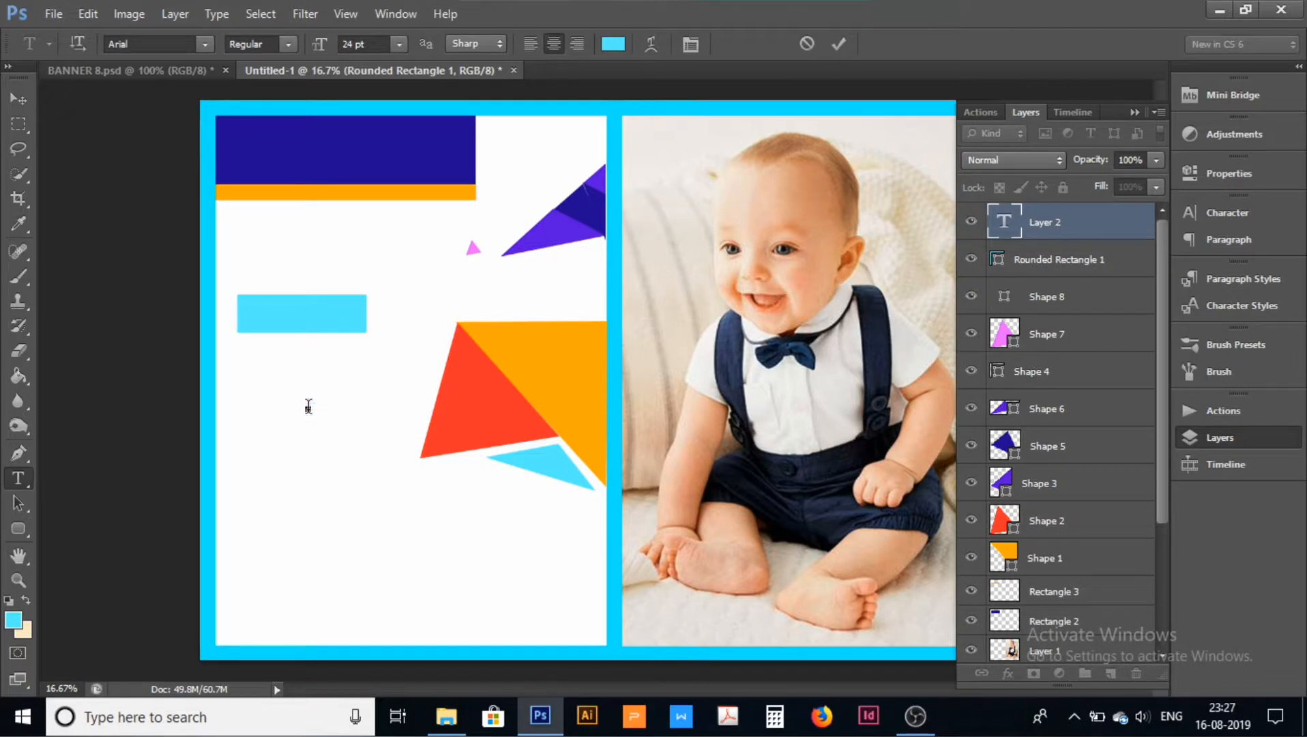
text(SHOP NOW)
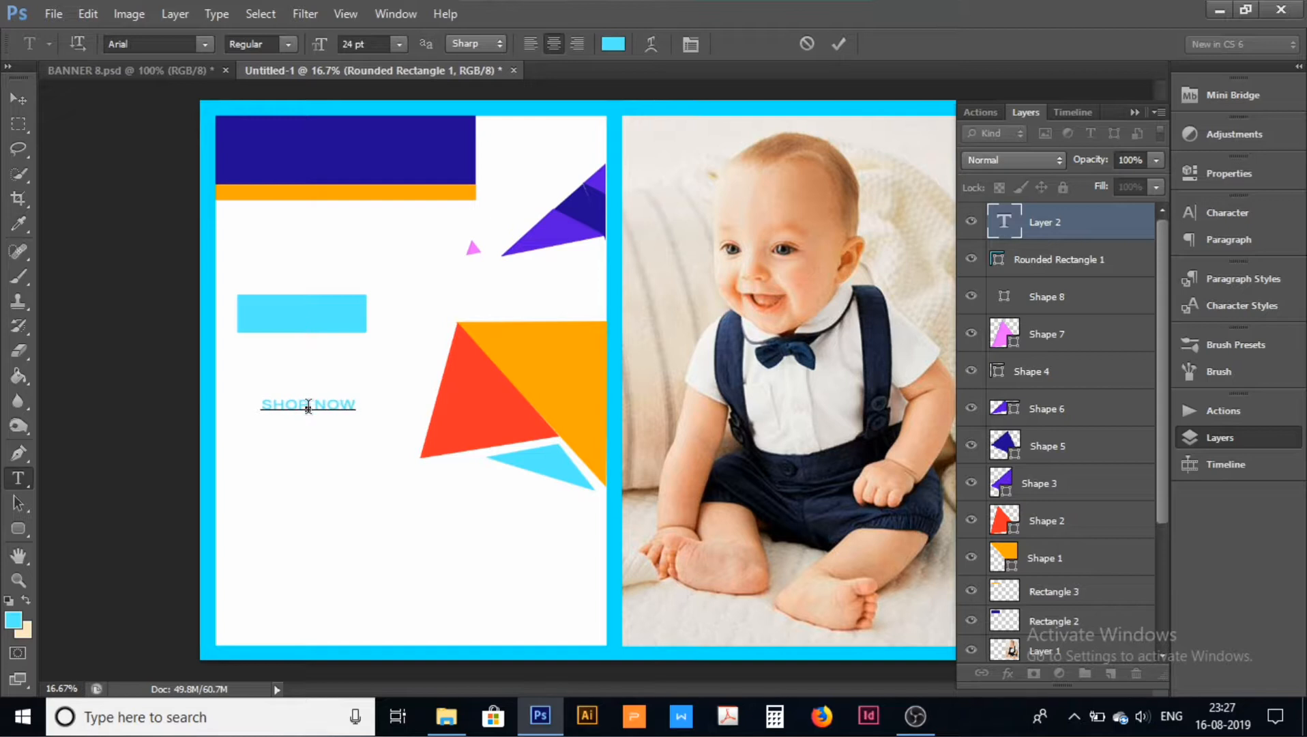
drag(356, 404, 189, 411)
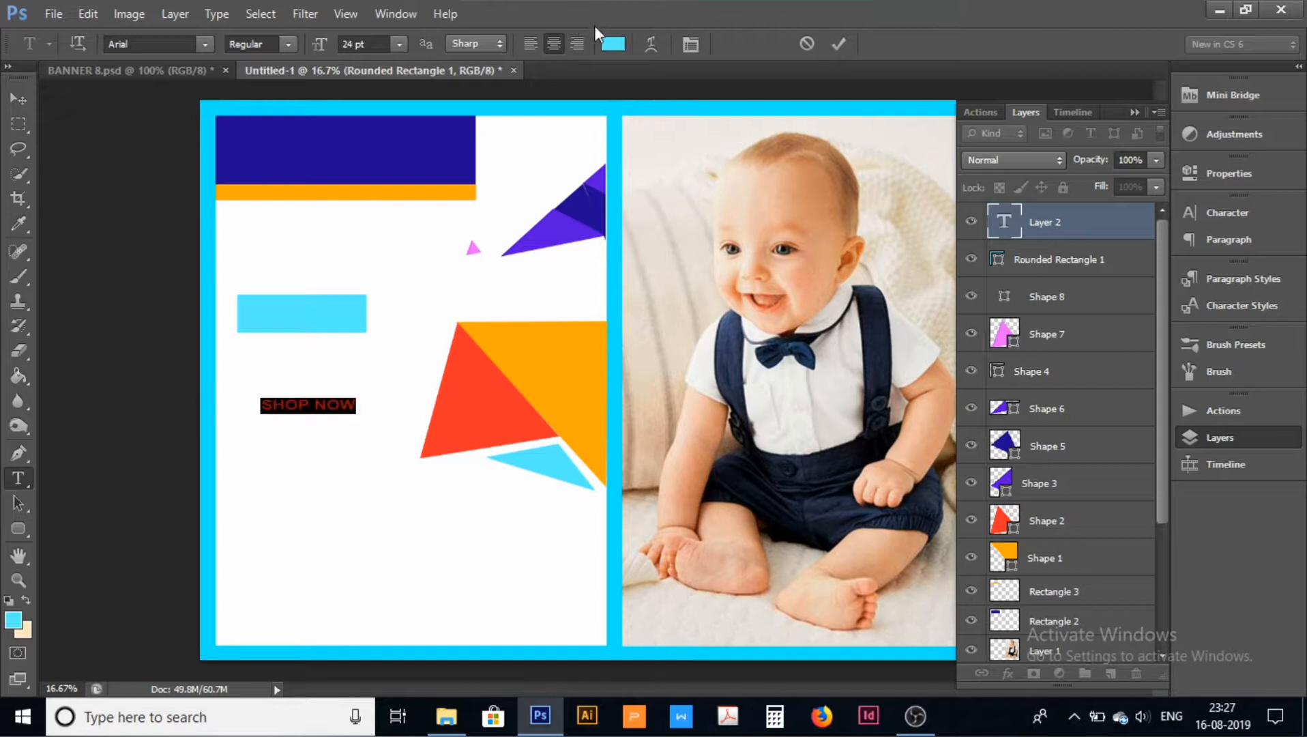
click(613, 44)
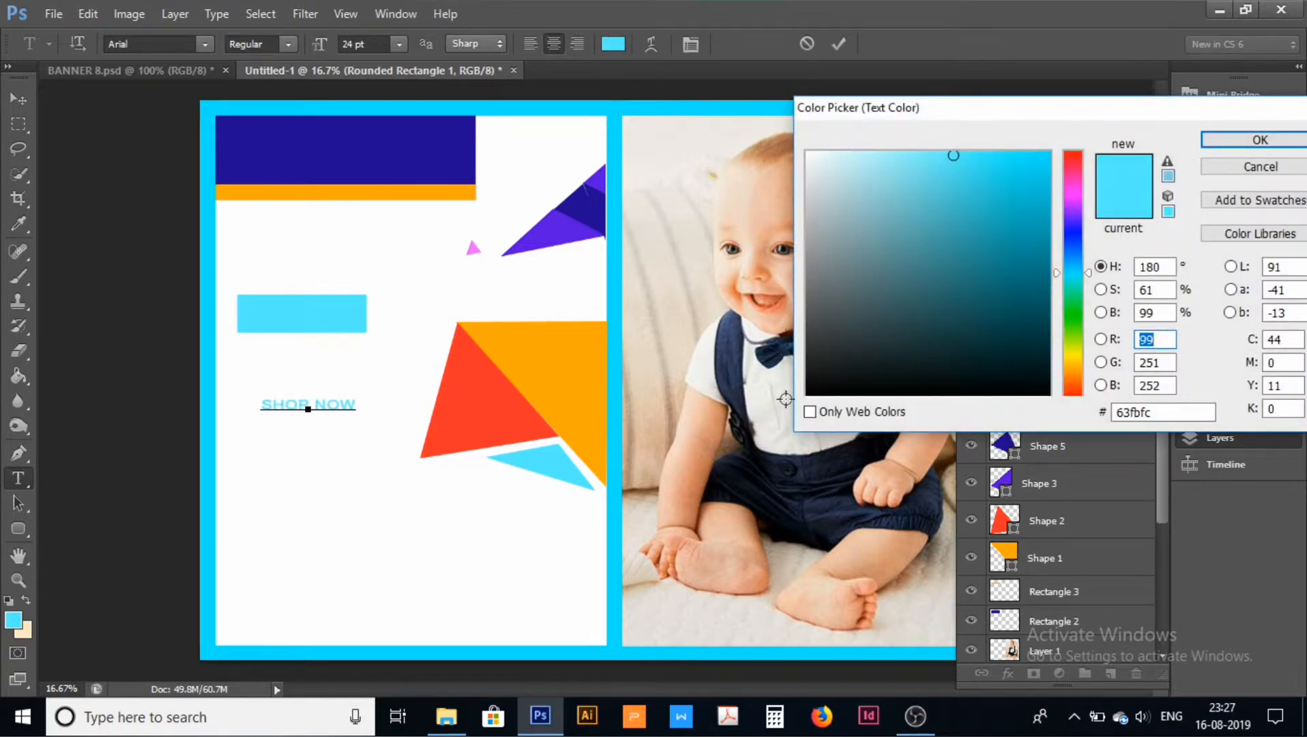
click(807, 393)
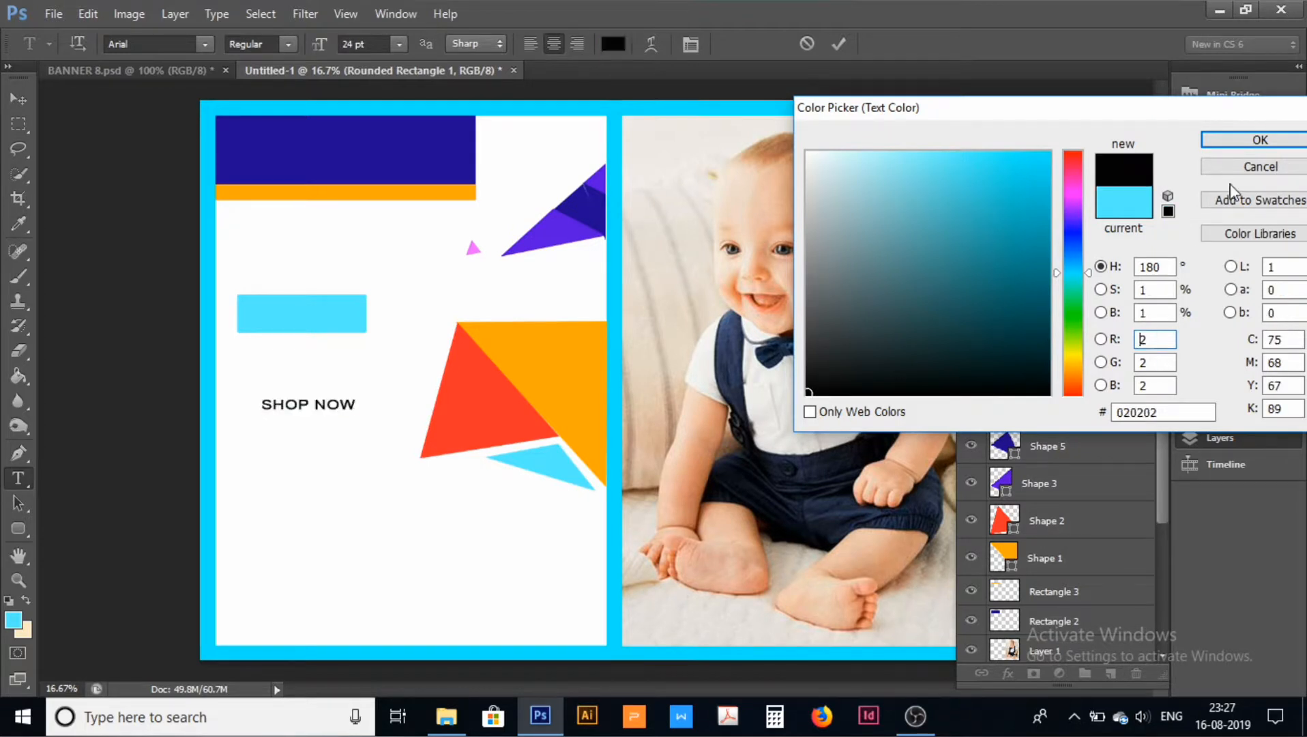
click(1239, 141)
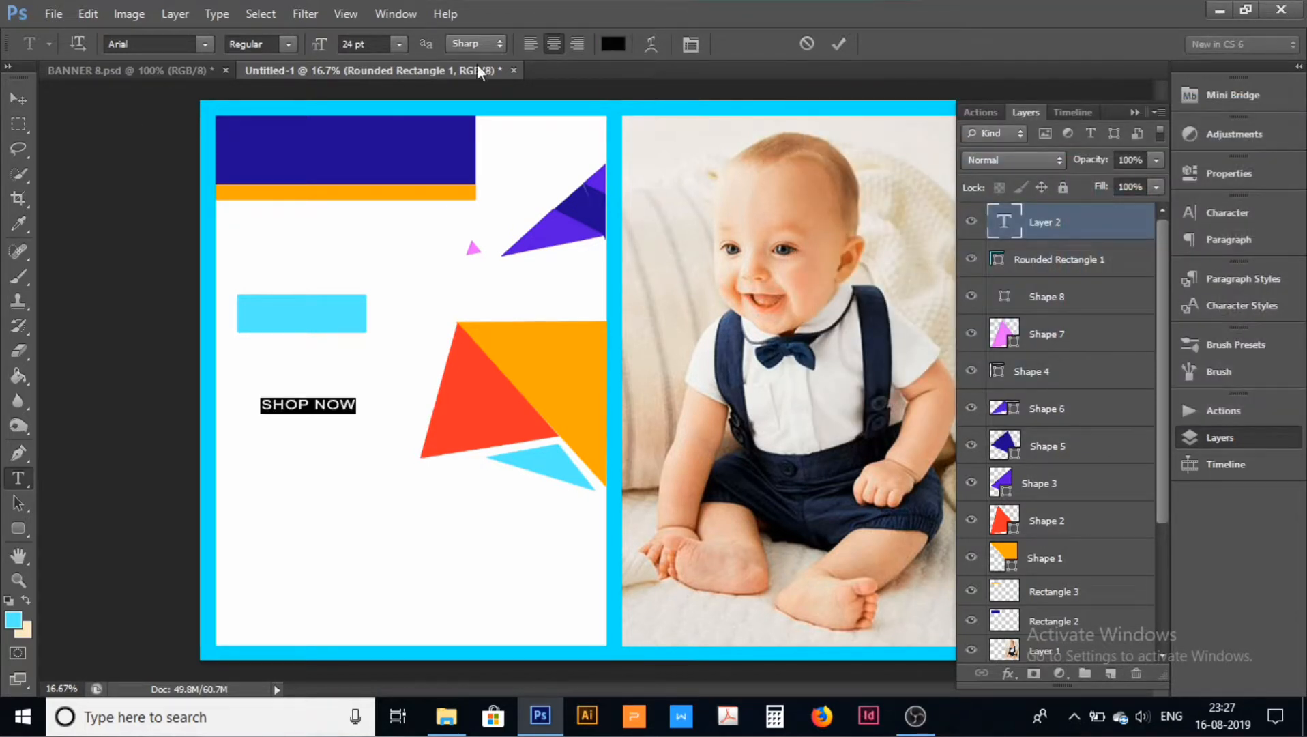
Step: Set the SHOP NOW text to 30 pt and centre it on the light-blue rounded rectangle
click(398, 45)
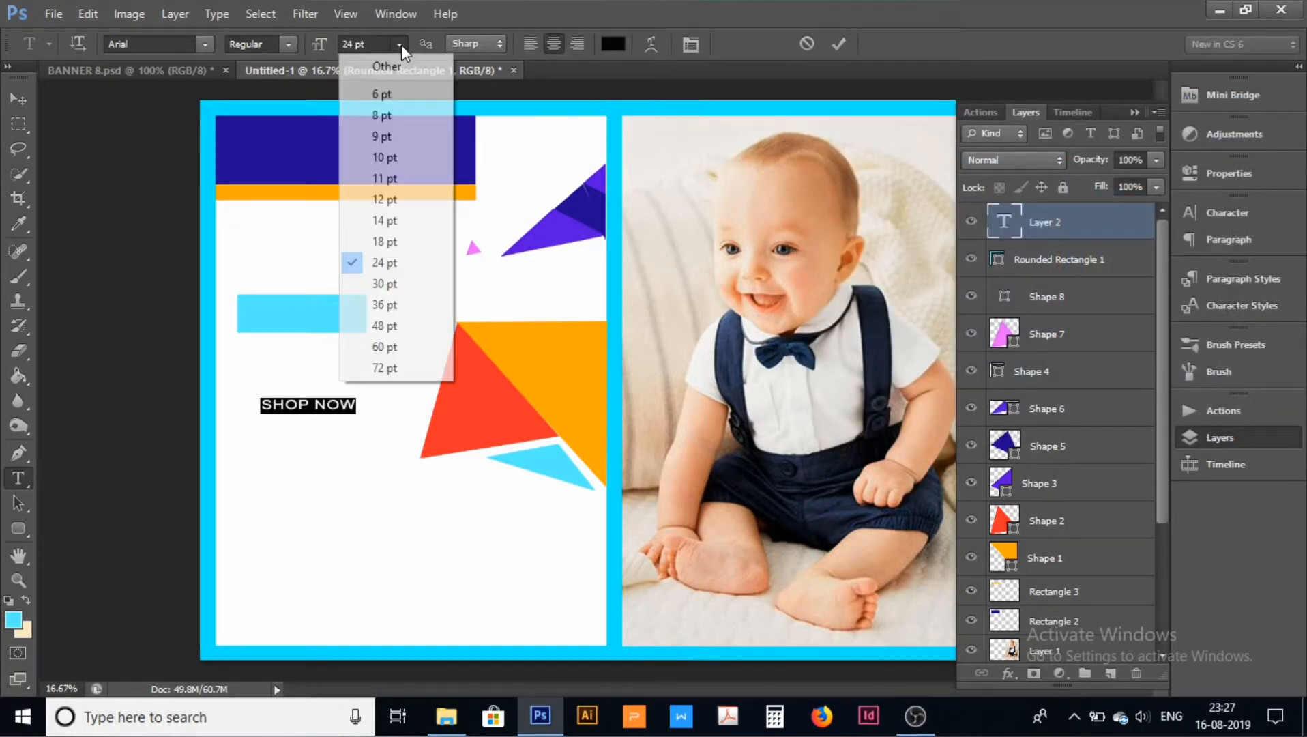
click(411, 327)
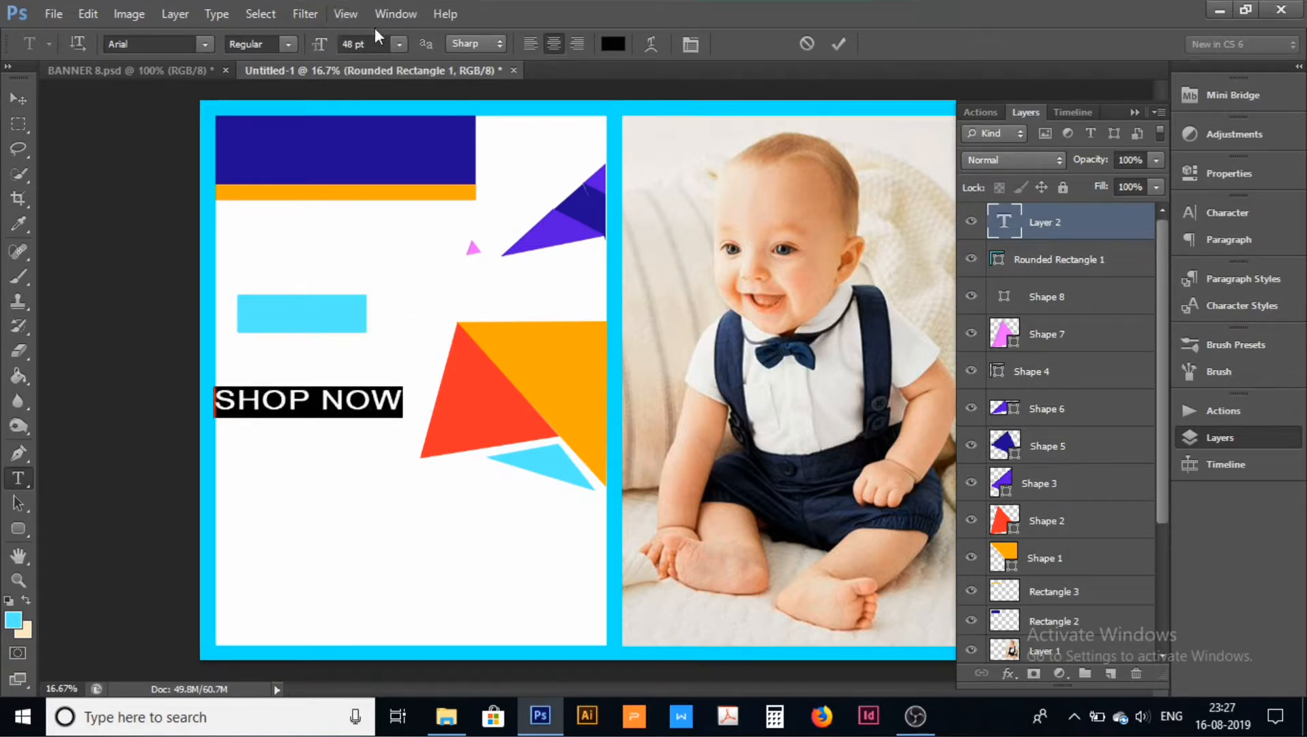
click(396, 49)
click(423, 280)
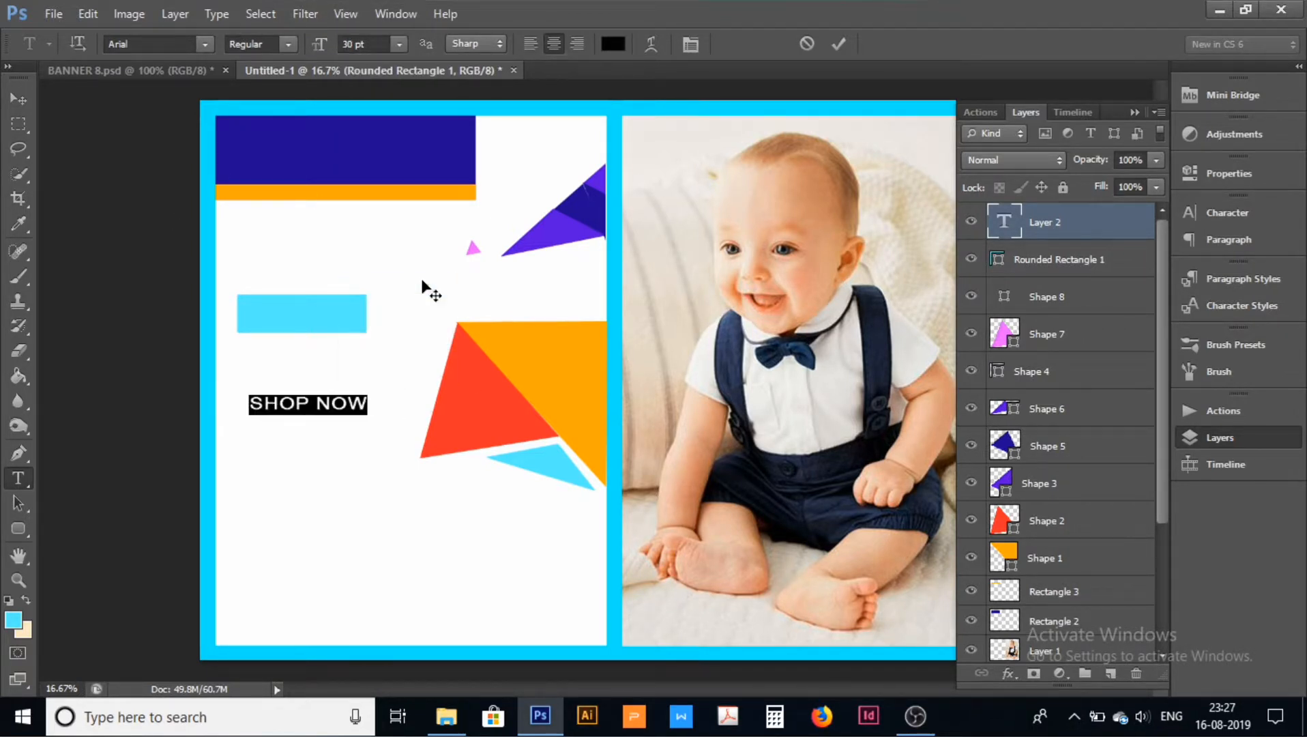
click(18, 99)
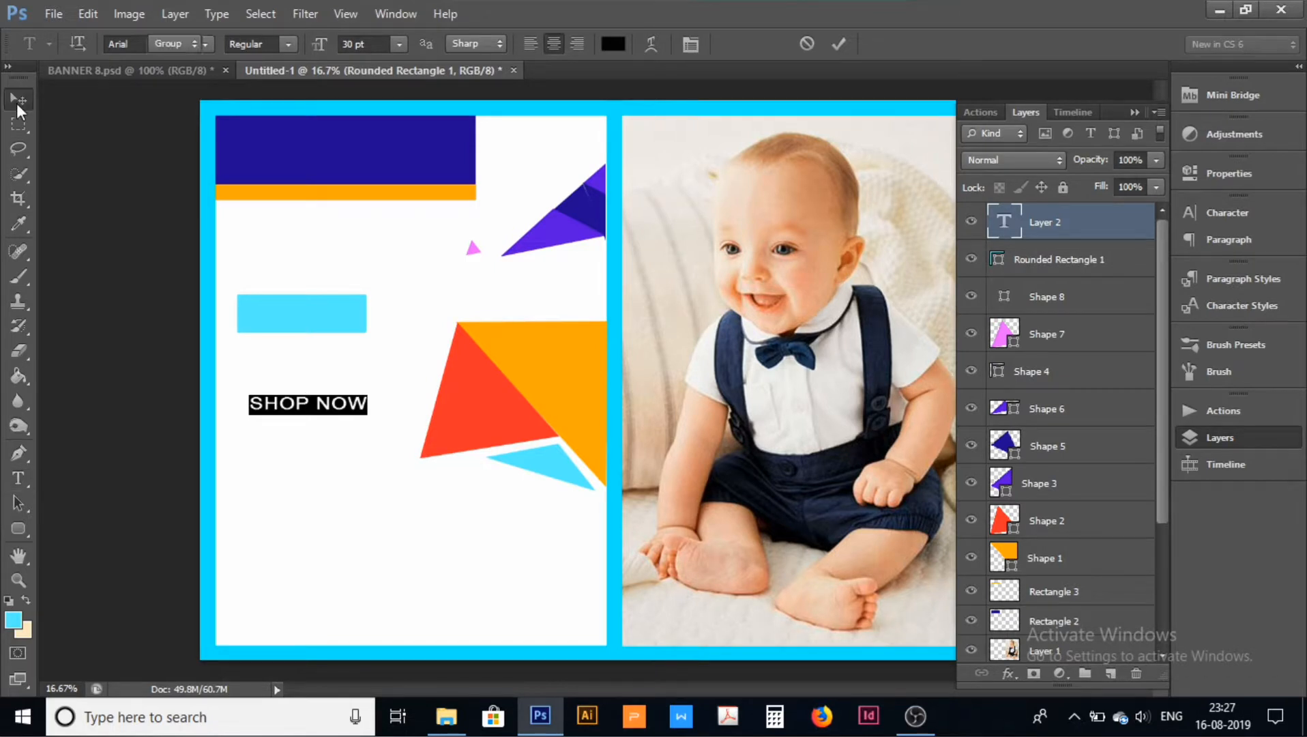
drag(355, 408, 337, 318)
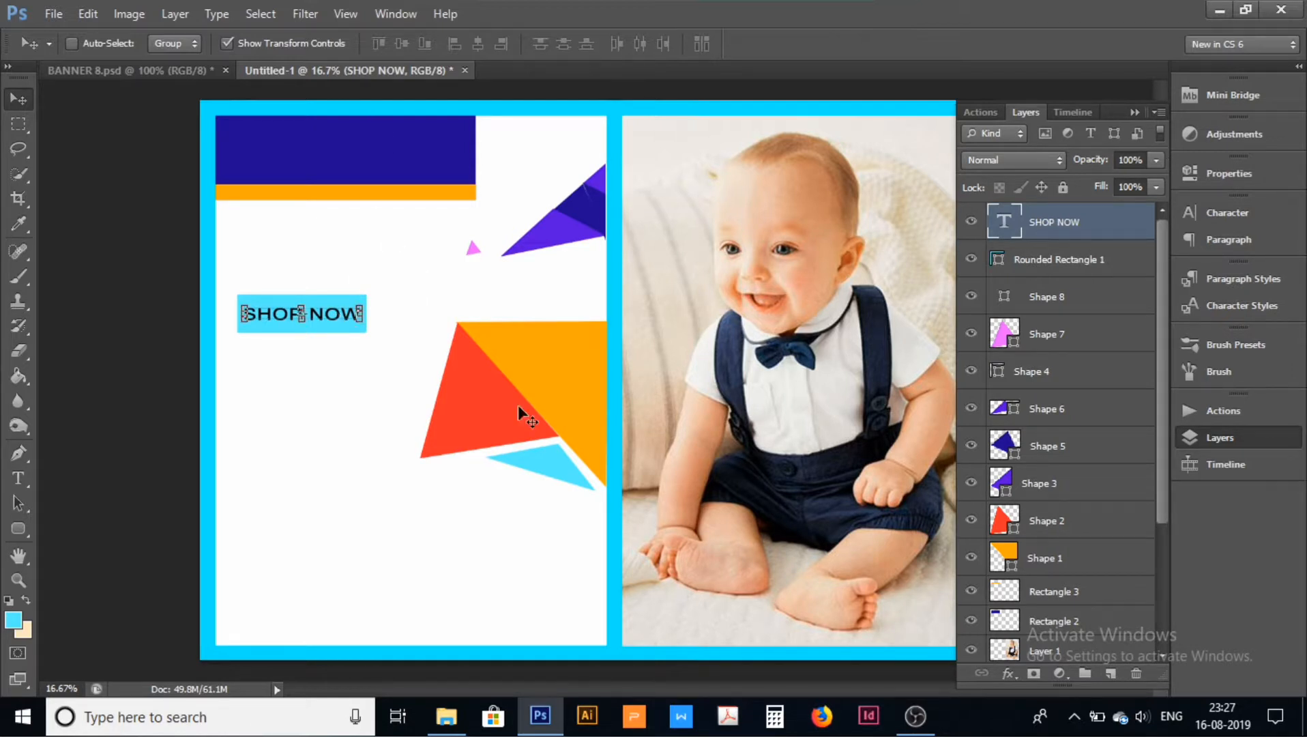
click(18, 124)
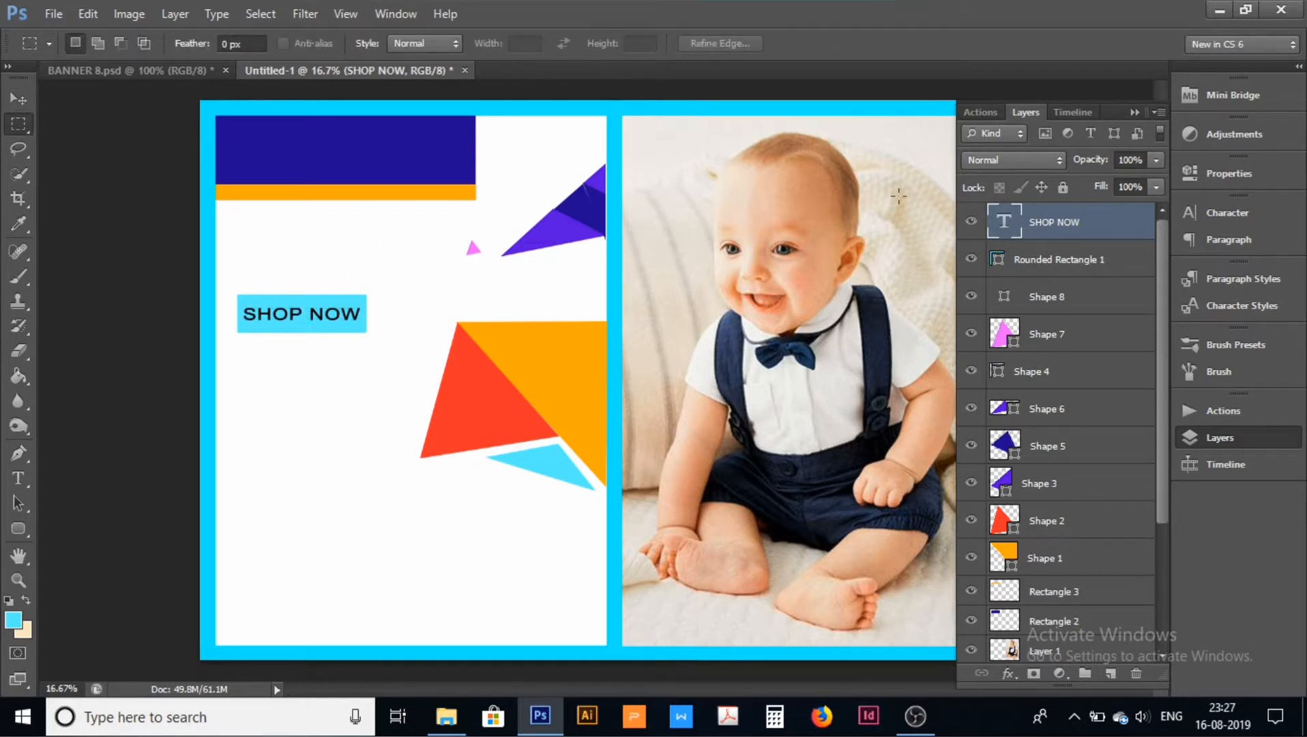
Step: Rasterize the rounded rectangle behind SHOP NOW and fill it with the orange sampled from the large triangle
click(1073, 262)
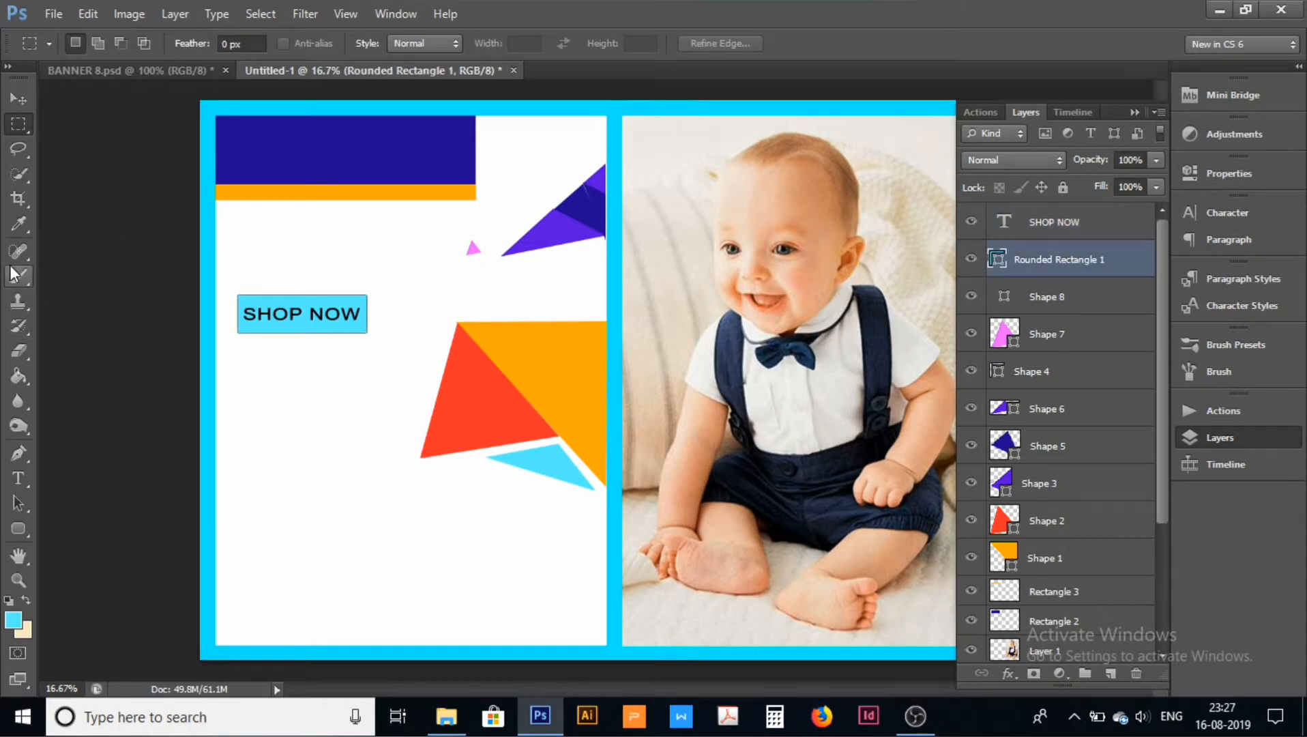
click(18, 224)
click(583, 362)
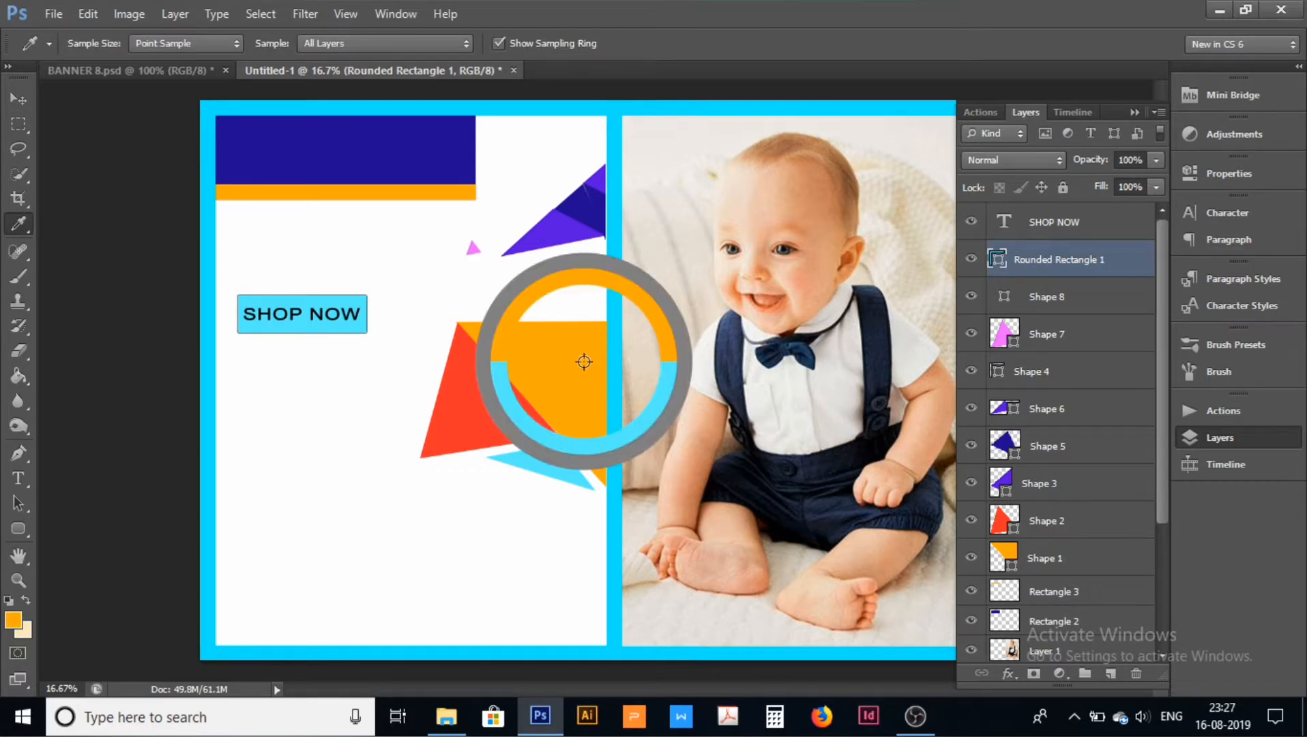
click(18, 375)
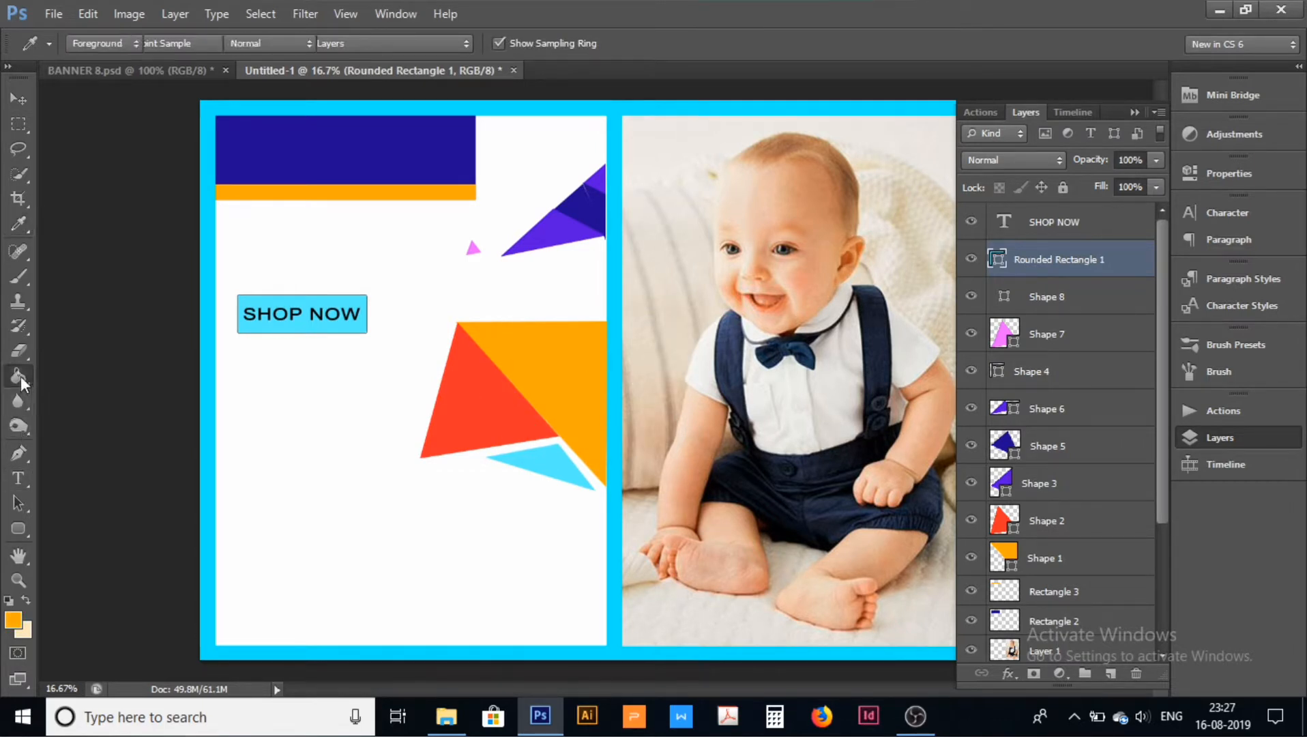
click(298, 318)
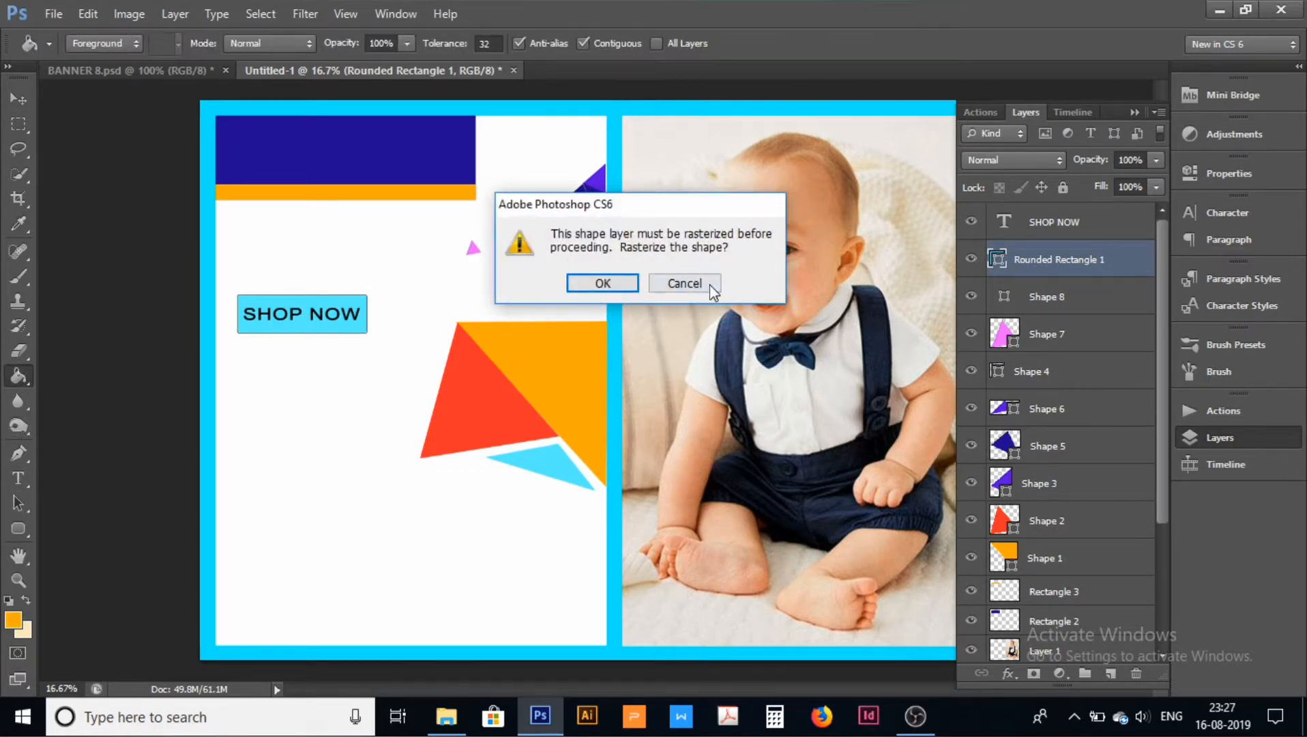
click(600, 283)
click(317, 322)
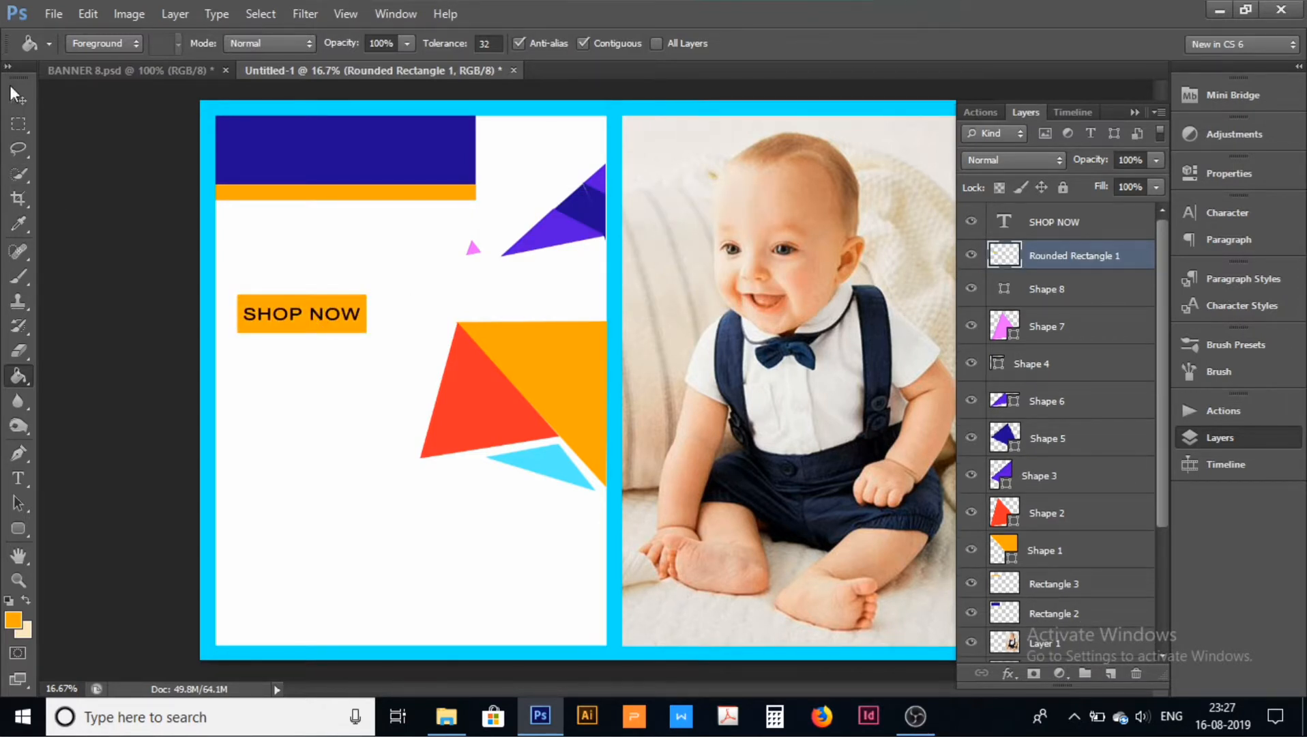
click(17, 104)
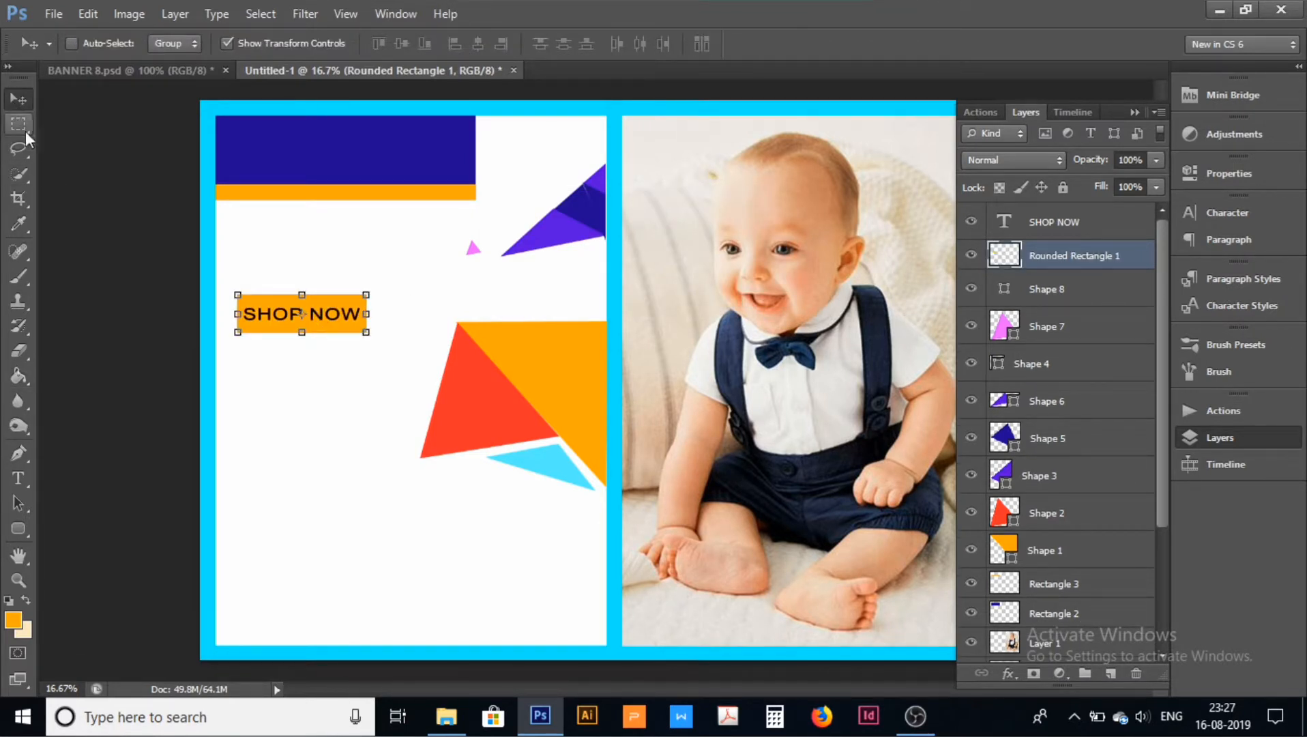
click(24, 127)
Step: Add a new layer above the orange button's layer and sample the red-orange of the large triangle
click(18, 453)
click(1112, 674)
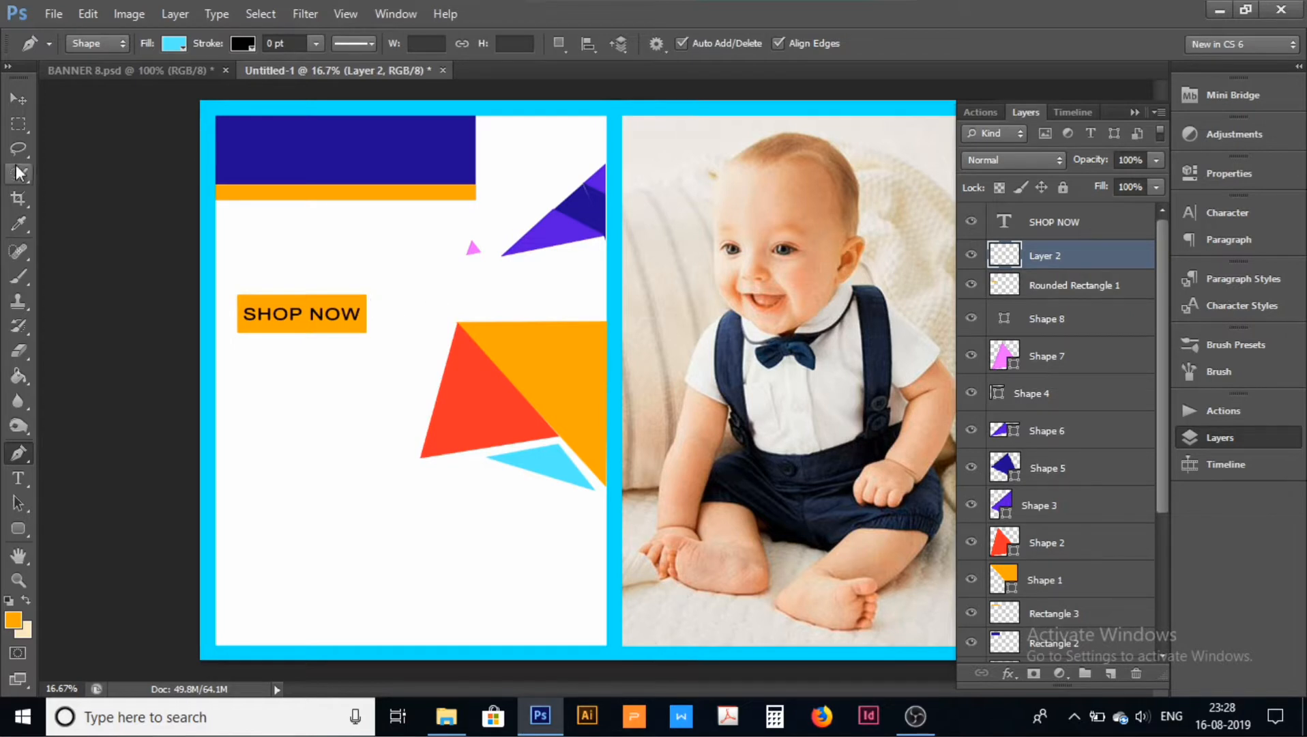
click(18, 223)
click(445, 400)
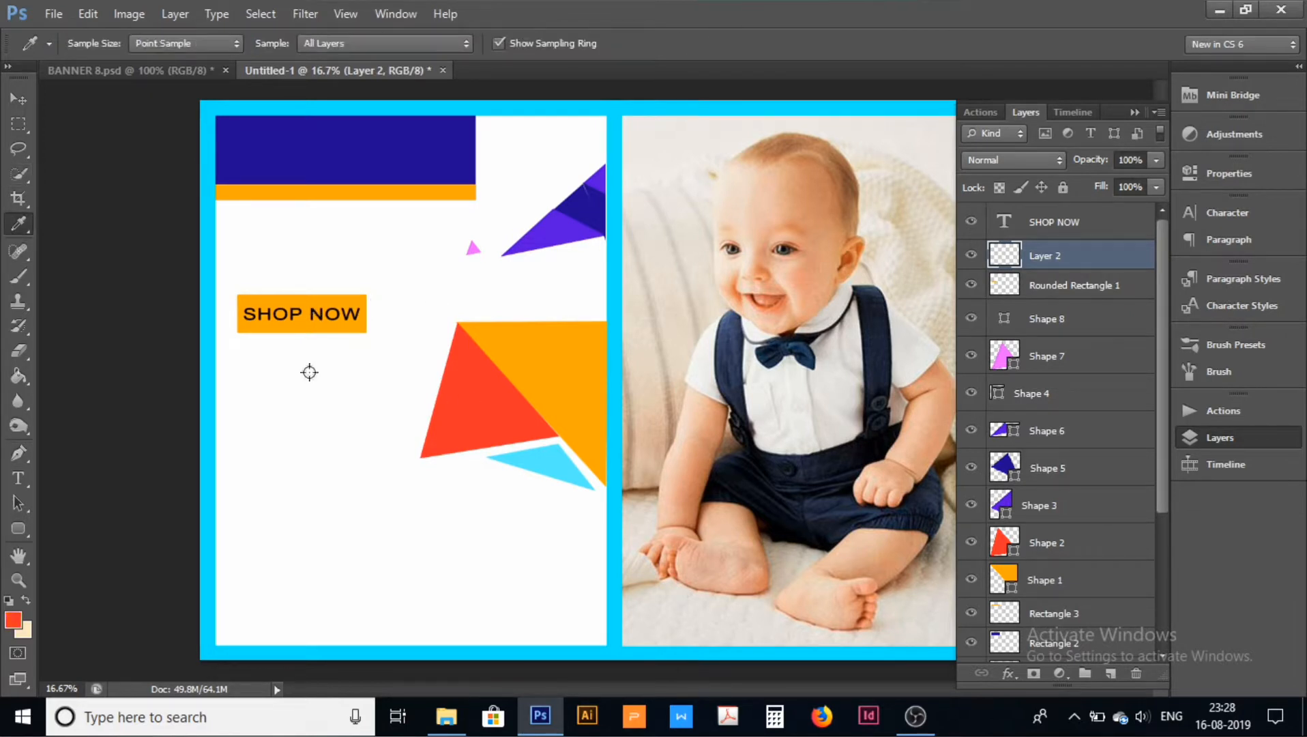
Step: Draw a red-orange triangle about 96 px wide and 114 px high pointing away from the SHOP NOW button's right edge, then switch to BANNER 8.psd
click(18, 454)
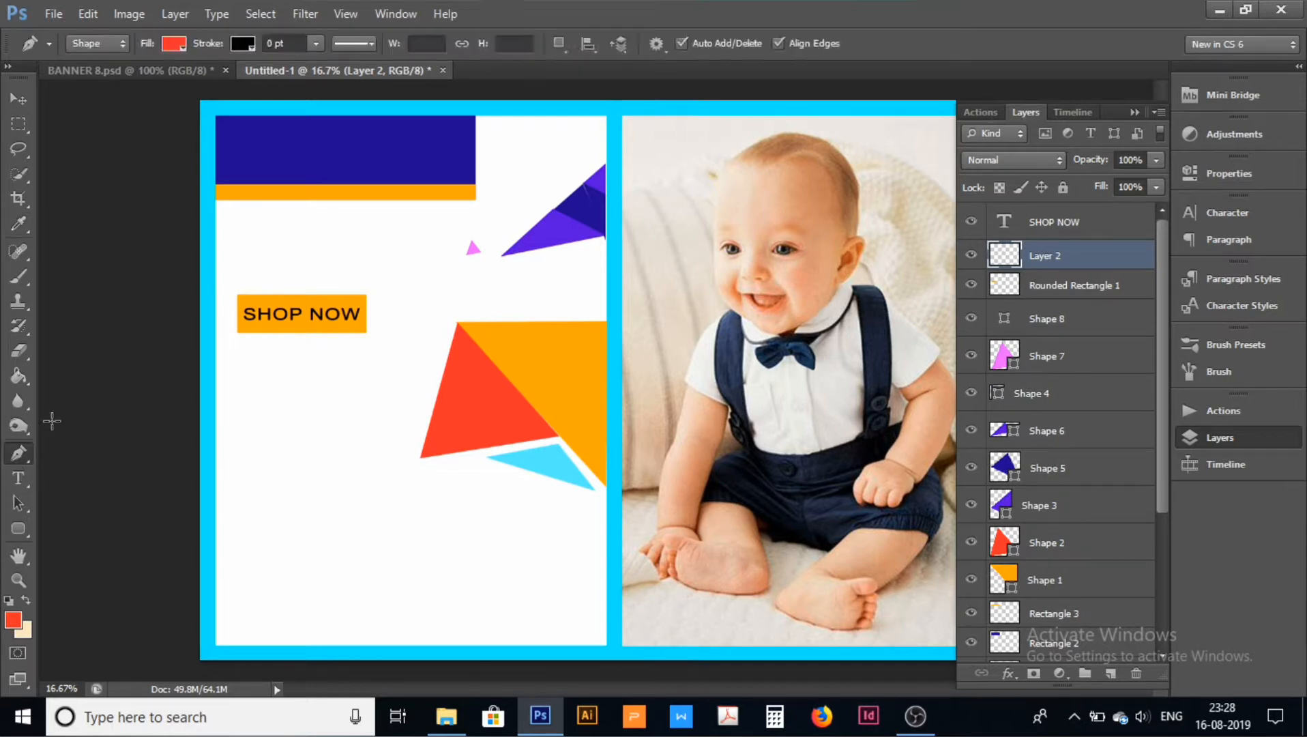
click(374, 304)
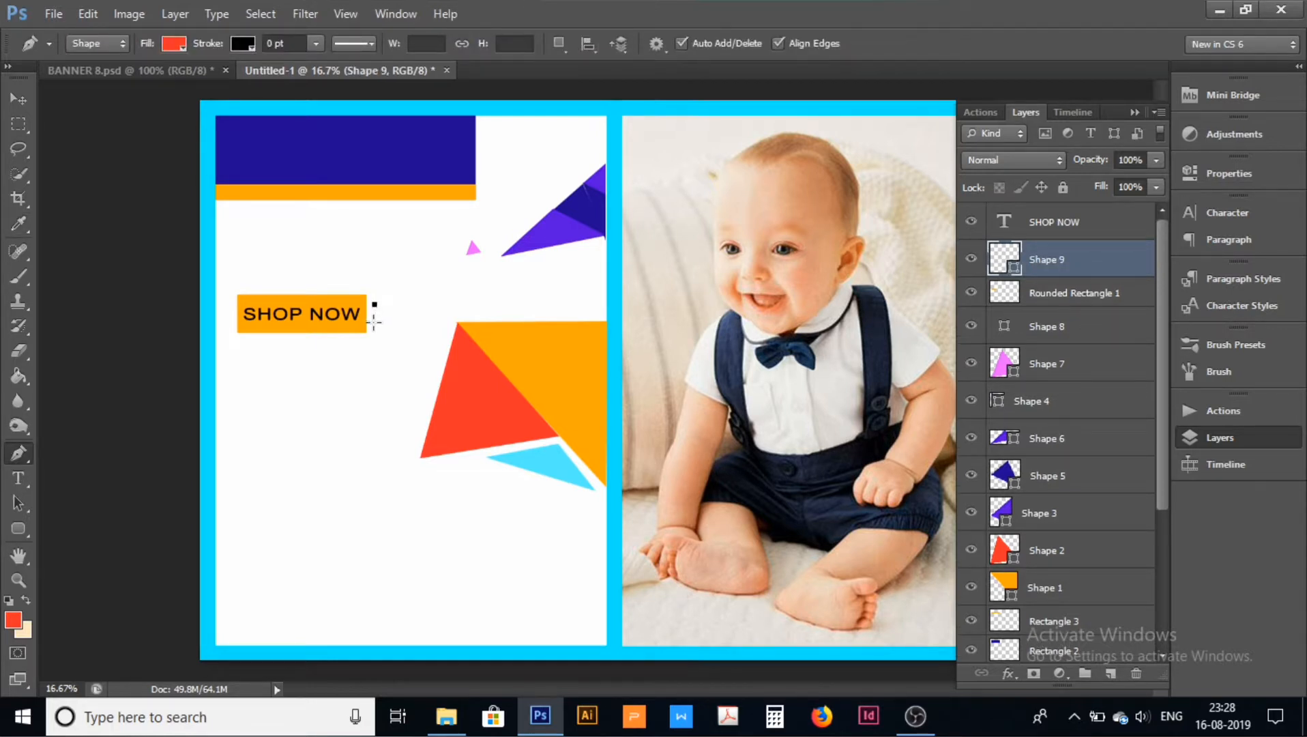
click(375, 322)
click(387, 315)
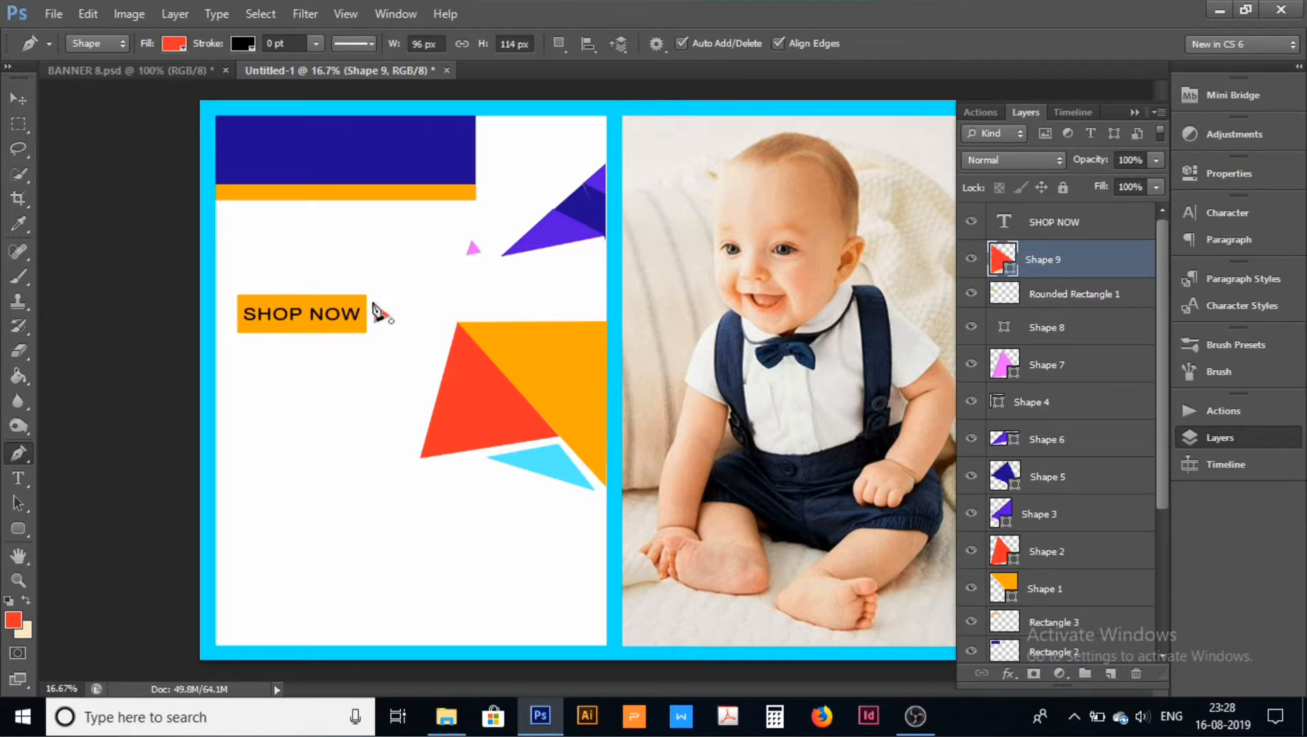
click(20, 100)
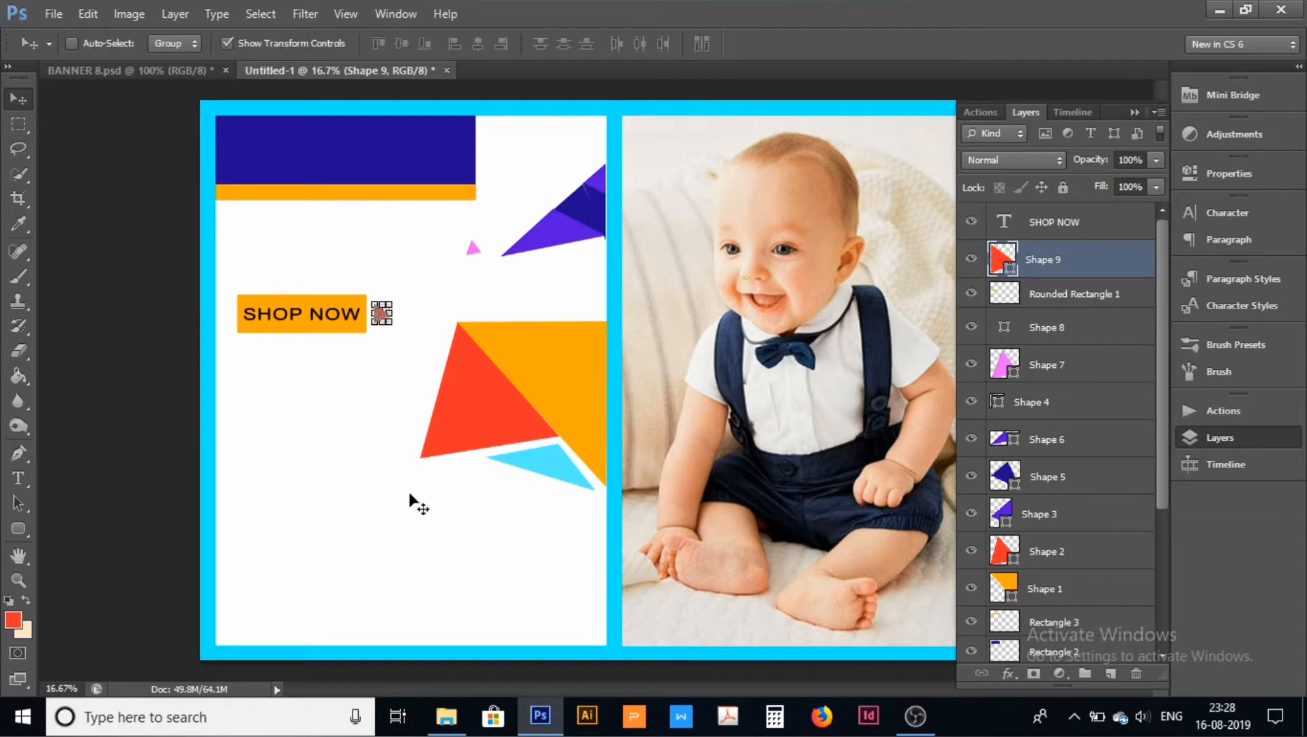
click(15, 126)
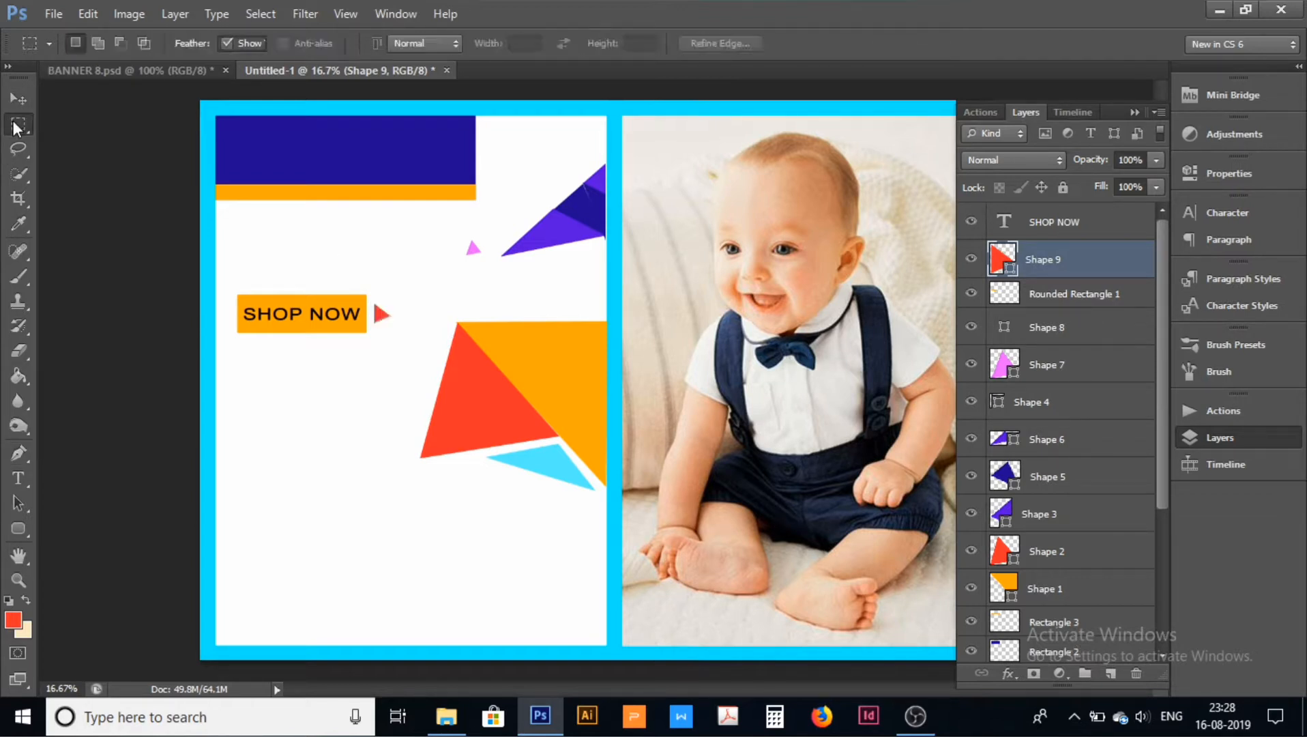
click(107, 76)
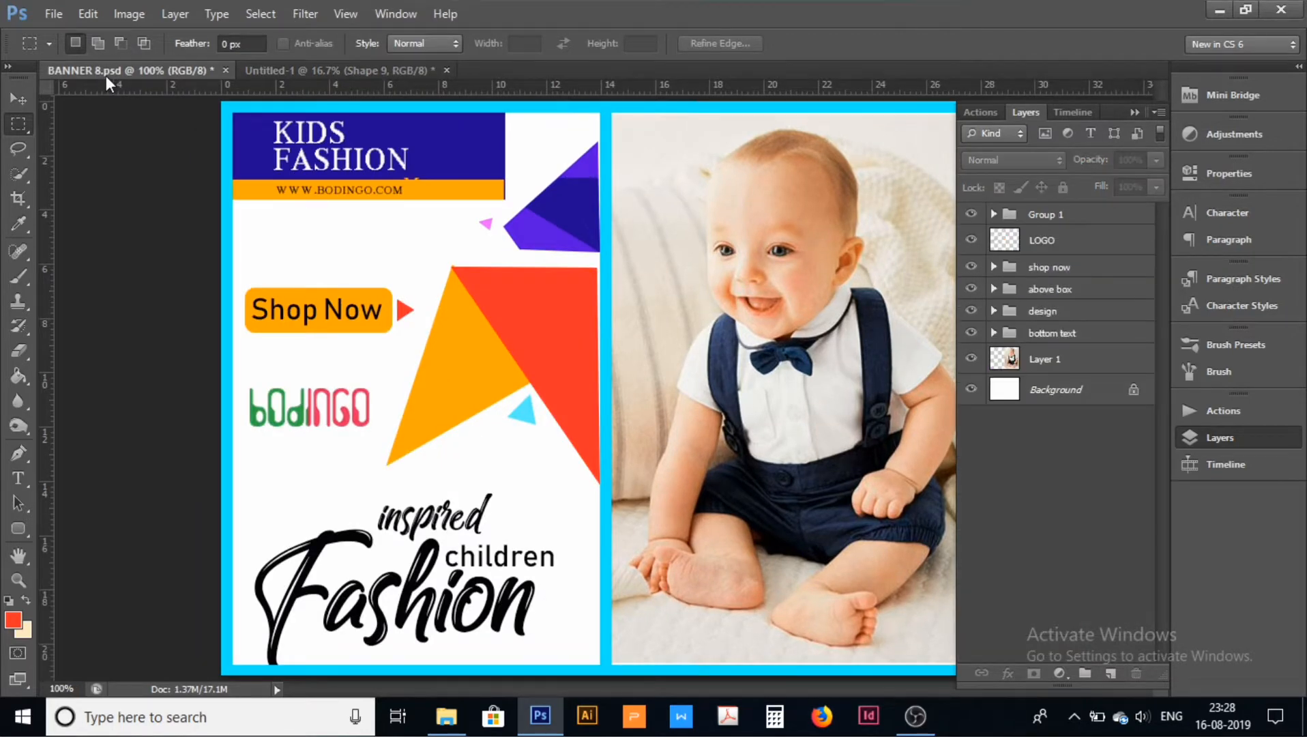
Step: Start a new text line below the SHOP NOW button in Untitled-1 and set its colour to near-black 050505
click(333, 72)
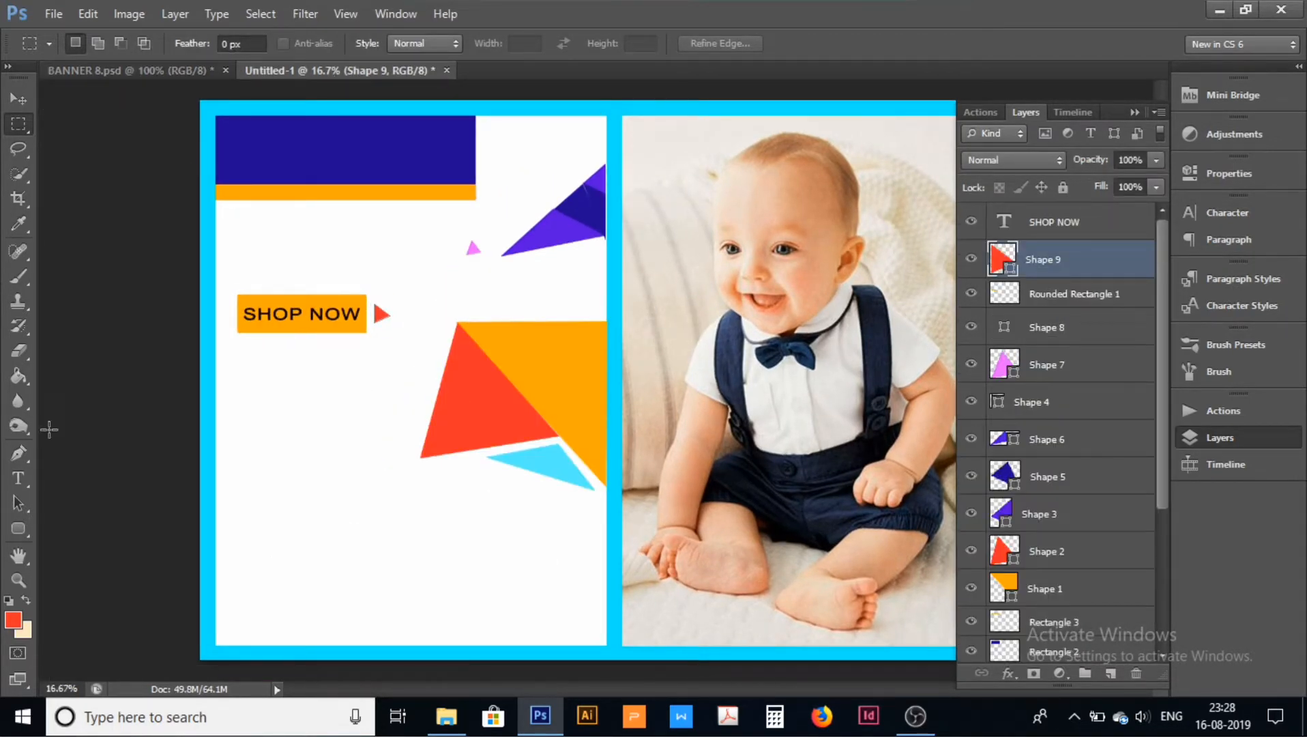
click(18, 477)
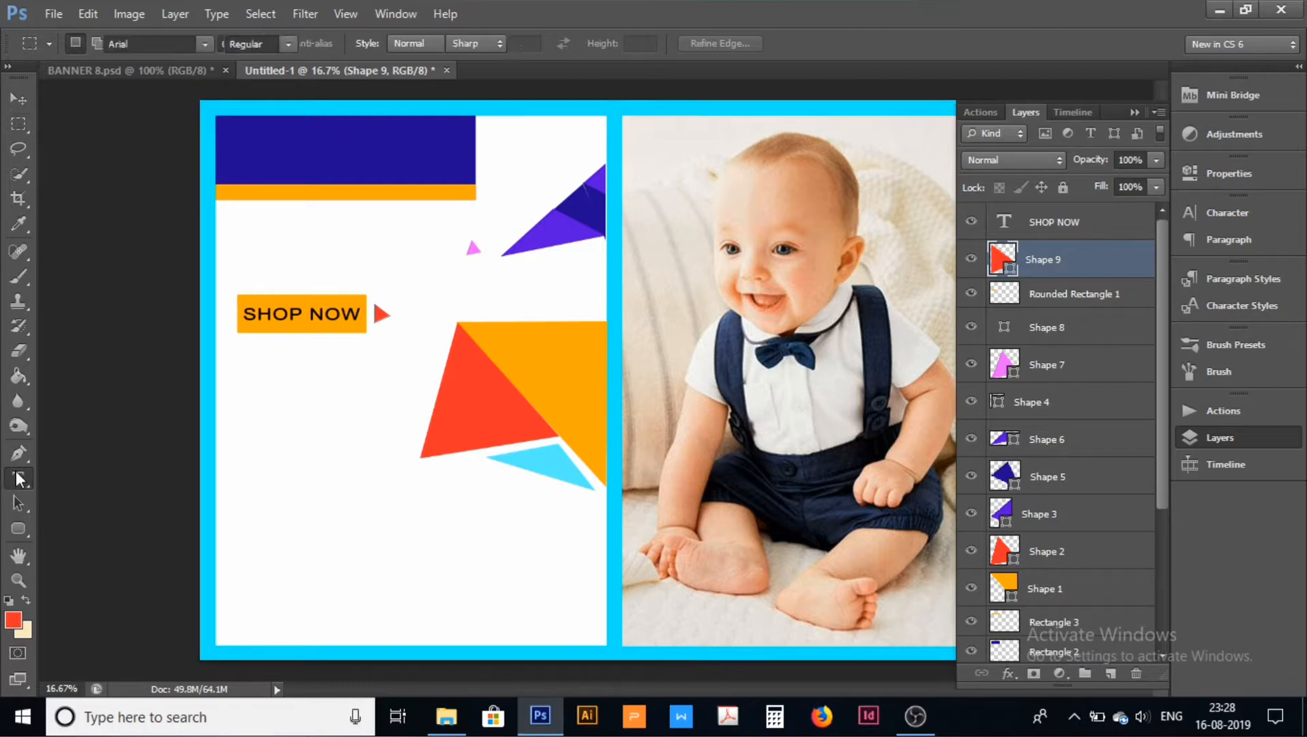
click(331, 408)
text(www)
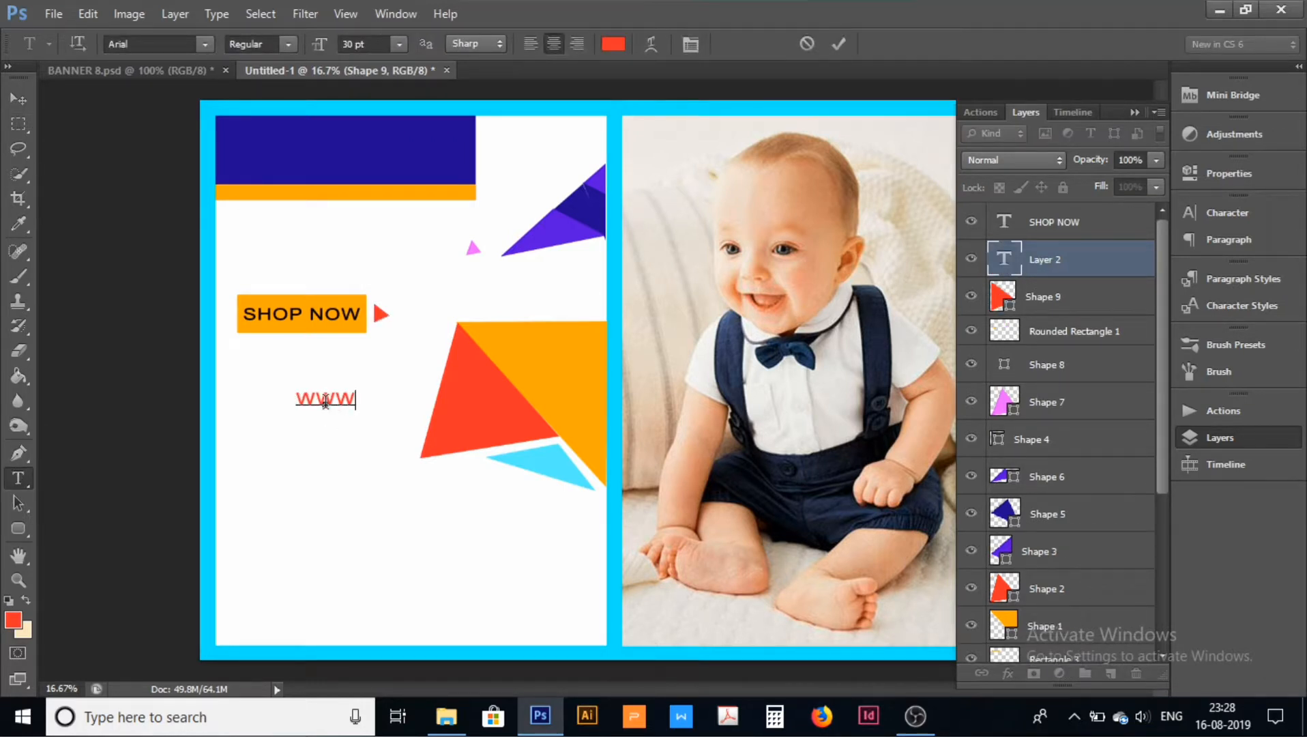
key(BackSpace)
key(BackSpace)
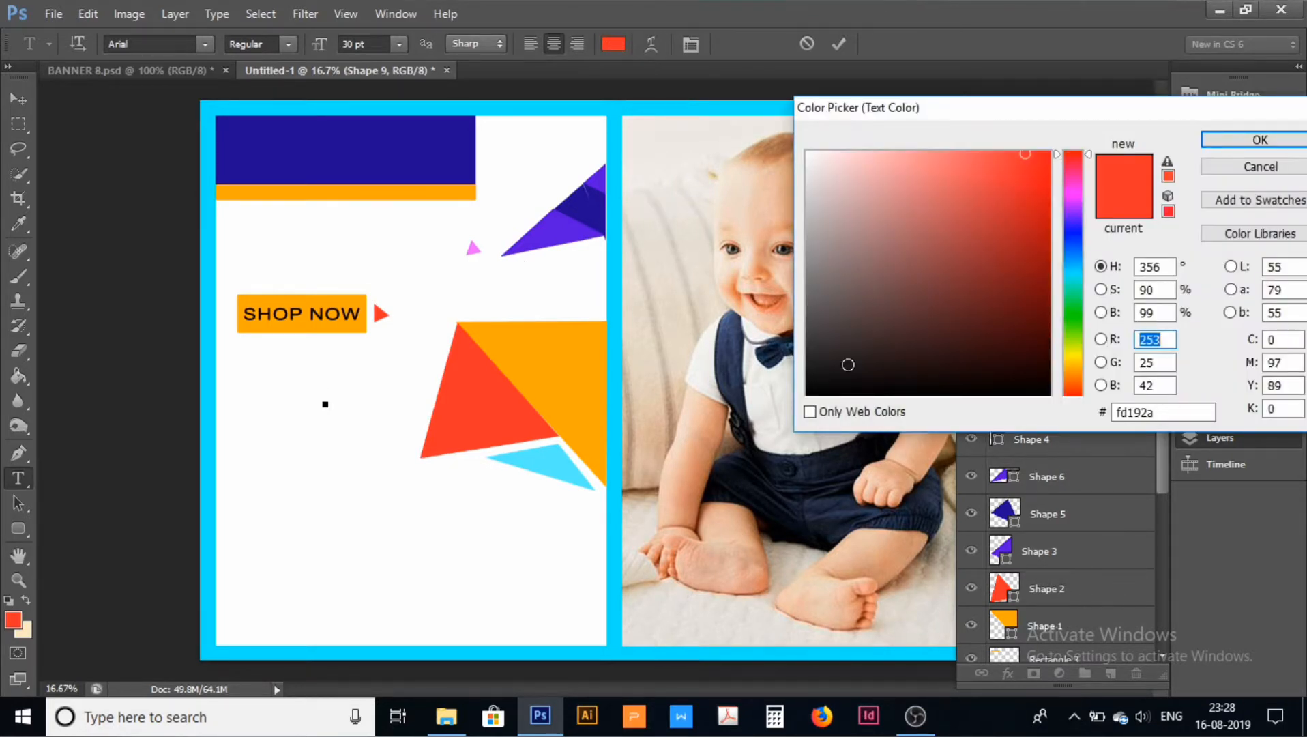
click(812, 390)
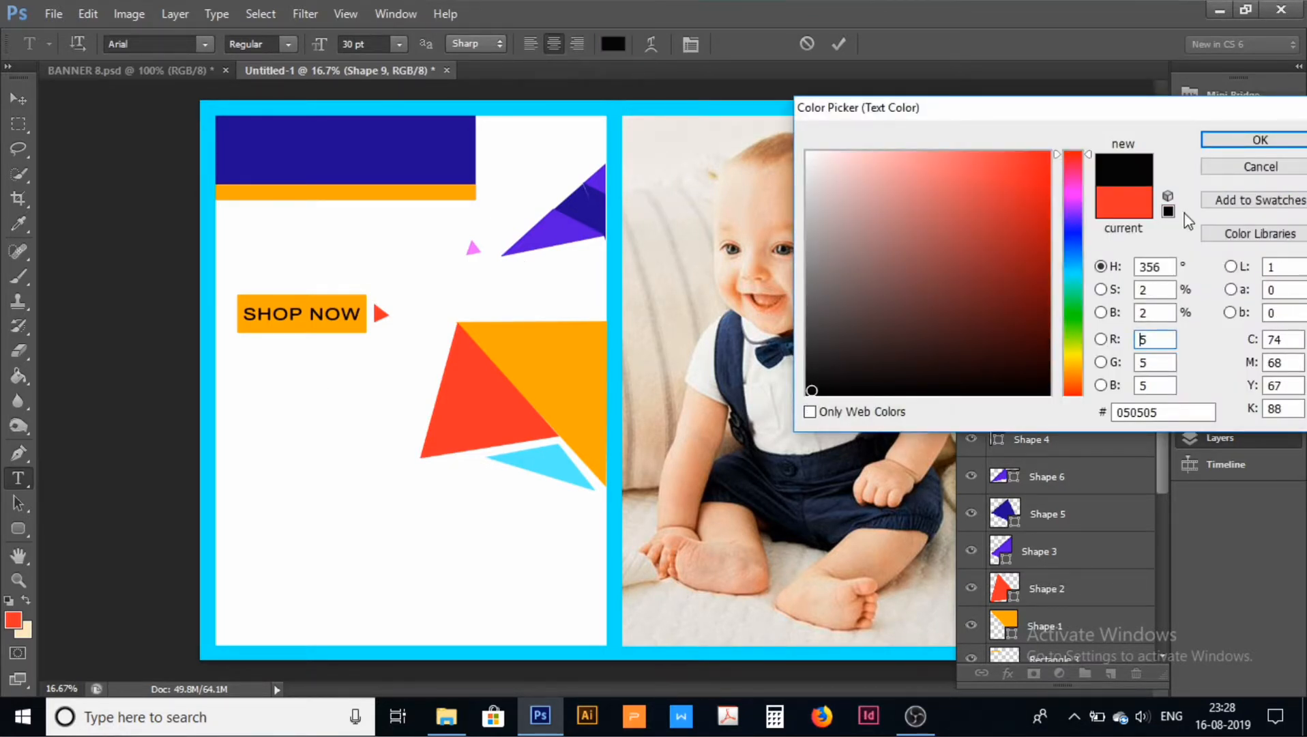
click(1227, 144)
click(1228, 145)
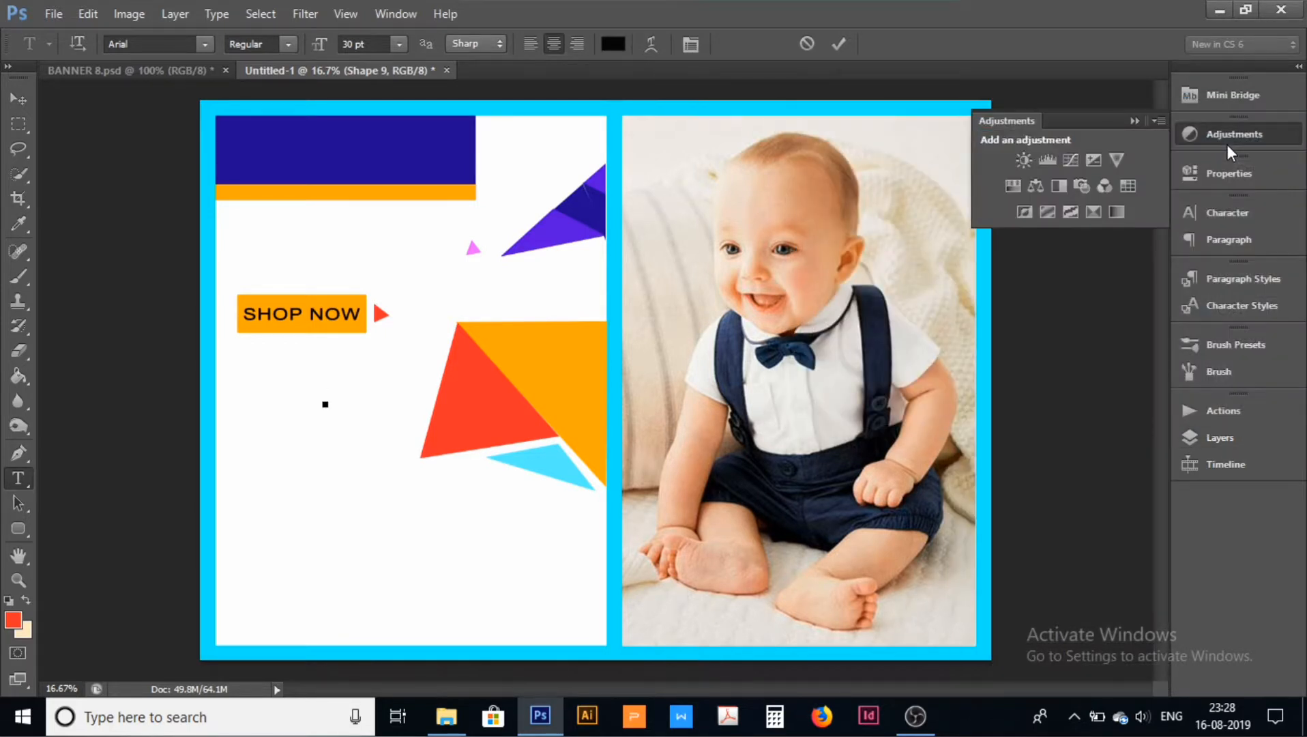
text(www.BO)
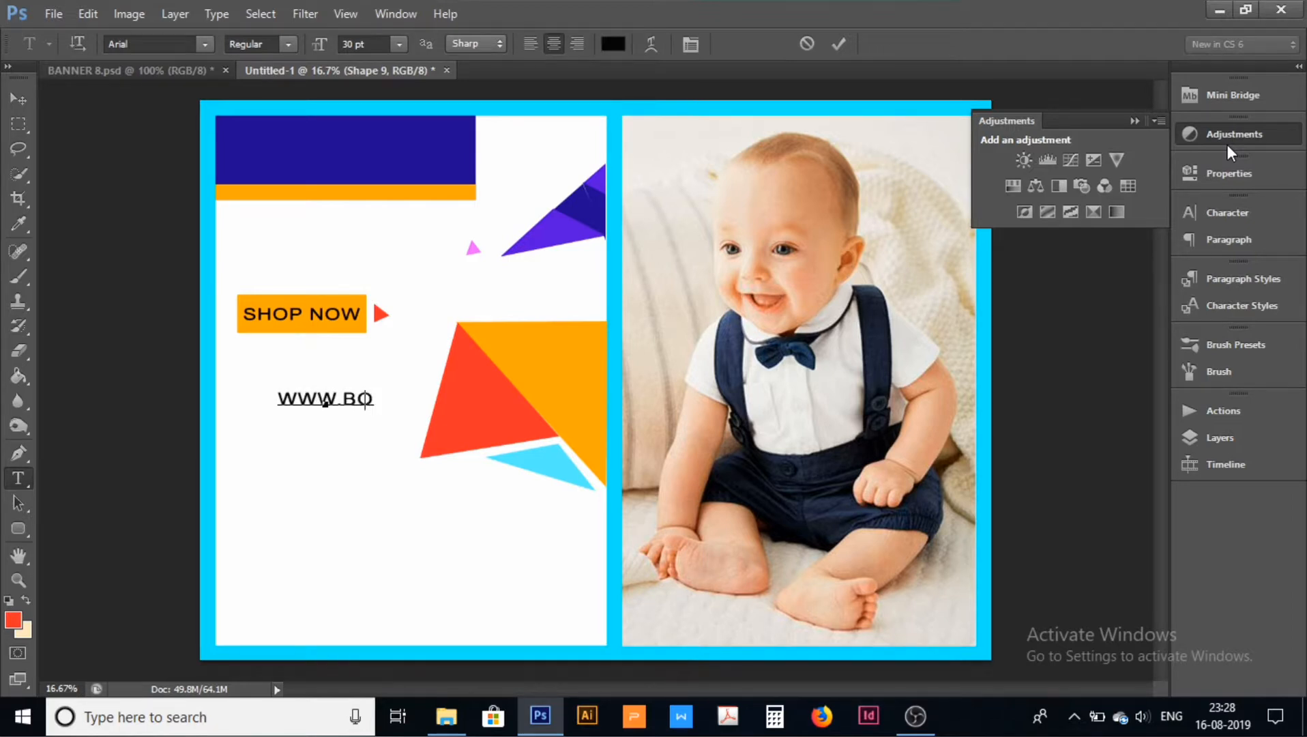
key(BackSpace)
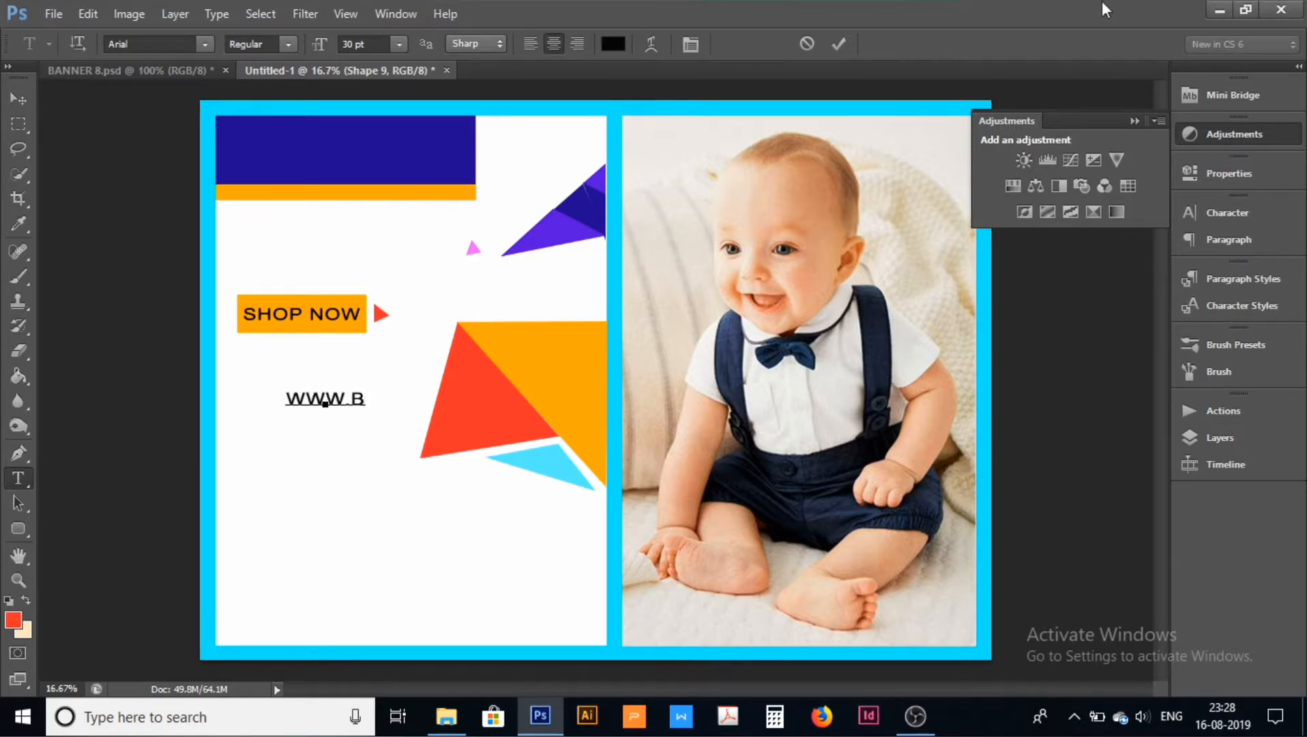
click(110, 66)
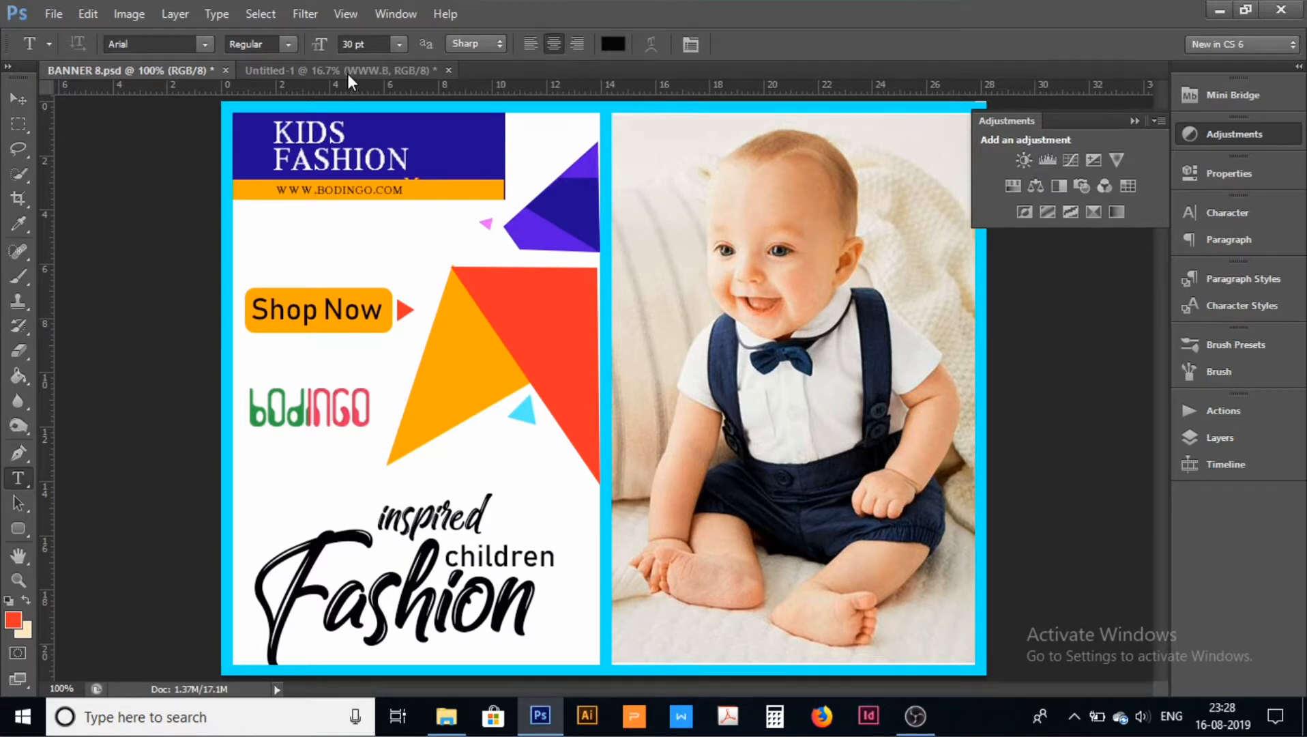
click(348, 72)
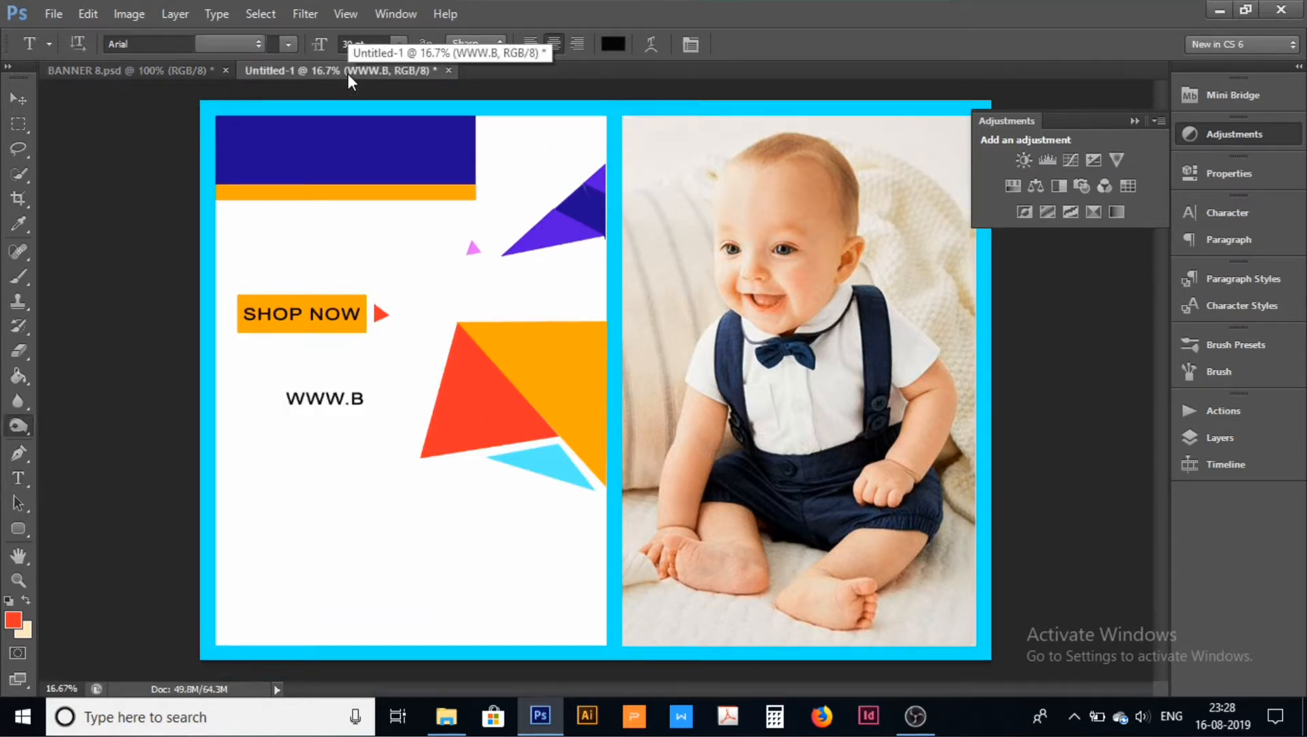
key(i)
key(o)
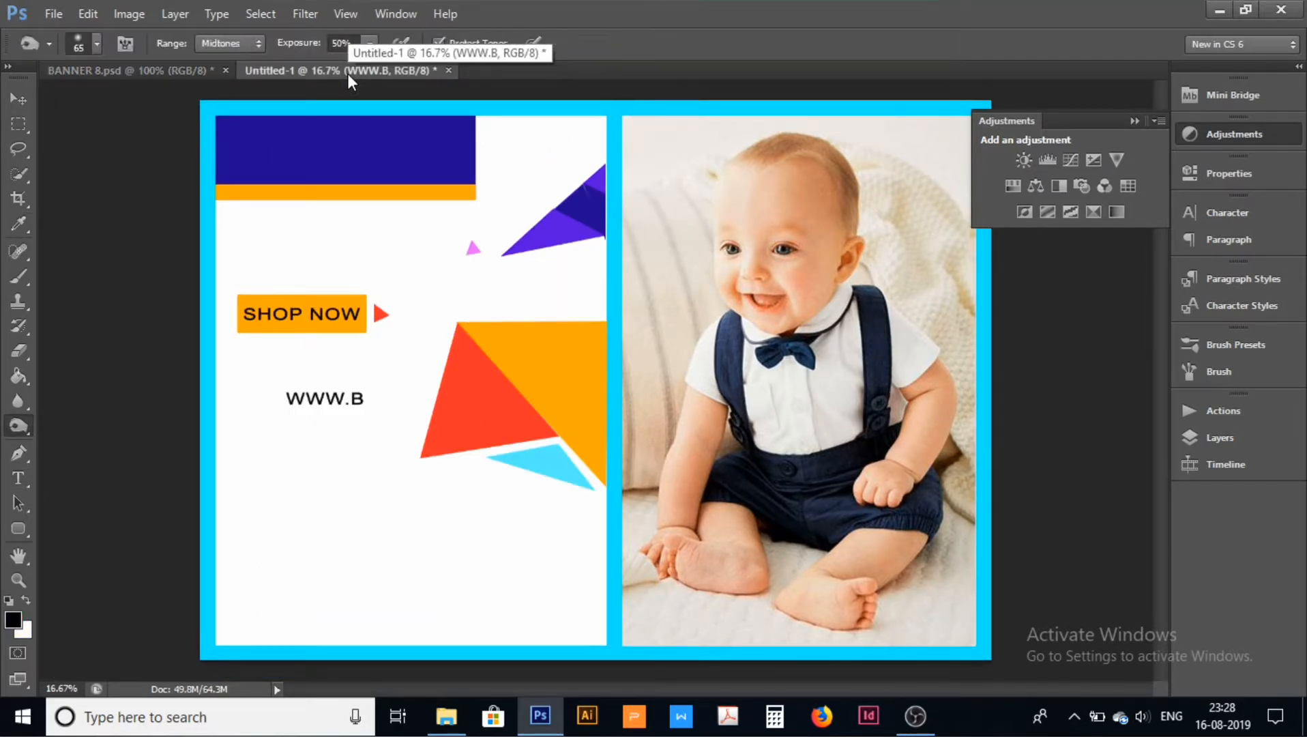
click(32, 478)
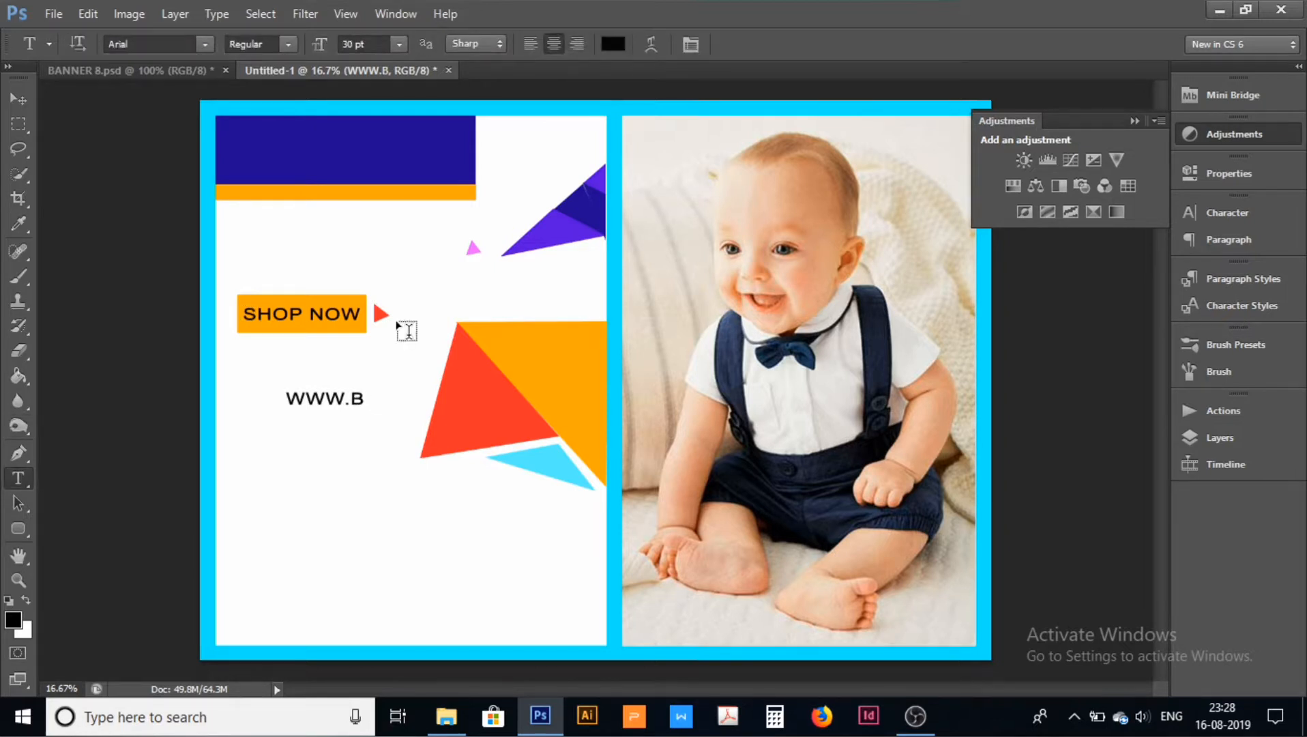
click(362, 398)
text(DDINGO)
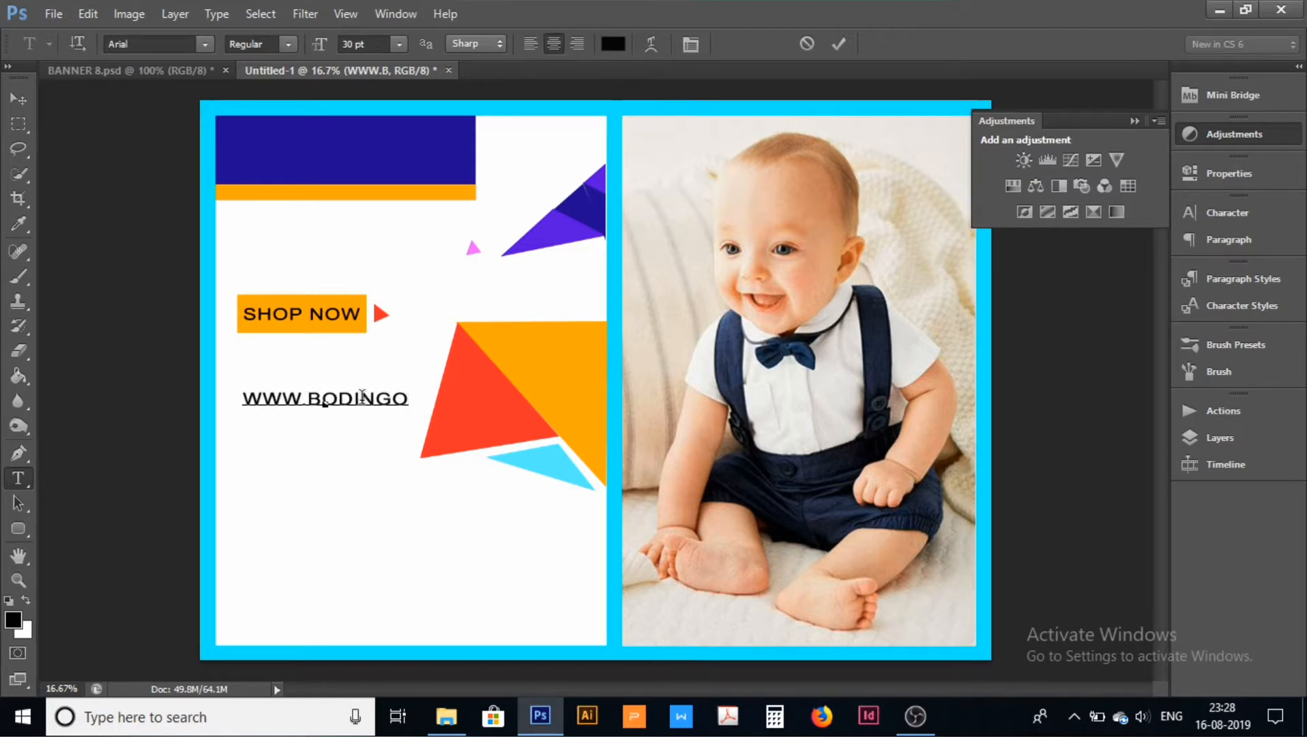
text(.COM)
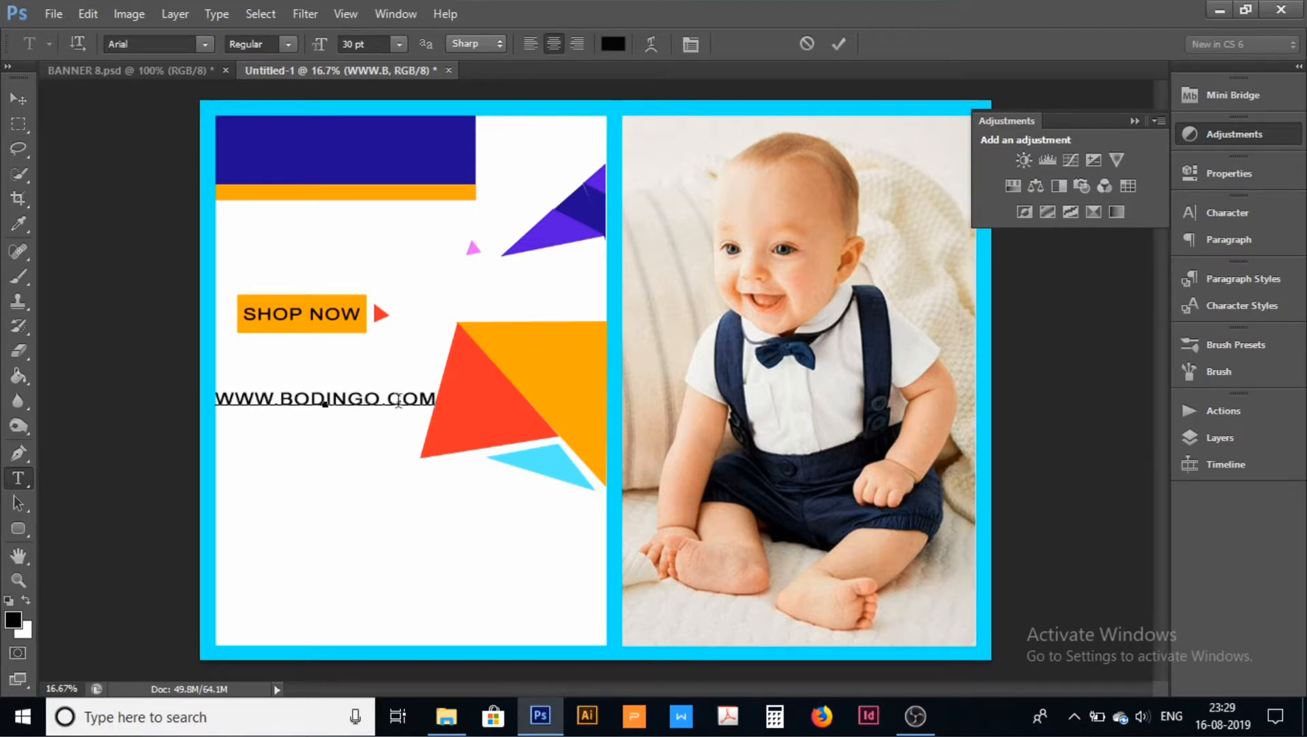
drag(436, 401, 70, 428)
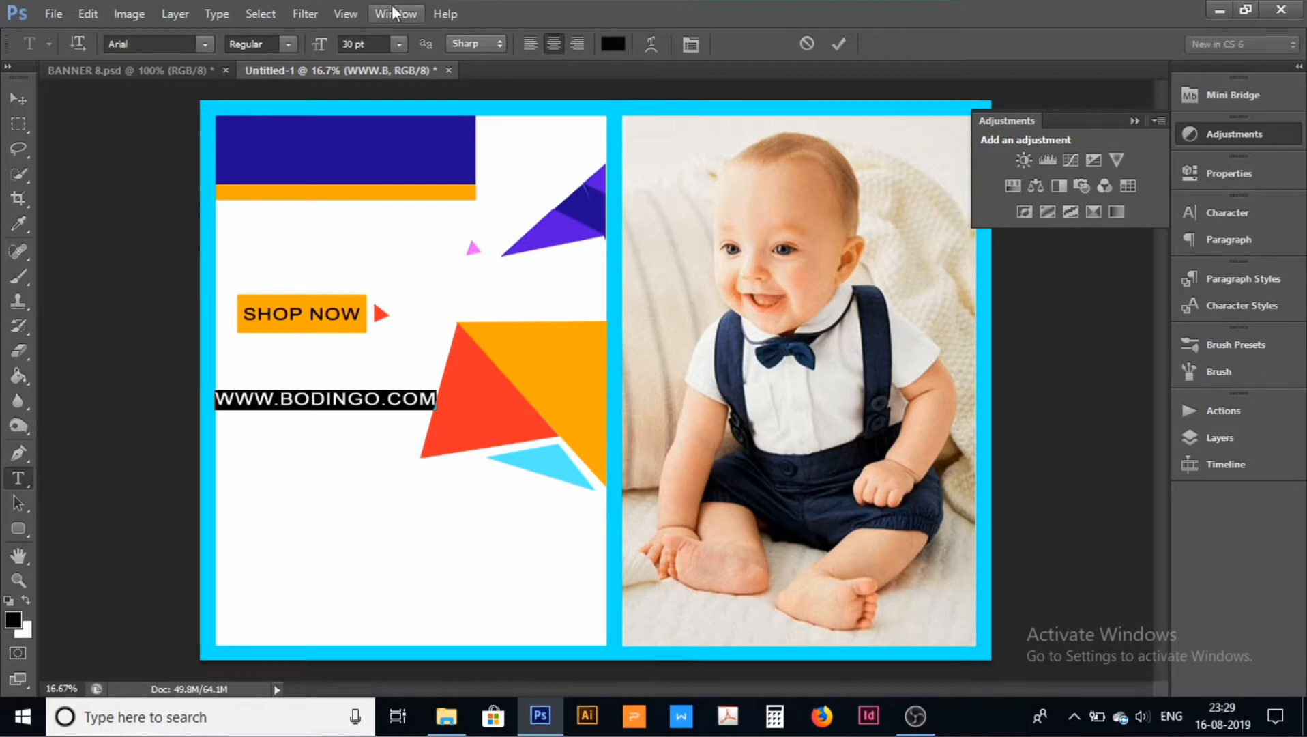
click(398, 43)
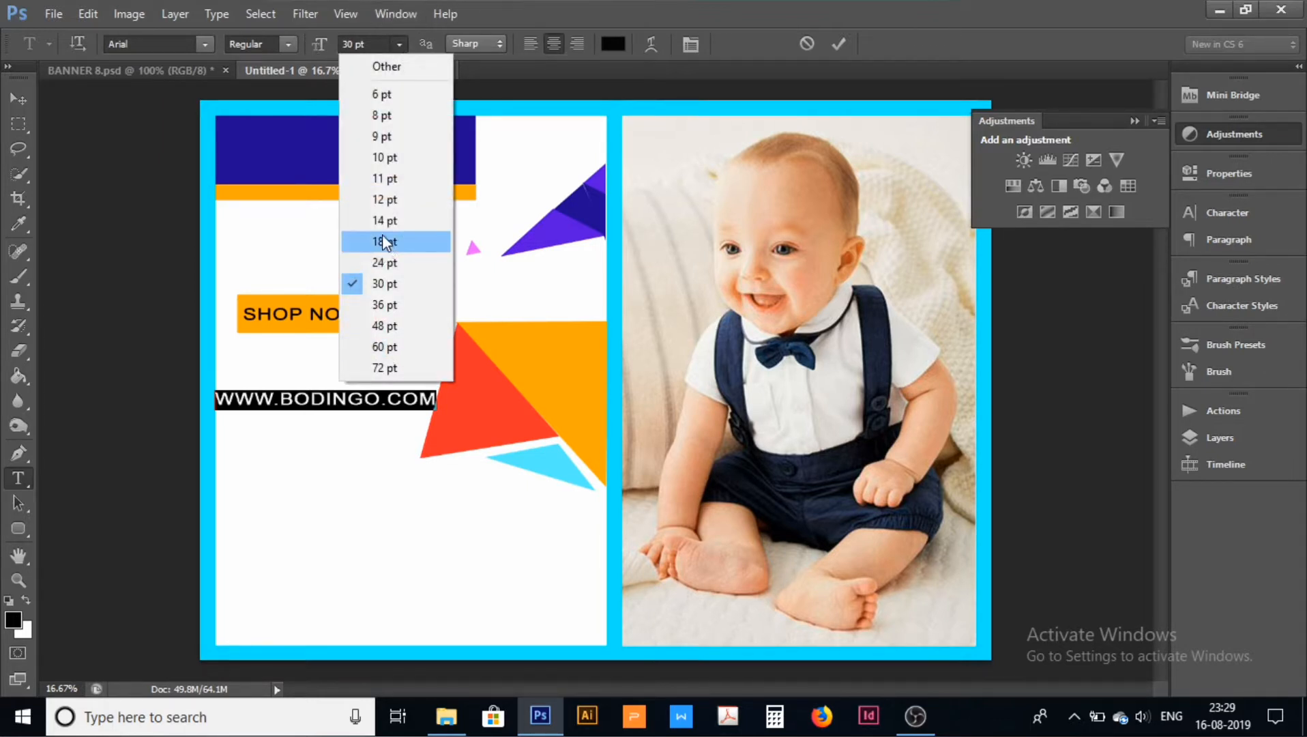
click(386, 222)
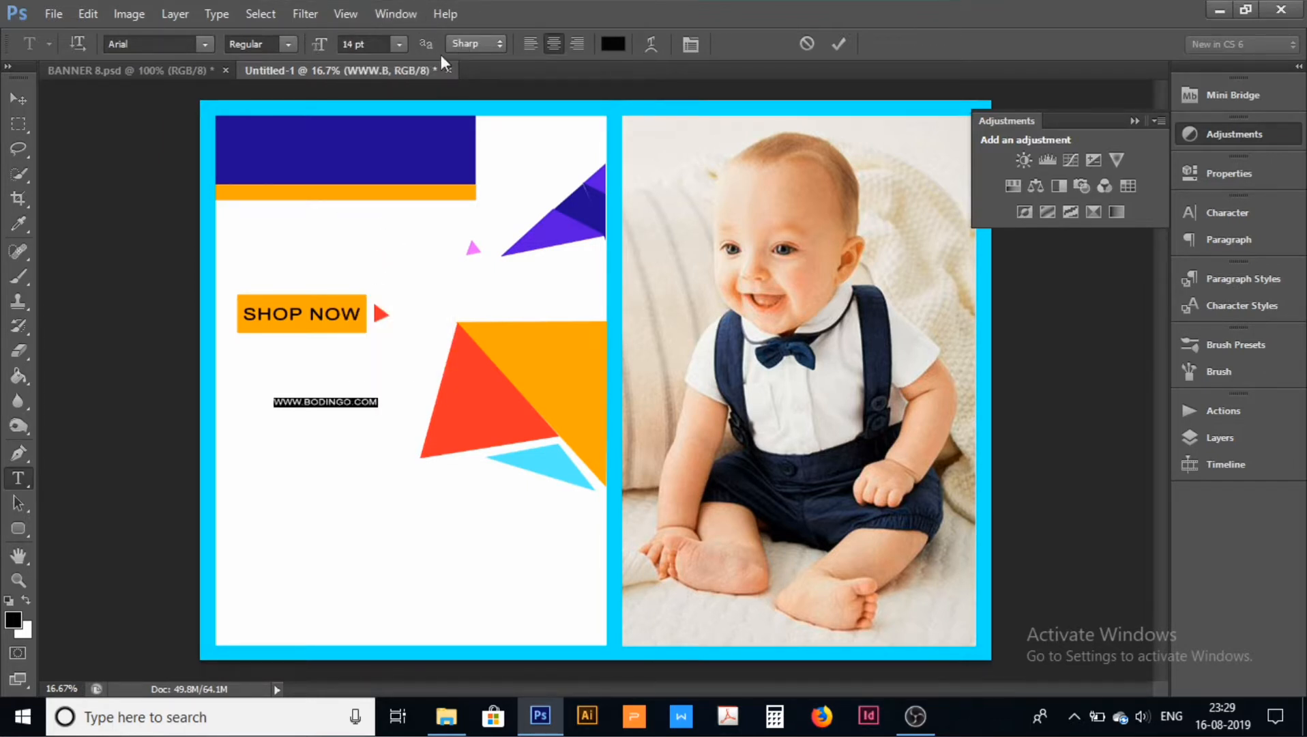
click(399, 44)
click(413, 267)
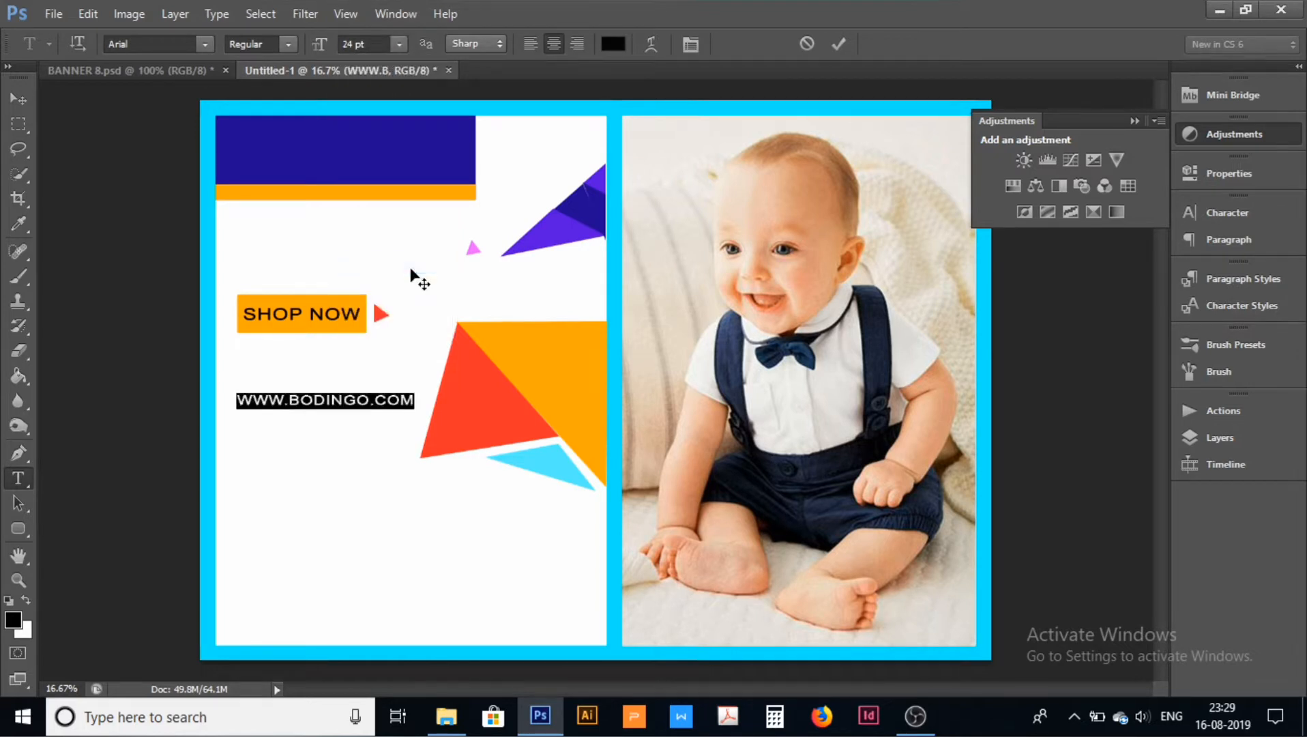
click(16, 101)
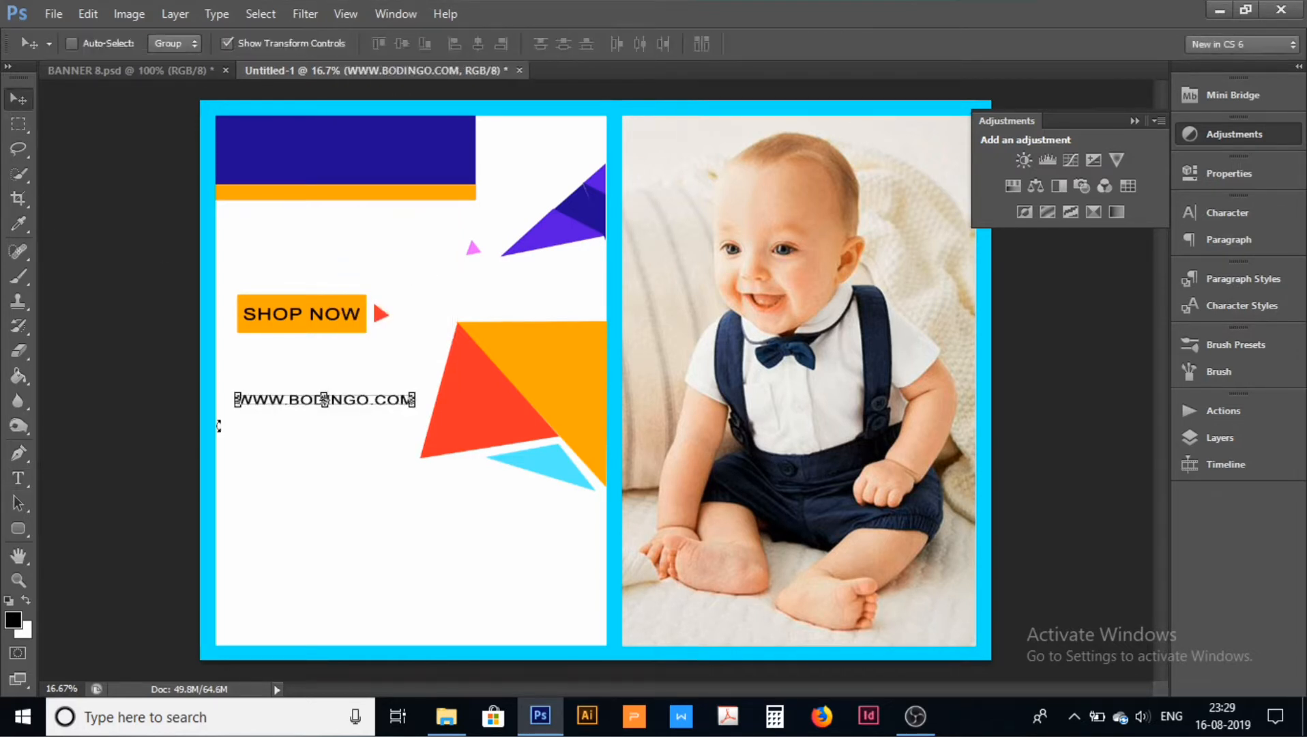
drag(359, 408, 346, 200)
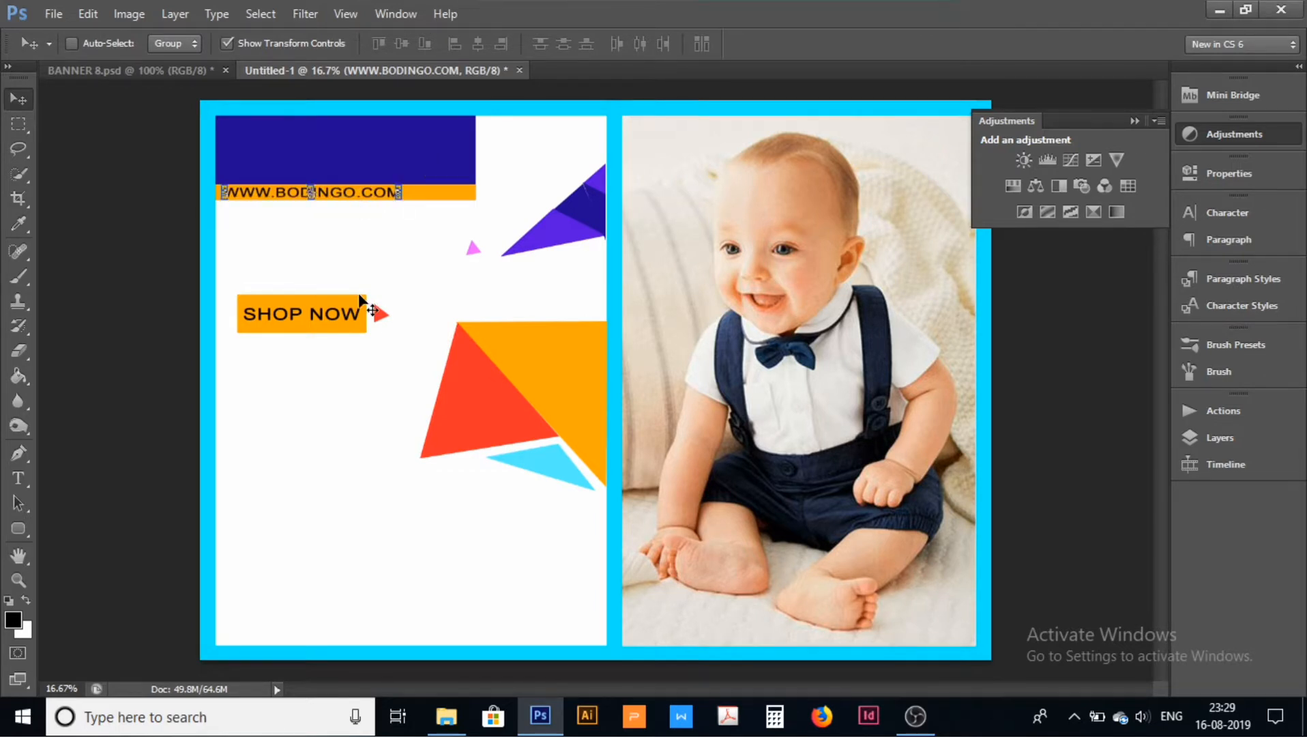
Step: Check the heading in BANNER 8.psd and add KIDS FASHION as a two-line text below the SHOP NOW button in Untitled-1
click(22, 122)
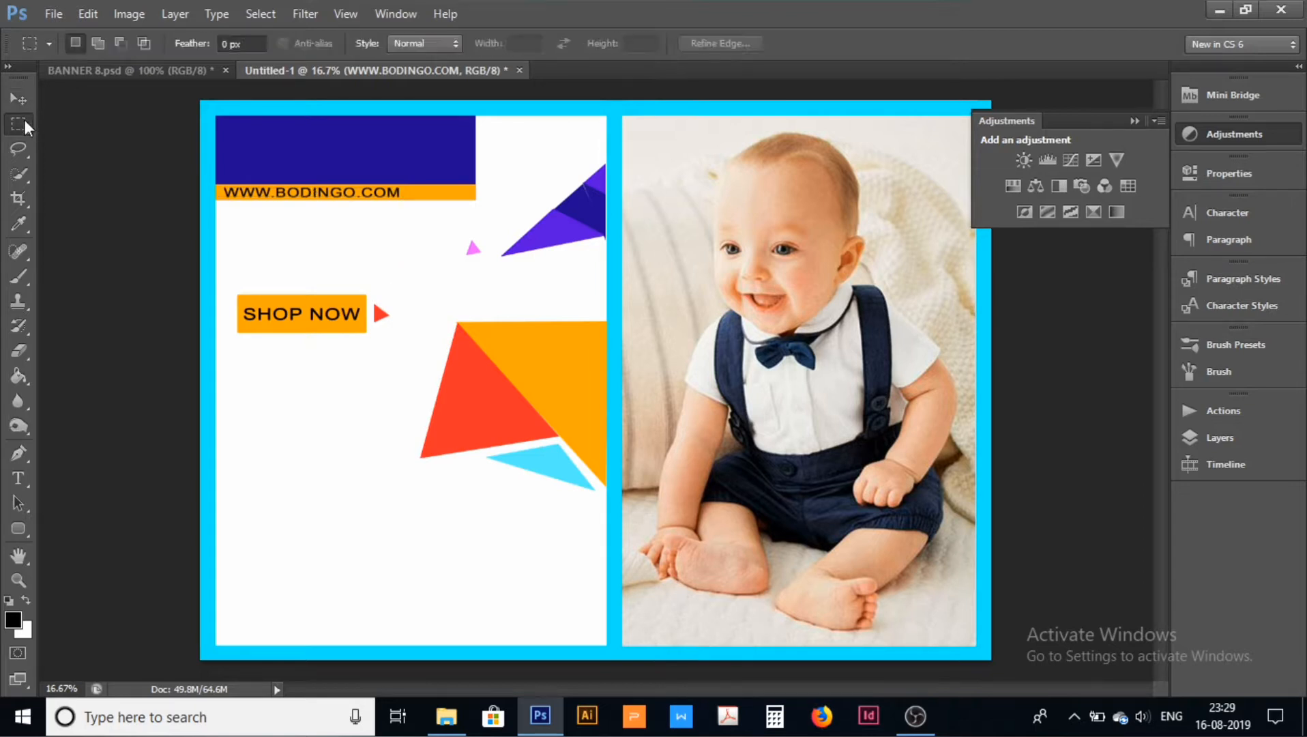
click(96, 70)
click(382, 71)
click(14, 481)
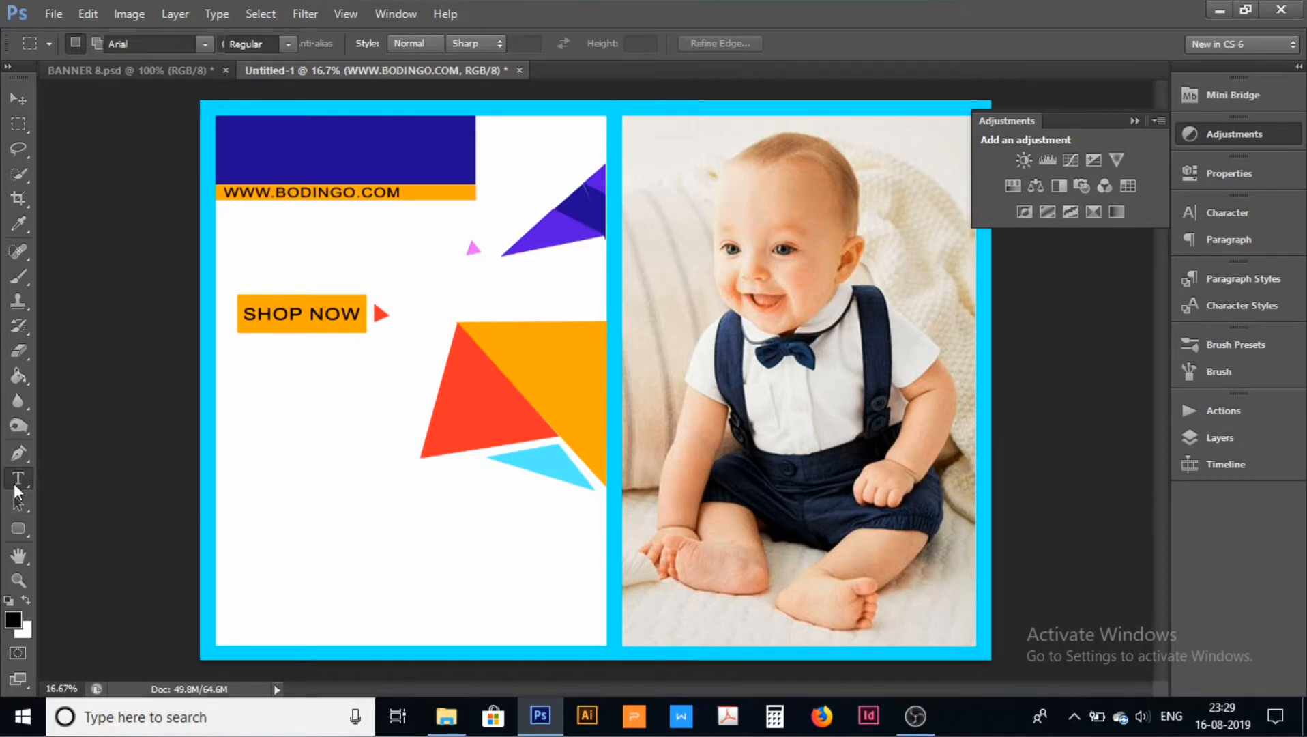
click(336, 429)
text(KIDS)
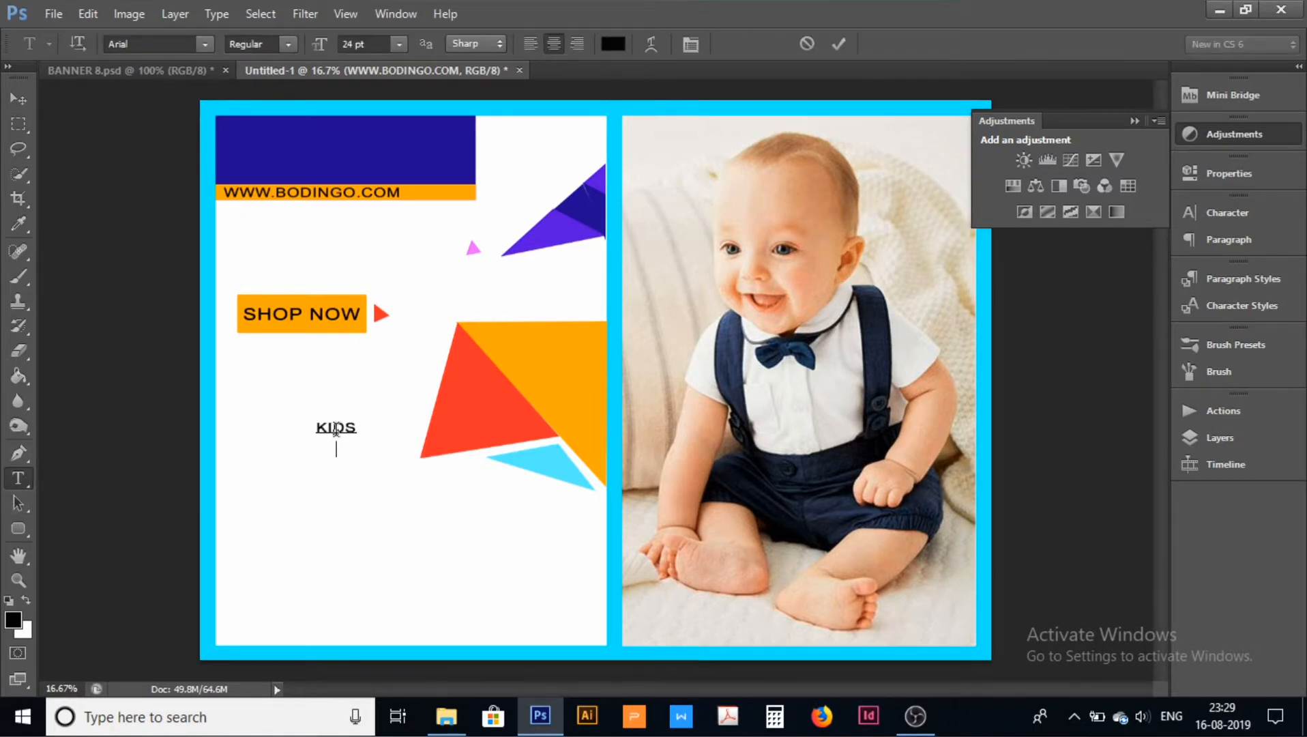
key(Return)
text(FASHION)
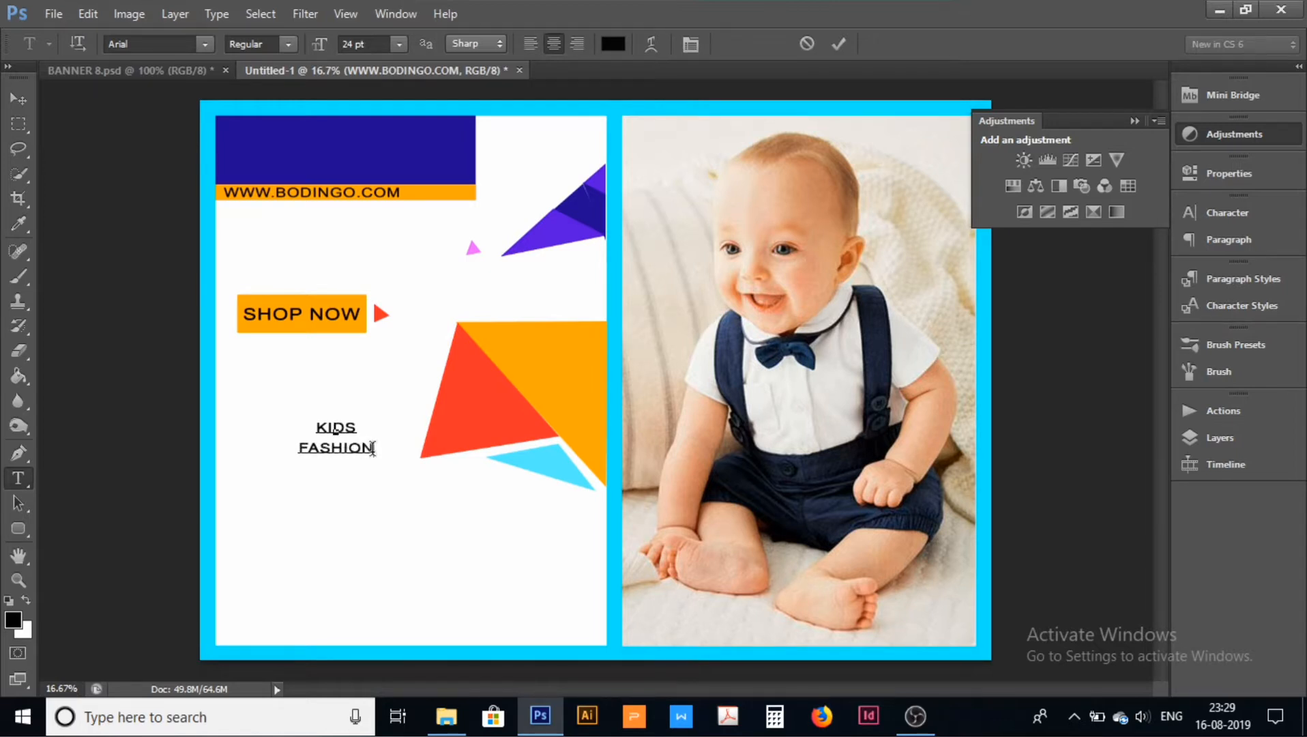
Step: Format the KIDS FASHION text as left-aligned 36 pt Charlemagne Std and place it on the dark-blue header block
key(ctrl+a)
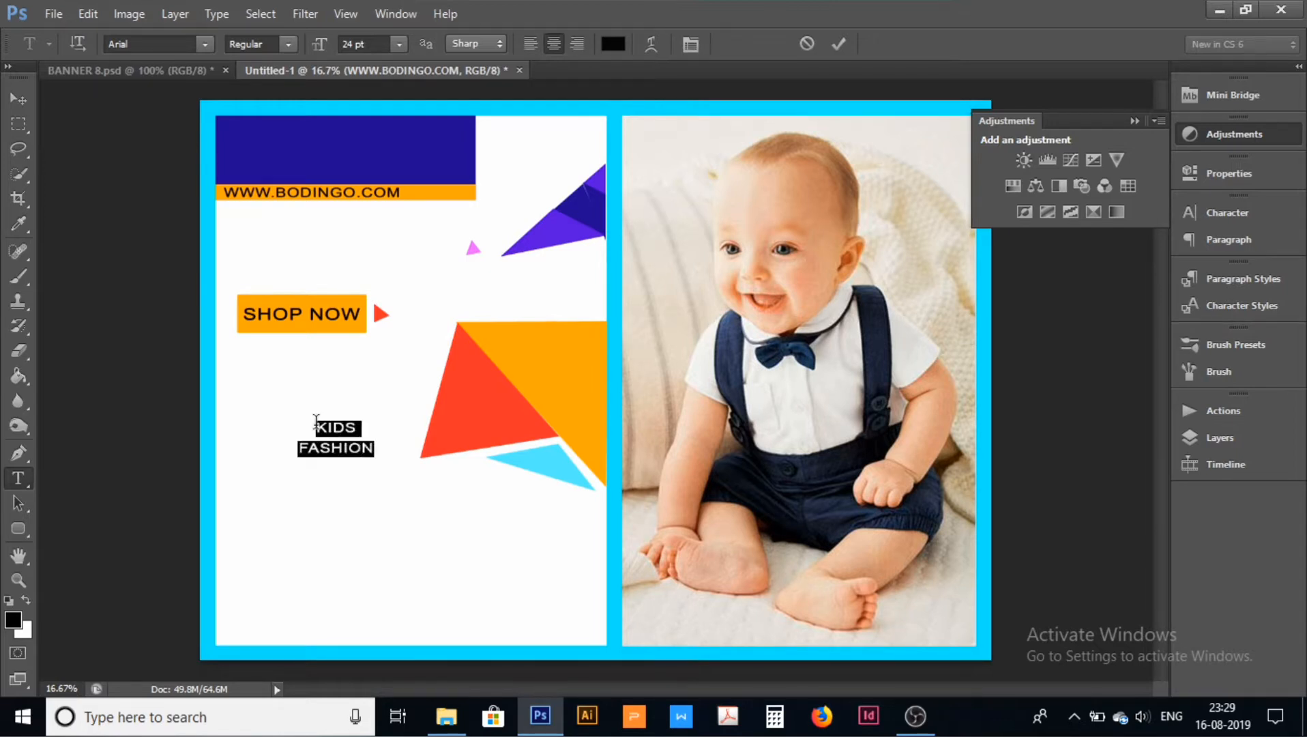
click(530, 42)
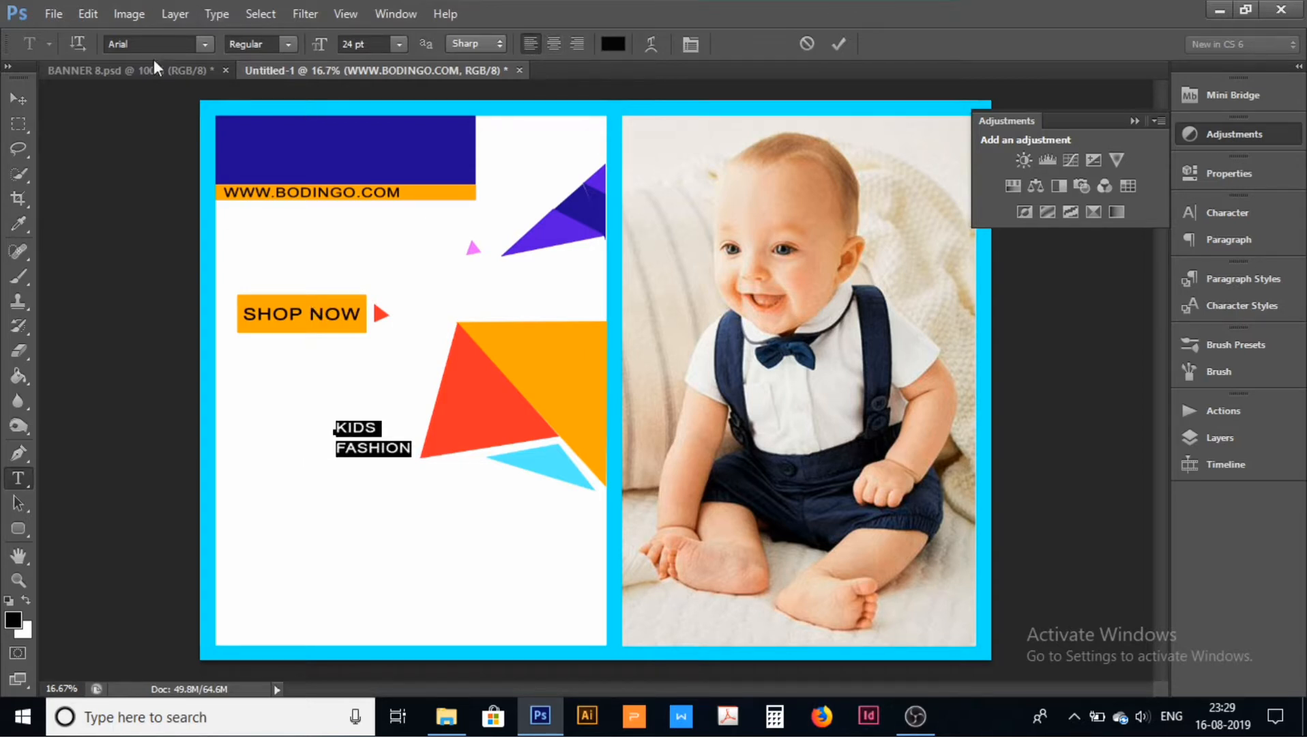
click(202, 45)
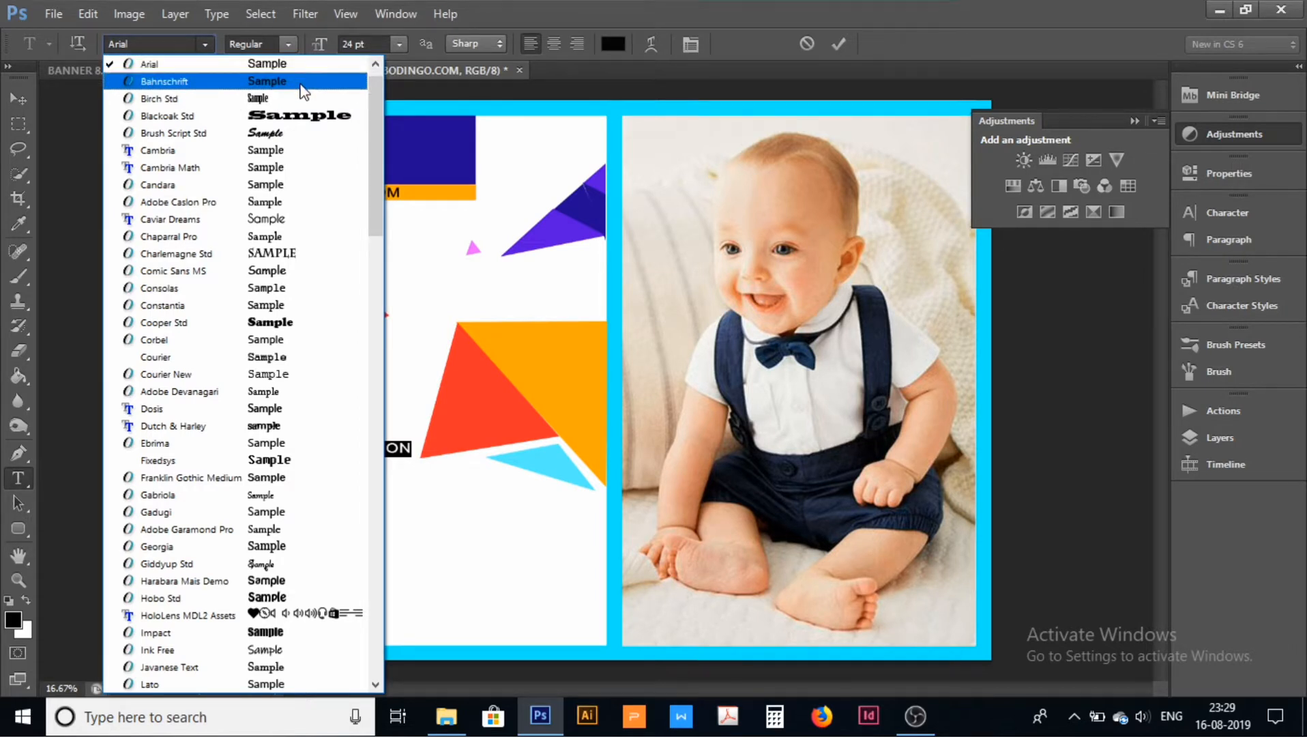
click(269, 253)
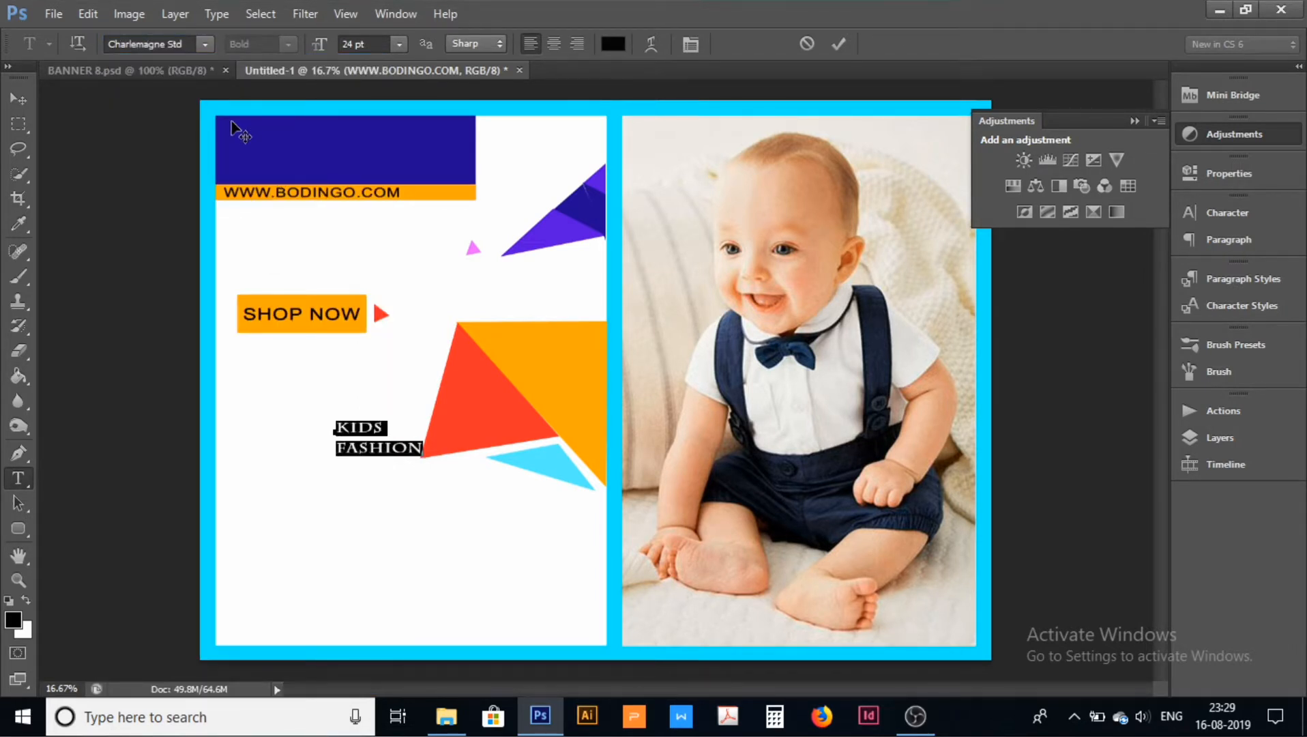
click(400, 45)
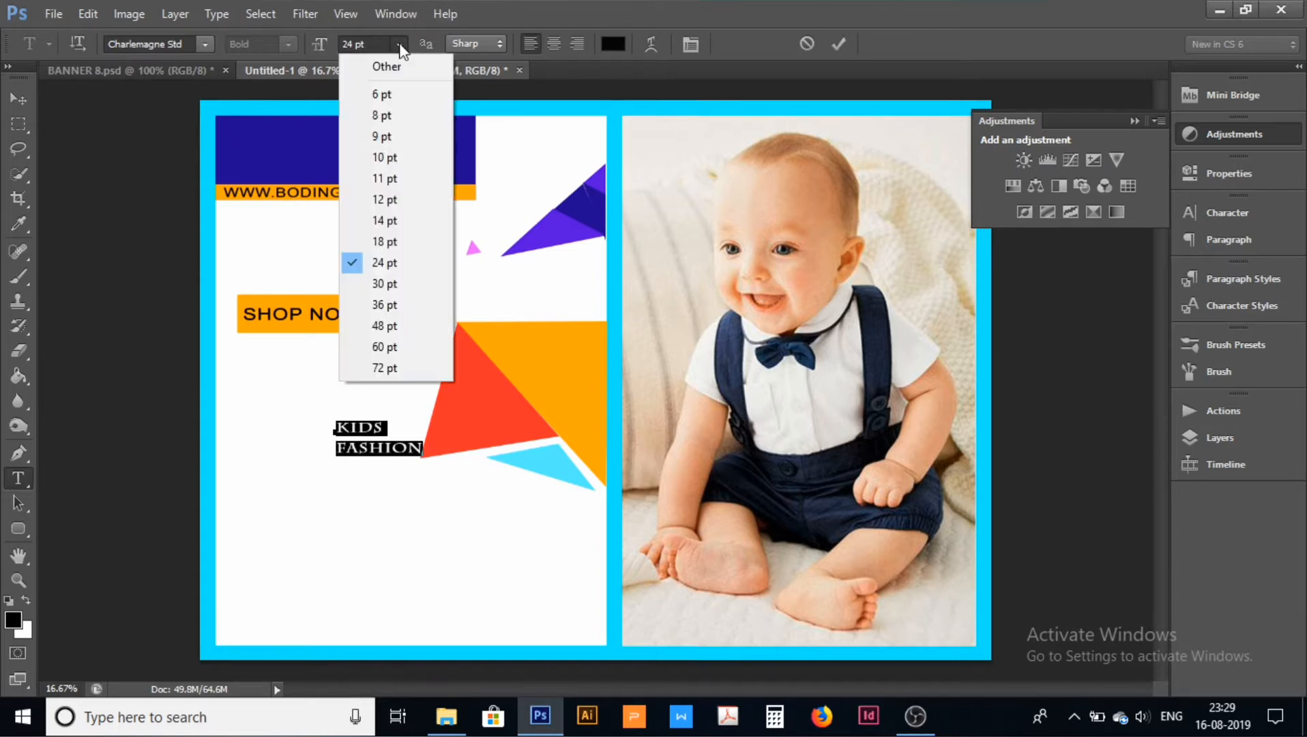
click(402, 303)
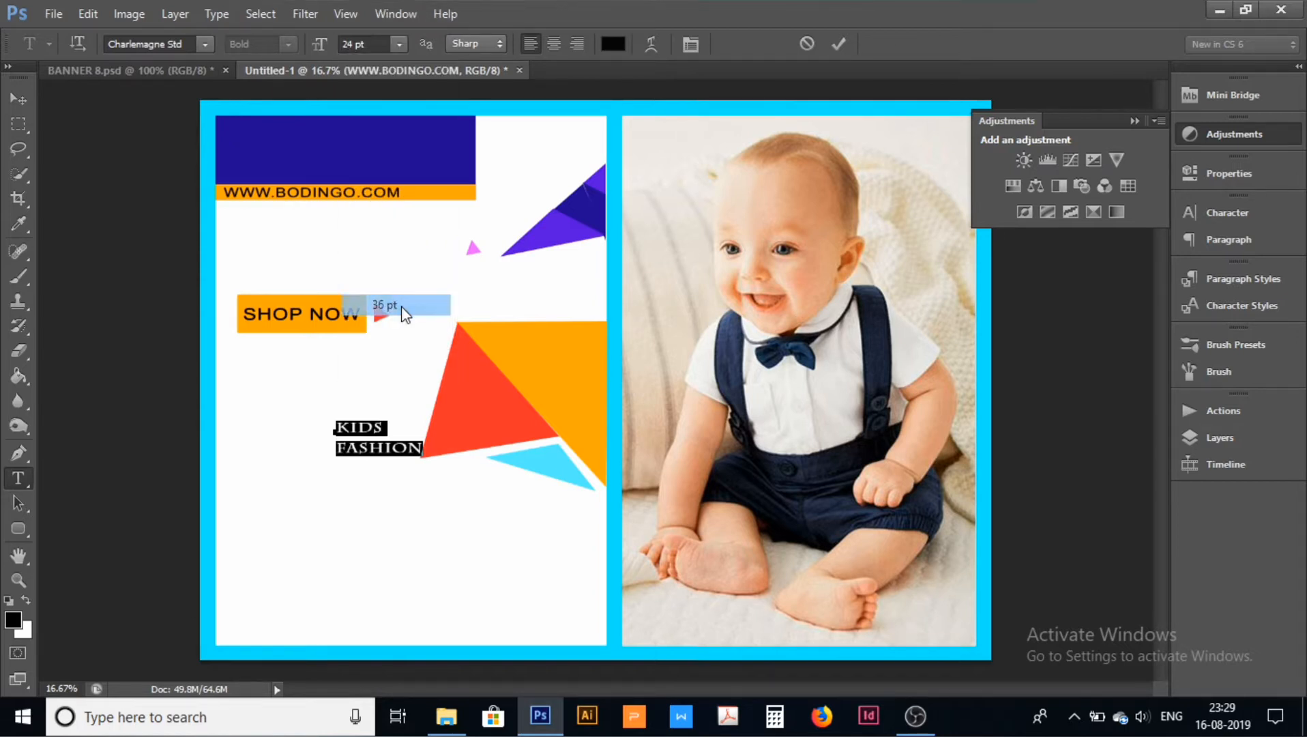
click(16, 100)
drag(362, 450, 253, 160)
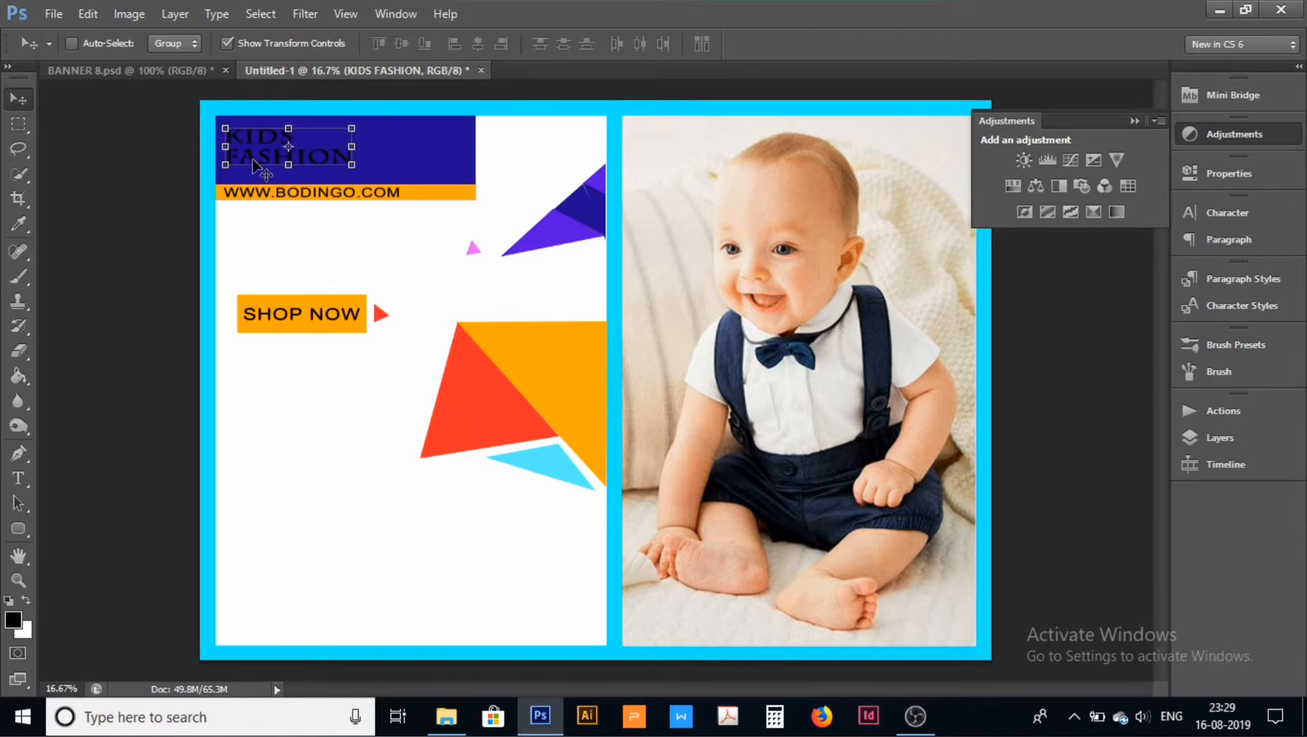
Step: Recolour the KIDS FASHION heading to off-white fbfbfb and set its size to 48 pt
click(19, 479)
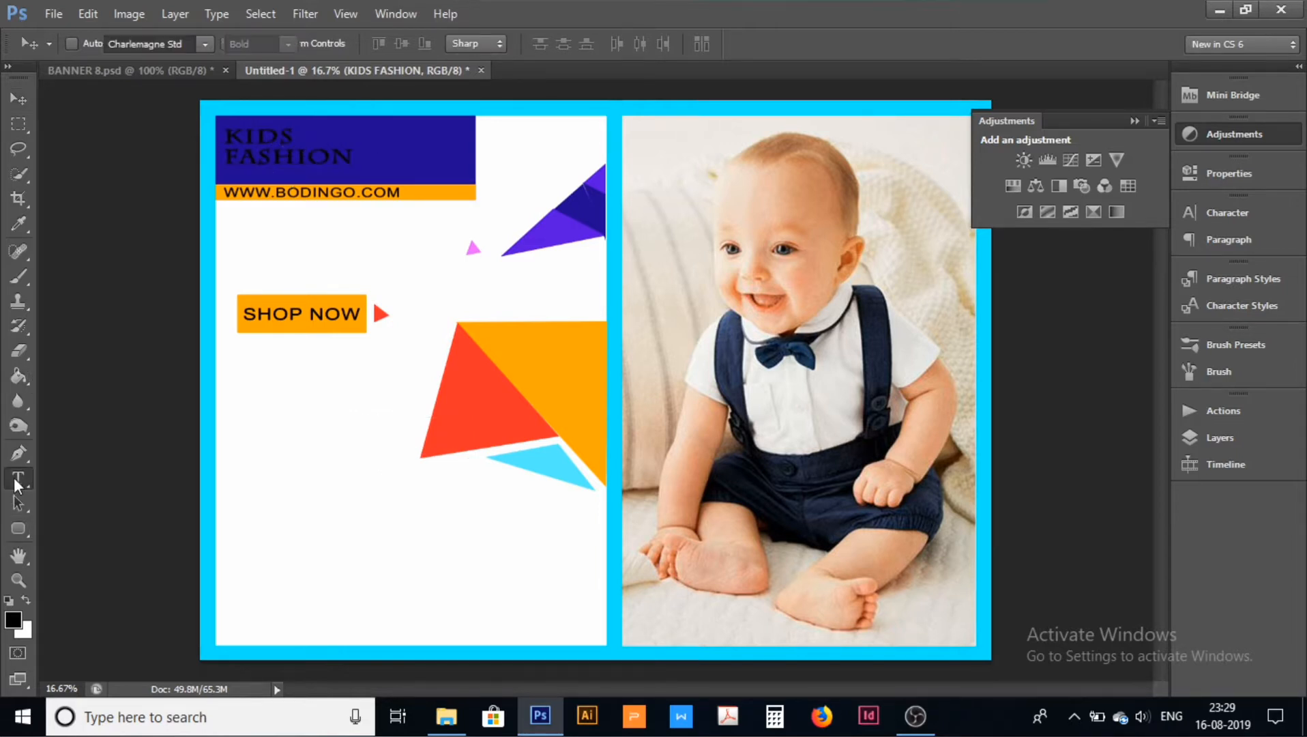
drag(351, 147, 223, 135)
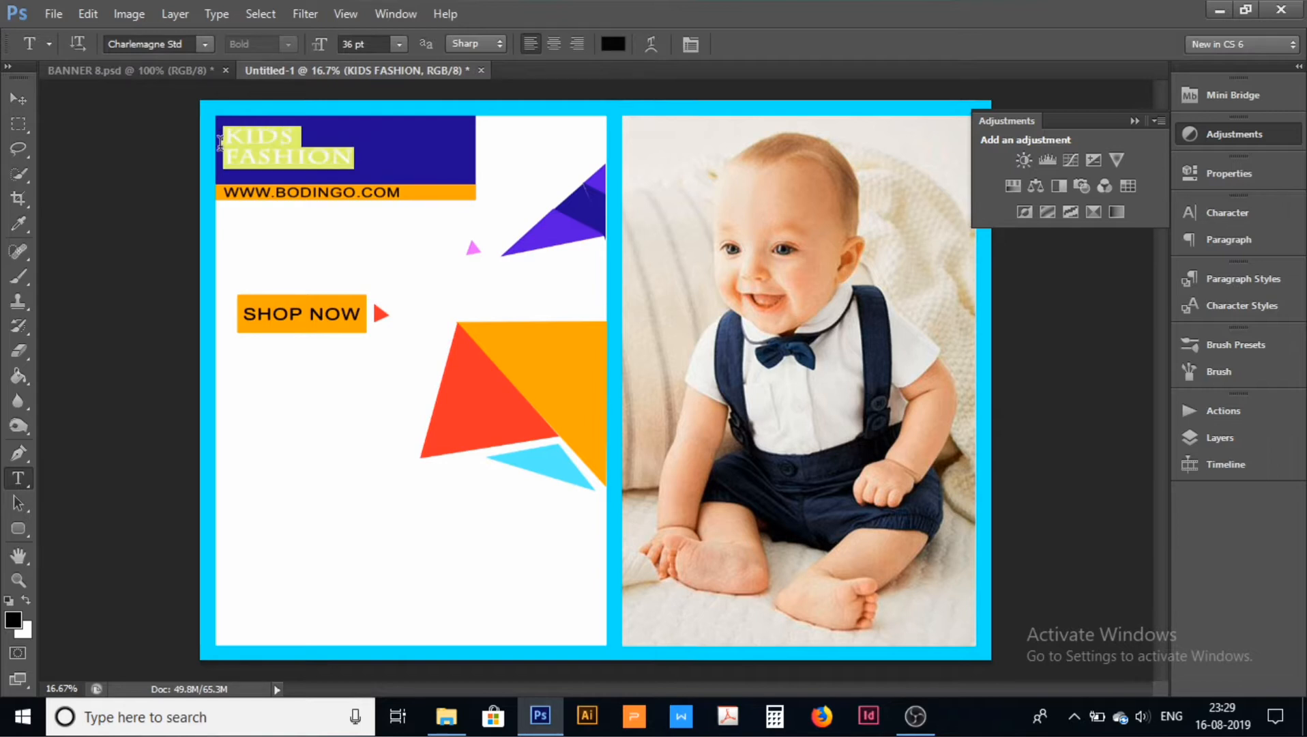
click(613, 43)
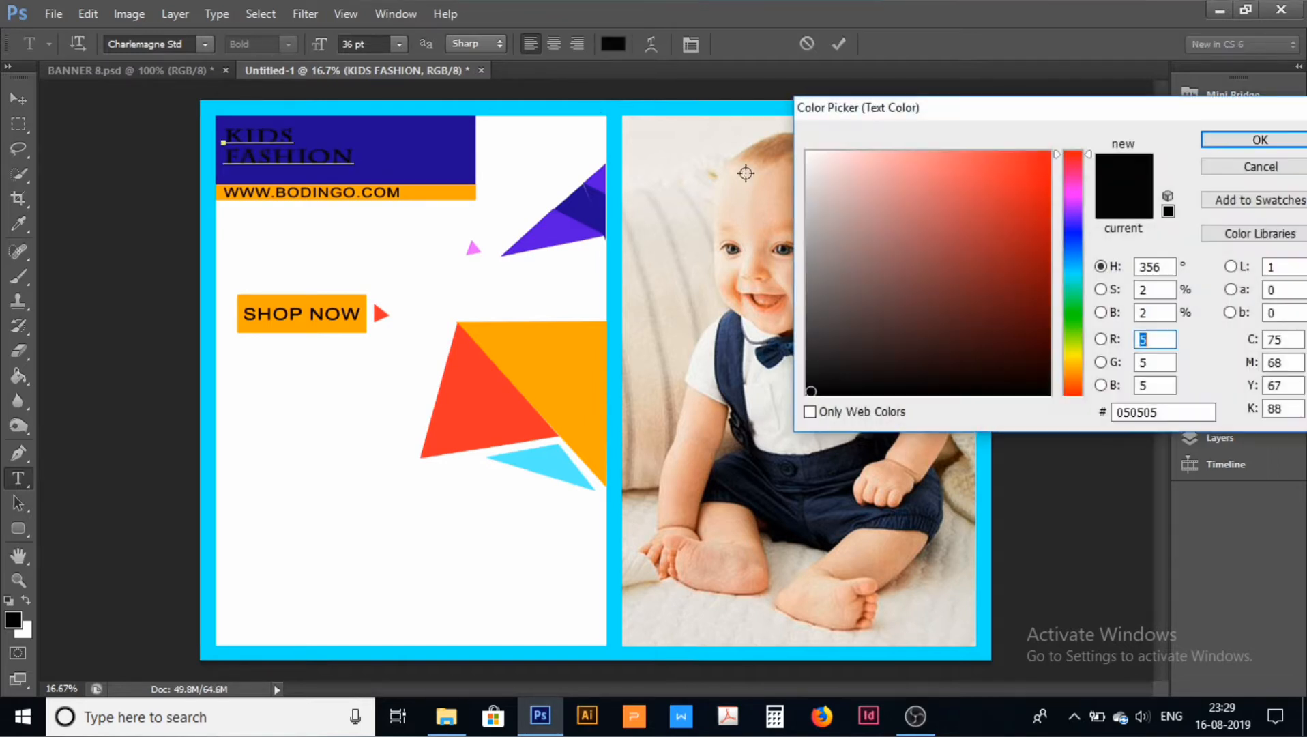
click(808, 154)
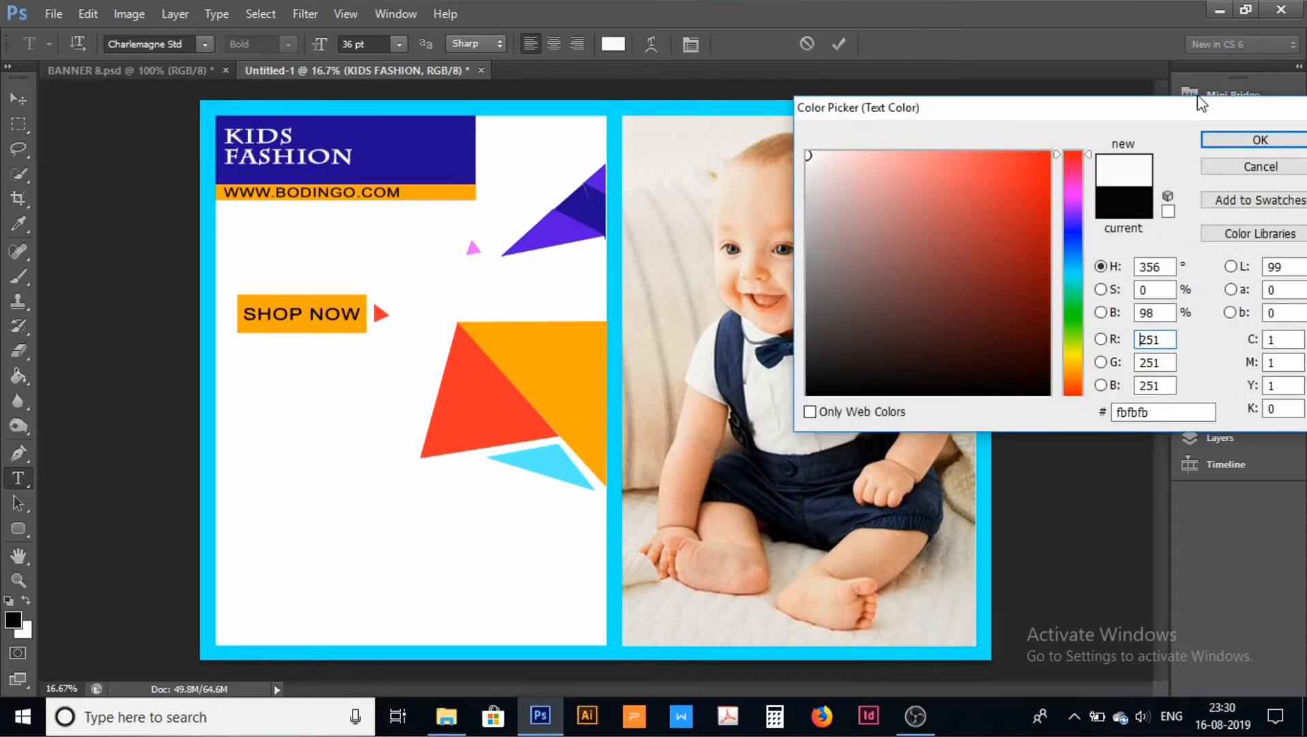
click(1238, 136)
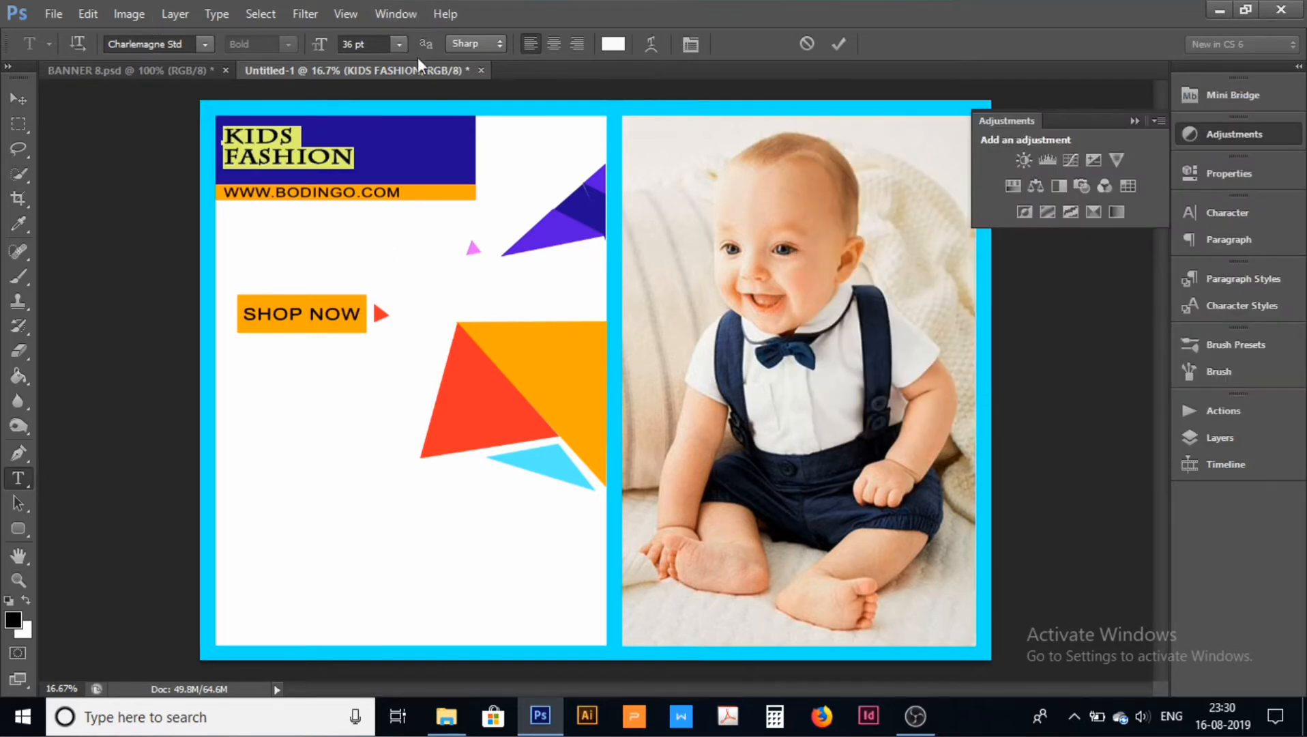
click(399, 45)
click(410, 343)
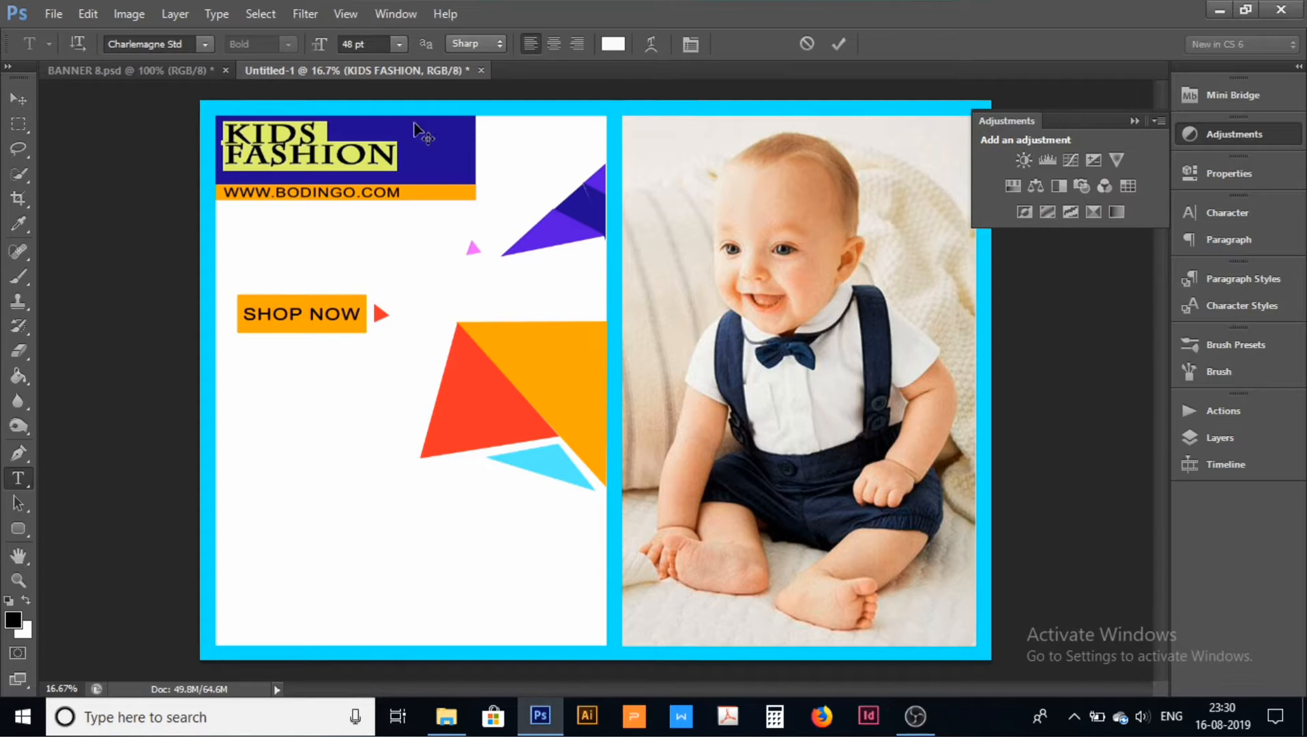
Step: Set the leading of the two-line KIDS FASHION heading to 38.51 pt and finish editing the text
click(1230, 211)
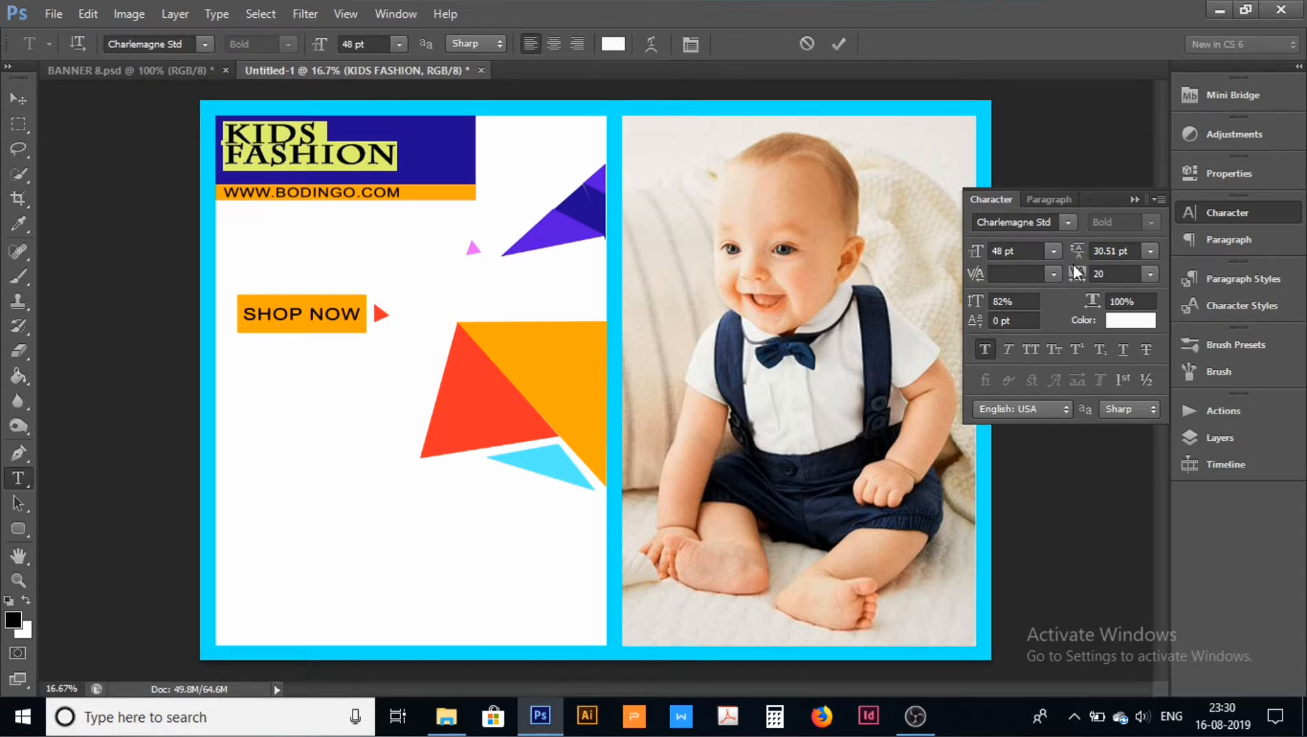
drag(1079, 252, 1089, 252)
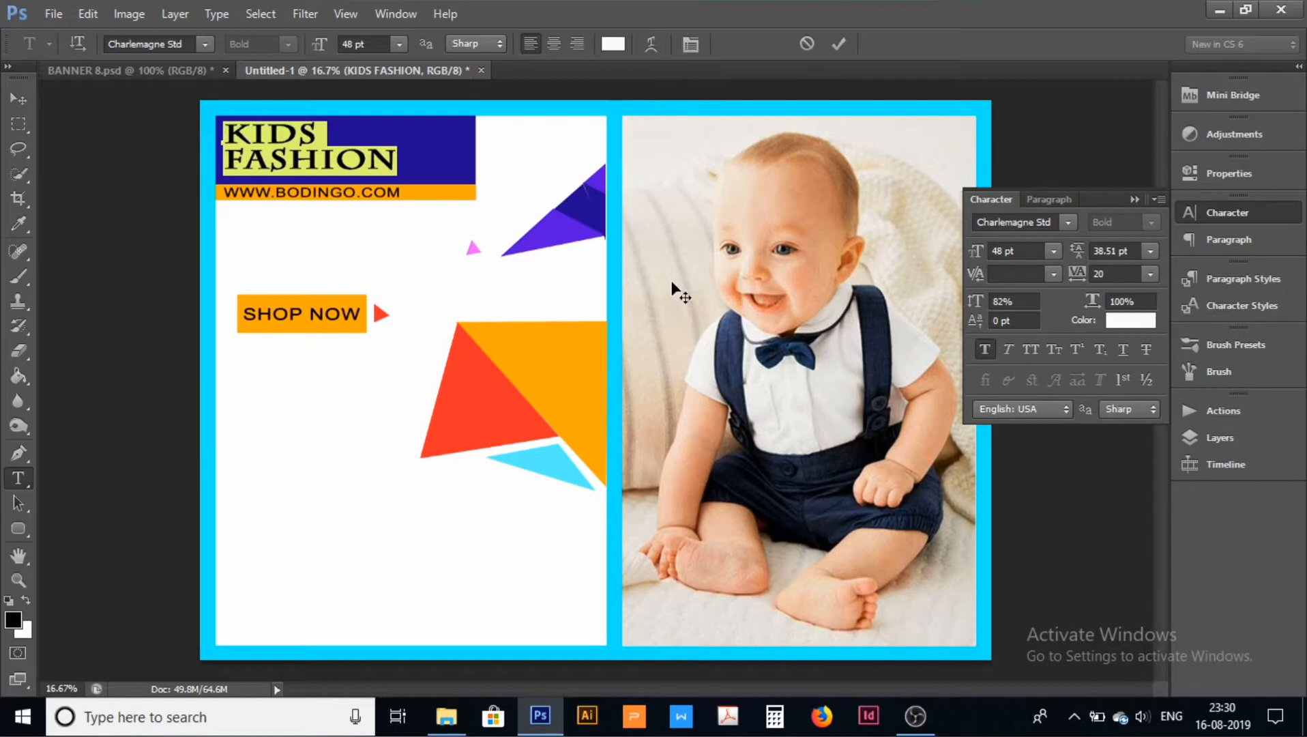
click(1134, 199)
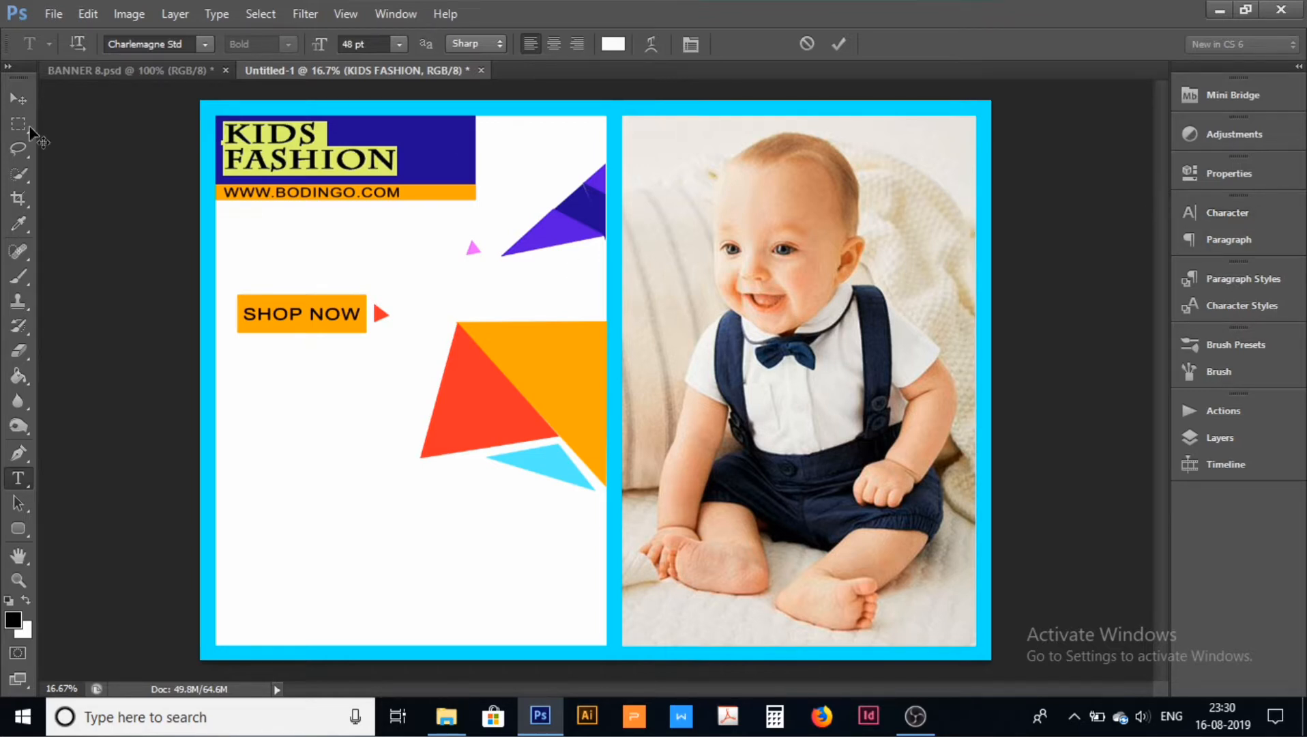
click(18, 99)
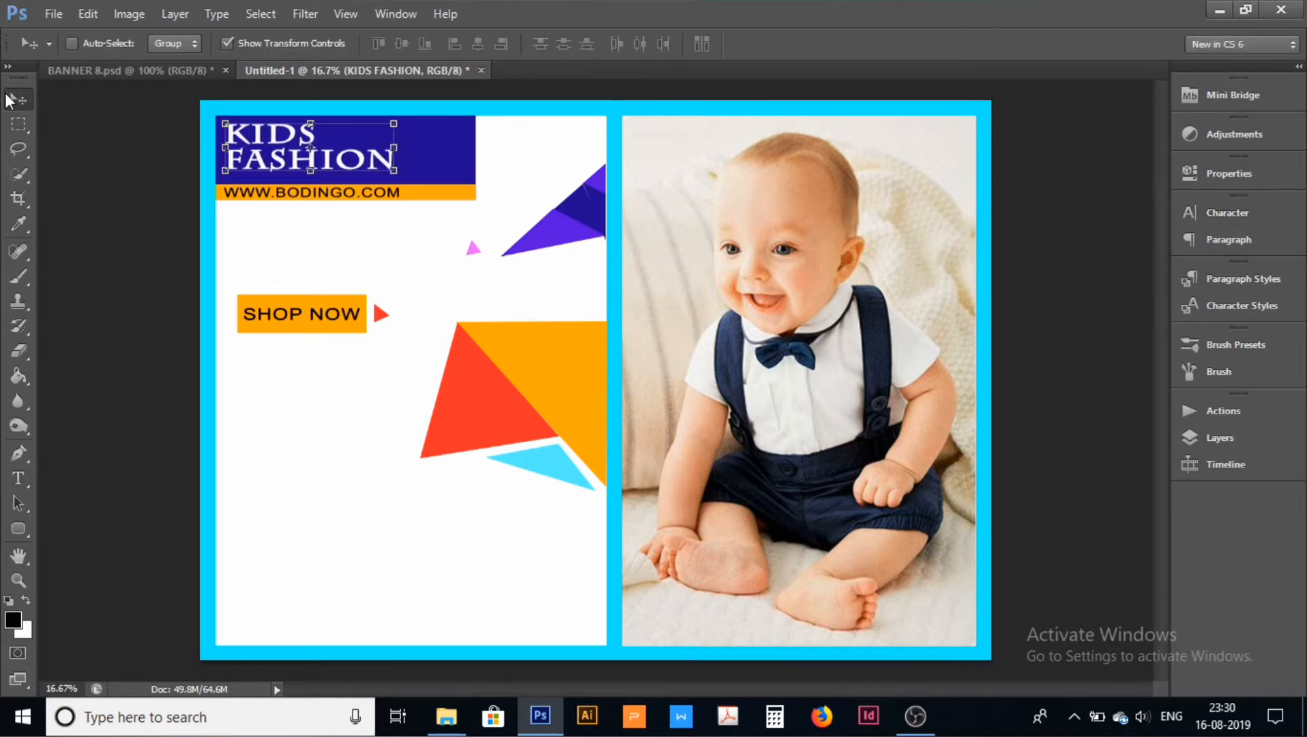
click(11, 127)
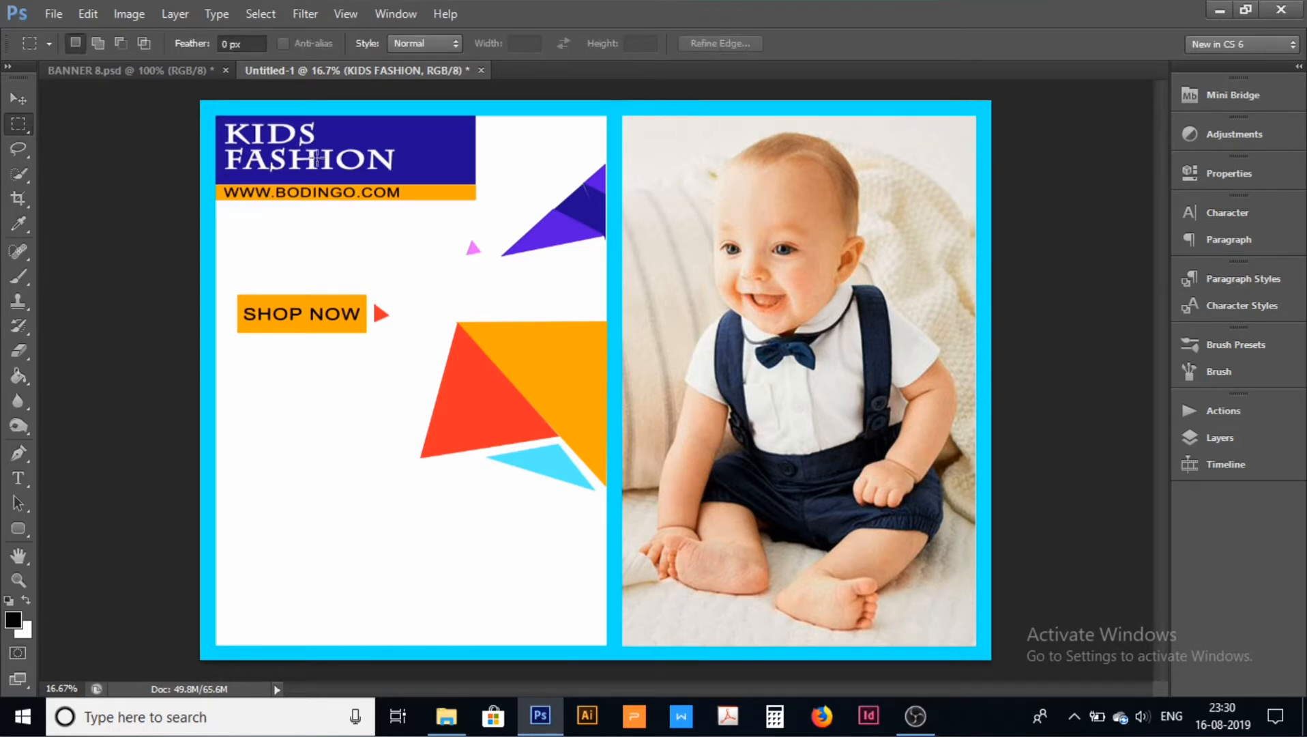
Step: Check the remaining text in BANNER 8.psd and start a new text in colour 060606 below the red triangle in Untitled-1
click(76, 71)
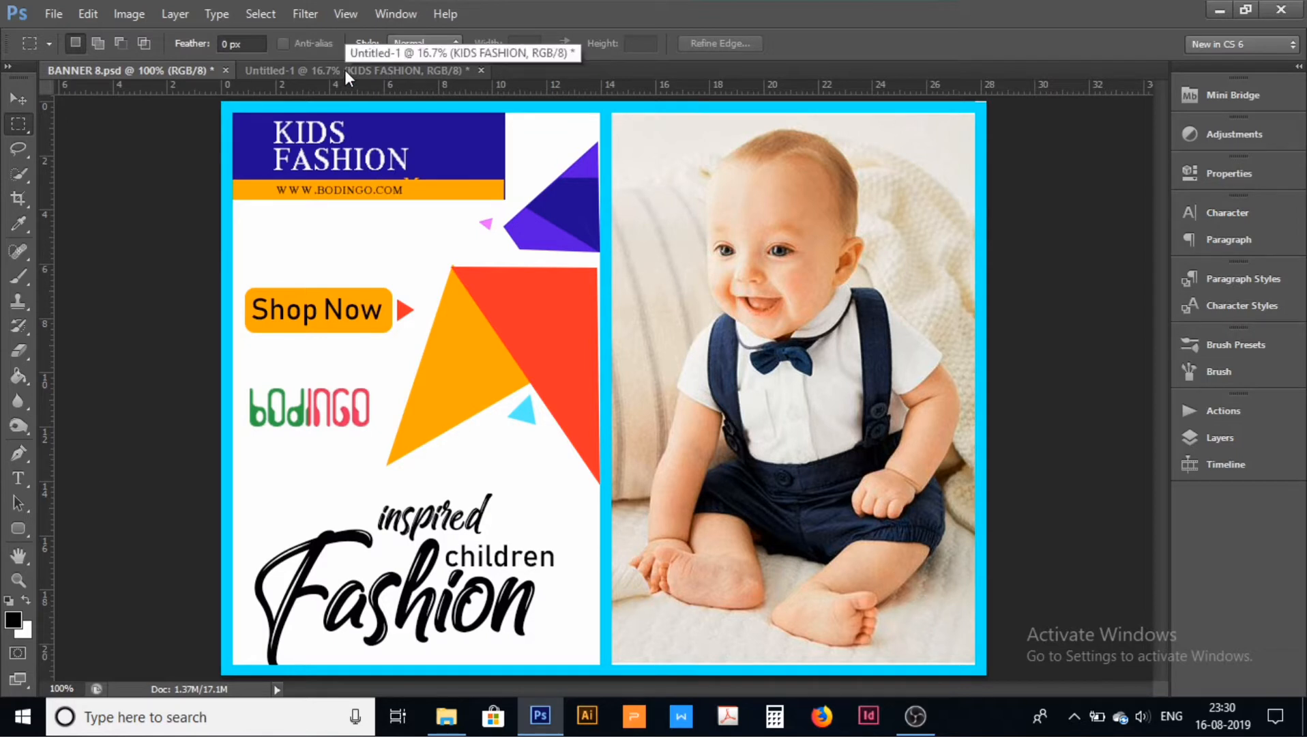
click(344, 69)
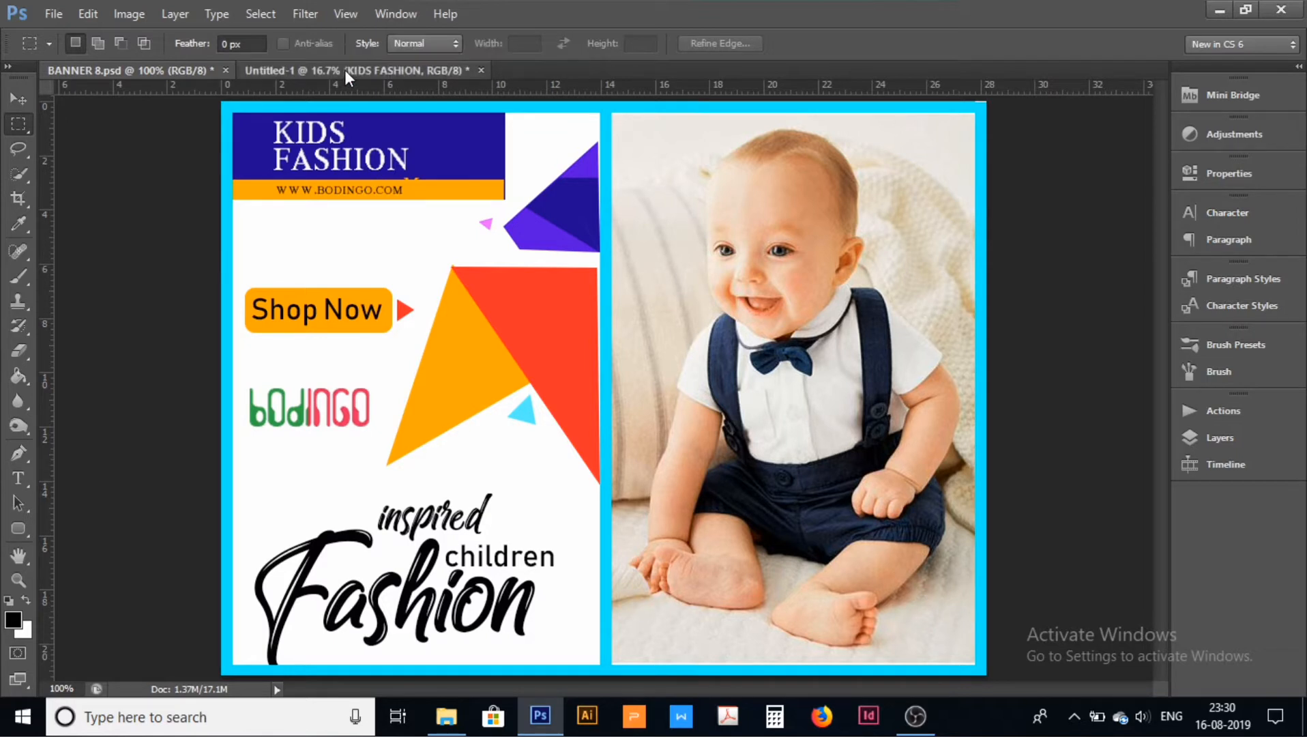
click(30, 483)
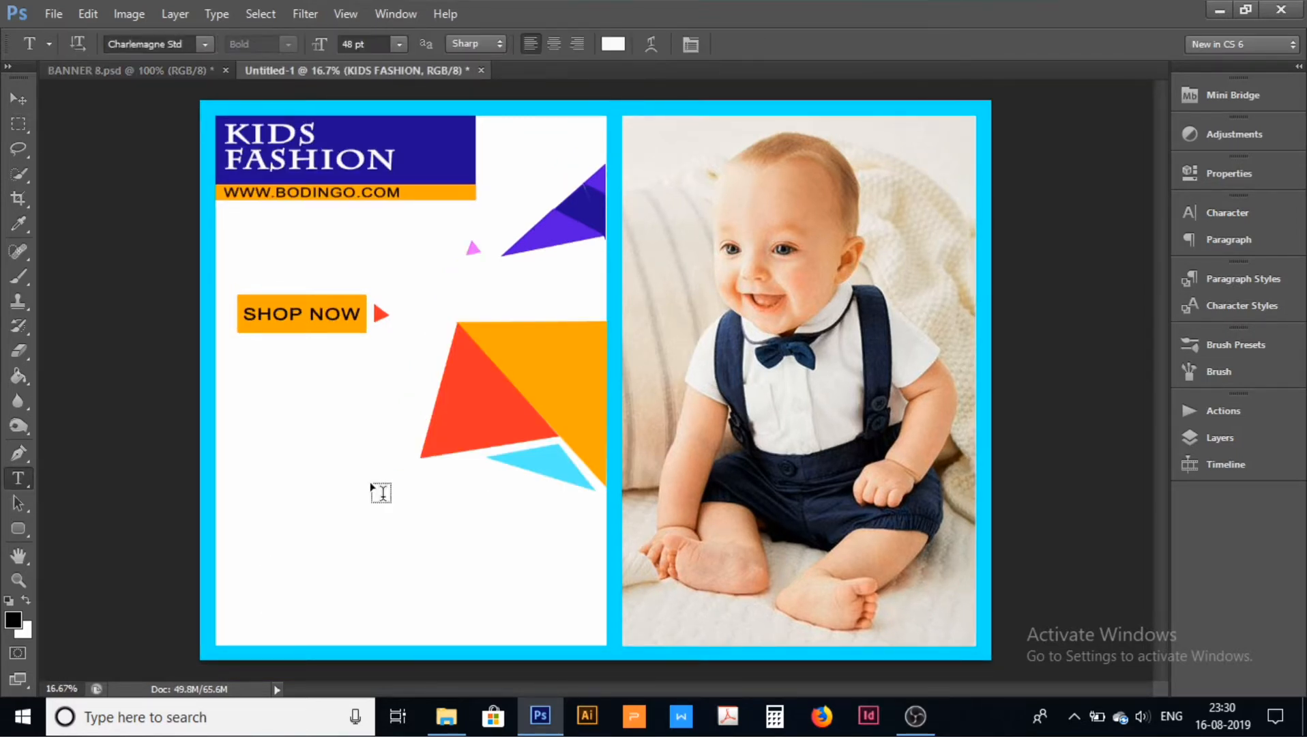
click(383, 481)
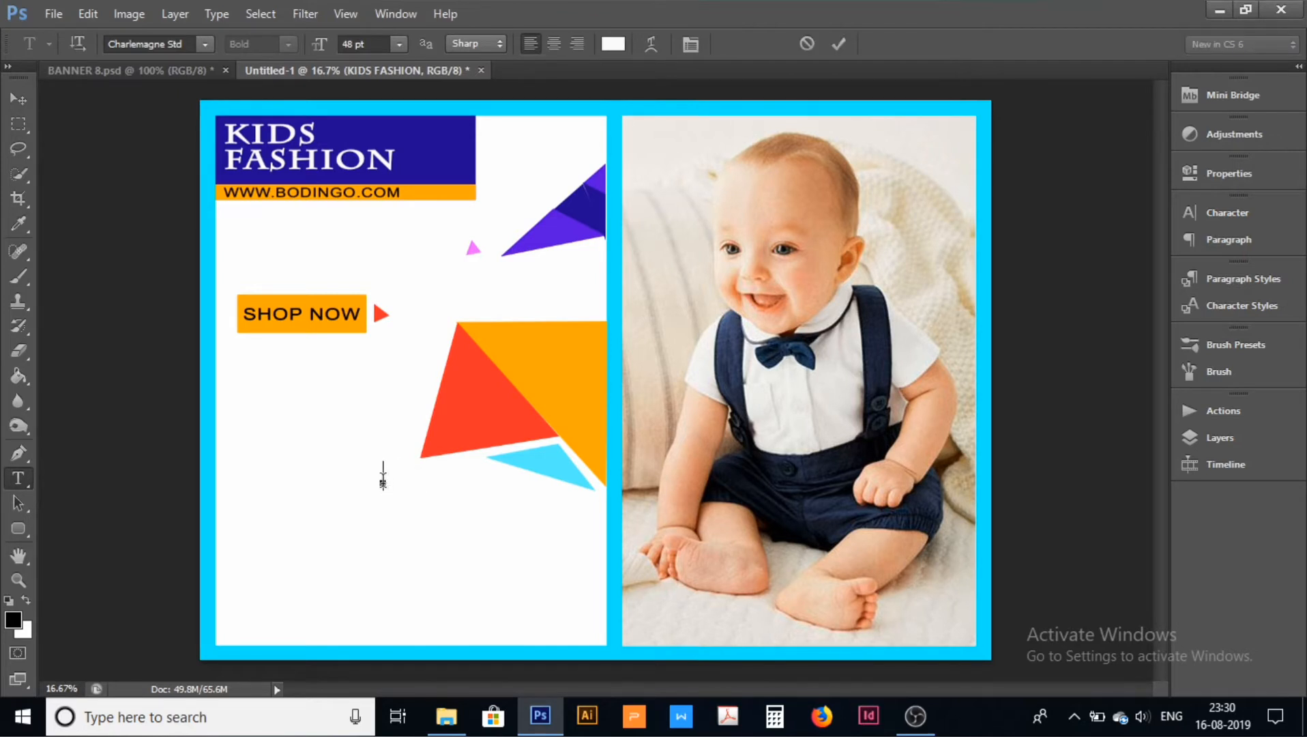
click(613, 44)
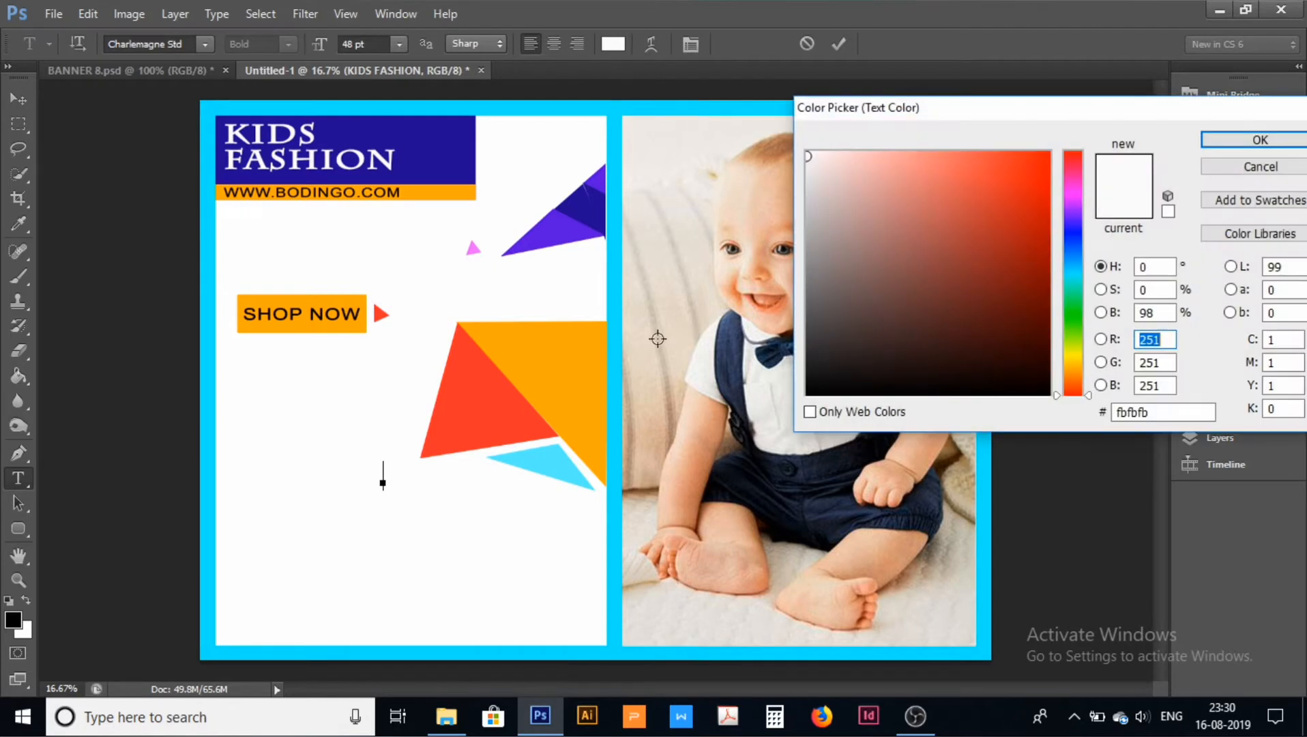
click(812, 389)
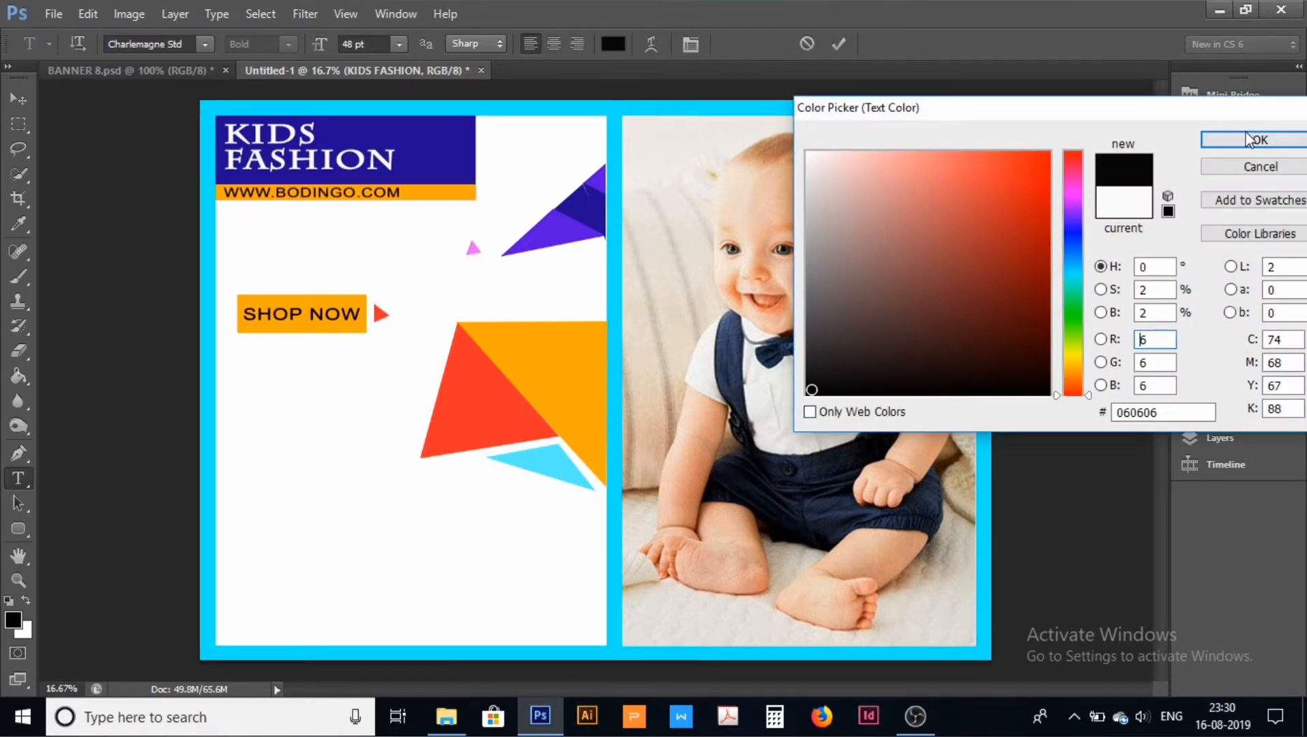
click(1256, 139)
Step: Enter INSPIRED as the new text, correcting mistyped letters
text(I)
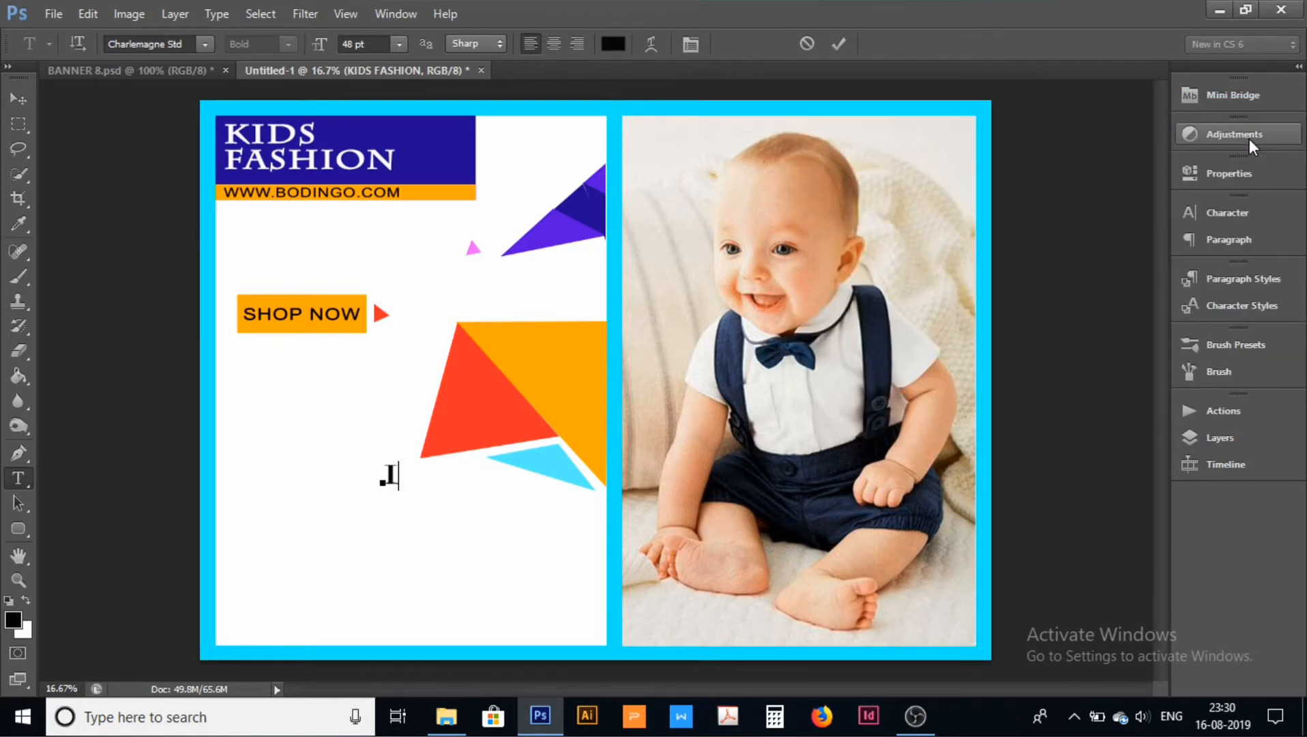
key(BackSpace)
text(INS)
key(Left)
key(Left)
key(Left)
key(Delete)
key(Delete)
key(Delete)
text(INSPIREE)
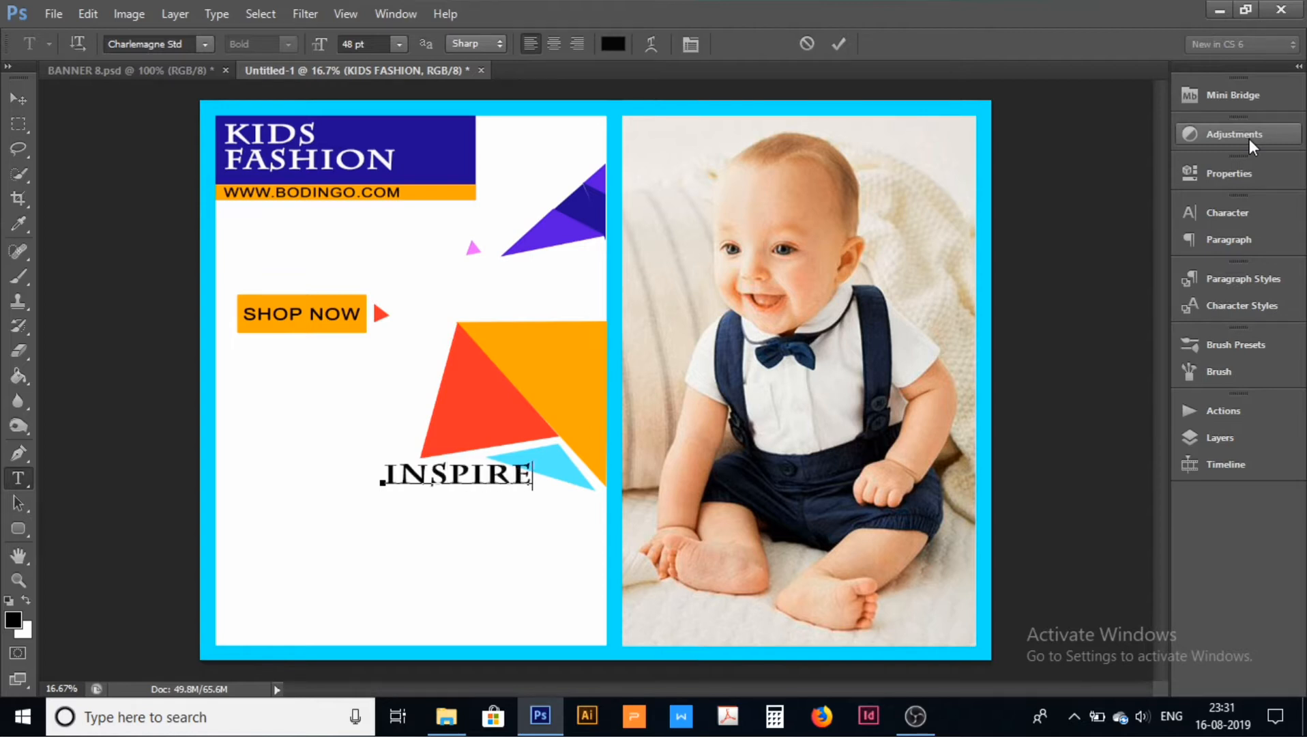
key(BackSpace)
text(D)
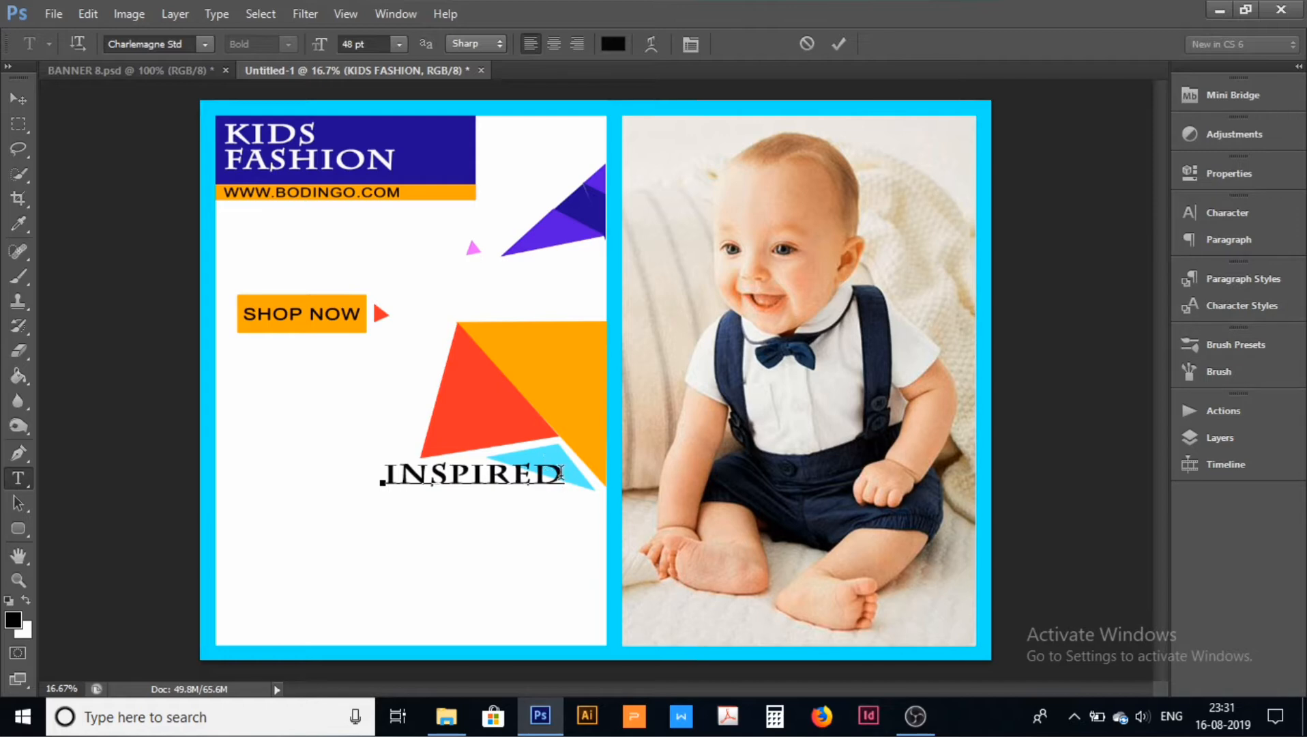
Step: Try the Dutch & Harley font on the INSPIRED text
drag(565, 476, 278, 501)
click(205, 44)
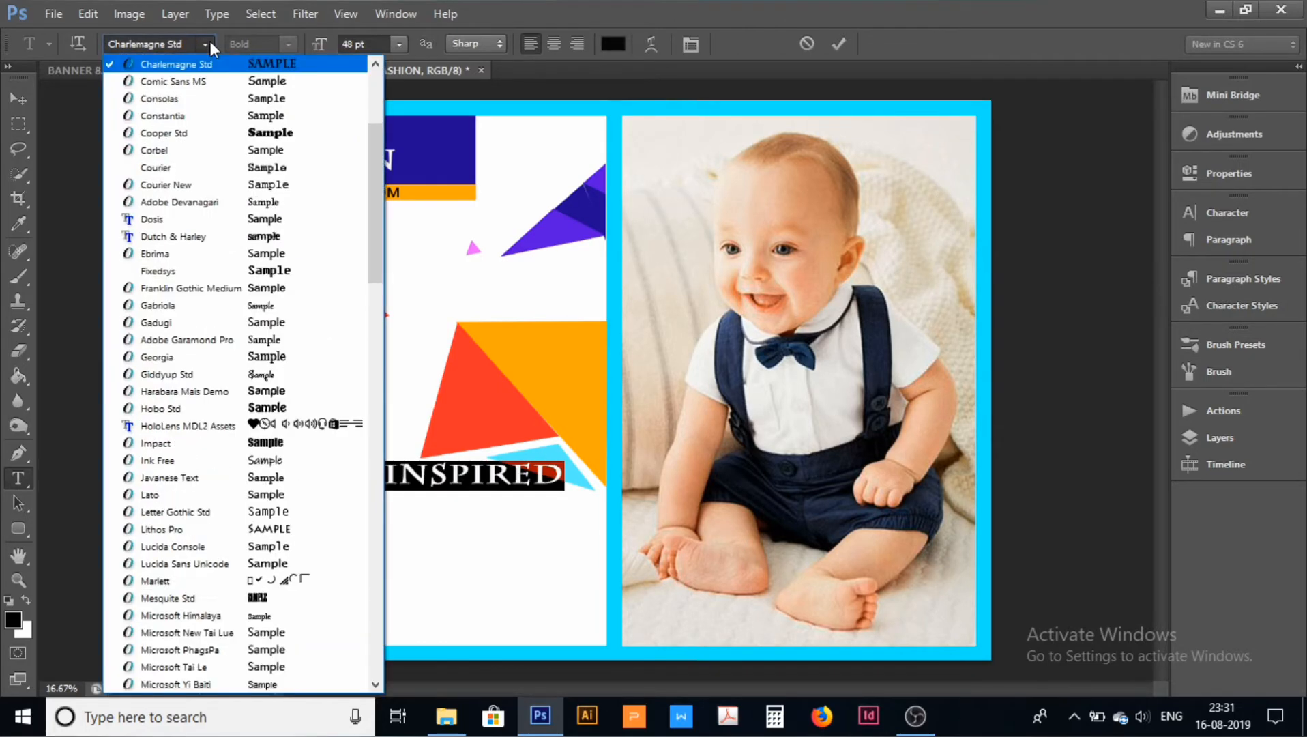
click(290, 237)
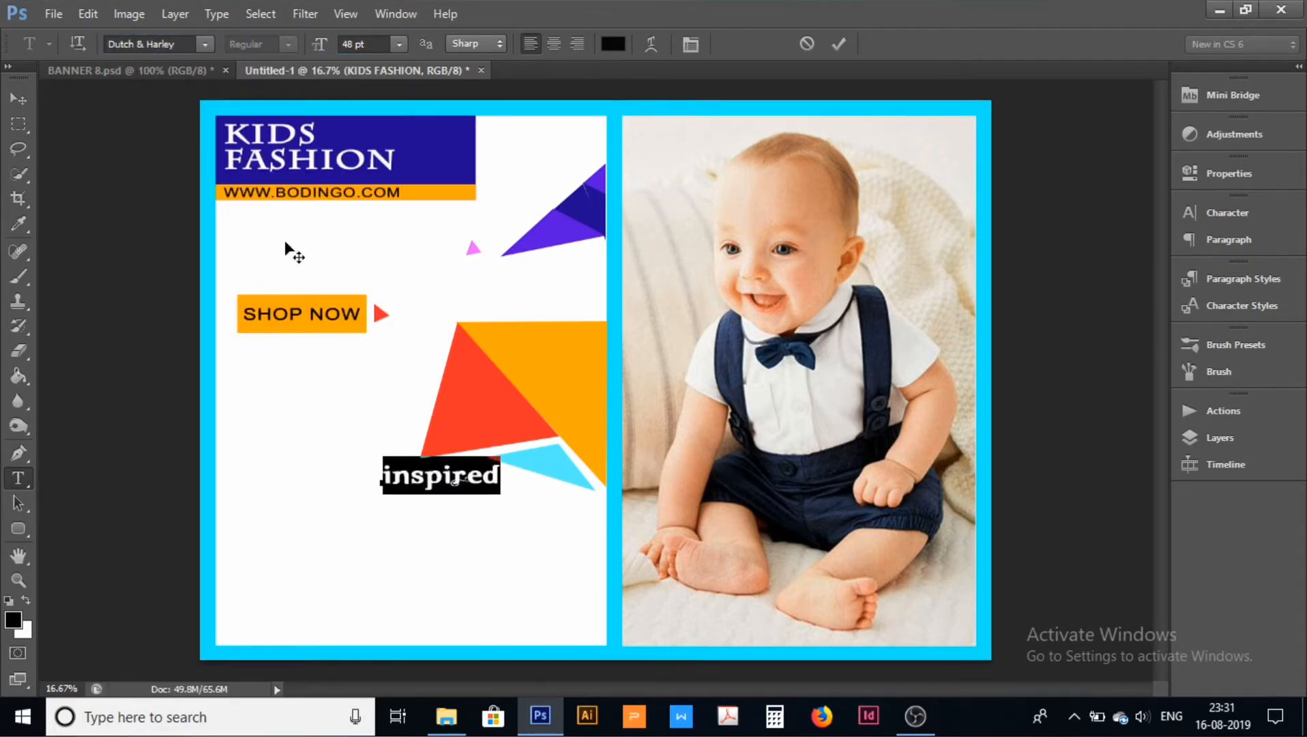
Step: Check the font of the inspired text in BANNER 8.psd and apply Amazing Kids to the same word in Untitled-1
click(176, 72)
click(432, 516)
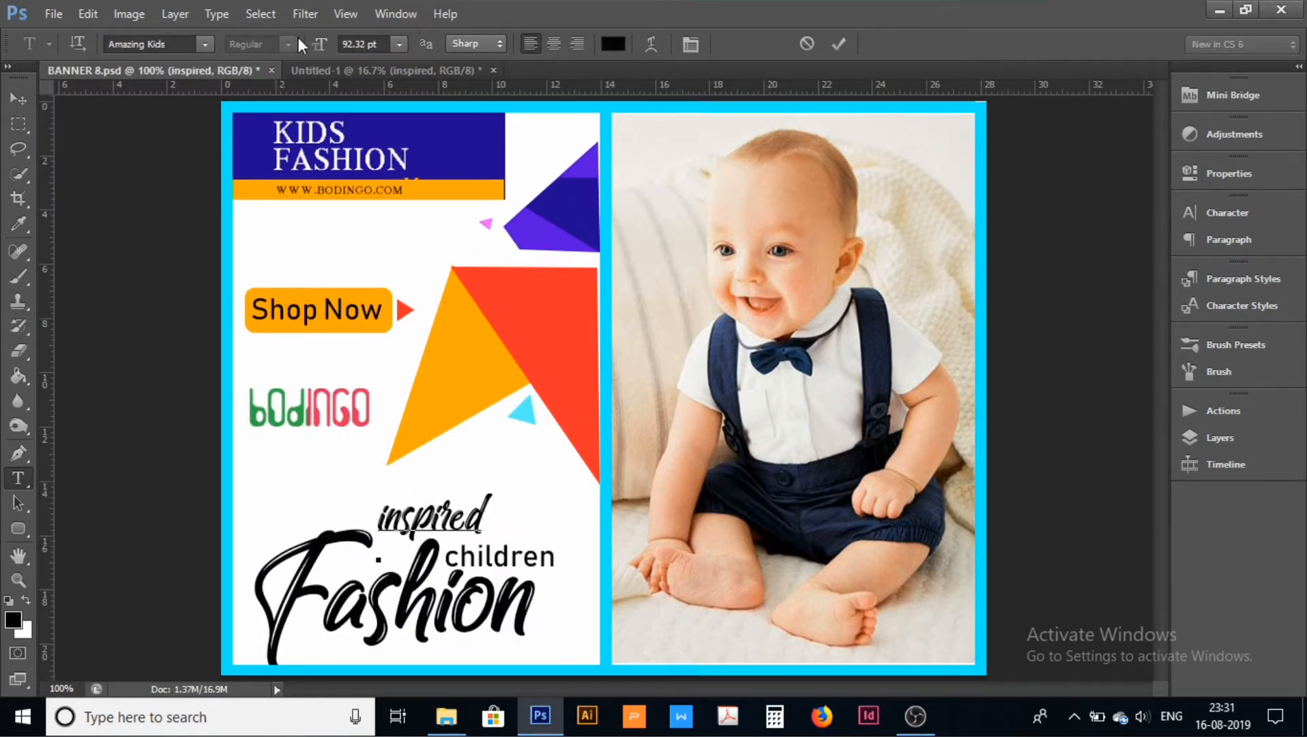
click(312, 68)
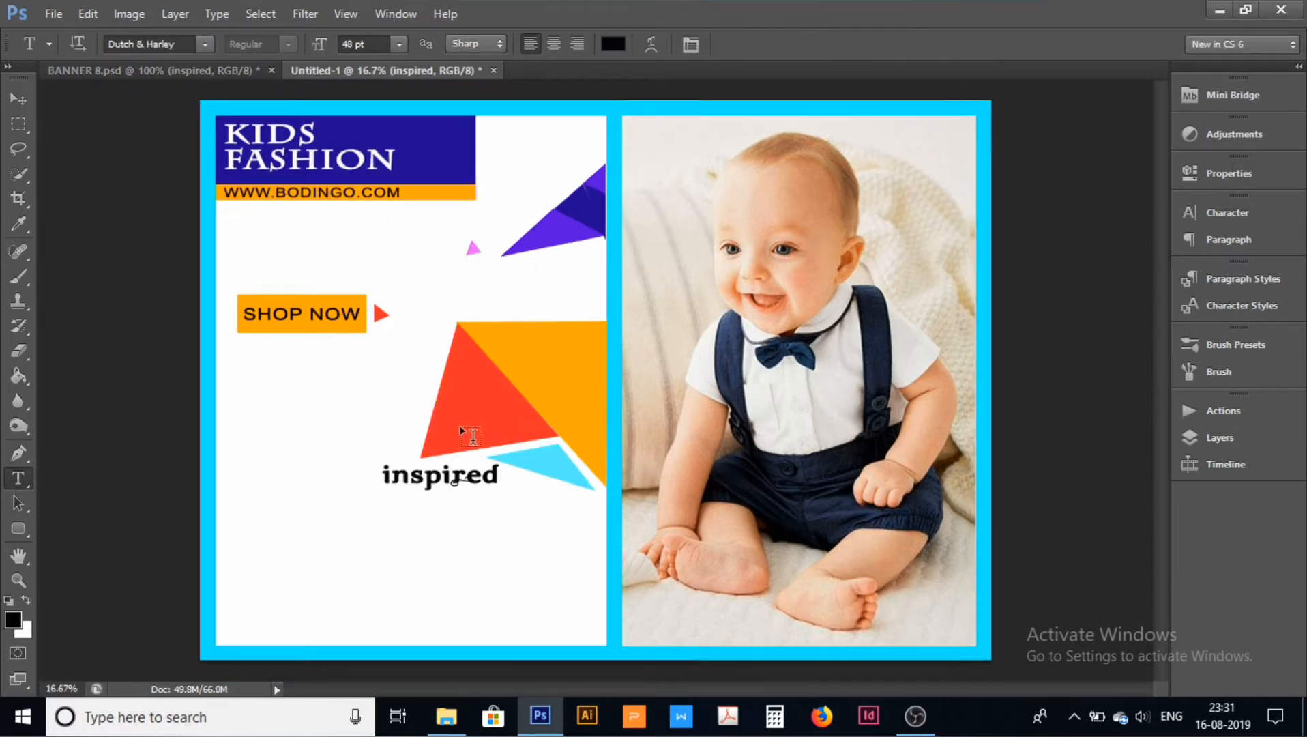
drag(496, 474, 251, 248)
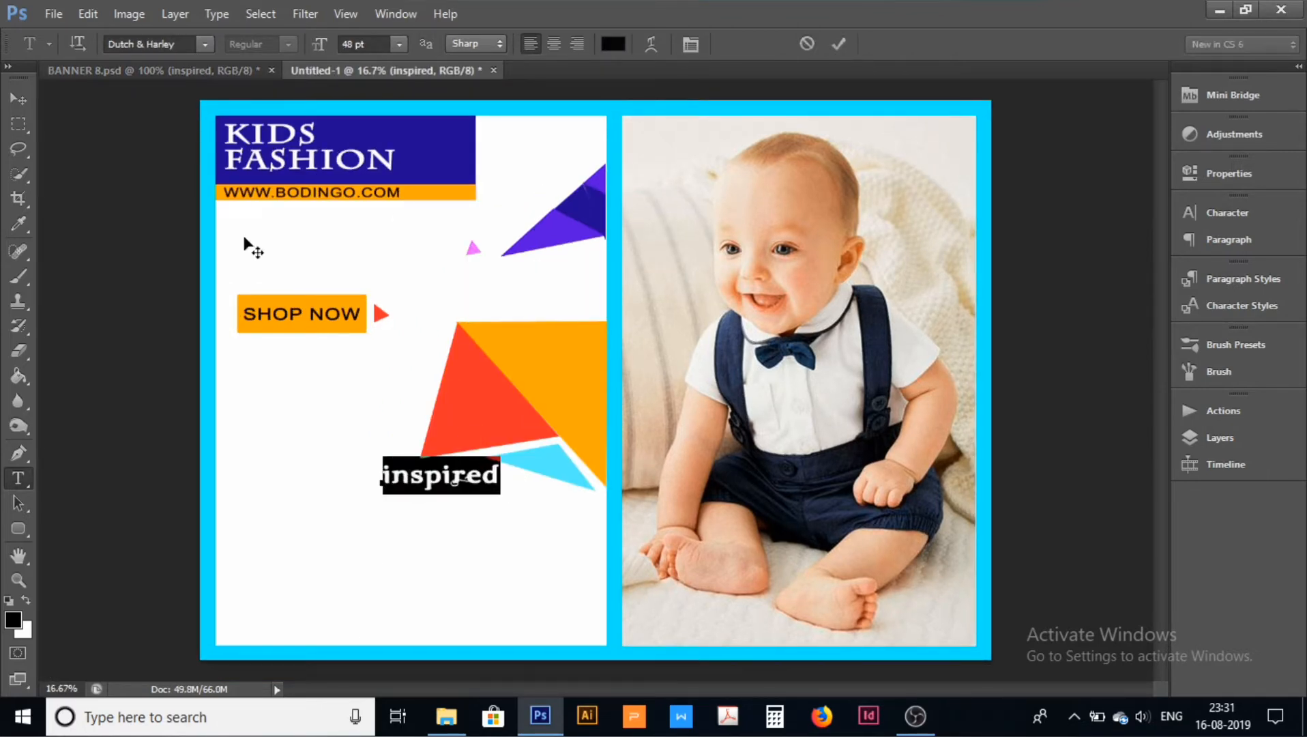
click(205, 45)
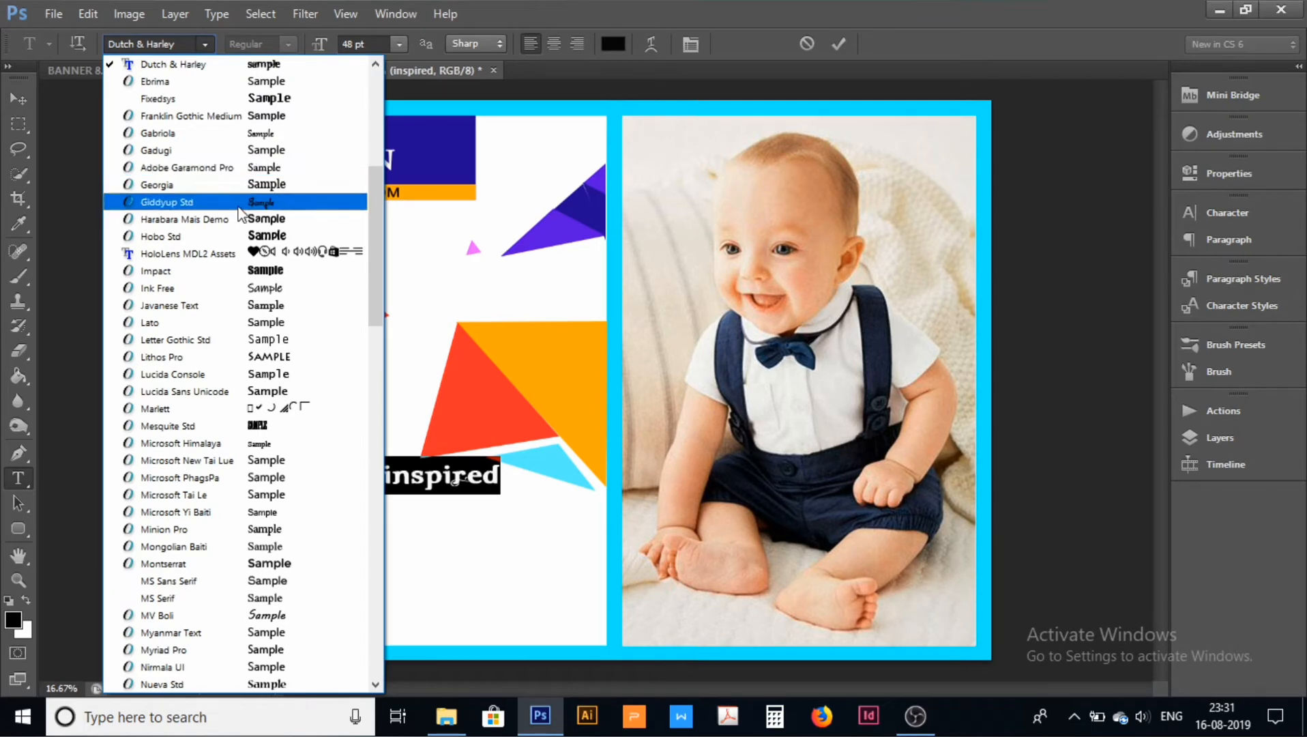
scroll(238, 208, up, 7)
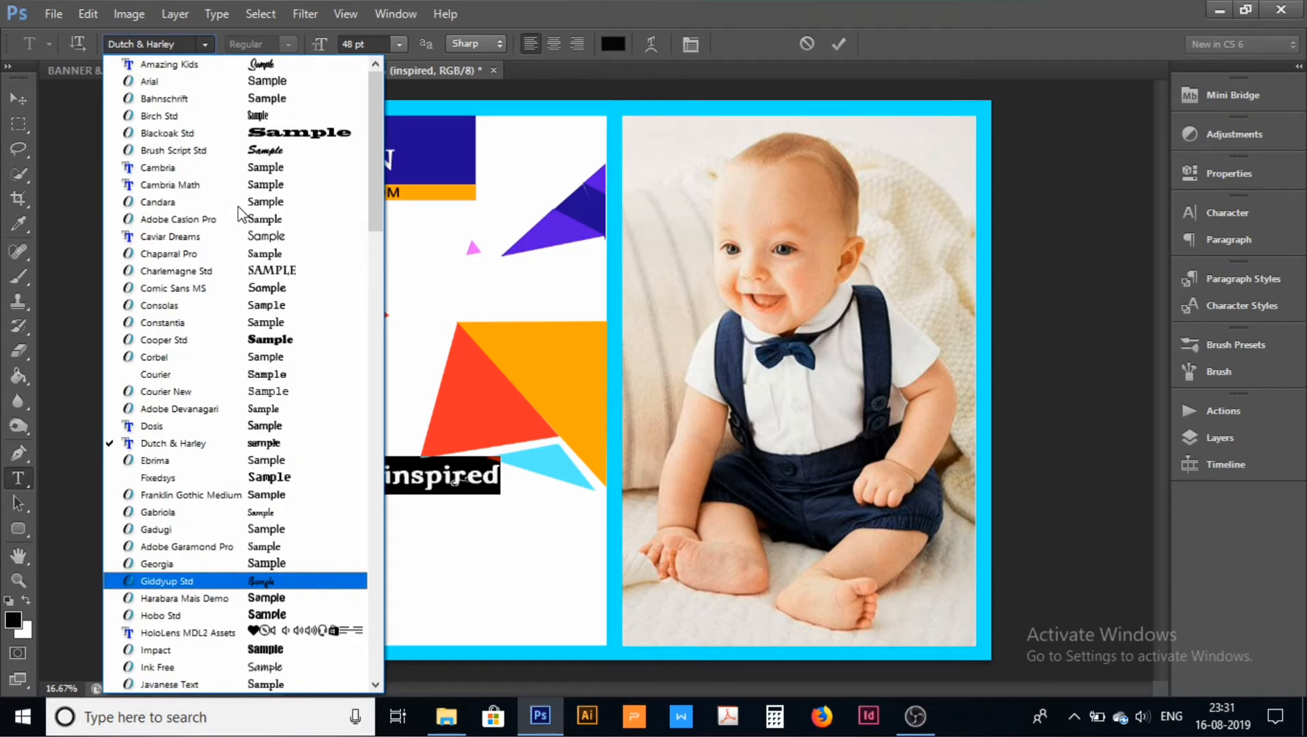
click(258, 61)
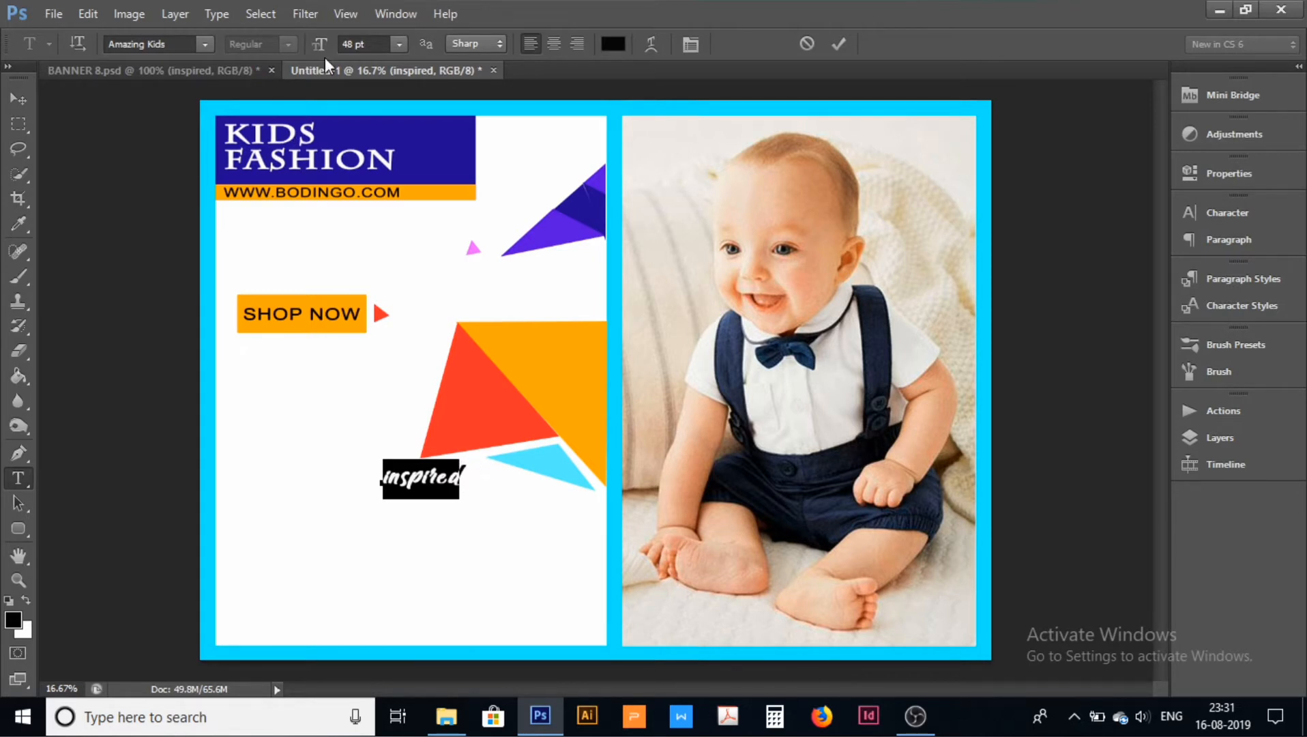
Step: Set the inspired text to 92 pt after checking its size in BANNER 8.psd, and move it slightly down below the red triangle
click(205, 68)
click(450, 503)
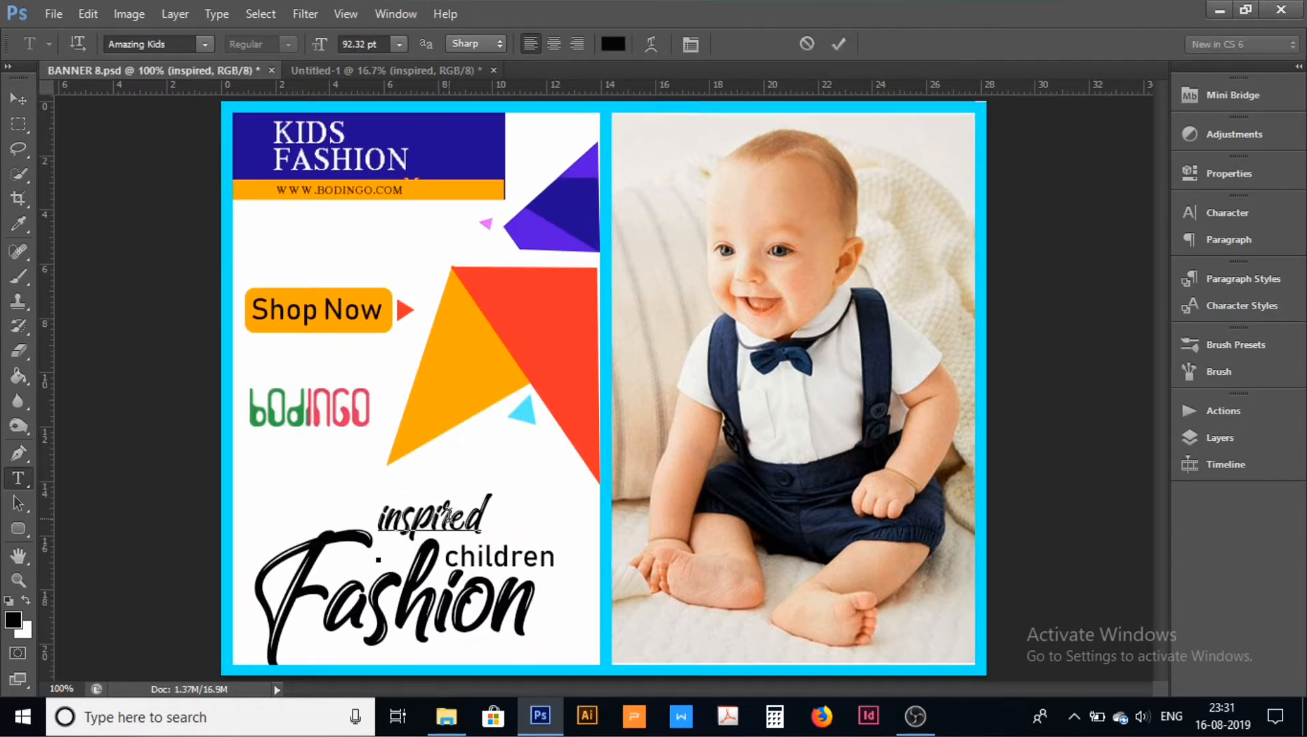
click(326, 71)
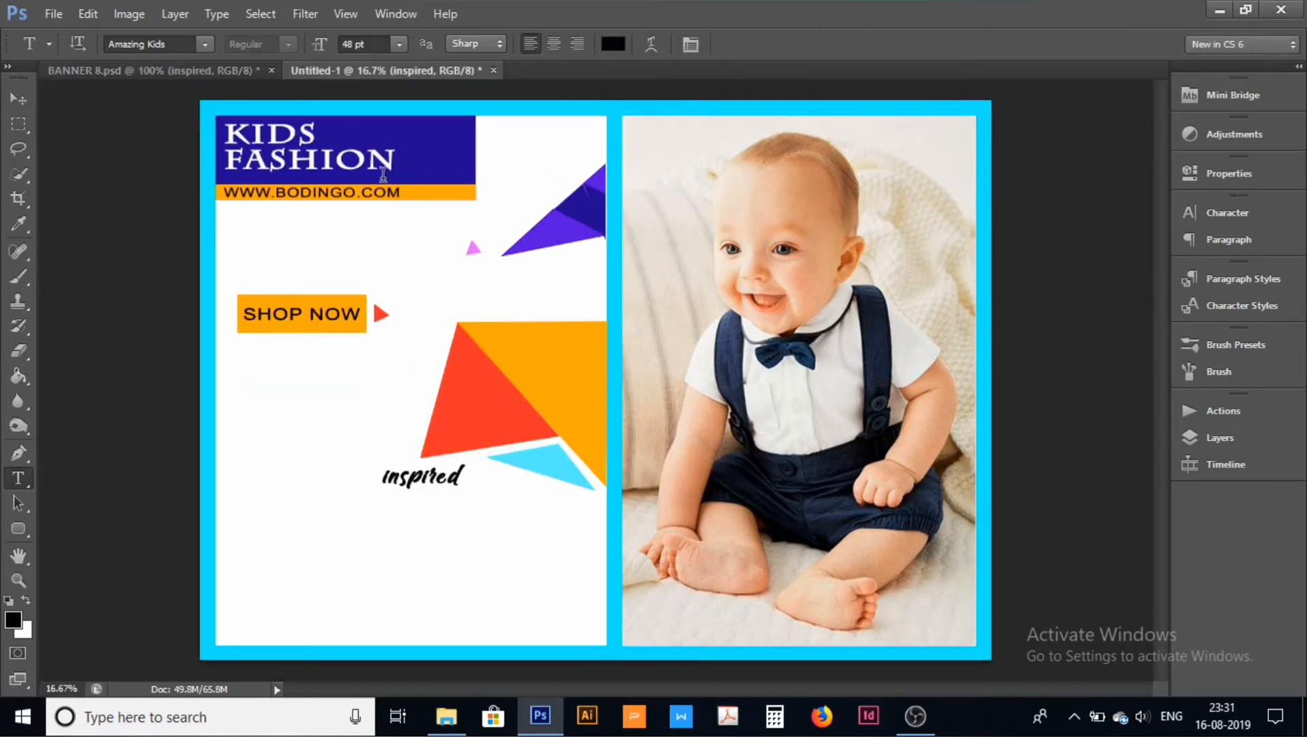
drag(456, 482, 326, 461)
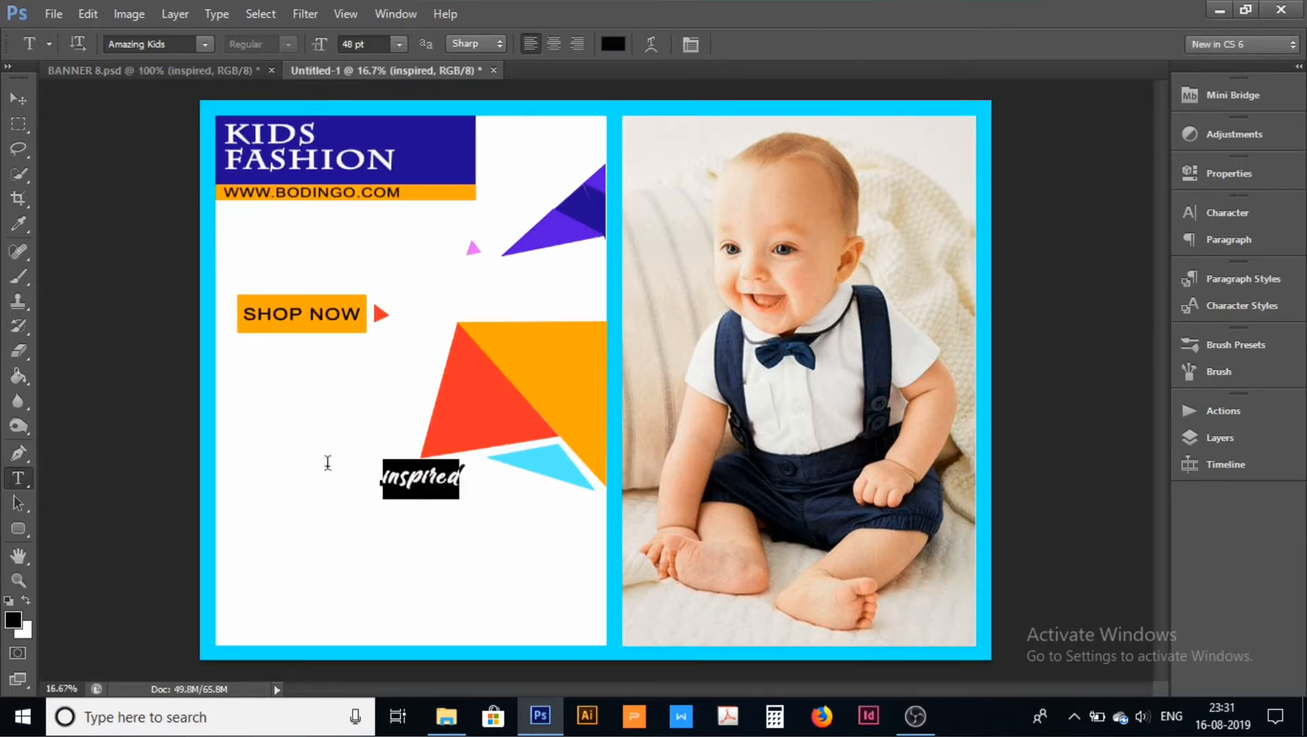
click(365, 45)
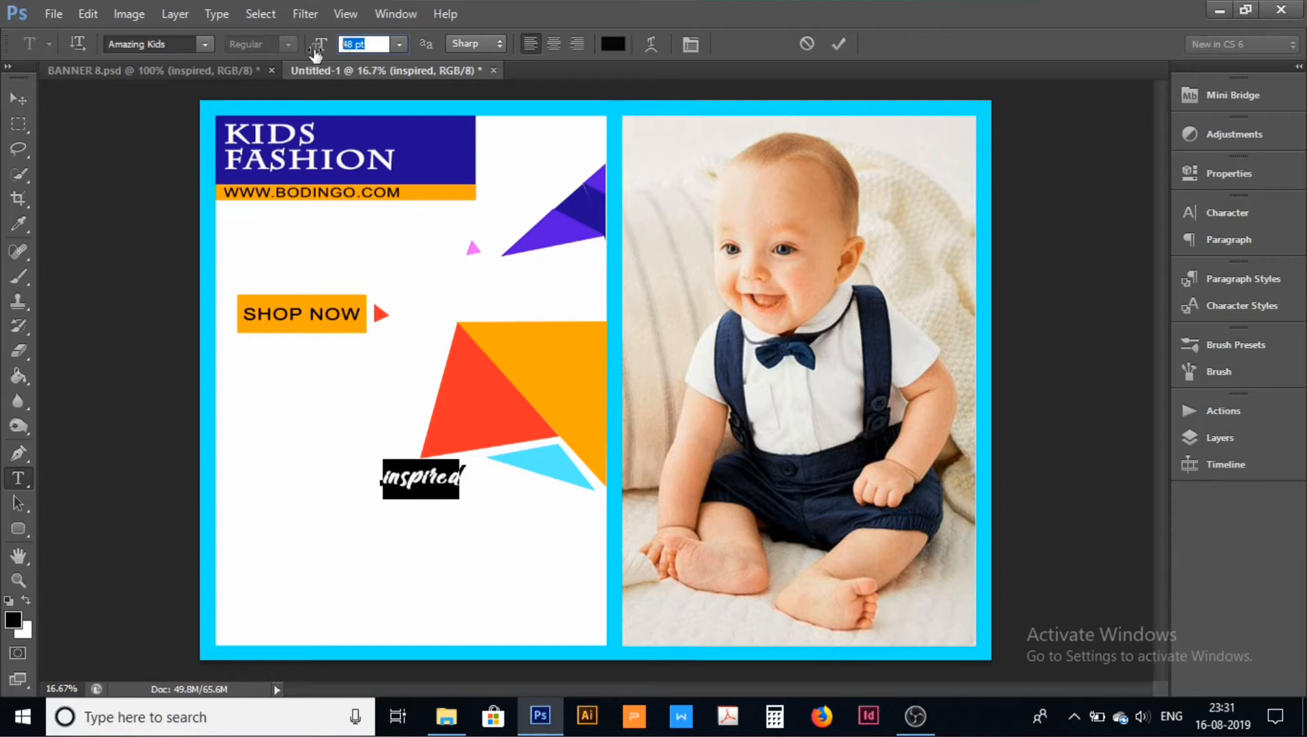
text(92)
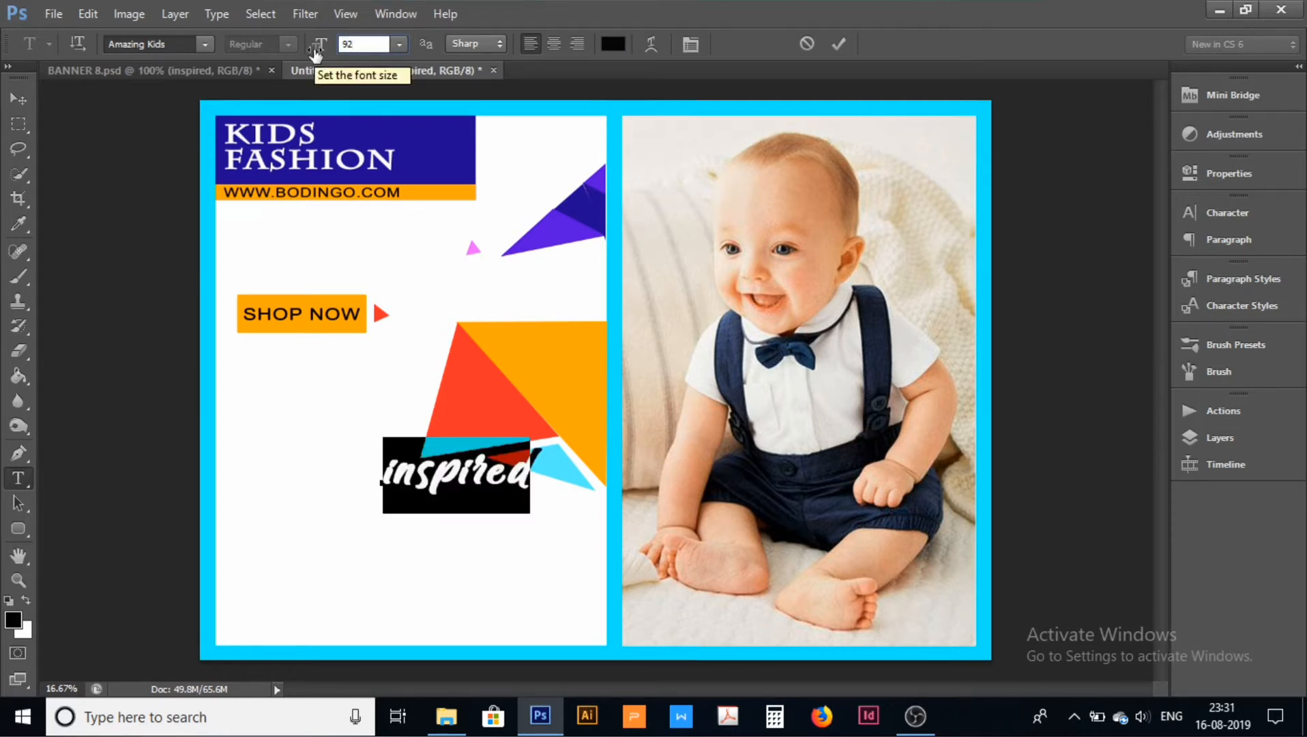
click(15, 101)
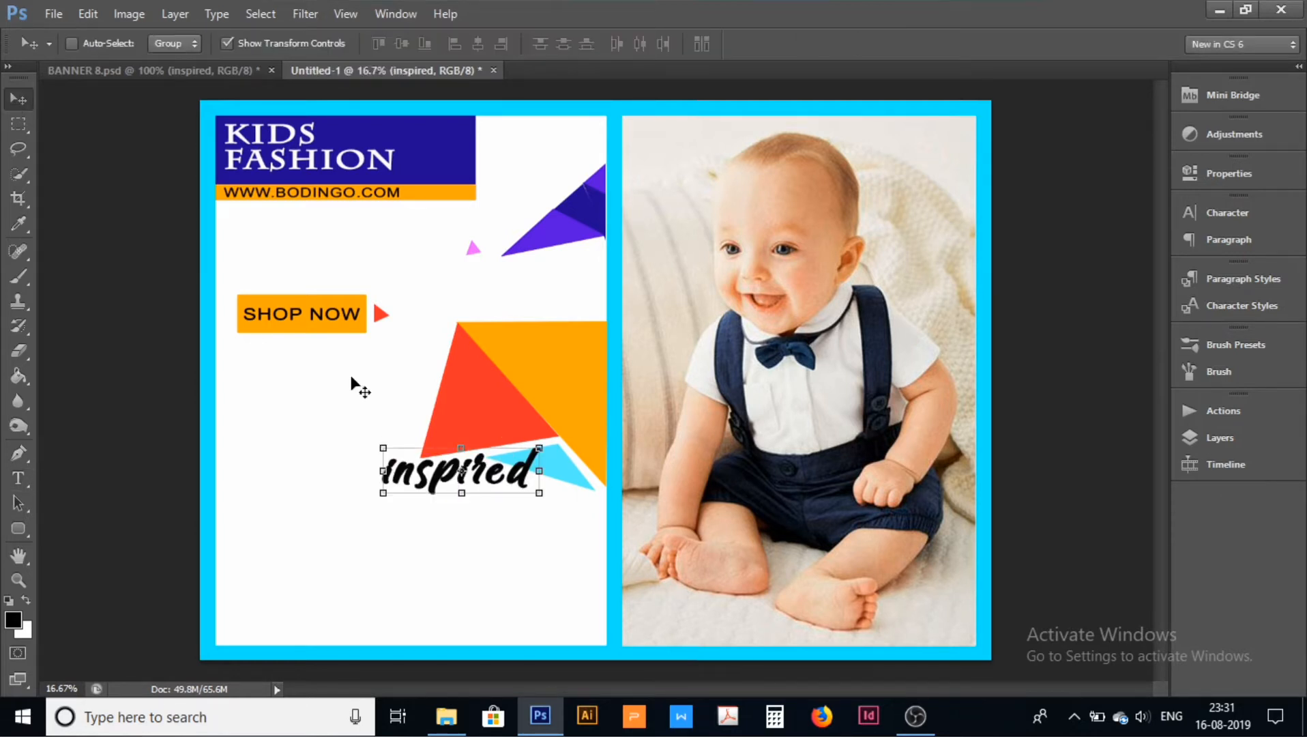
drag(491, 473, 478, 497)
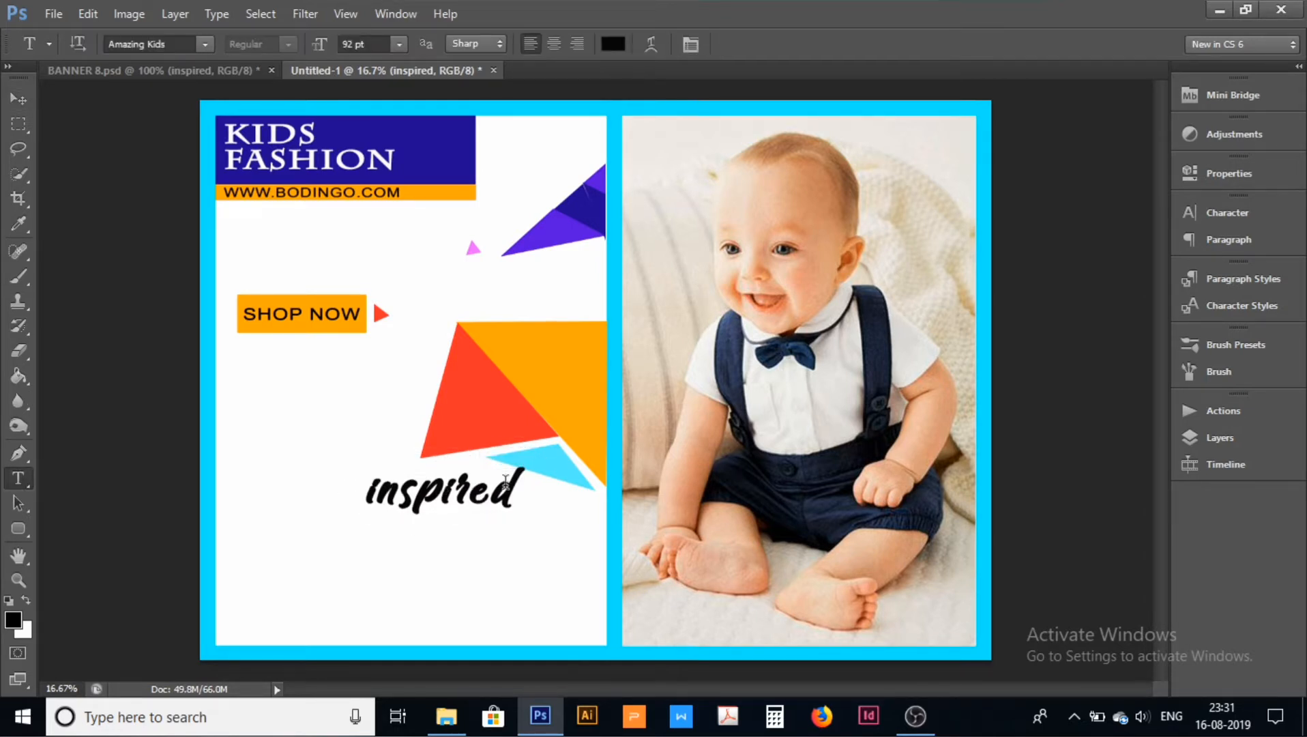
drag(514, 496, 204, 500)
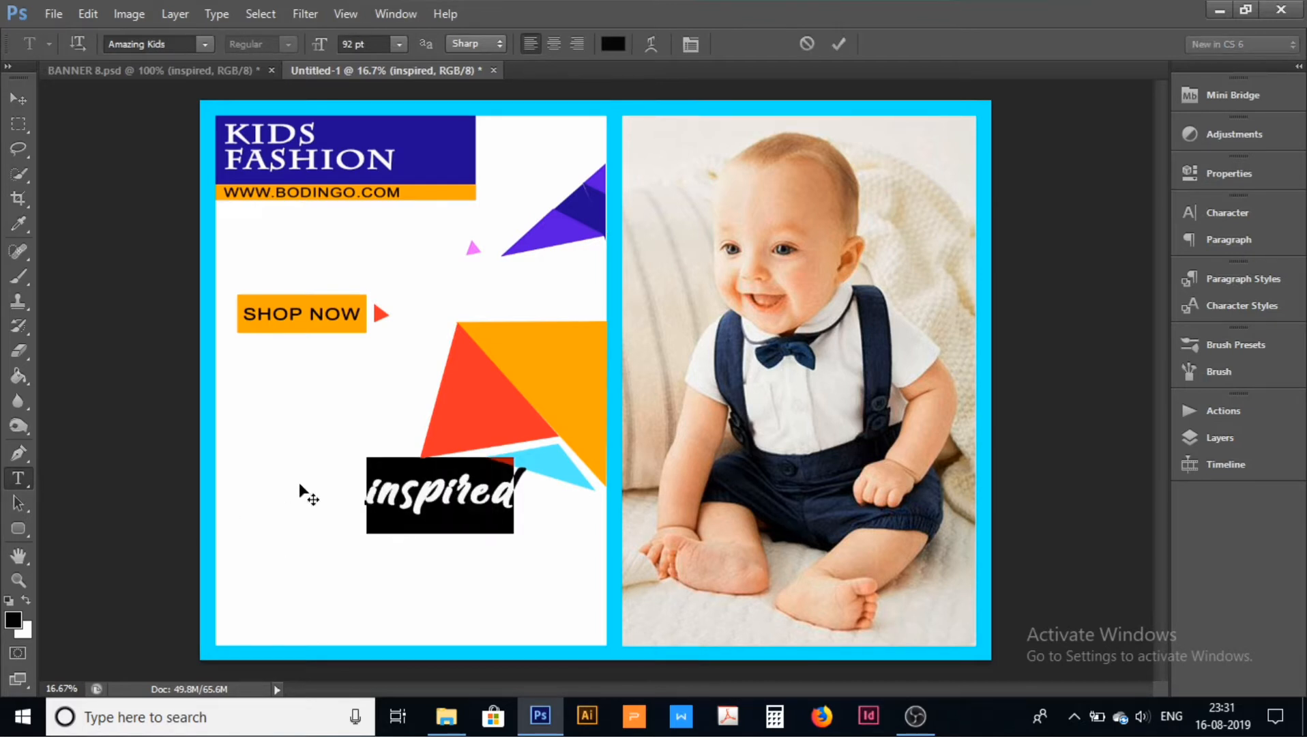
click(839, 43)
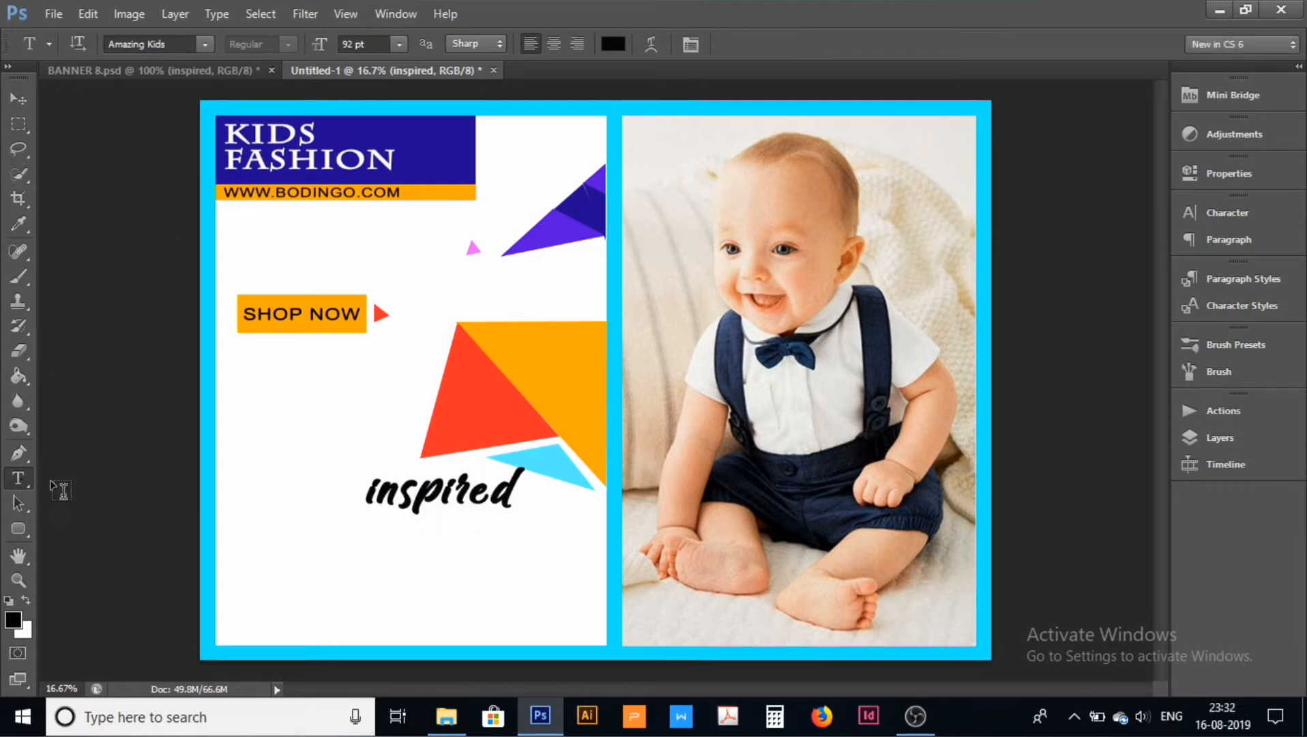
click(300, 537)
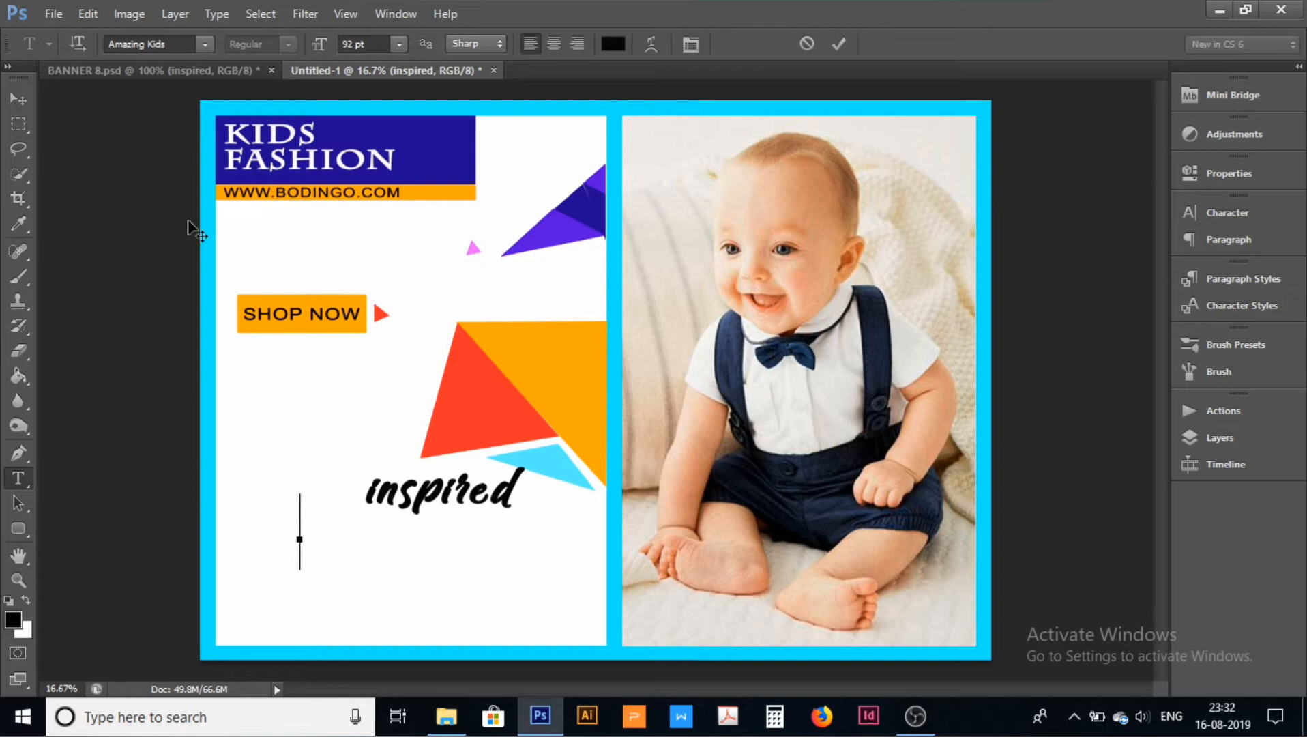
Step: Check the font and size of the children text in BANNER 8.psd
click(152, 67)
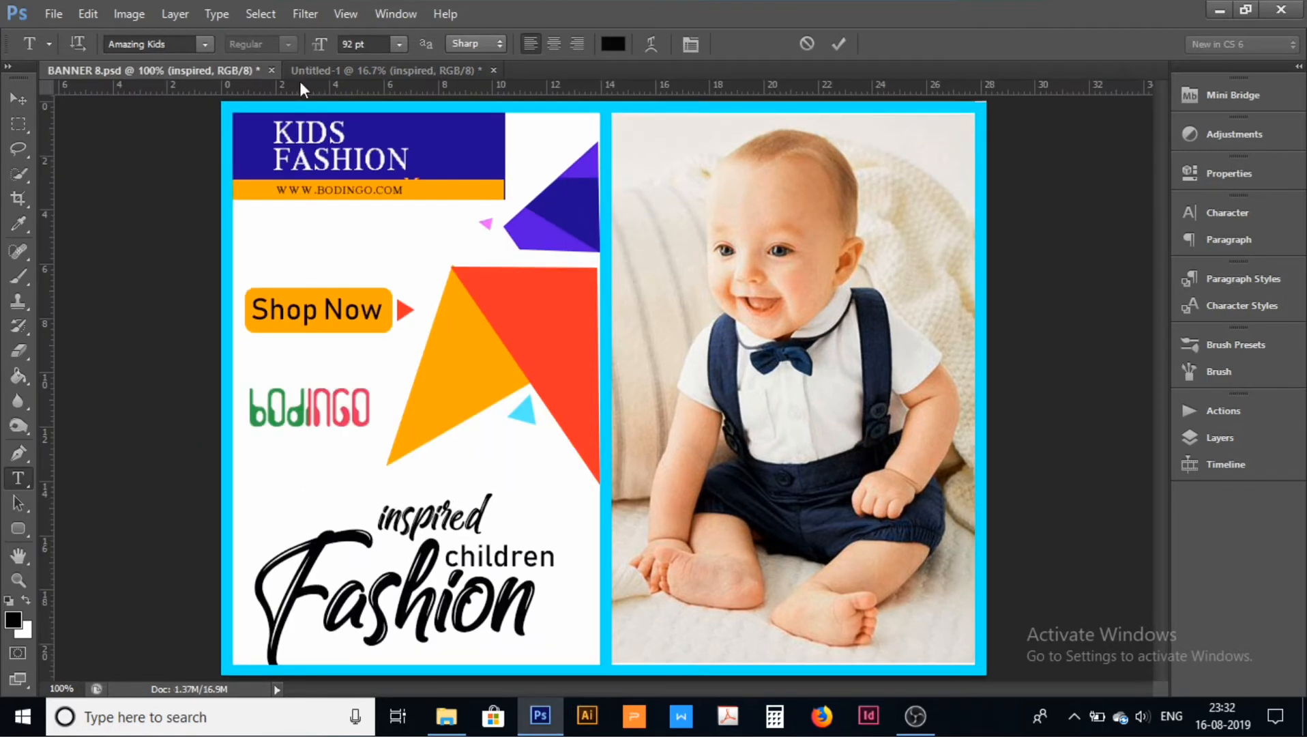
click(373, 70)
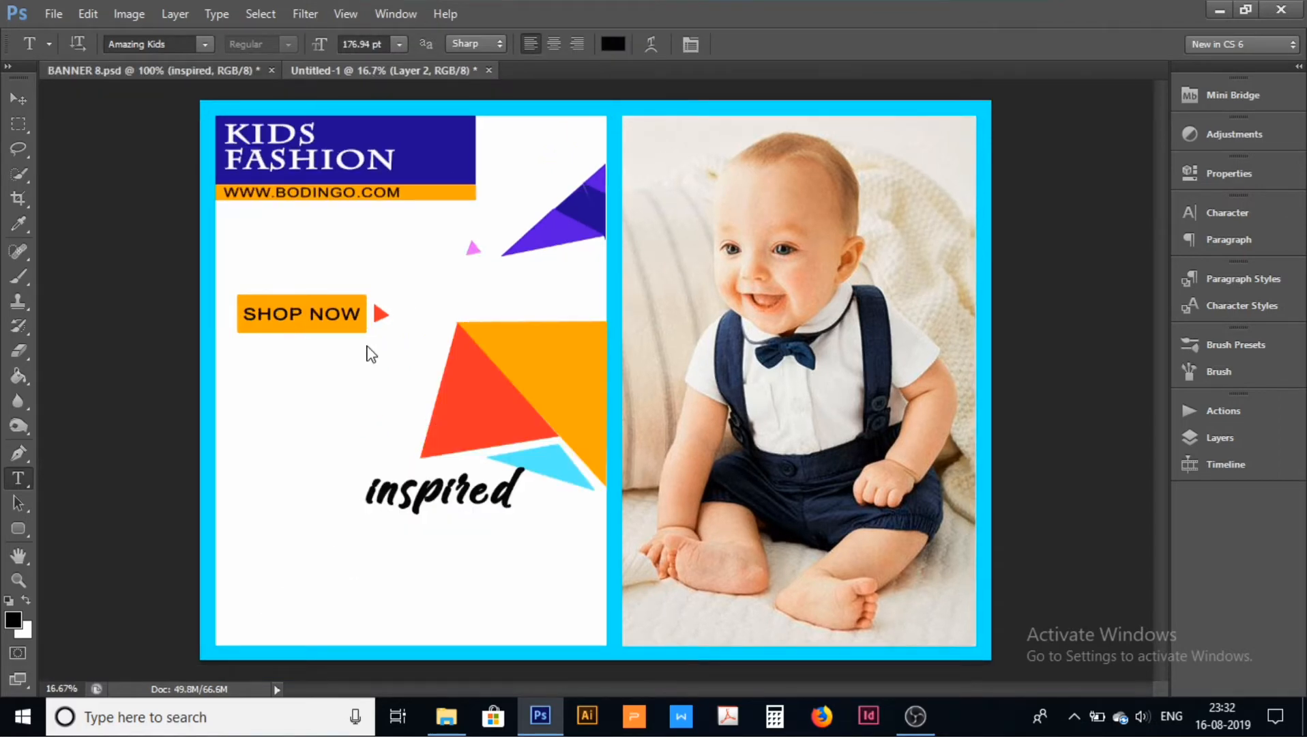
click(490, 550)
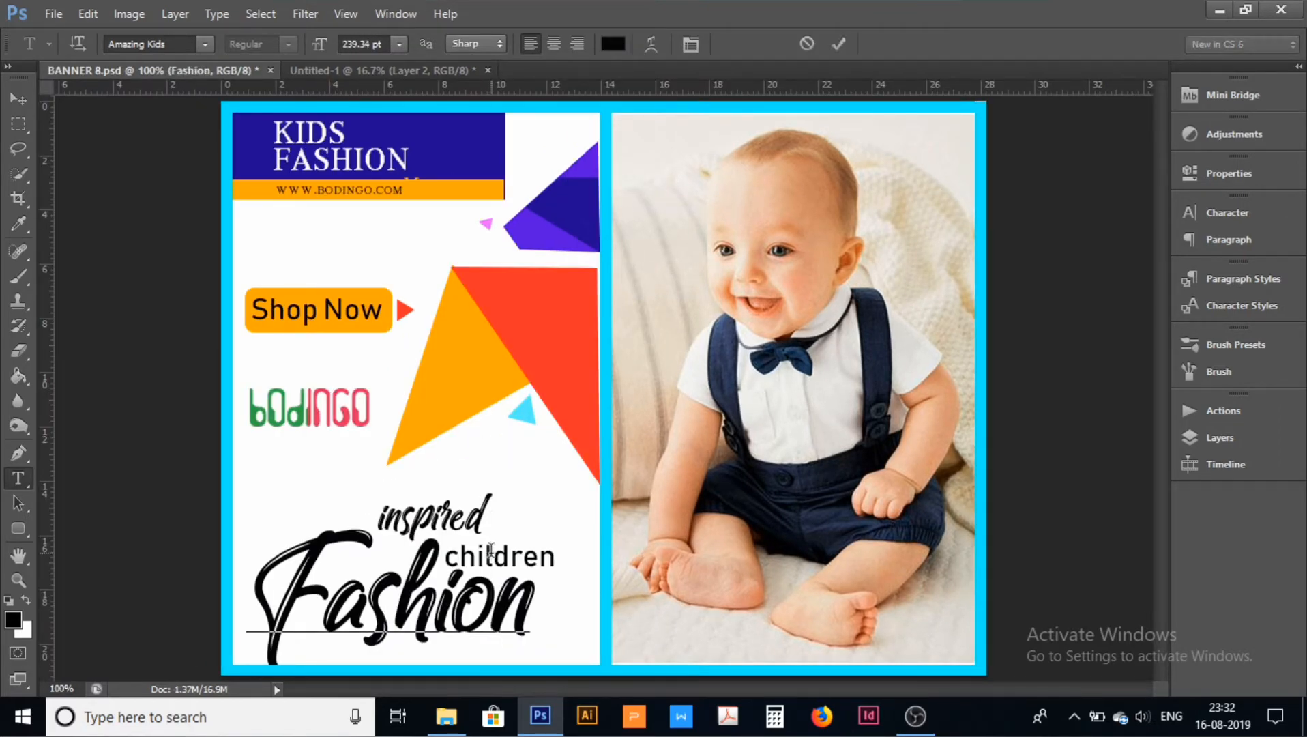
click(516, 559)
click(1239, 441)
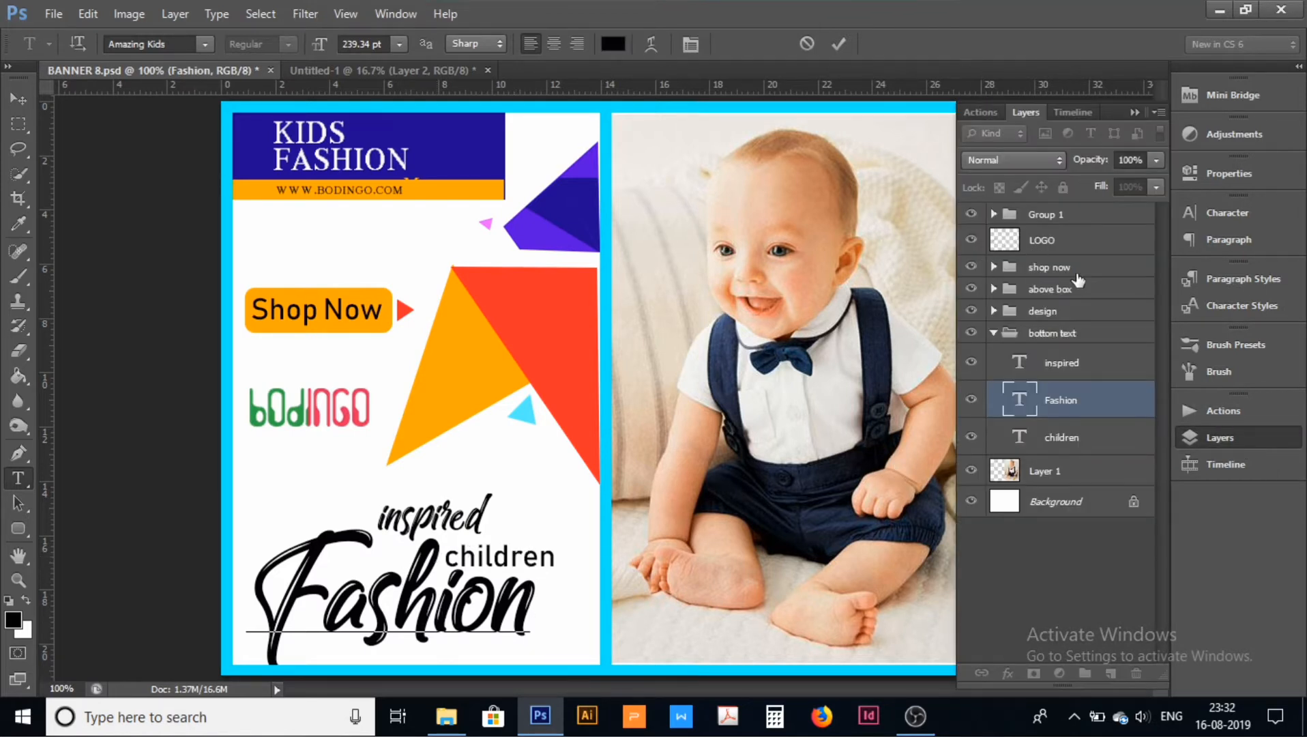
click(1038, 445)
click(530, 559)
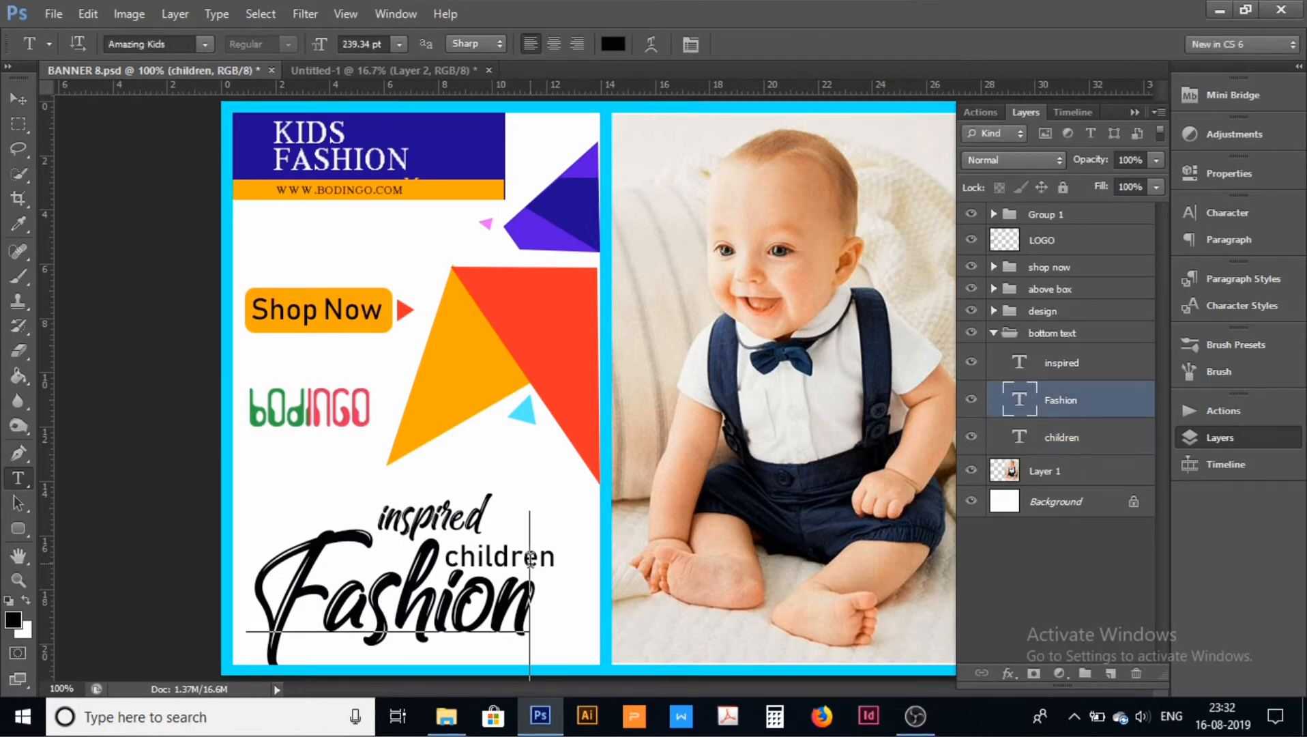
click(1104, 437)
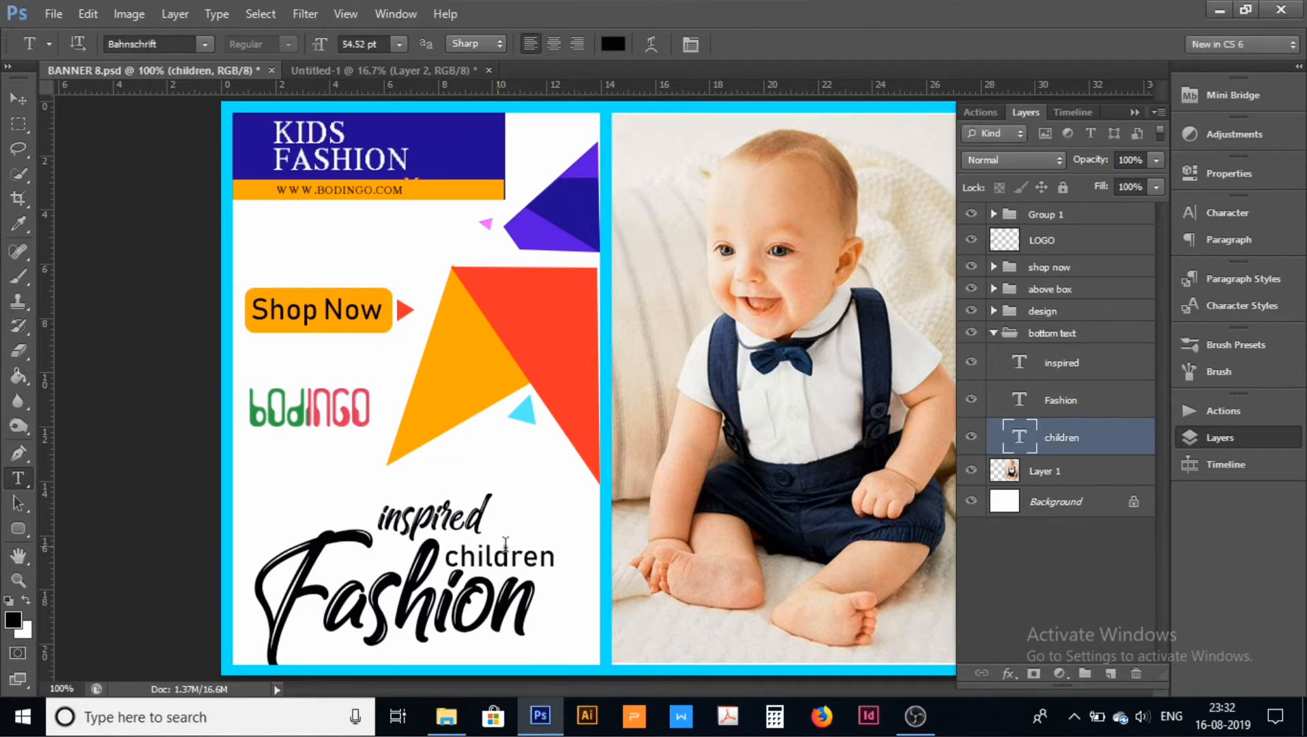
click(536, 543)
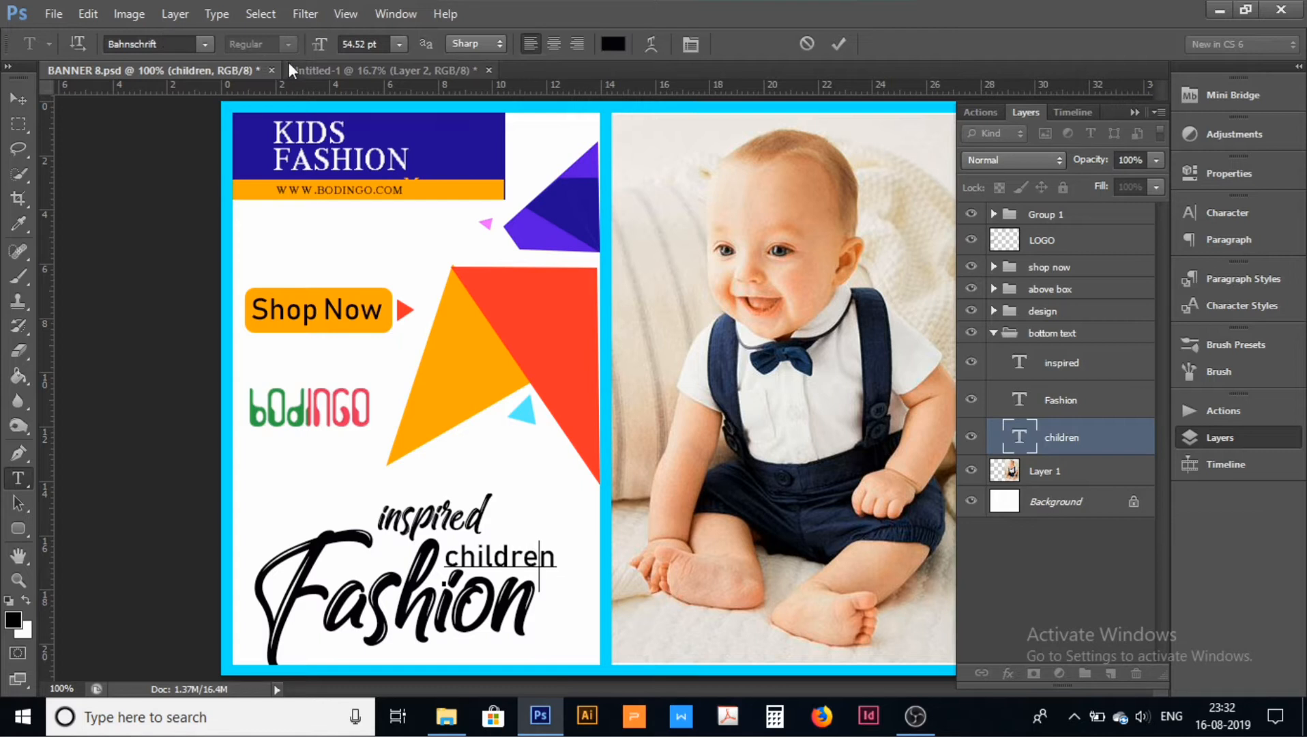
Step: Add the word children in Bahnschrift below inspired in Untitled-1, trying 30 pt and settling on 60 pt
click(307, 70)
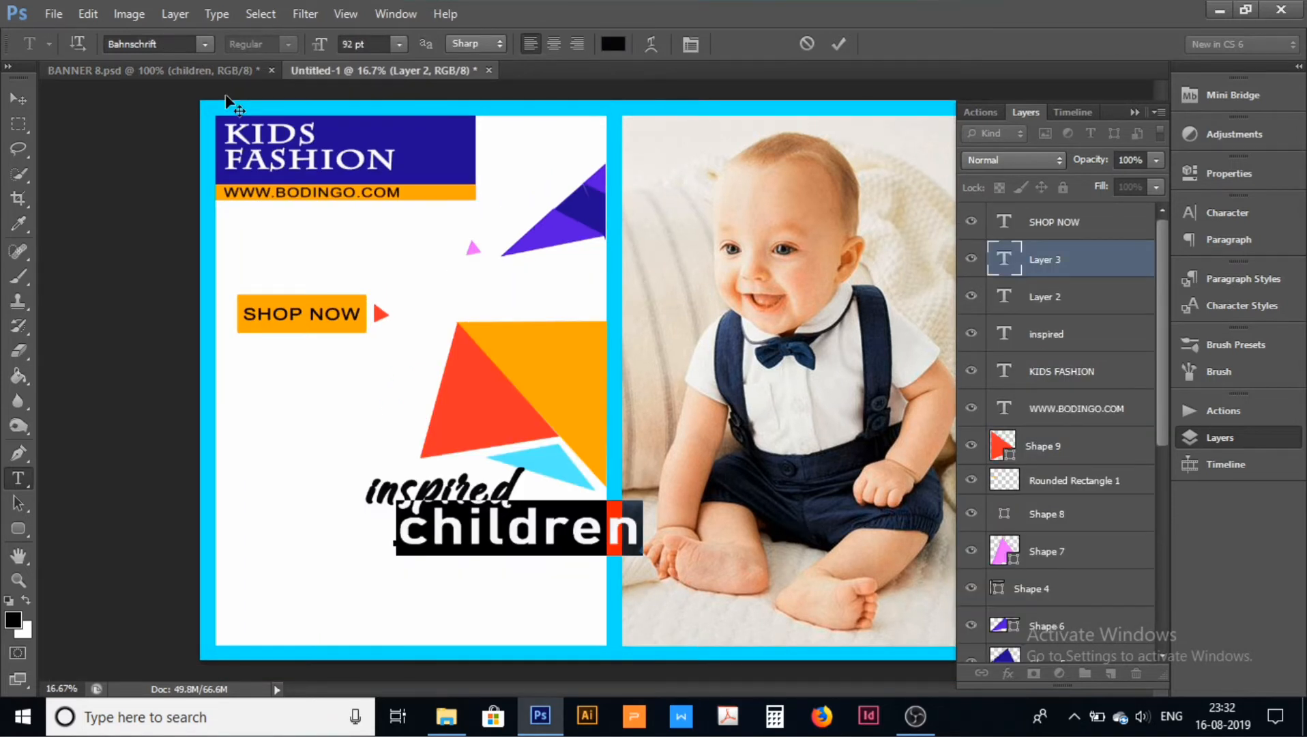
click(398, 43)
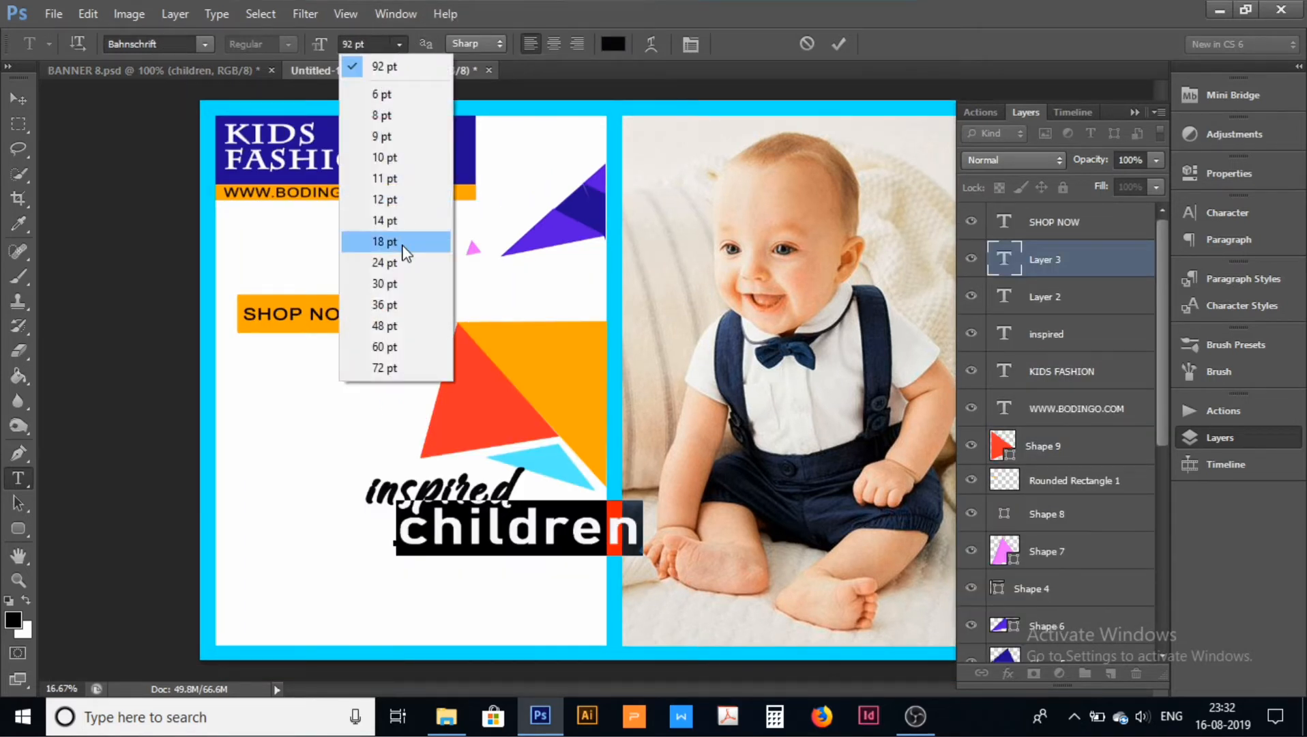
click(385, 283)
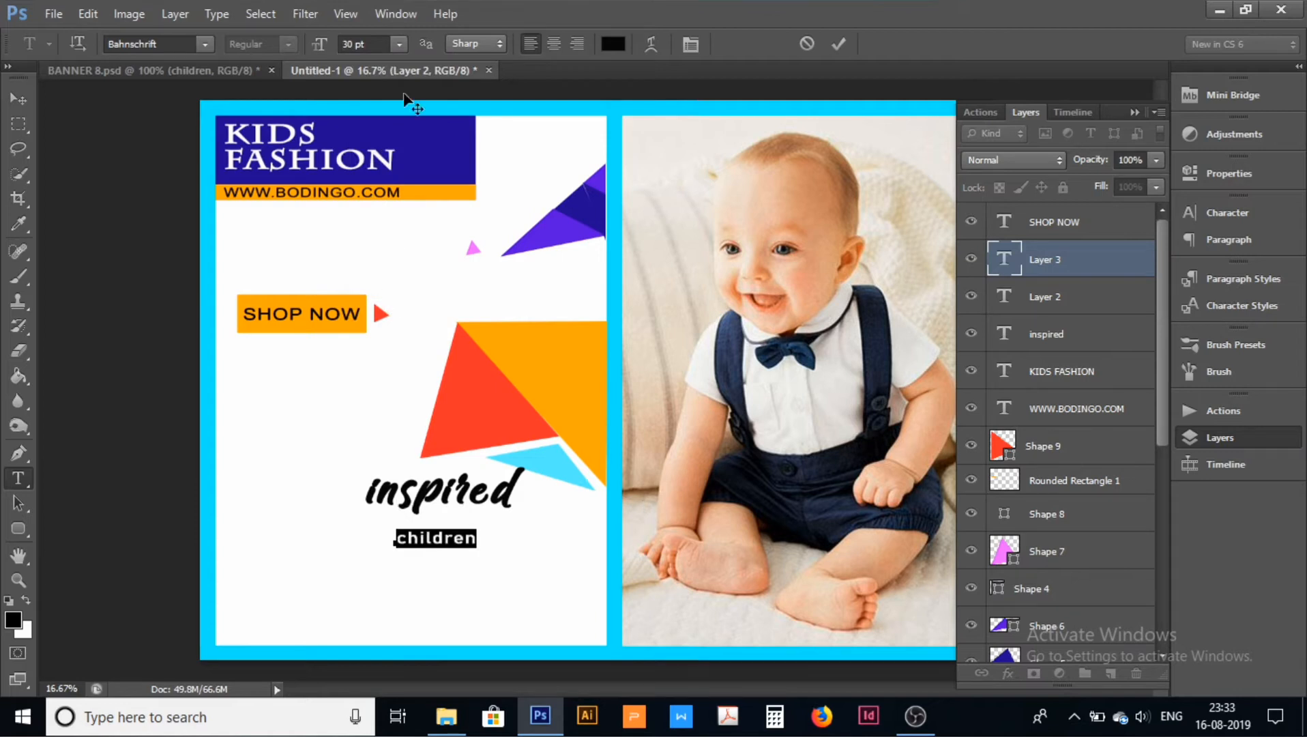
click(399, 45)
click(411, 352)
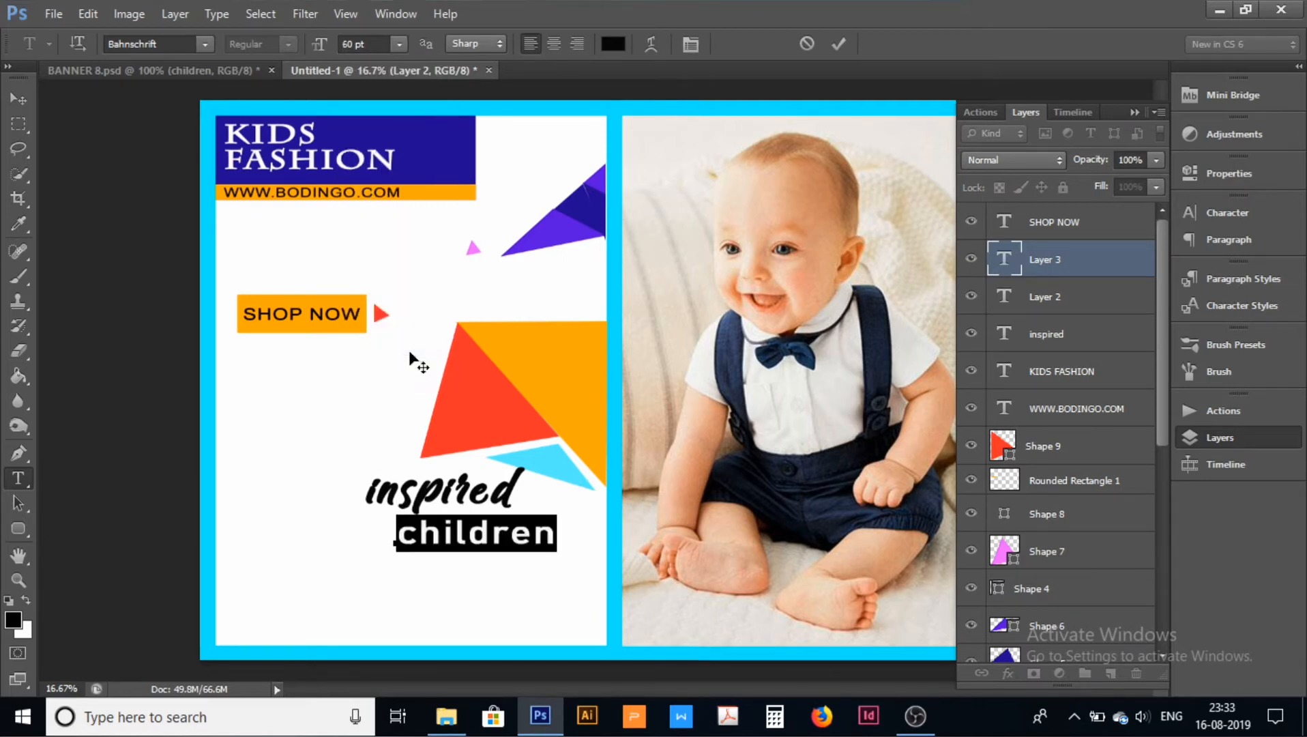
Step: Move the children text slightly right and up so it sits closer beneath inspired
click(19, 99)
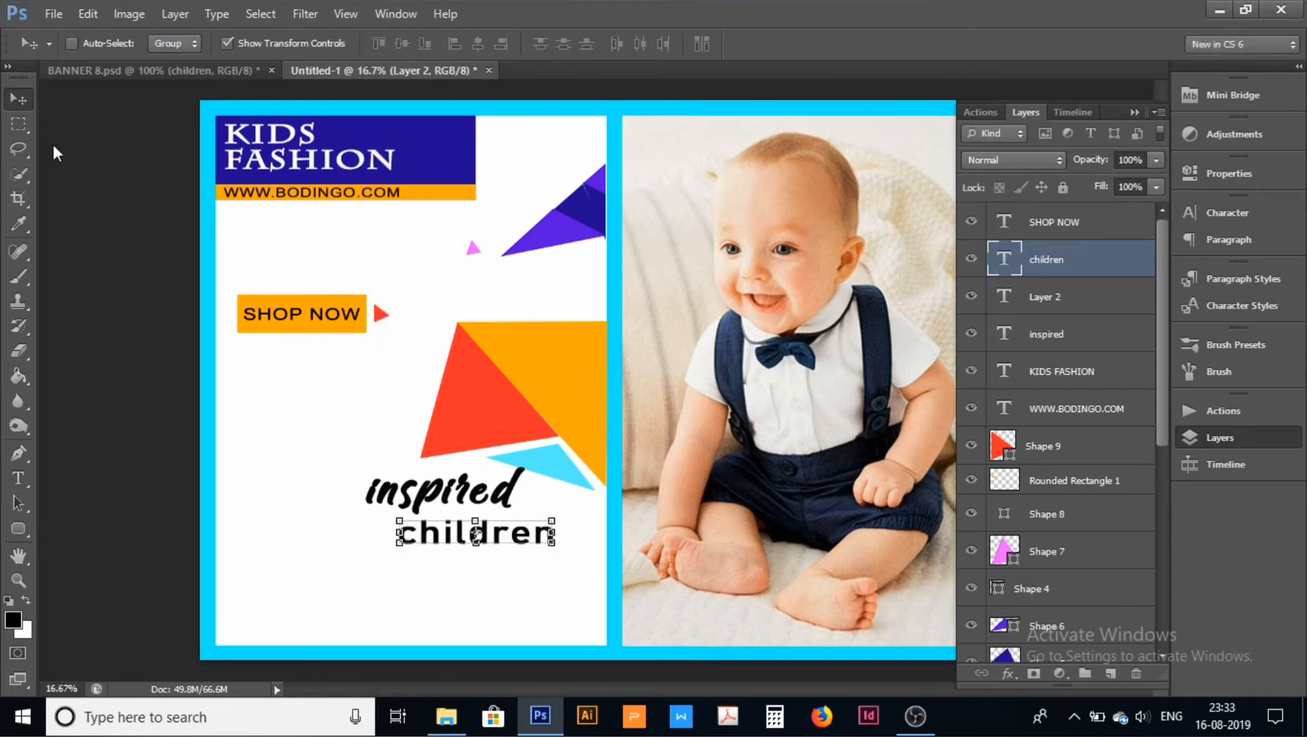
drag(504, 540, 530, 532)
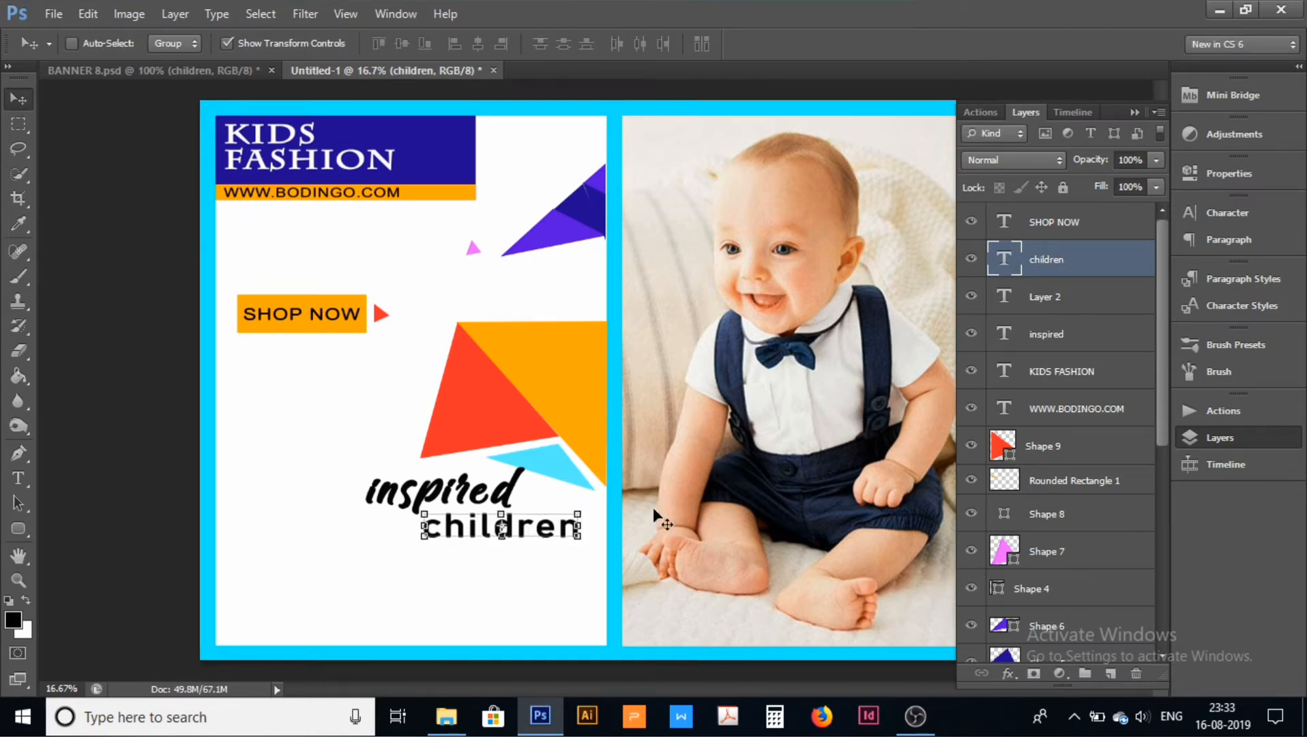
click(18, 123)
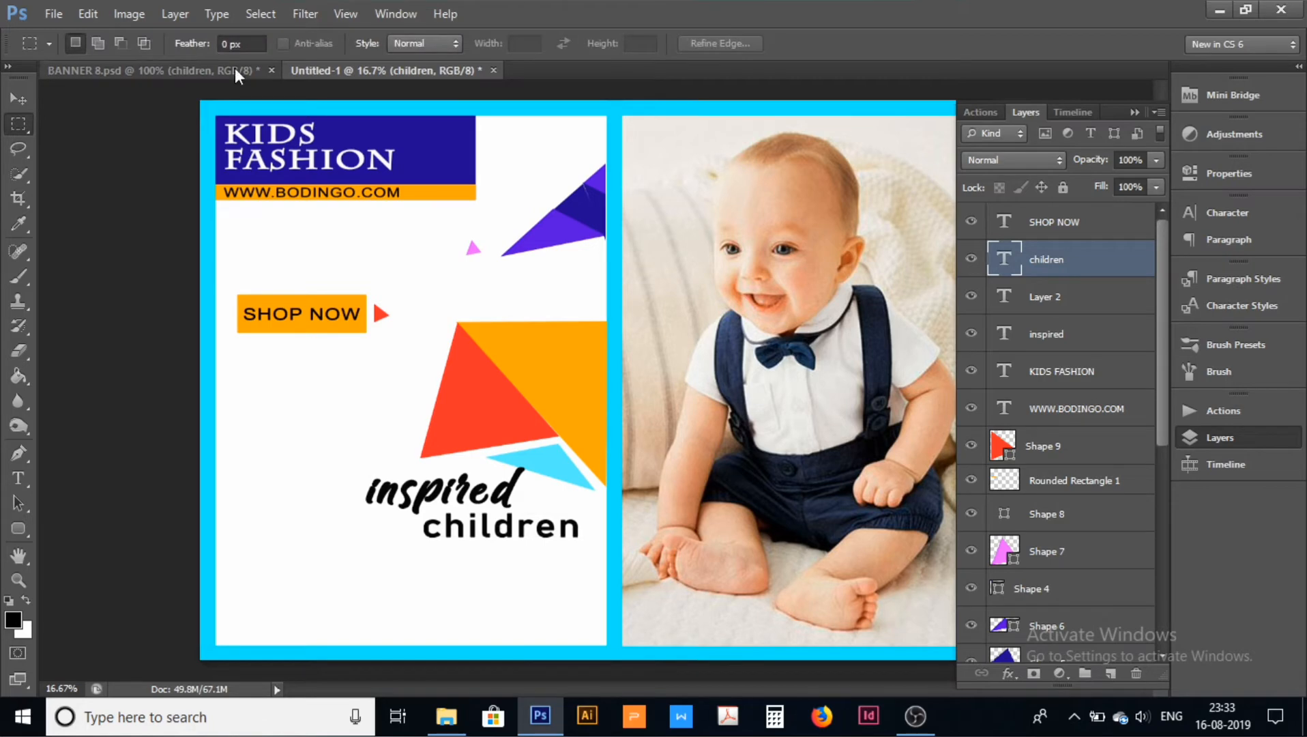
Step: Compare the lettering with BANNER 8.psd and add the text fashion below children in Untitled-1
click(213, 72)
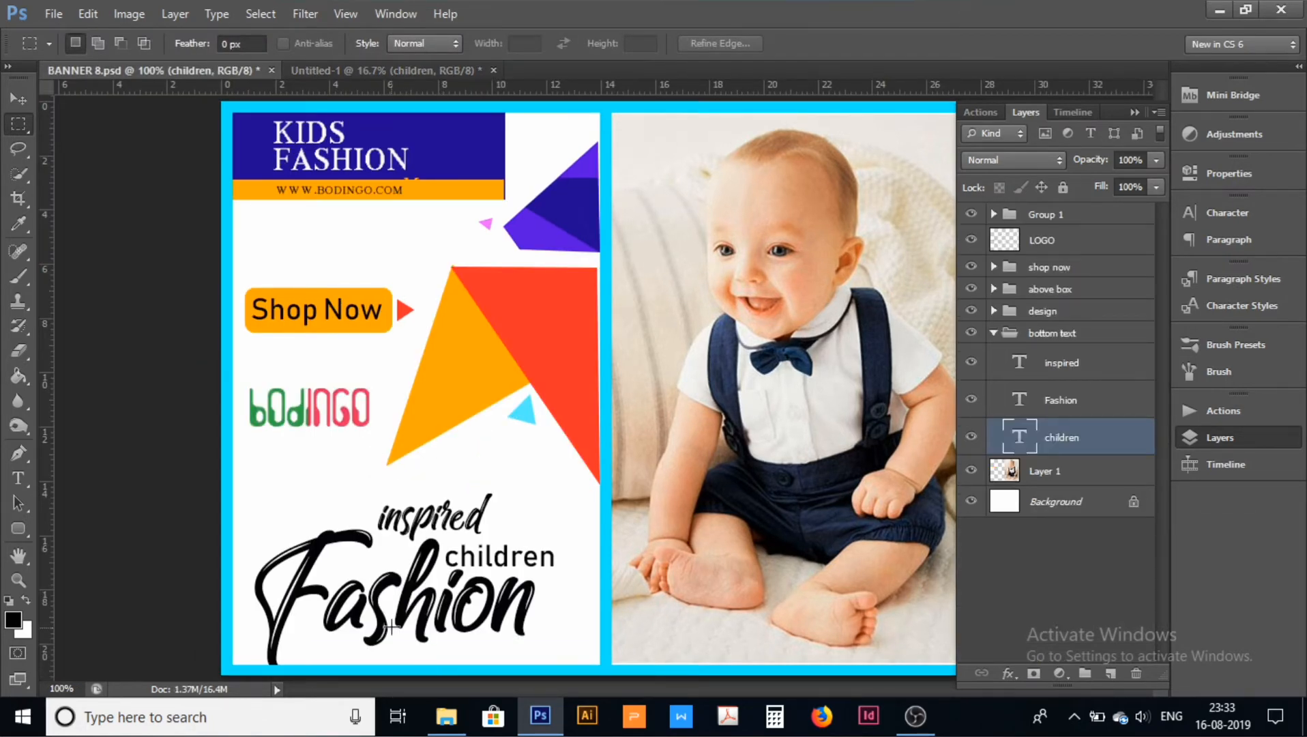
click(343, 77)
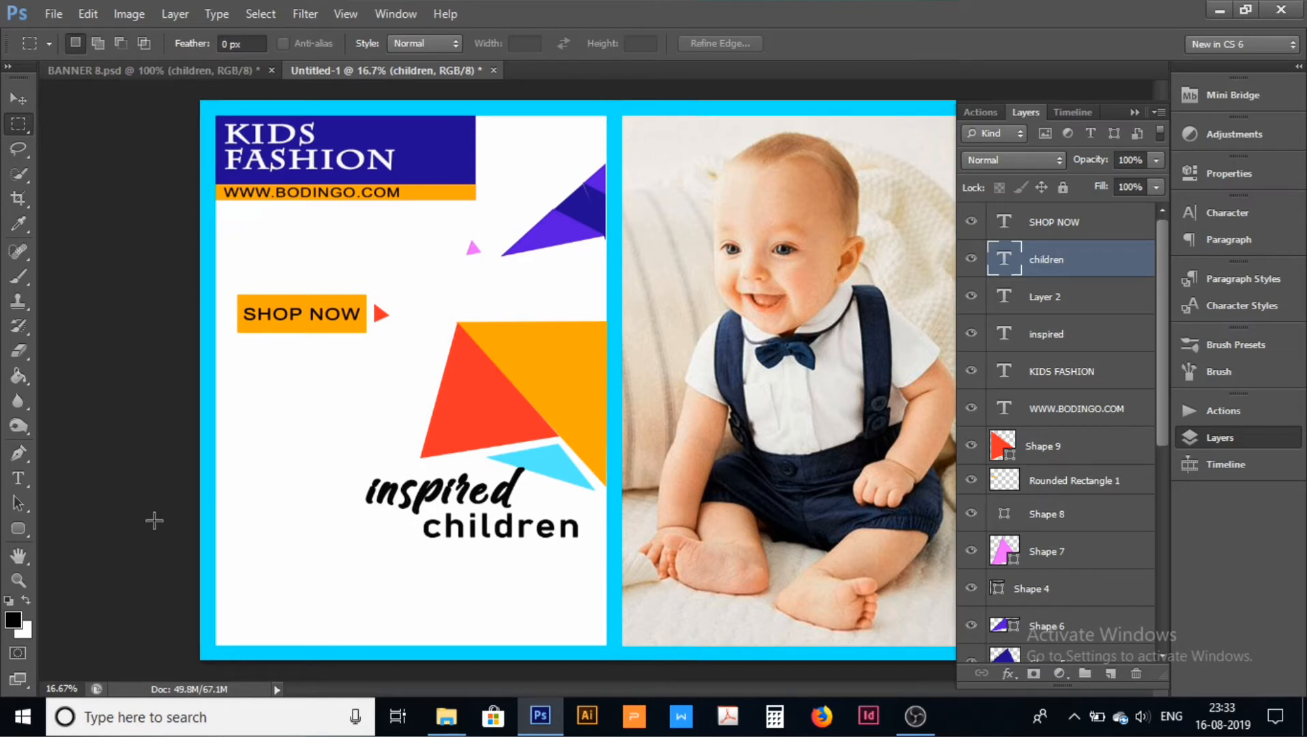
click(19, 478)
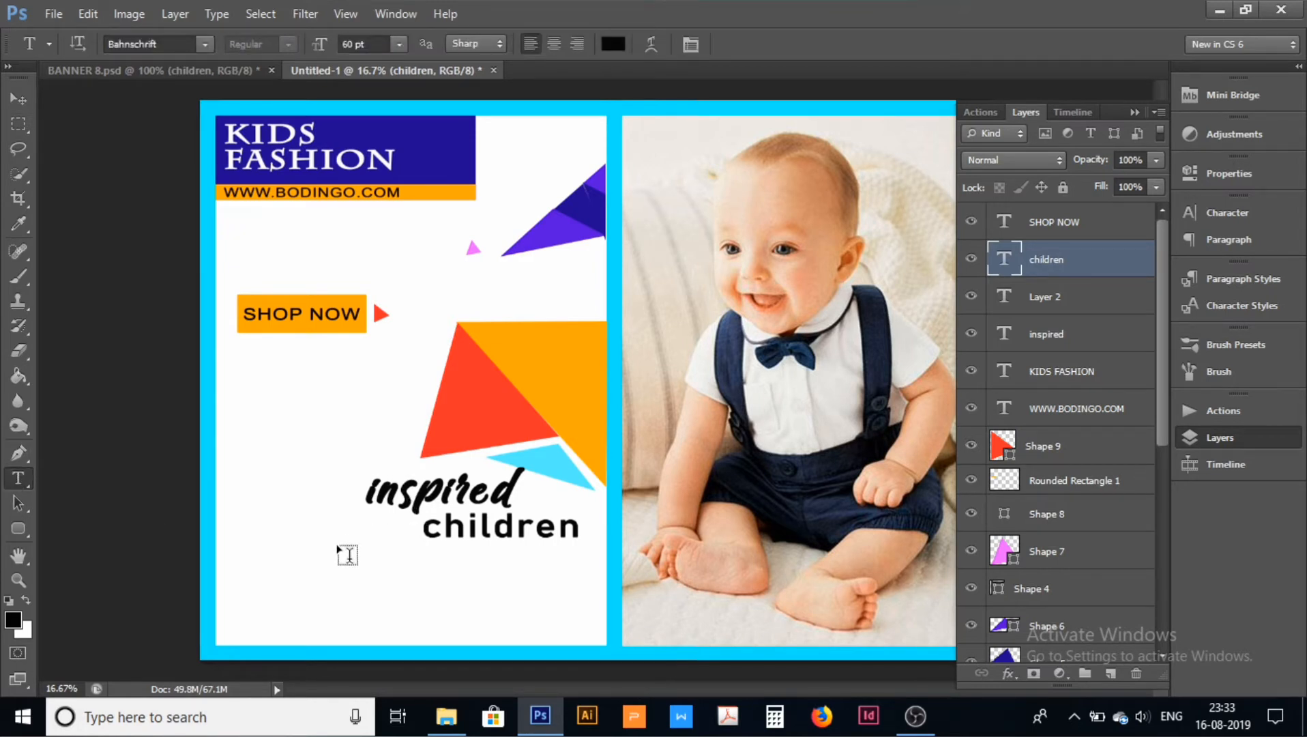
click(283, 570)
text(fashion)
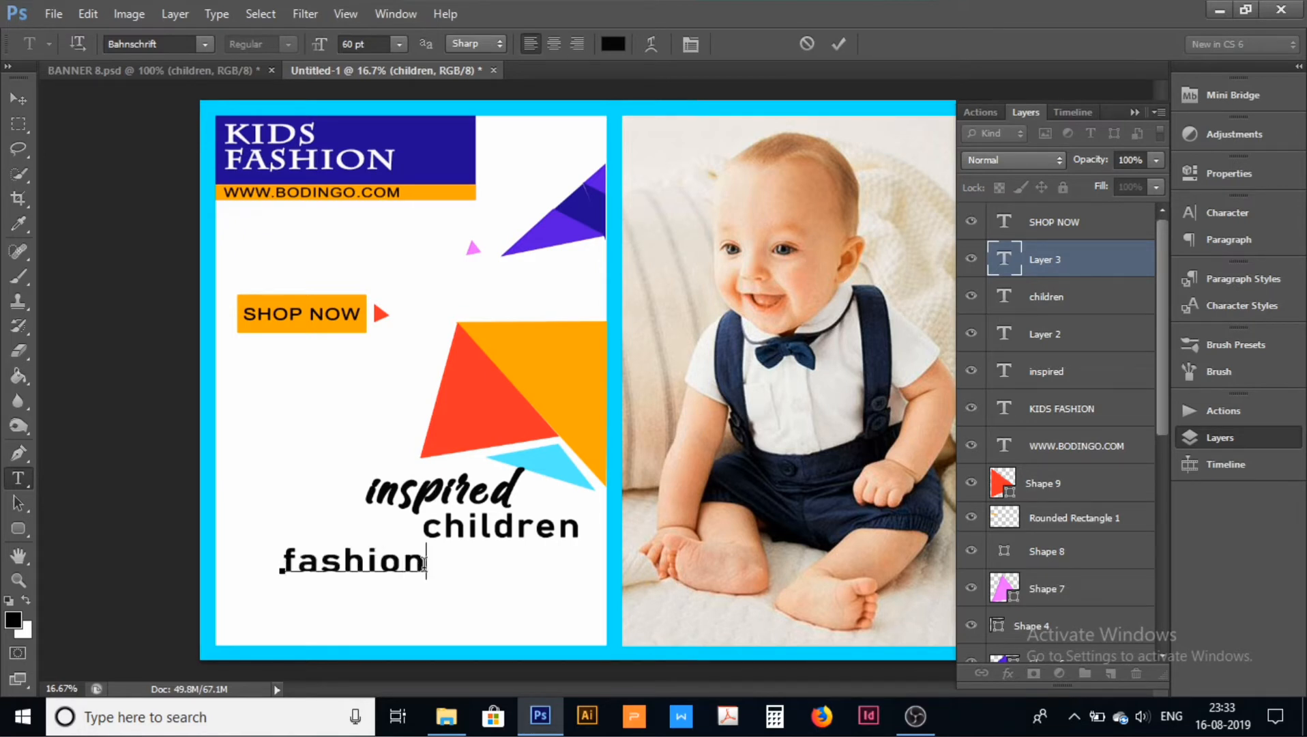
Step: Apply the Amazing Kids font to the fashion text
drag(424, 561, 132, 567)
click(210, 44)
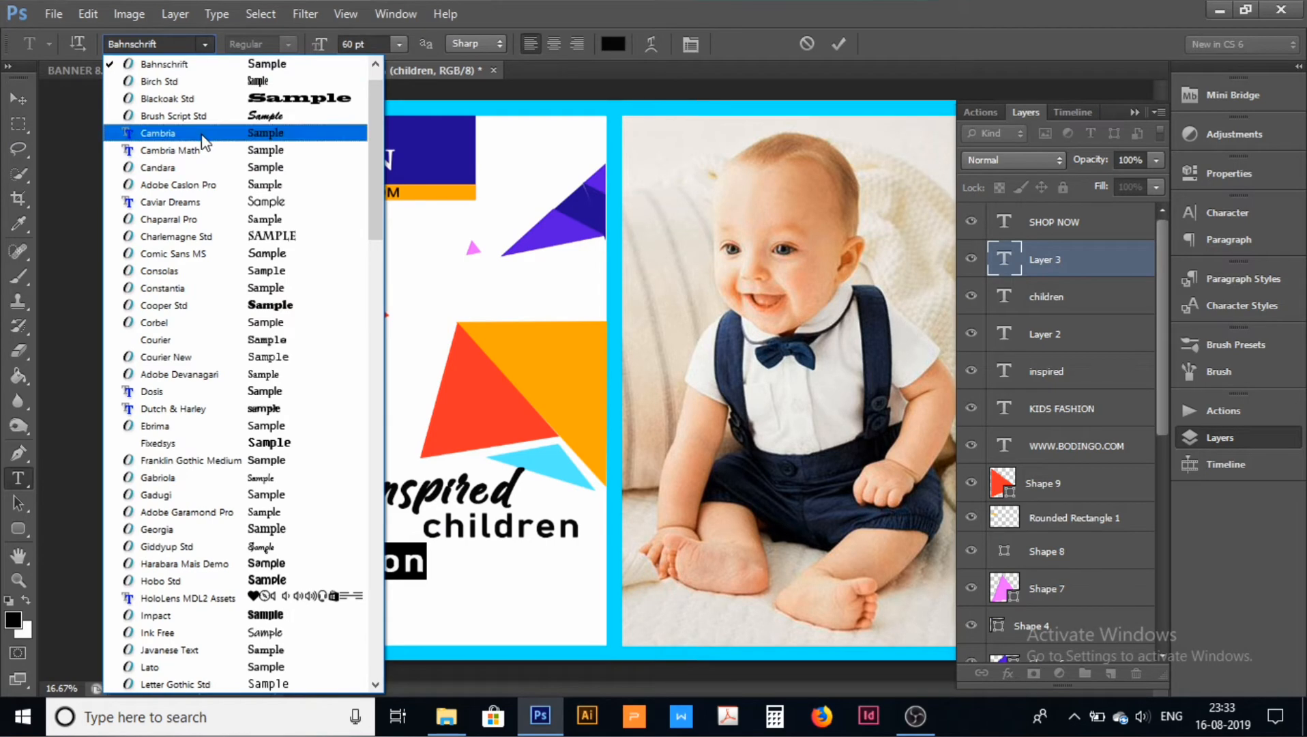
scroll(201, 140, up, 1)
click(237, 70)
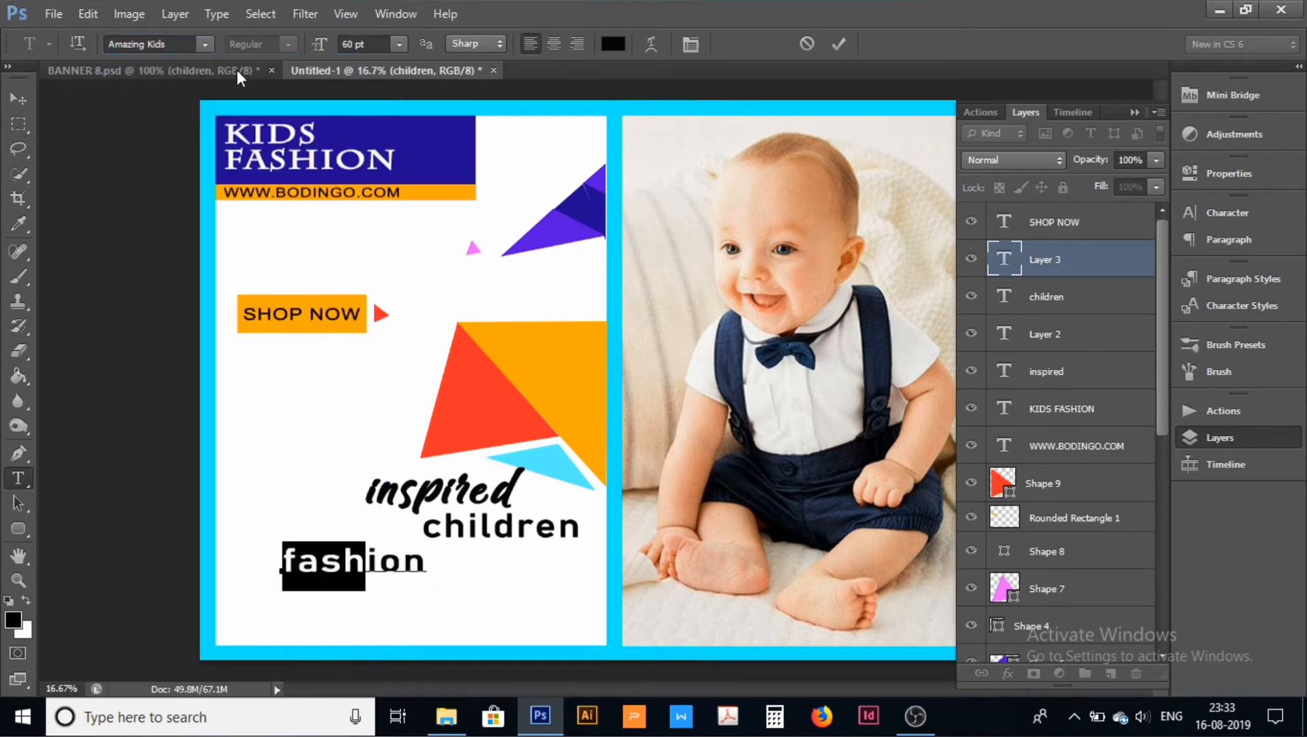
Step: Browse the available fonts, try Consolas on the fashion text, and return it to Amazing Kids
click(204, 43)
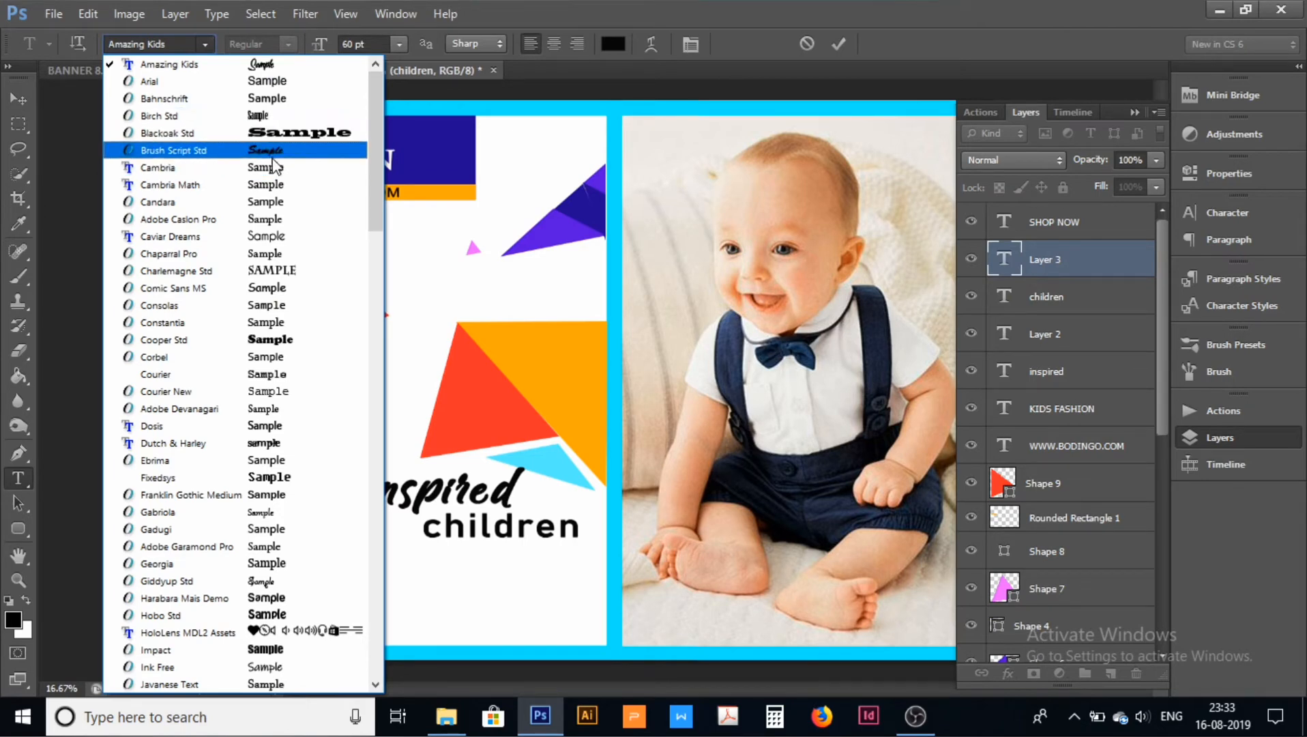
scroll(266, 409, down, 15)
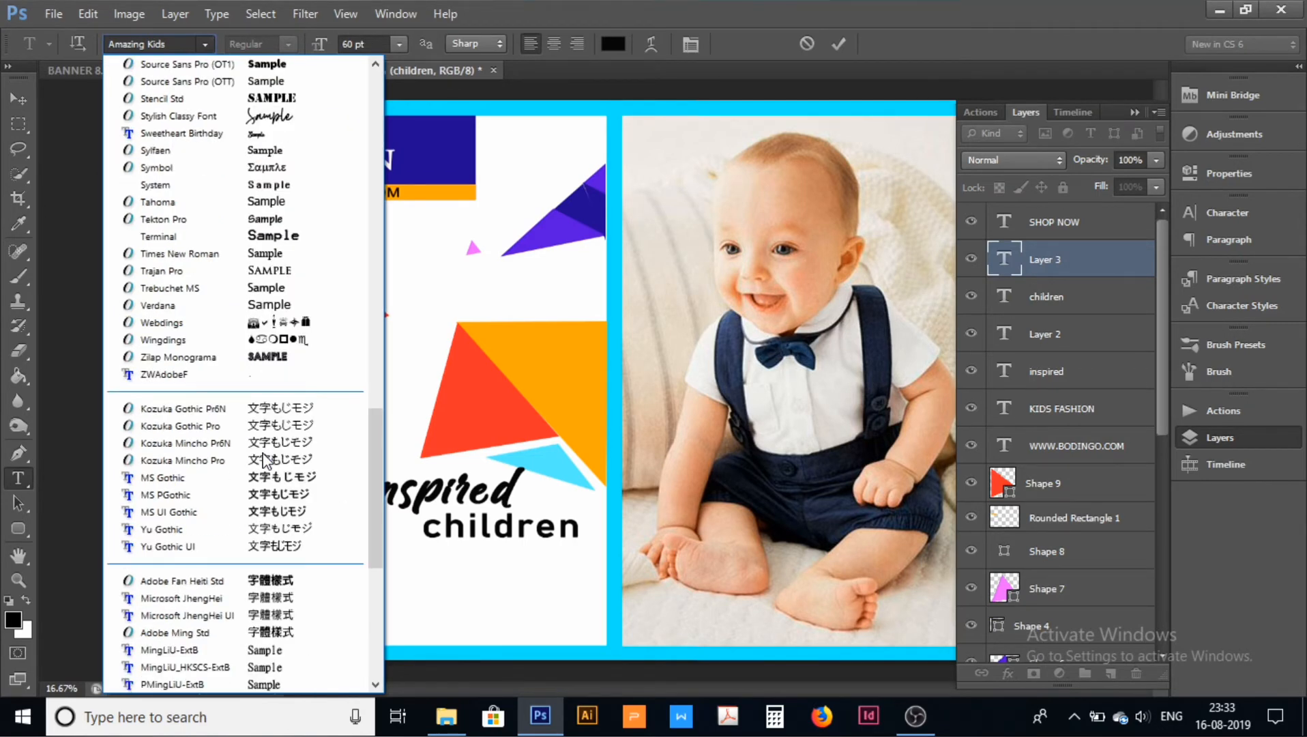
scroll(264, 457, down, 2)
scroll(266, 459, up, 4)
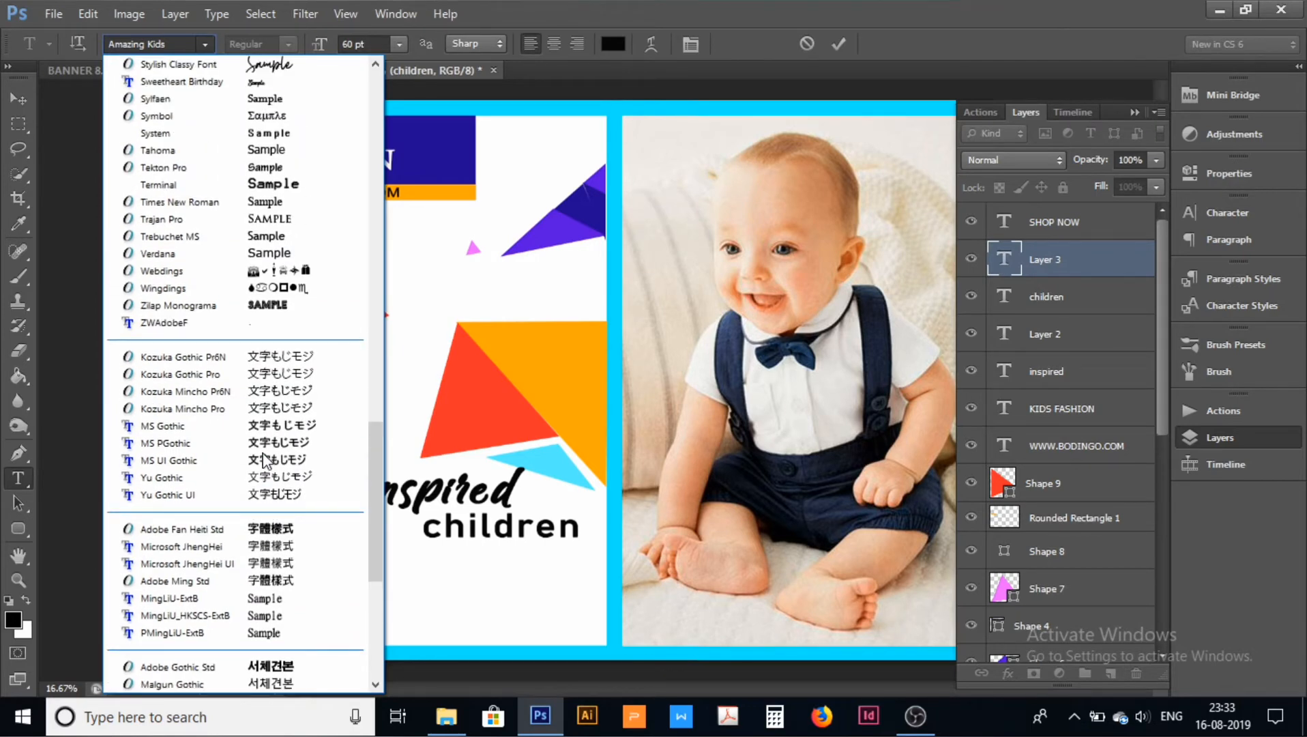
scroll(266, 459, up, 15)
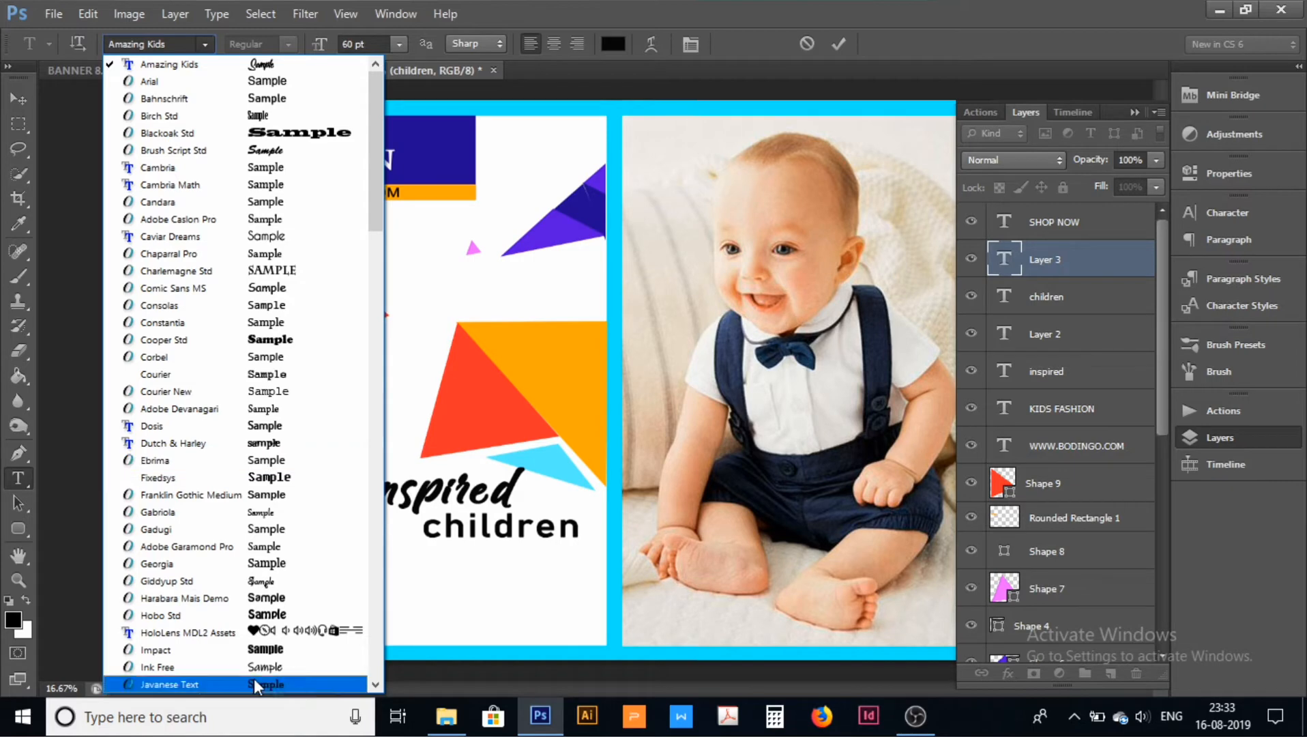
click(246, 305)
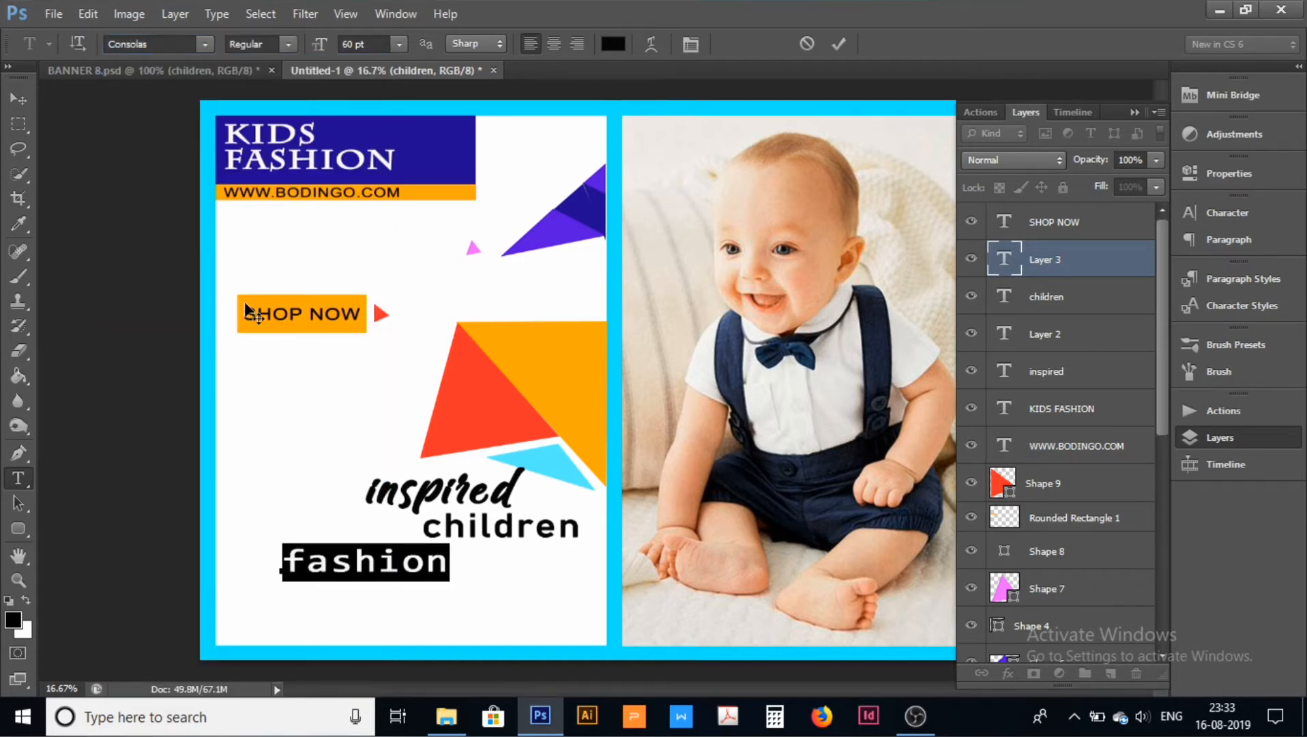
click(206, 44)
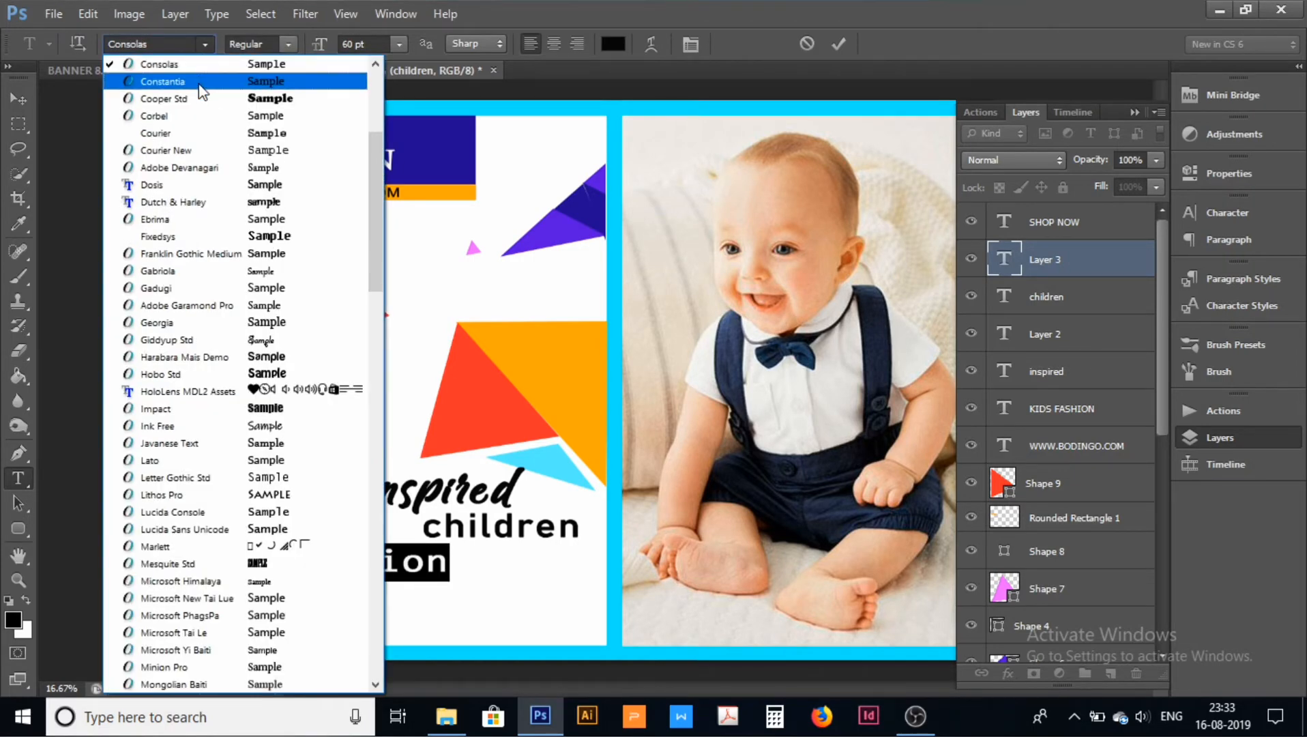
scroll(204, 88, up, 5)
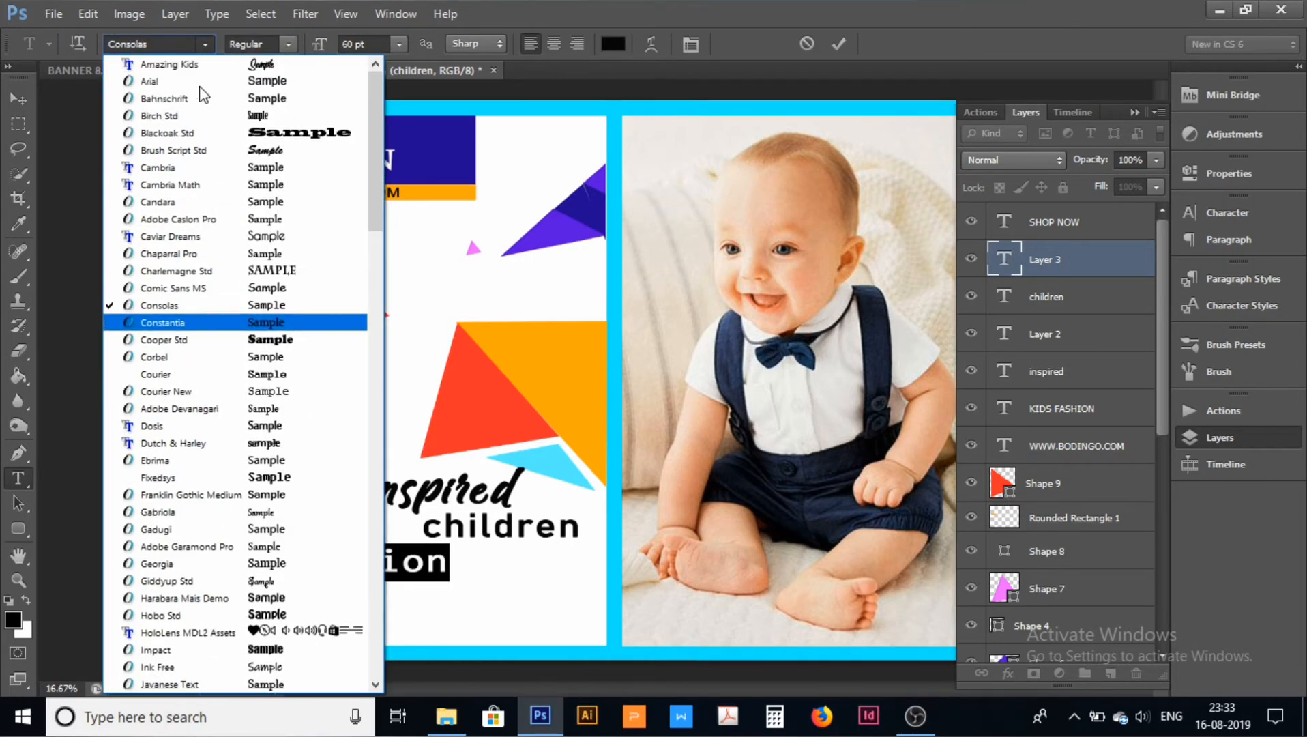
click(232, 64)
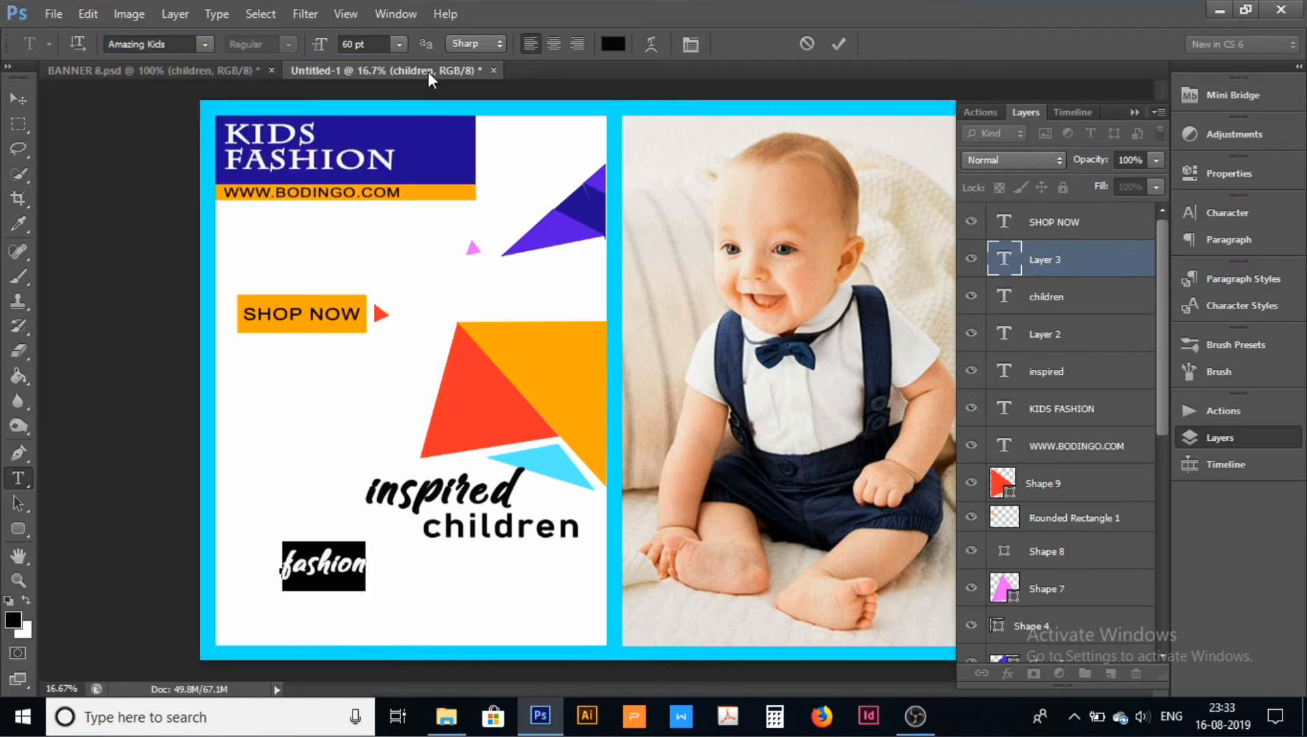
Step: Set the fashion text to 72 pt
click(397, 46)
click(432, 369)
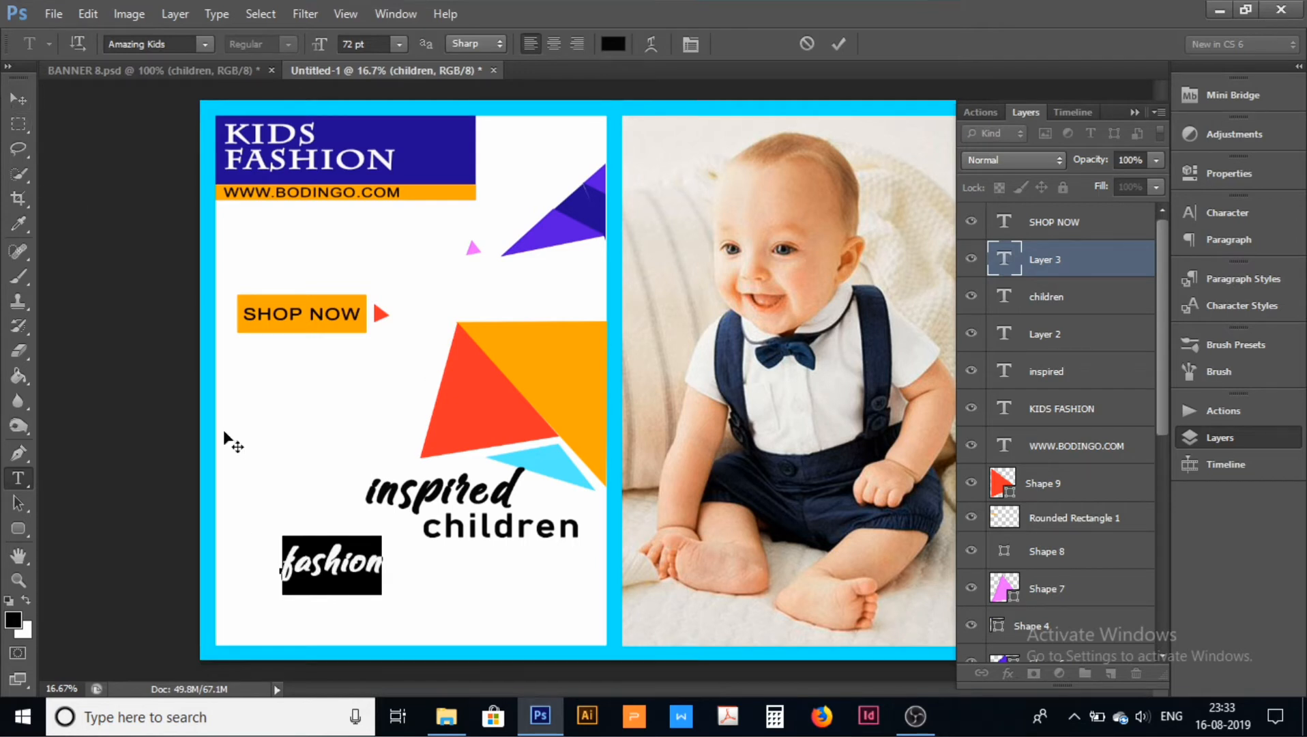
Step: Replace the first letter of fashion with a capital F and move the word left toward the panel's edge
click(296, 562)
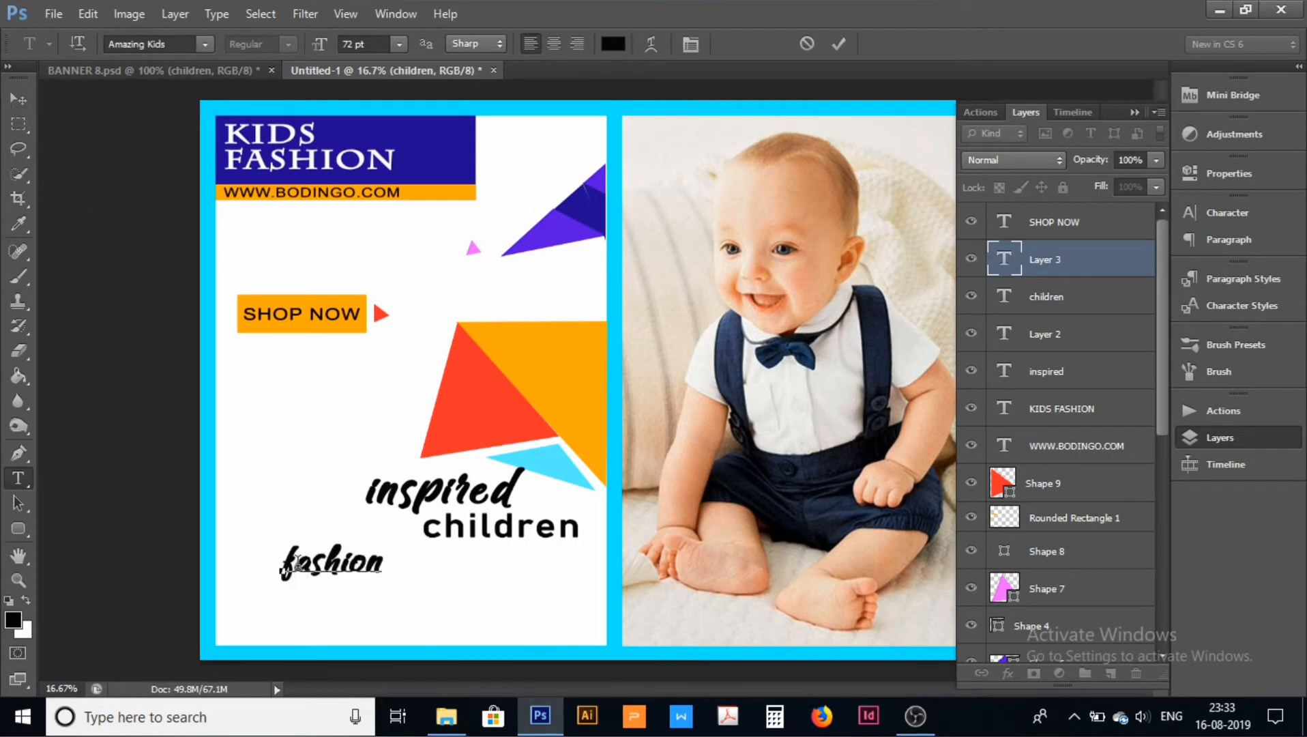
key(BackSpace)
text(F)
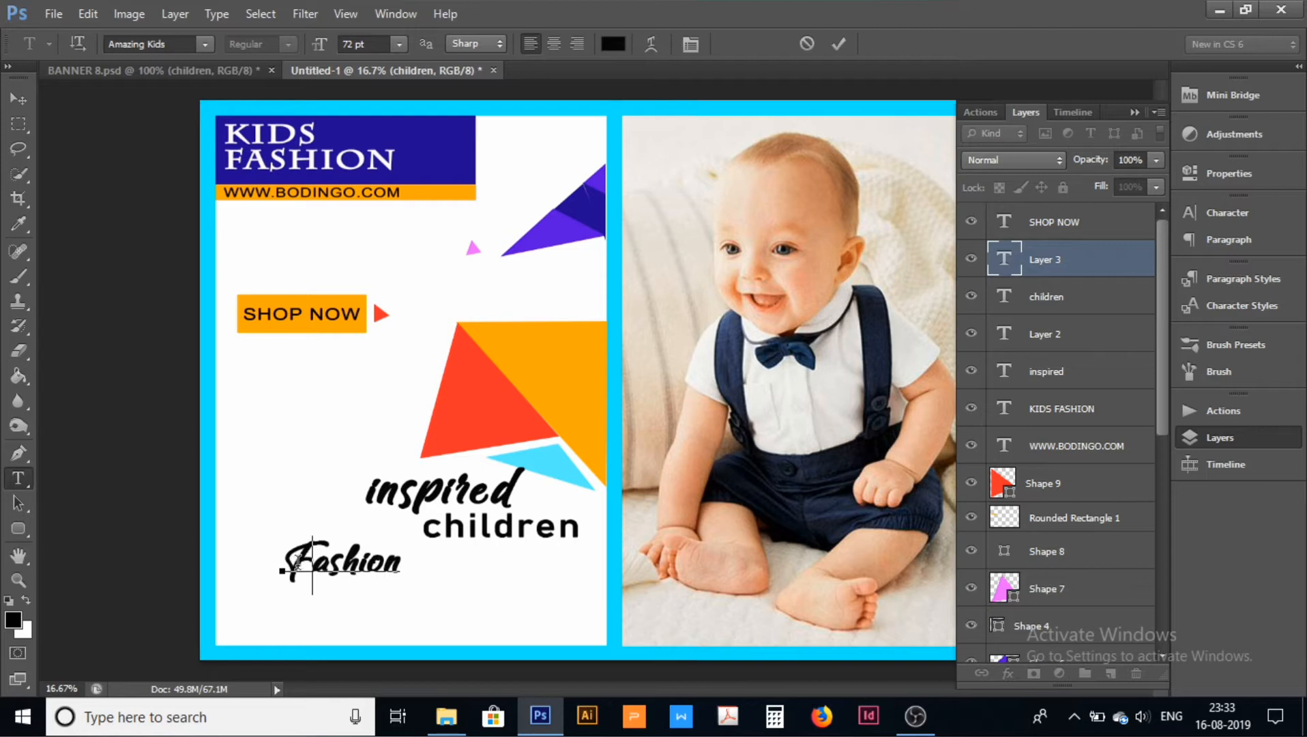
drag(403, 564, 347, 559)
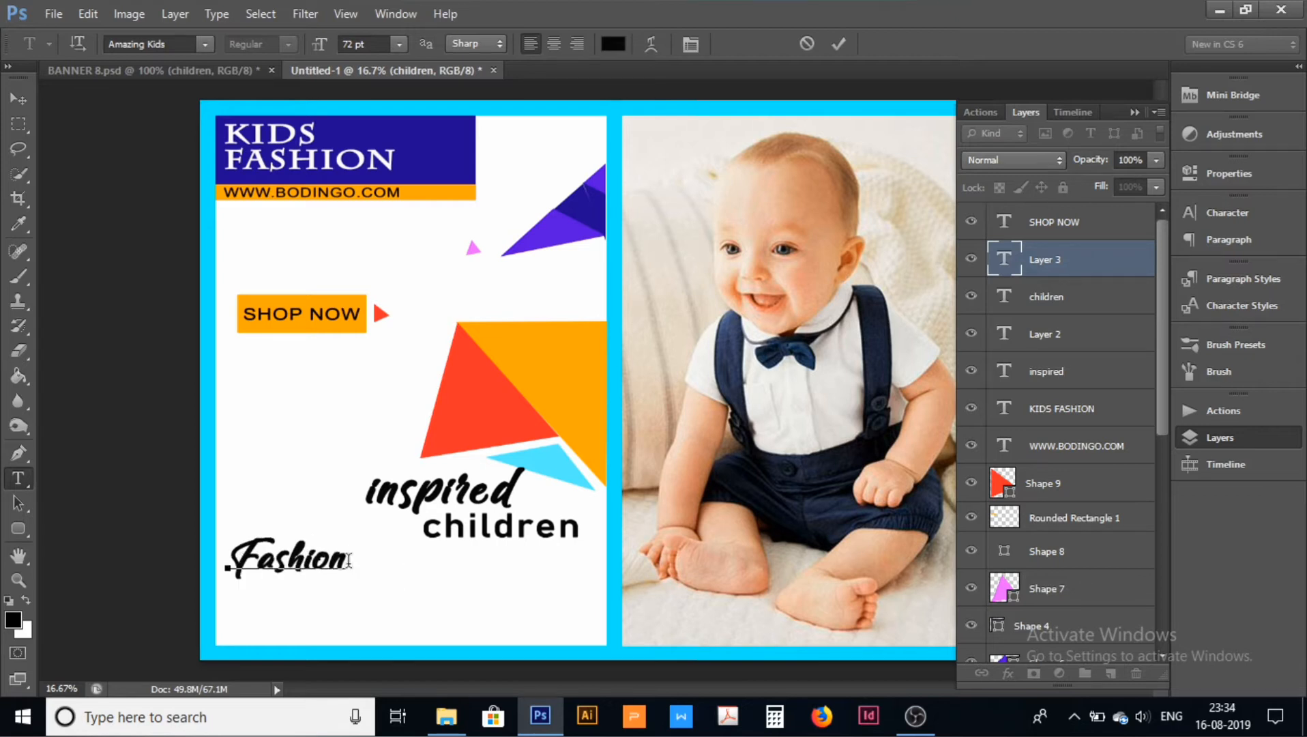
Step: Compare with BANNER 8.psd, then enlarge the Fashion word to nearly the white panel's width and place it below the inspired text
click(188, 72)
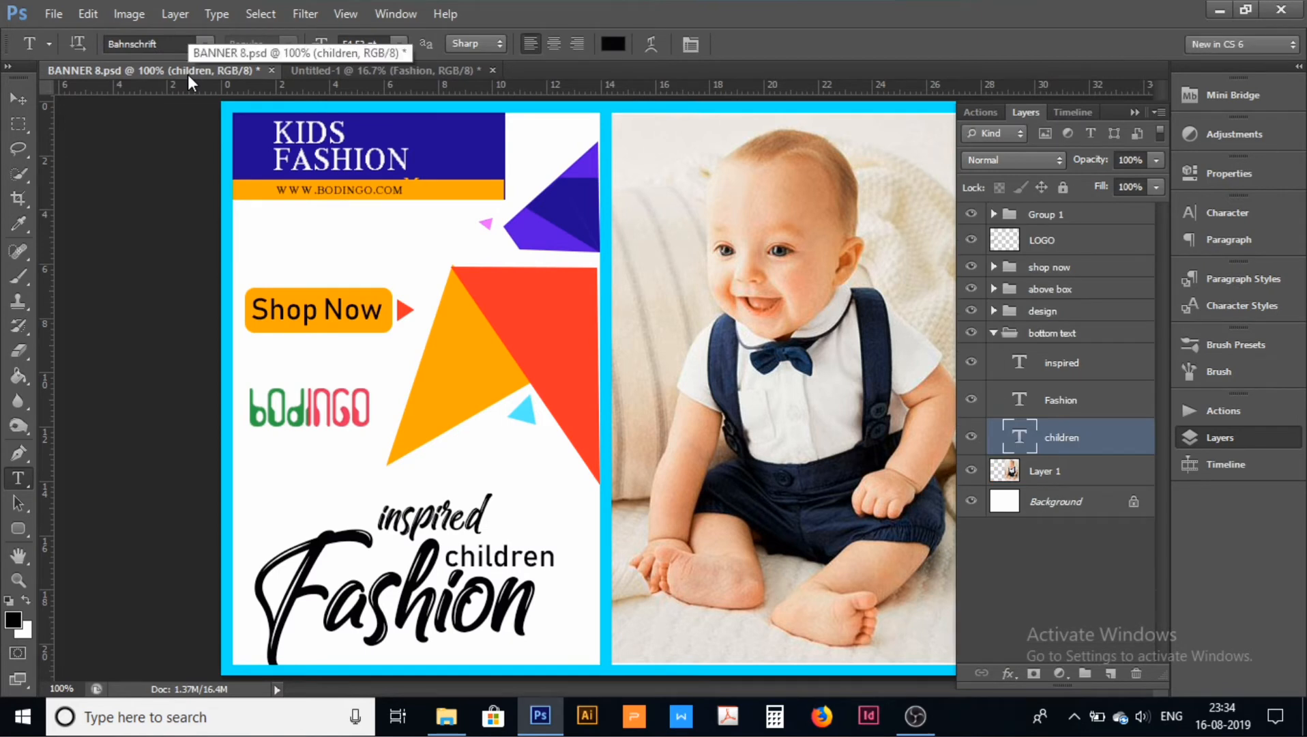
click(319, 73)
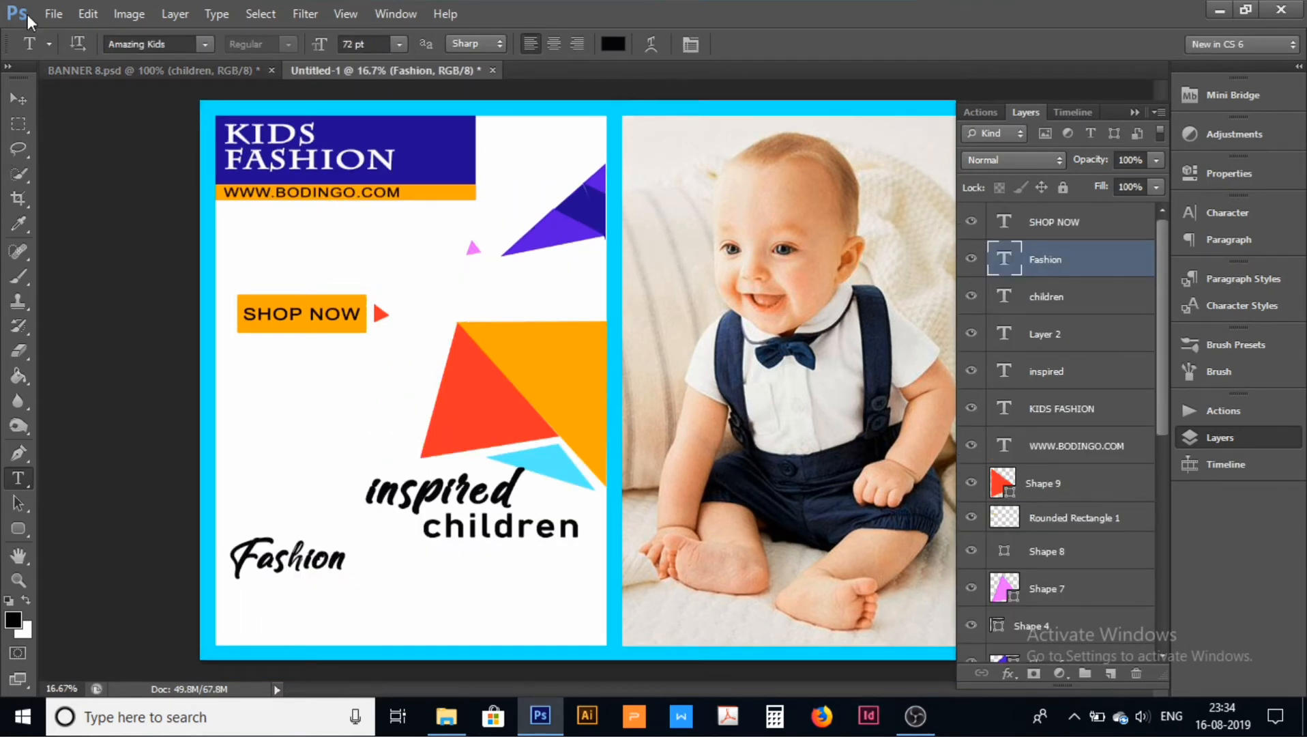
click(18, 99)
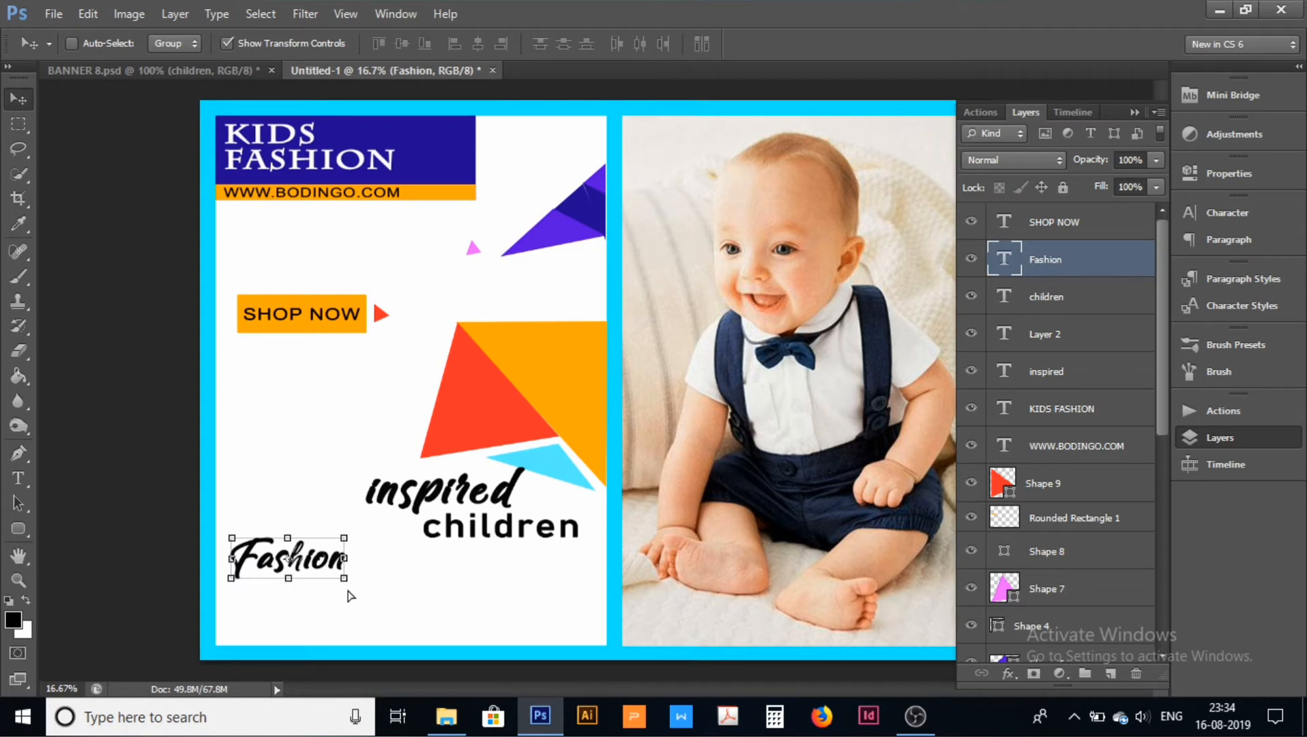
key(ctrl+t)
drag(346, 591, 405, 621)
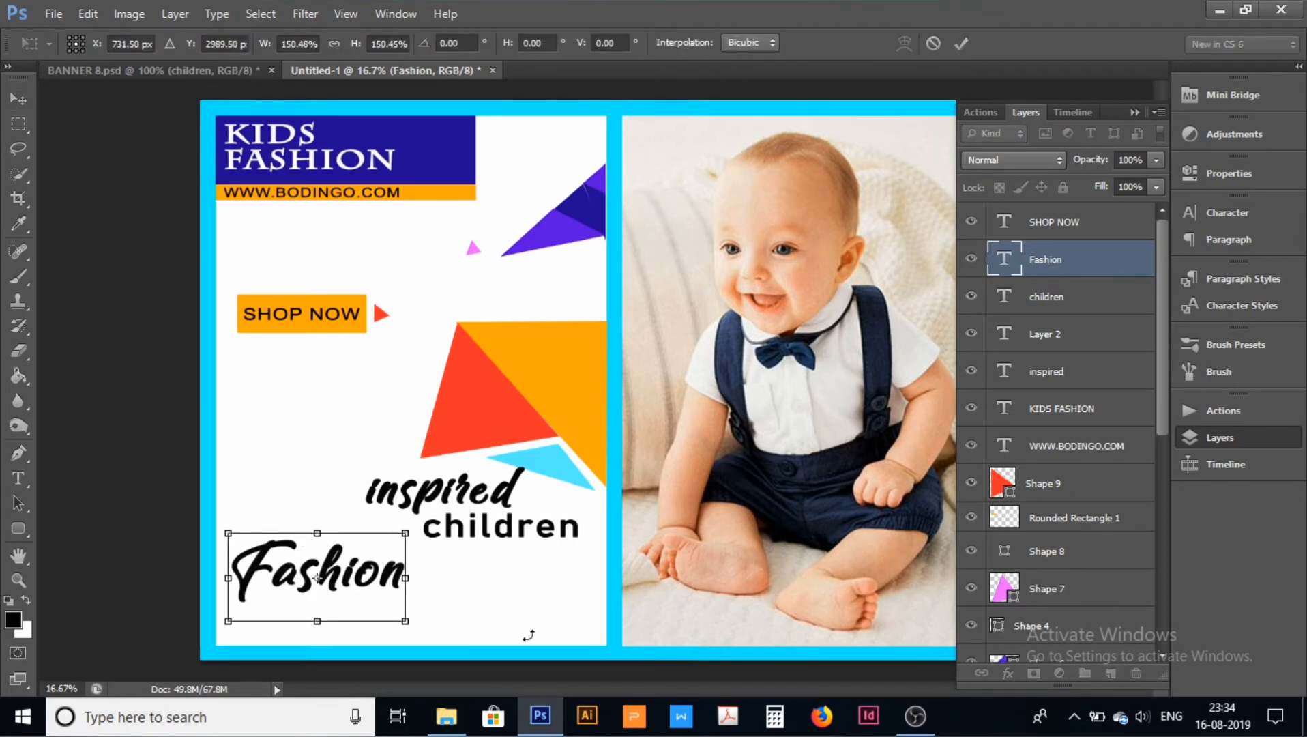
drag(407, 622, 561, 681)
drag(464, 616, 471, 591)
key(Return)
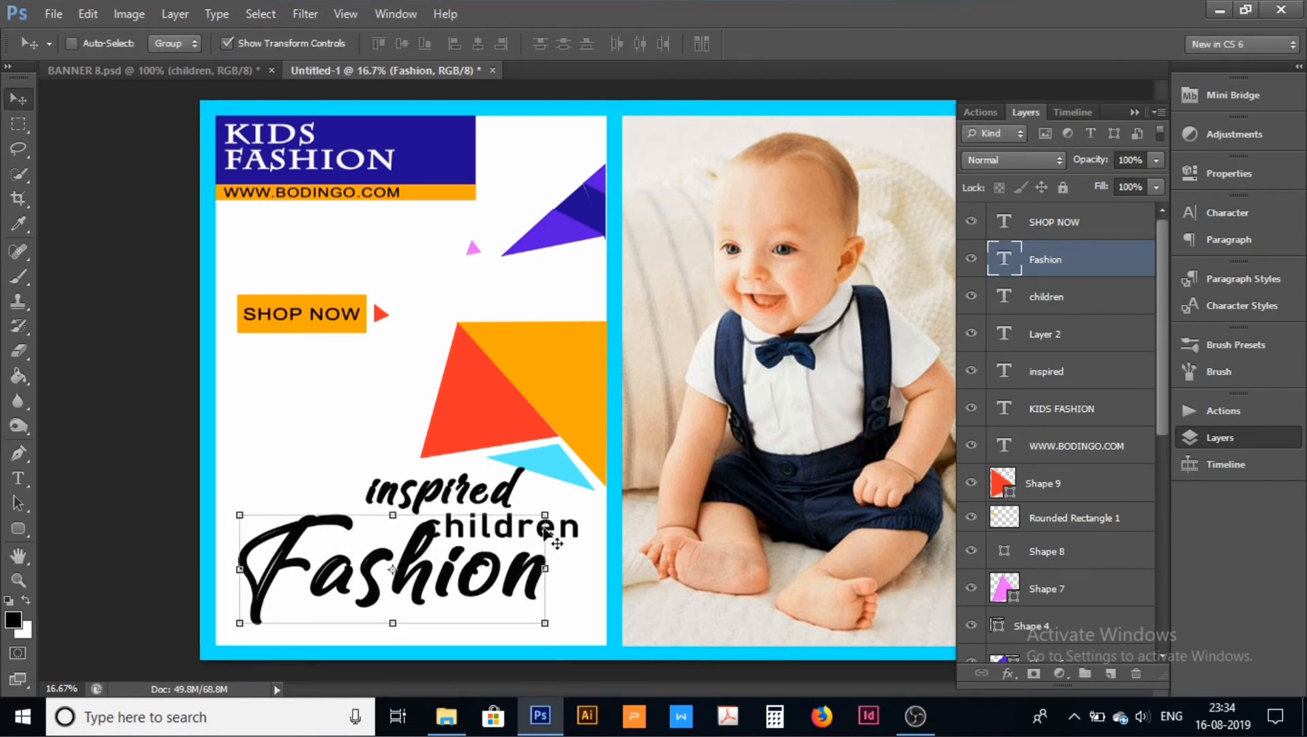
Step: Shift the children text slightly right and down above the end of Fashion, and set its size to 48 pt
click(1068, 304)
drag(547, 536, 576, 545)
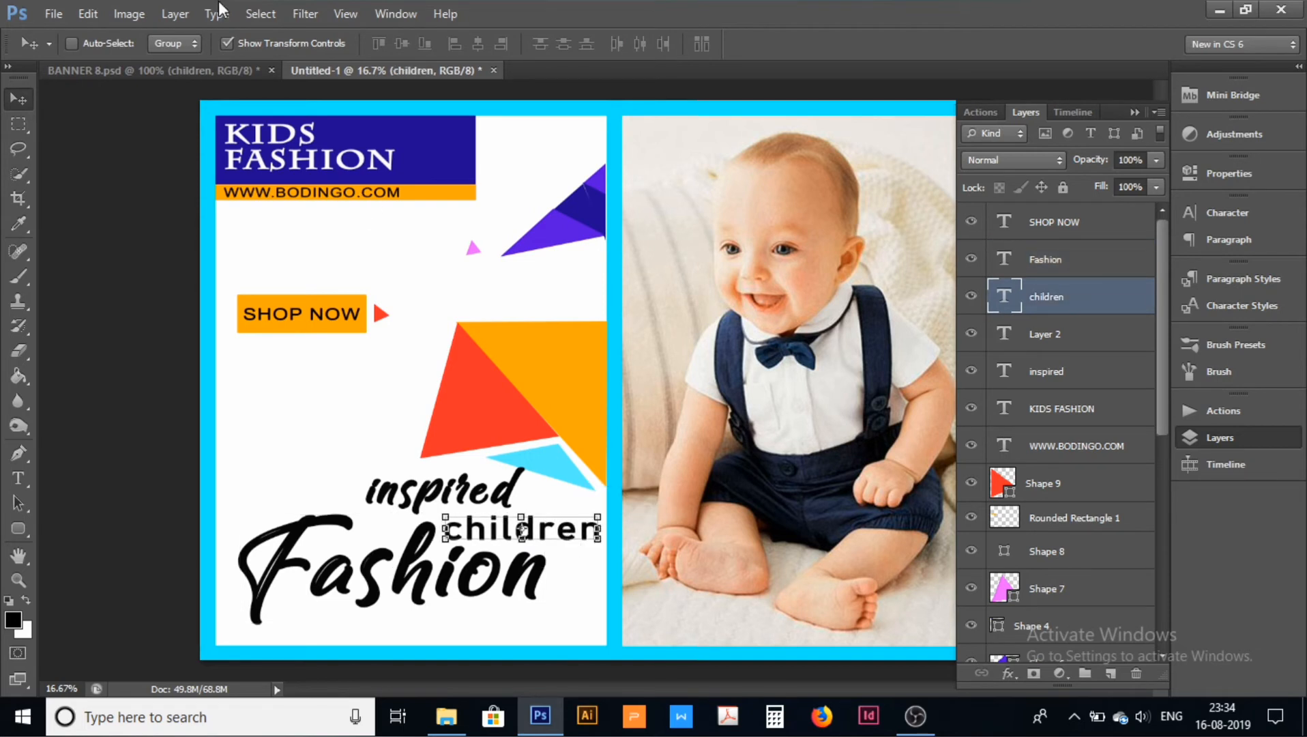
click(18, 478)
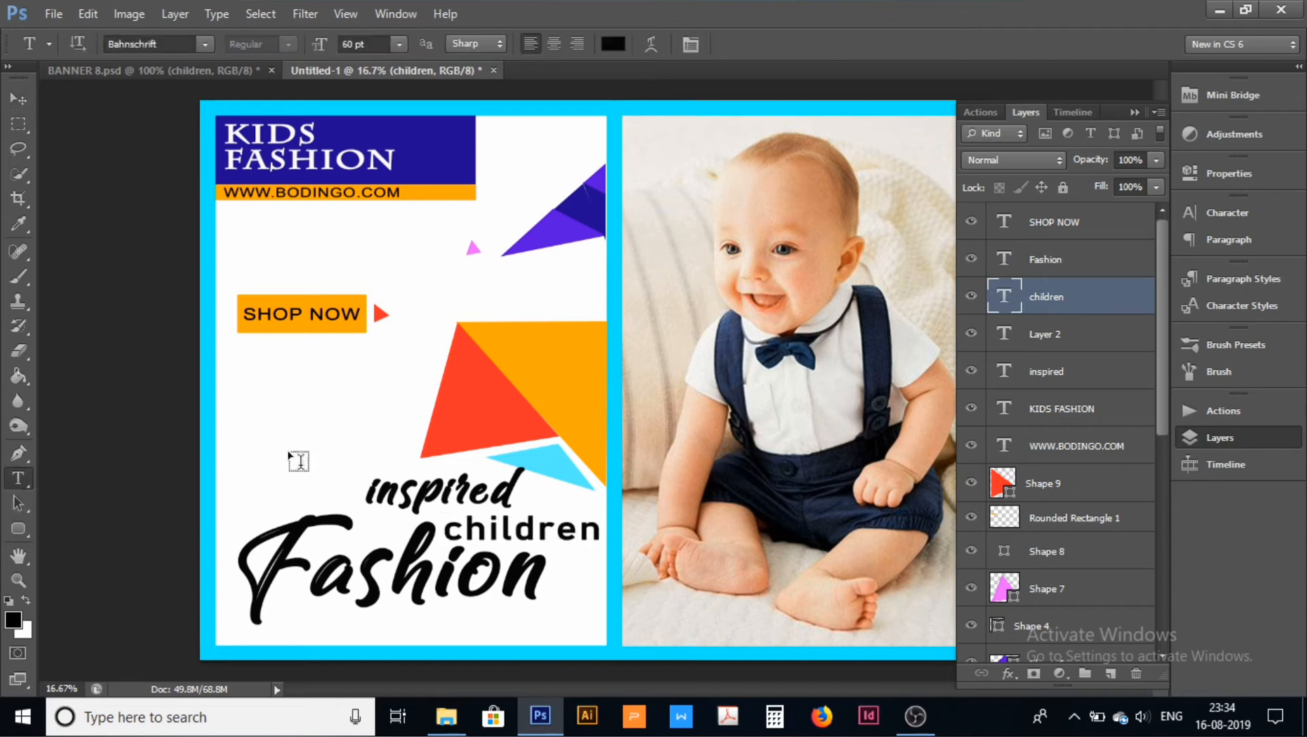
double_click(595, 532)
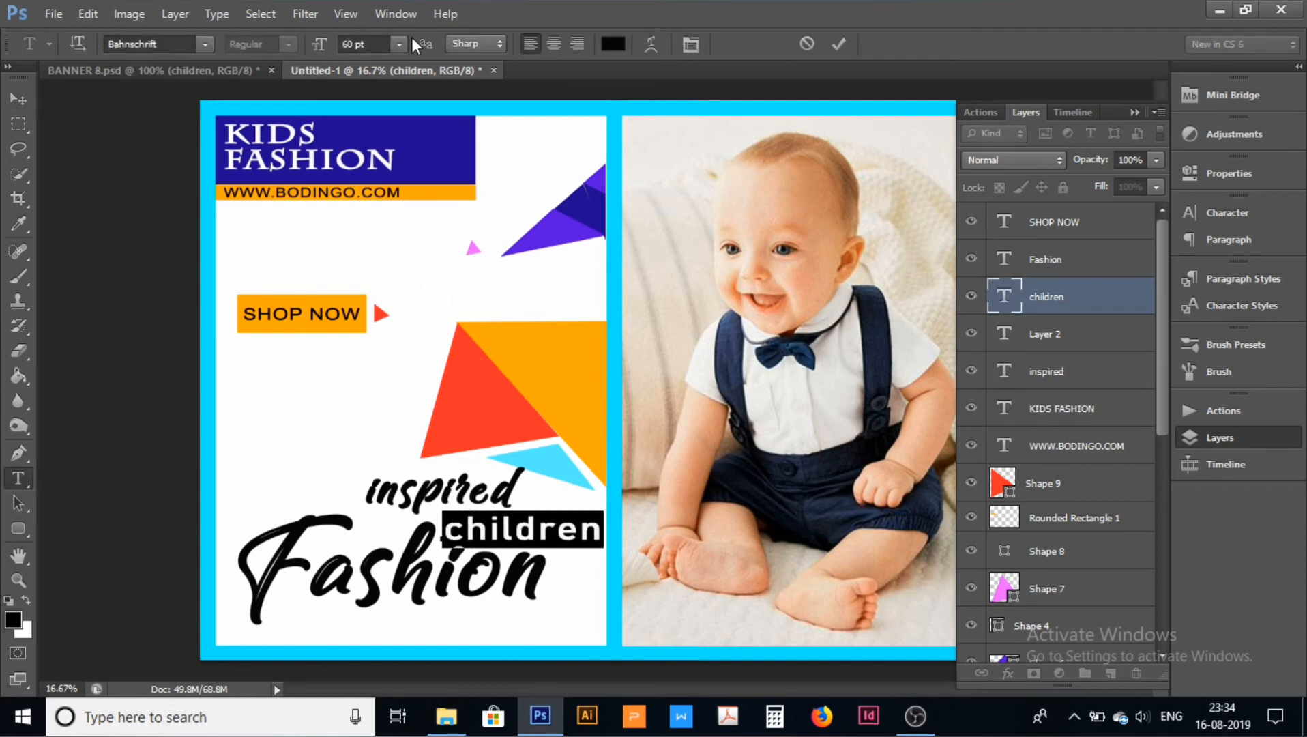
click(402, 46)
click(385, 324)
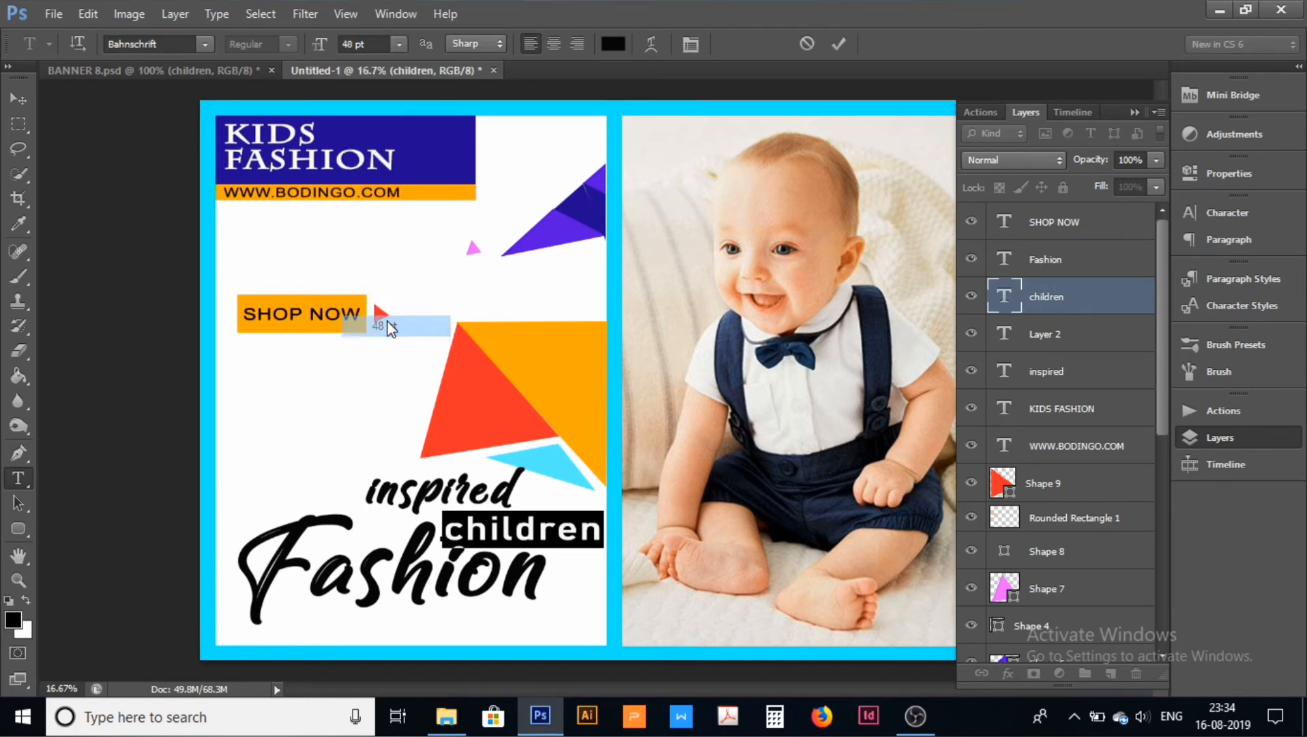
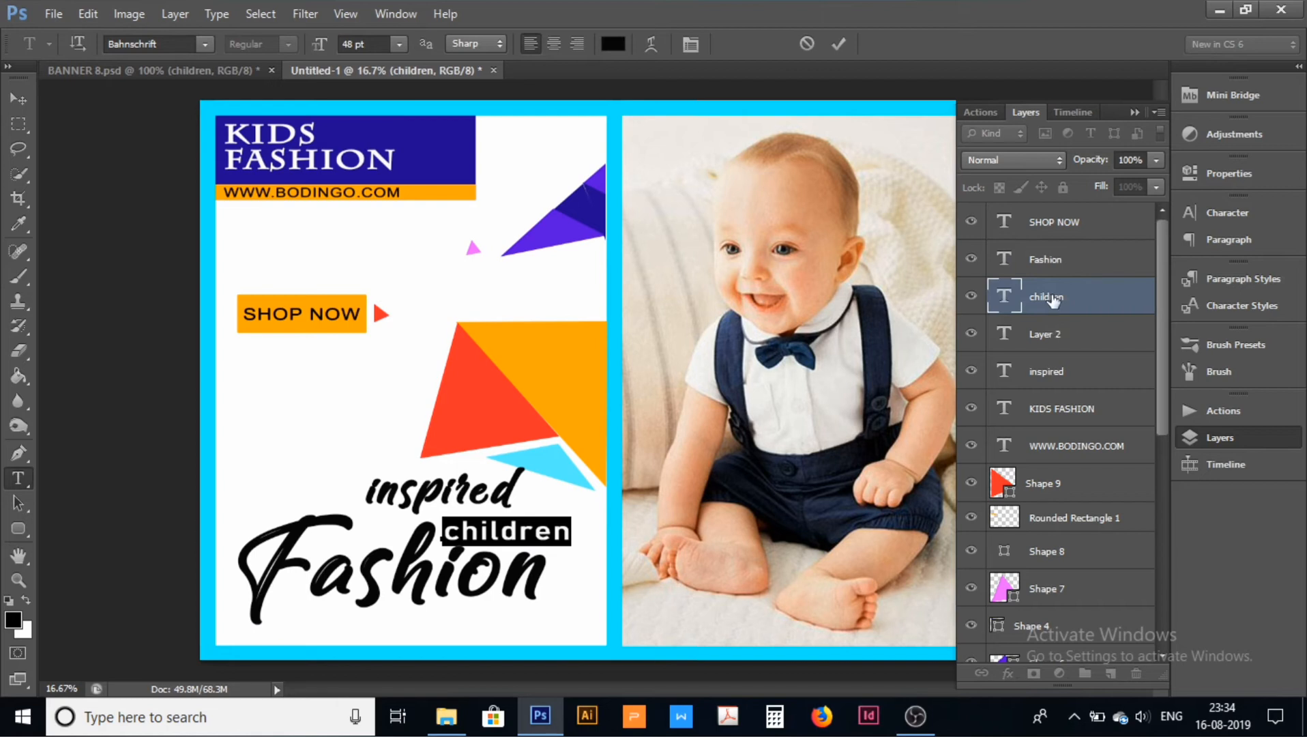
Step: Set the inspired text to 80 pt
click(1048, 381)
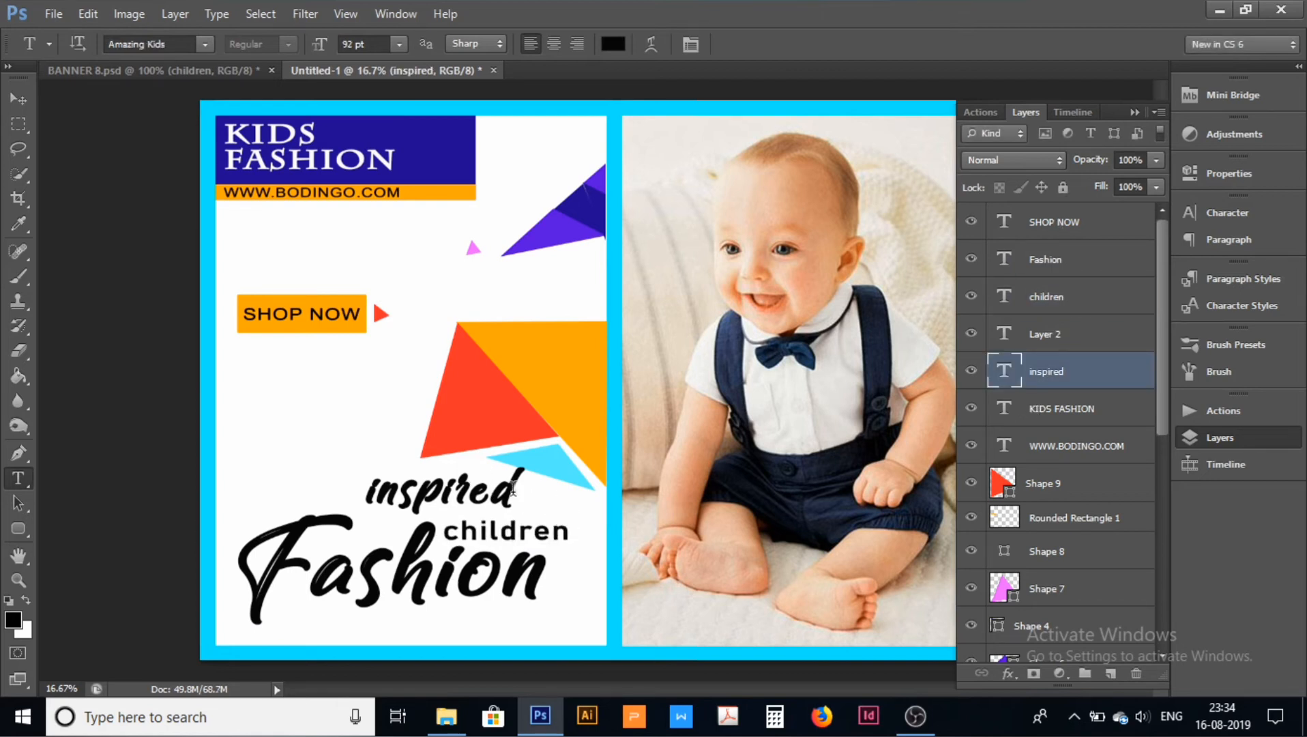
drag(509, 490, 340, 489)
click(399, 43)
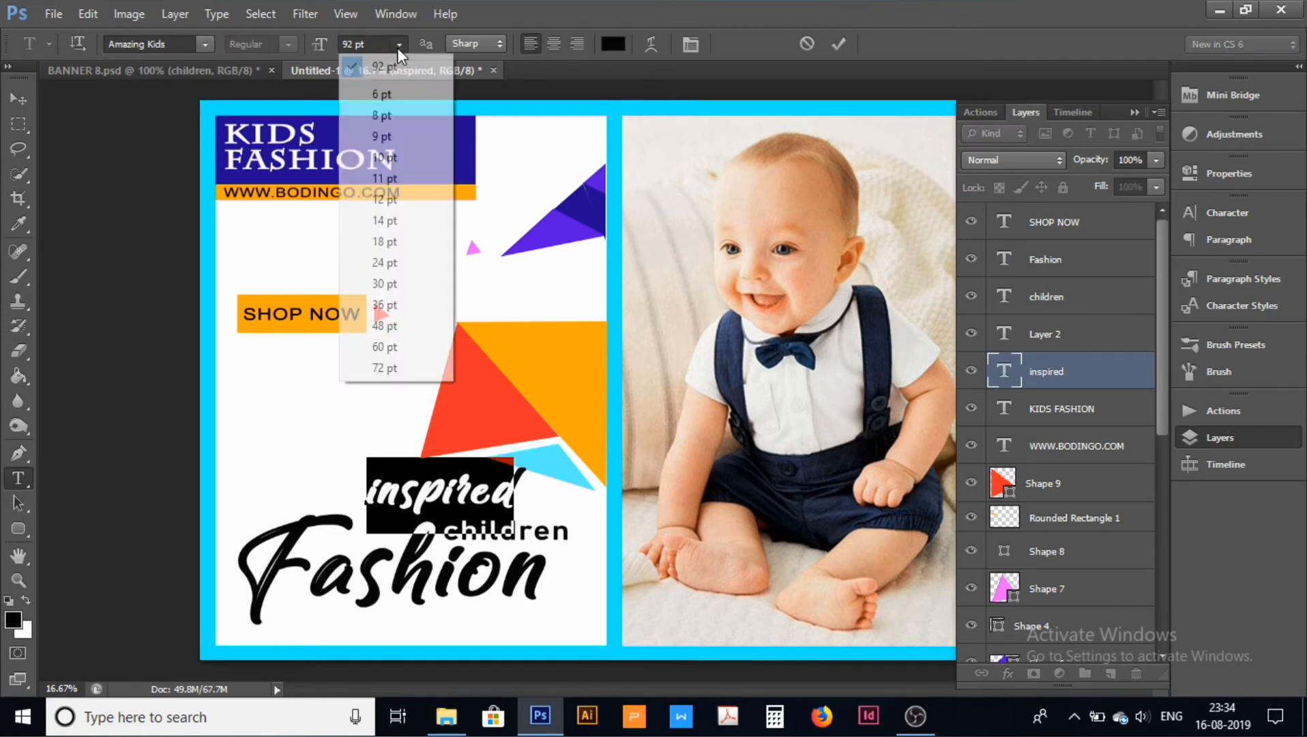
click(352, 45)
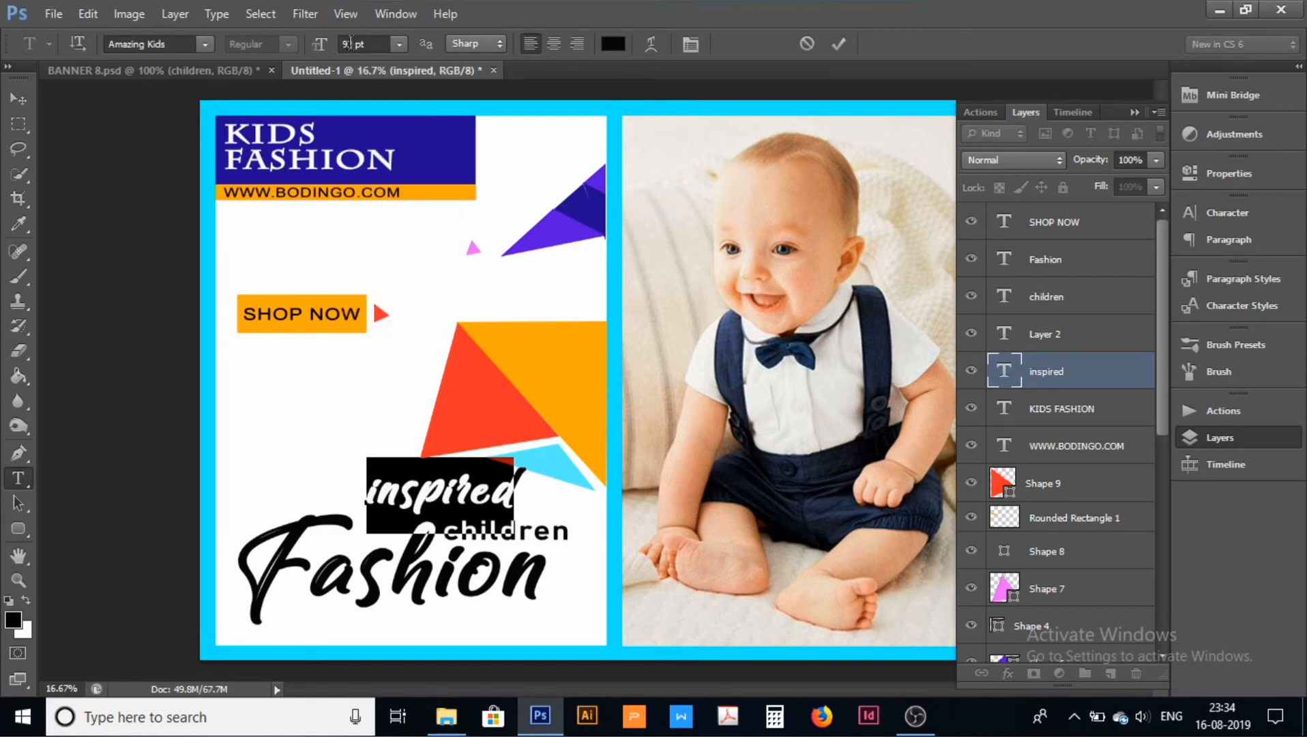
drag(353, 44, 335, 44)
key(BackSpace)
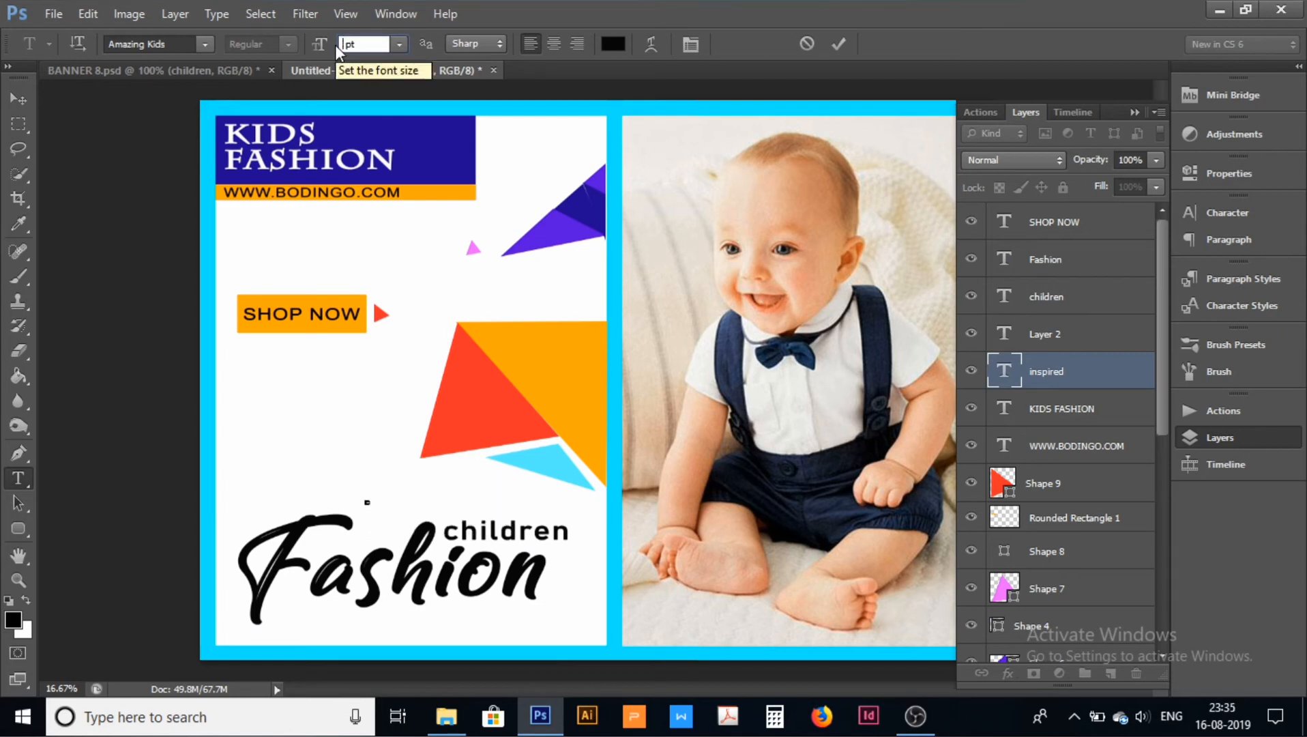
text(80)
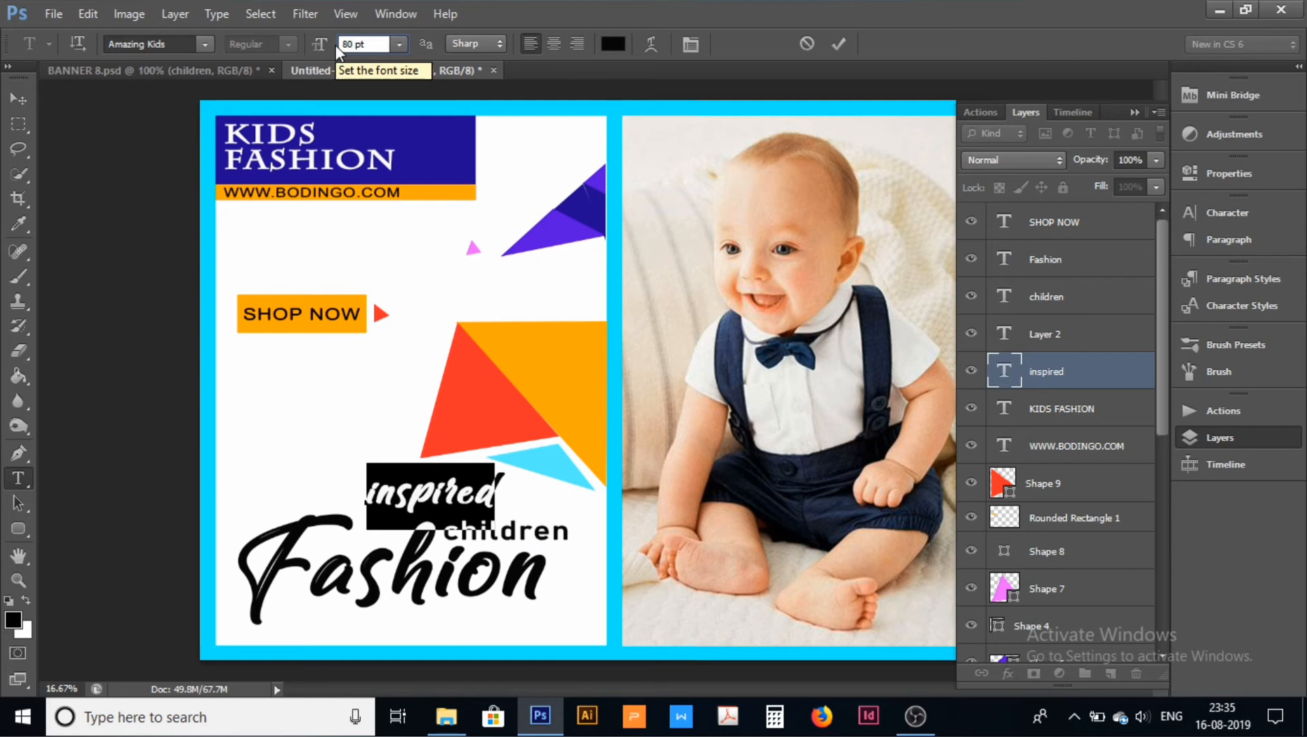
Step: Move the inspired text slightly down and left so it sits closer to the children and Fashion words
click(18, 98)
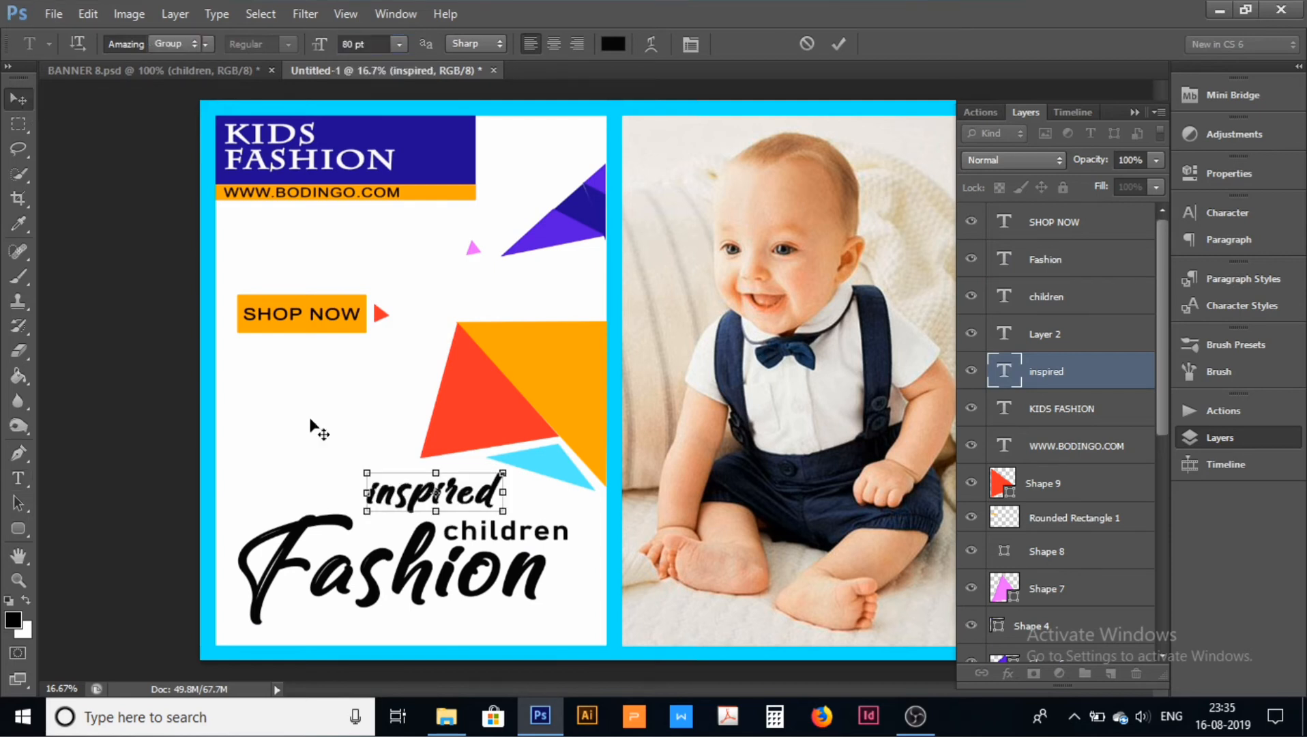
drag(470, 499, 462, 508)
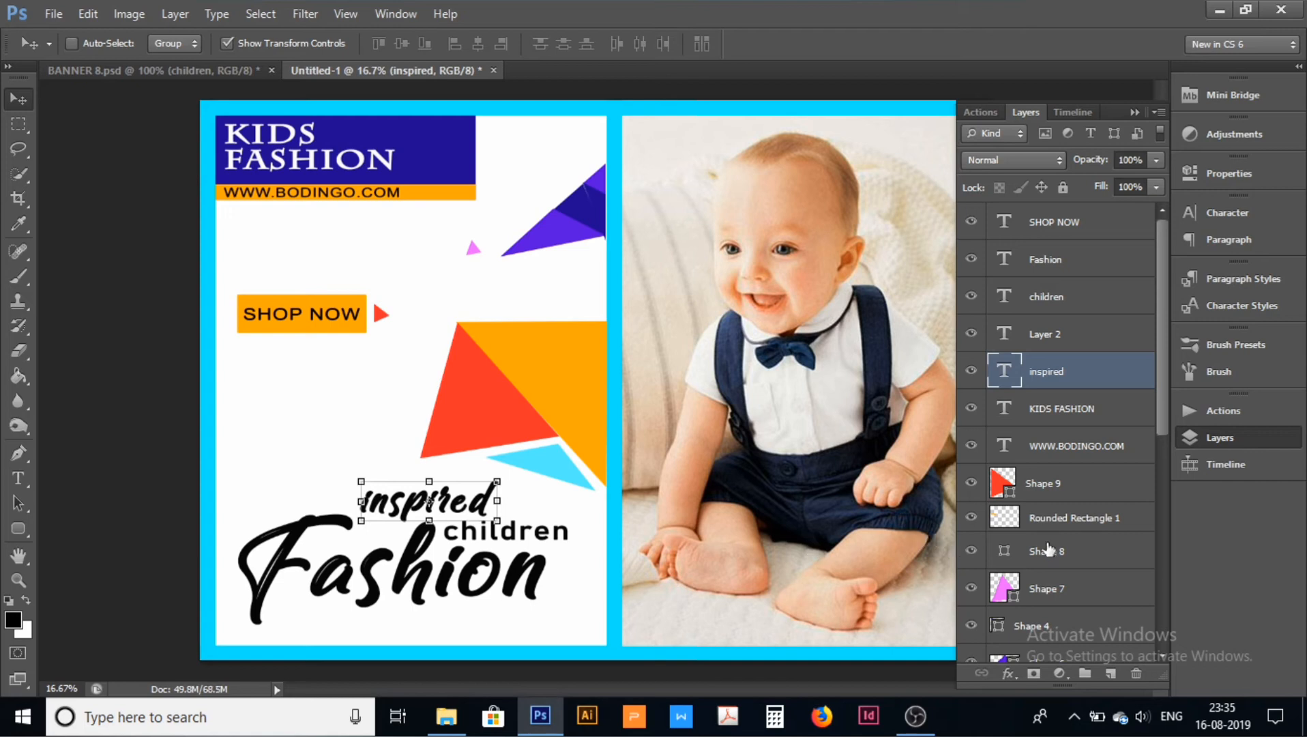
click(19, 124)
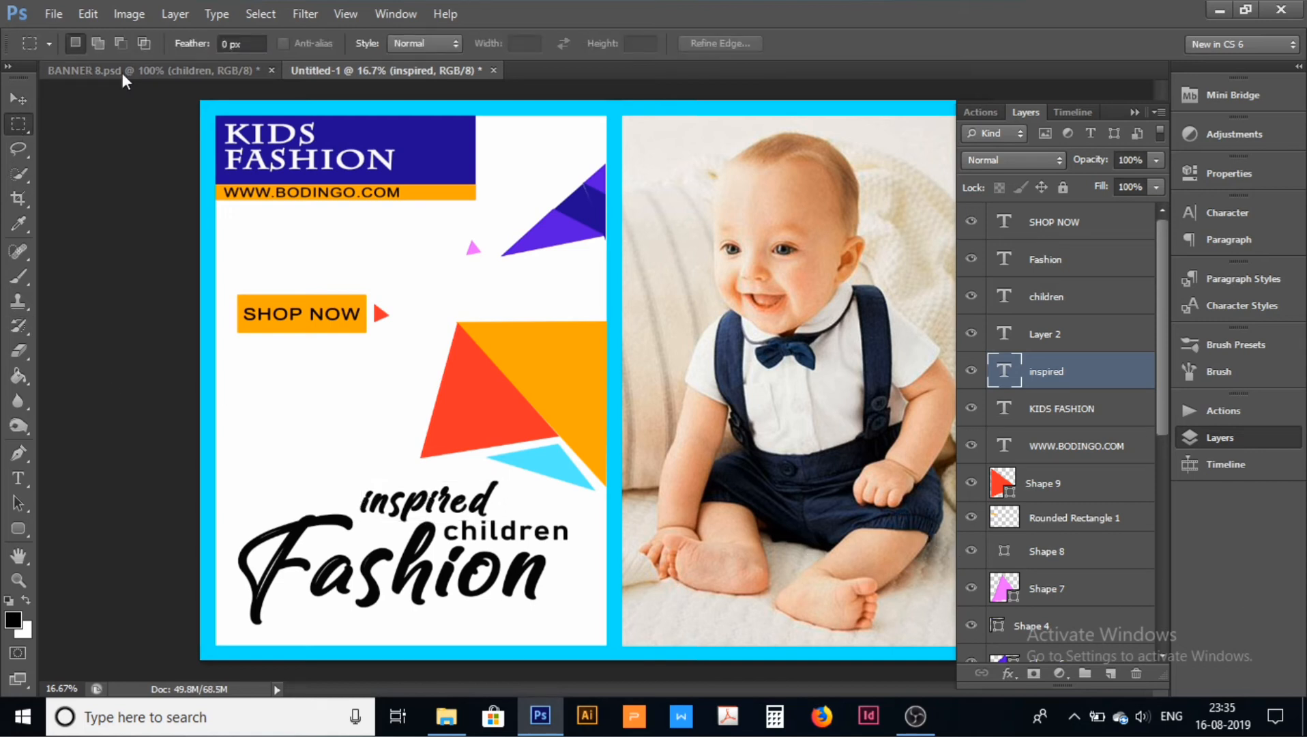
Step: Copy the LOGO layer from BANNER 8.psd into the Untitled-1 banner, placing it beneath the SHOP NOW button
click(82, 72)
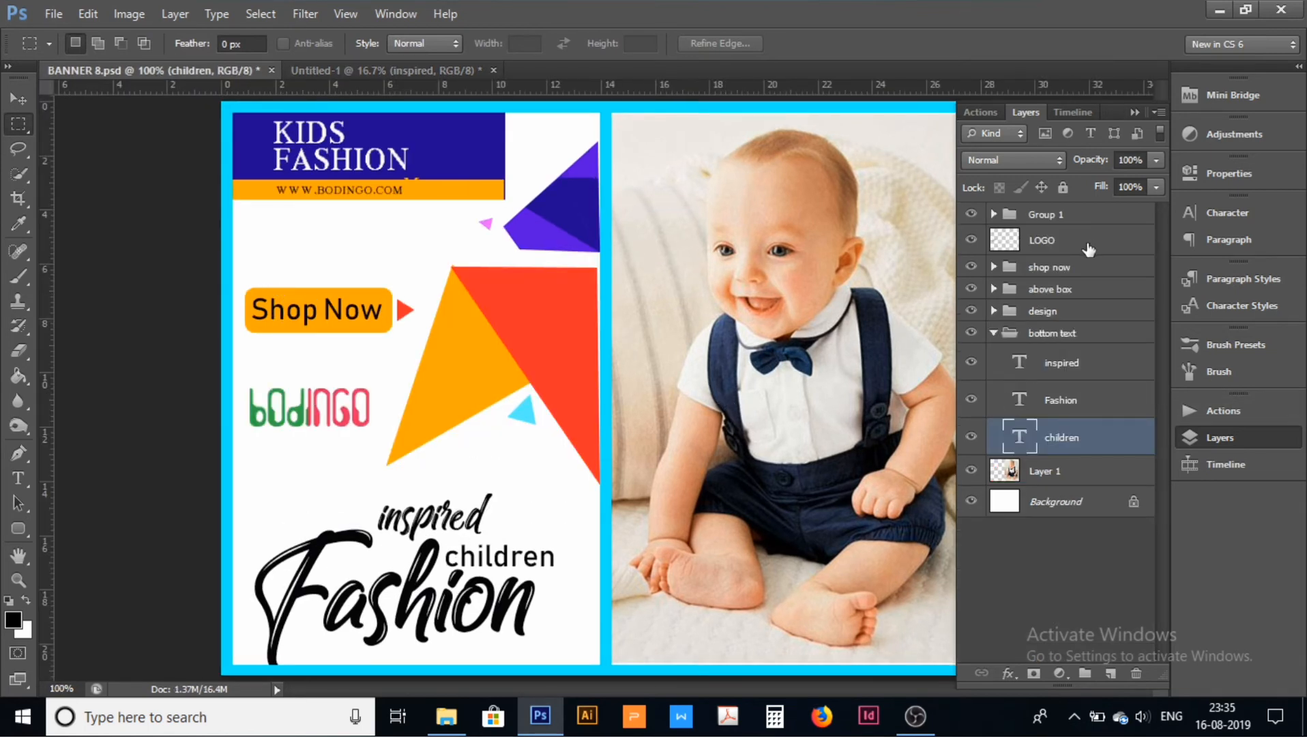
click(1070, 251)
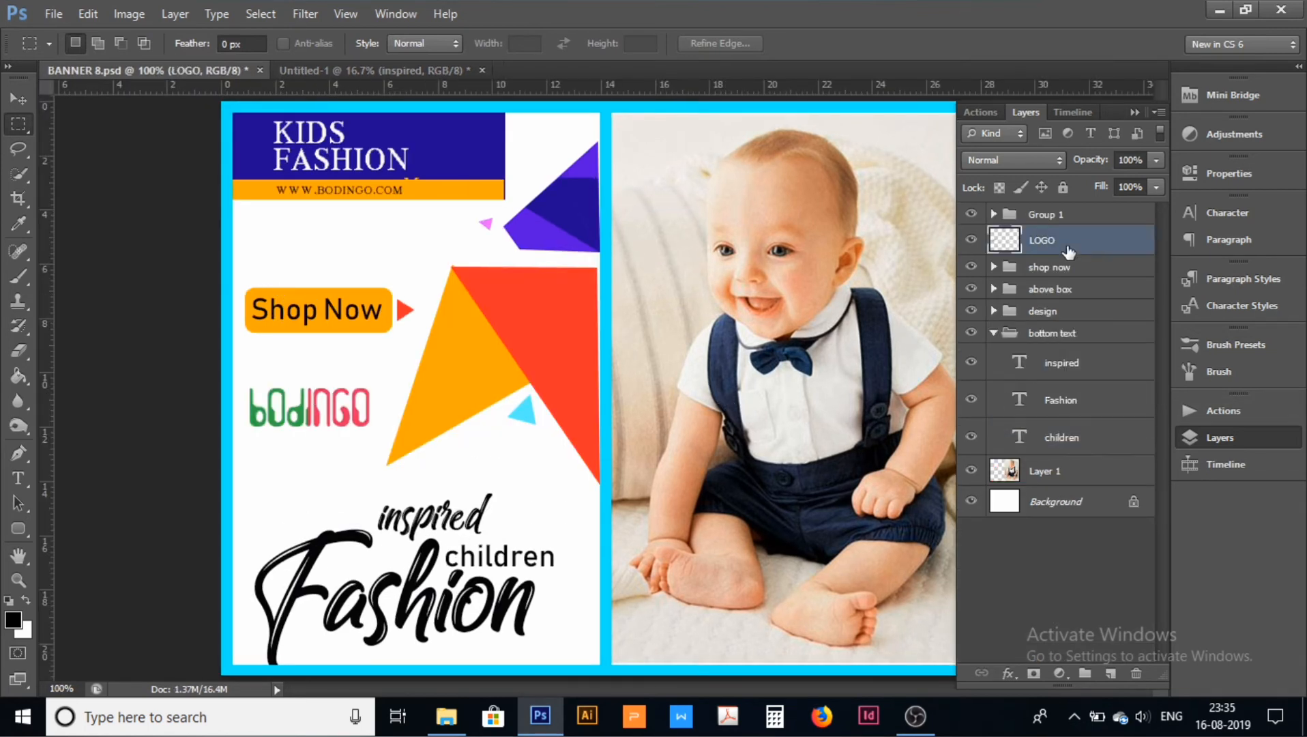
click(18, 99)
mouse_move(328, 417)
mouse_down()
mouse_move(327, 238)
mouse_move(382, 74)
mouse_move(290, 492)
mouse_move(336, 356)
mouse_move(318, 400)
mouse_up()
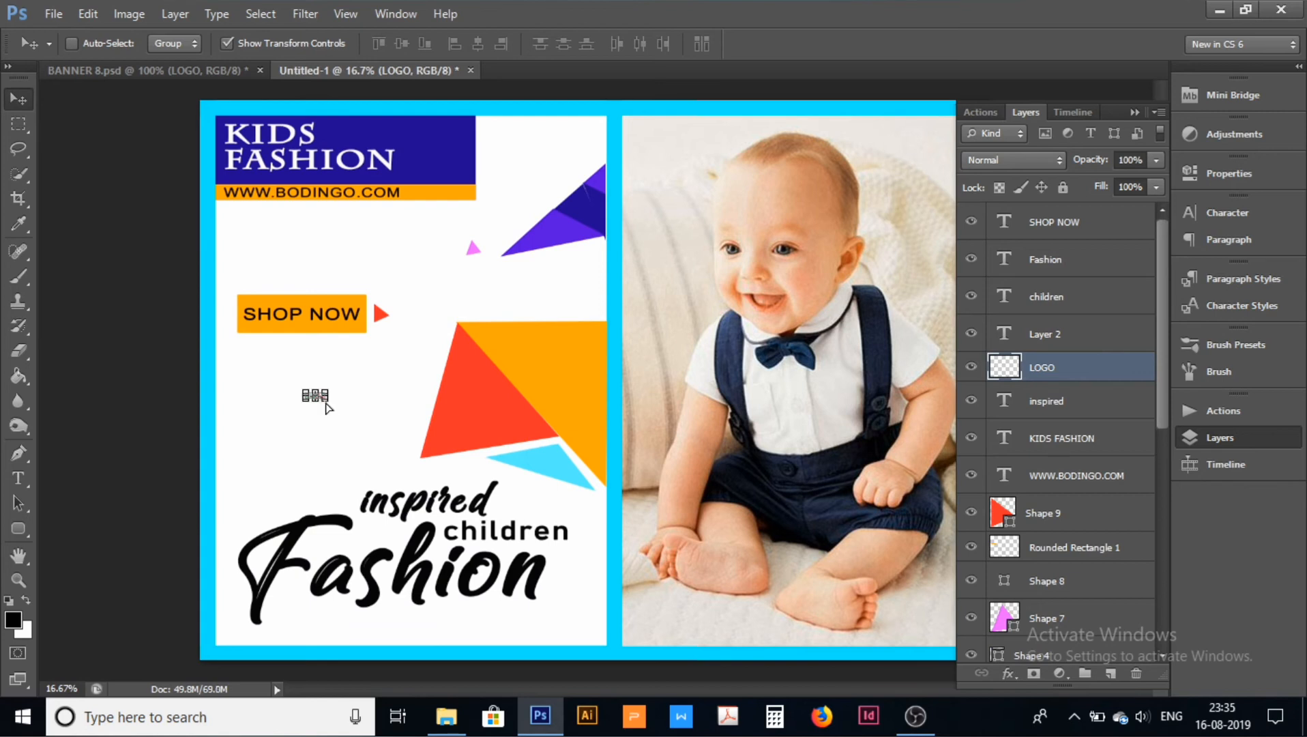
Step: Enlarge the bodingo logo to about 587% below the SHOP NOW button, and collapse the layer list to uncover the whole banner
key(ctrl+t)
mouse_move(327, 403)
mouse_down()
mouse_move(469, 445)
mouse_move(338, 409)
mouse_move(323, 420)
mouse_up()
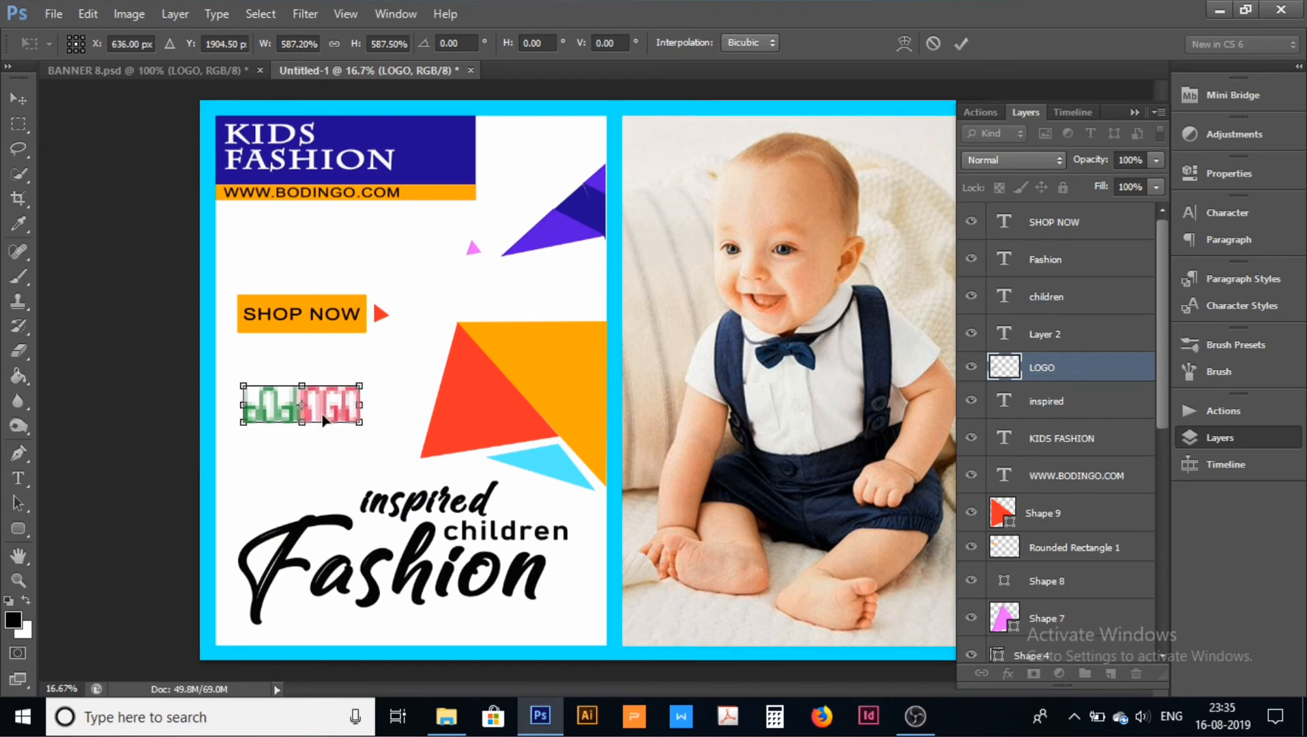
key(Return)
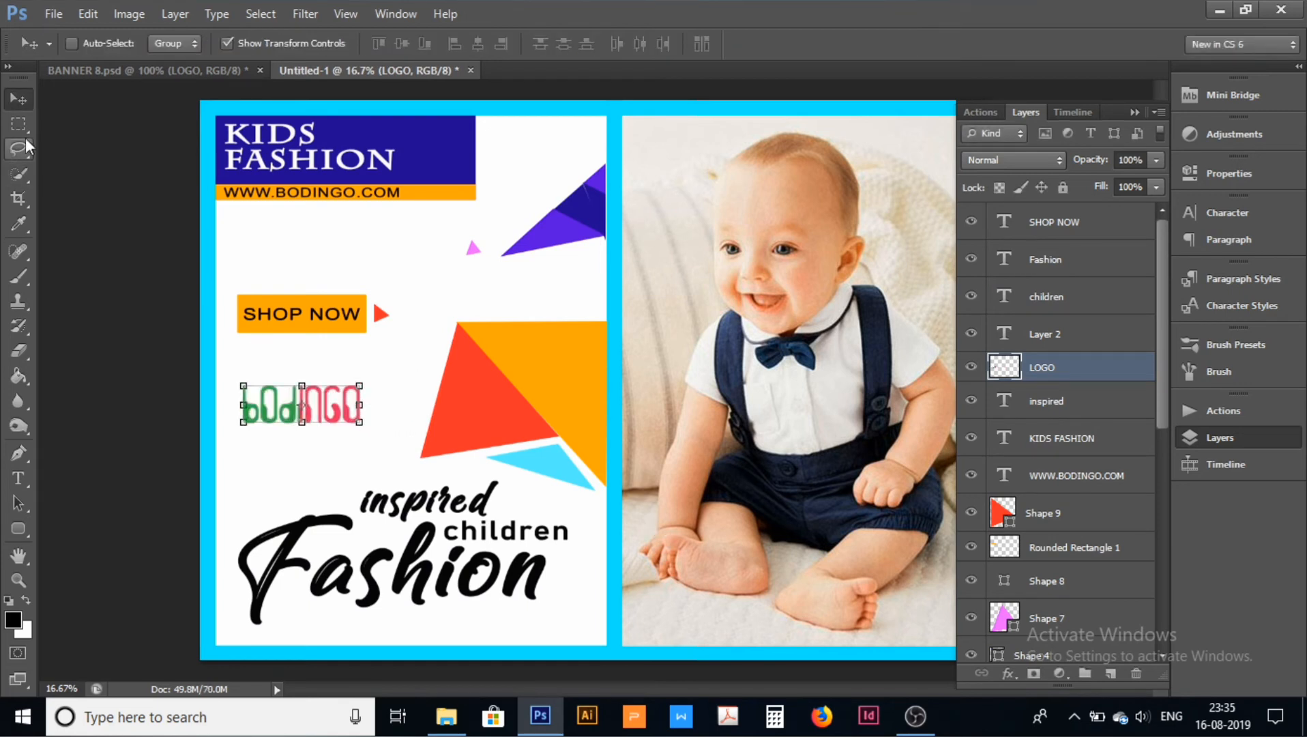
click(18, 123)
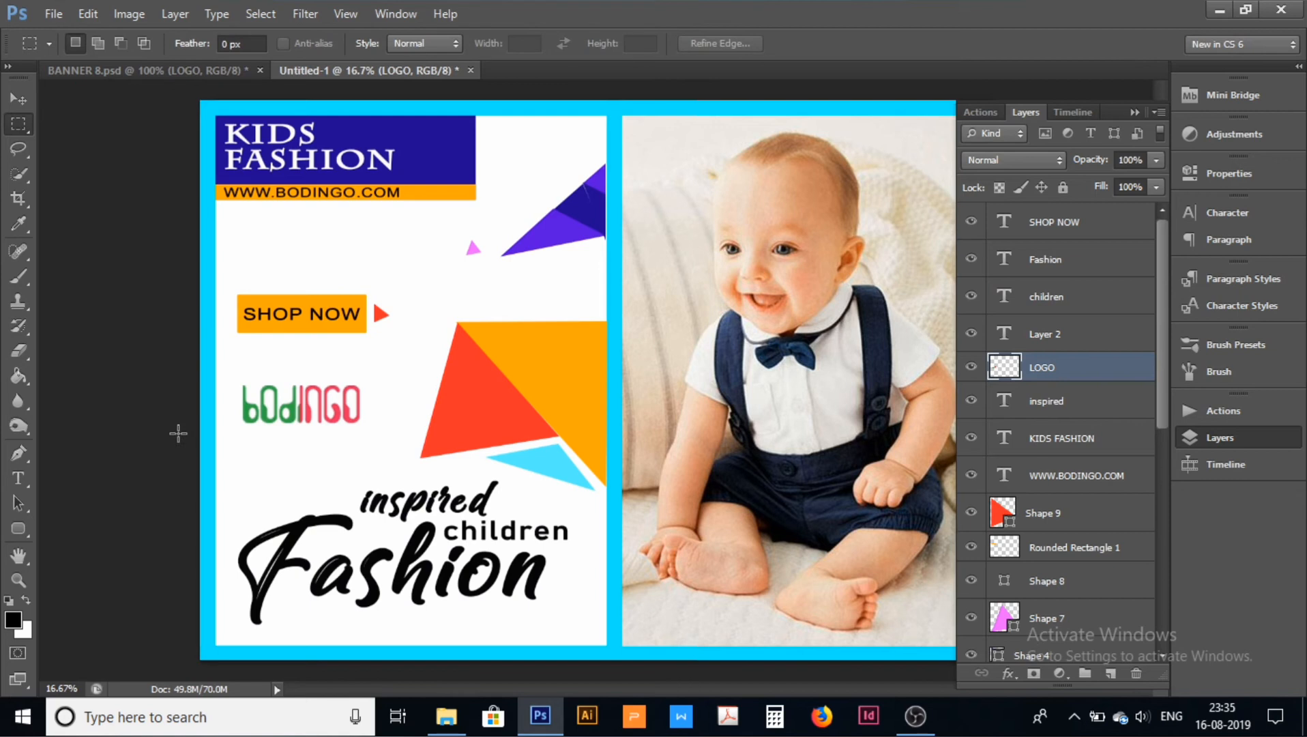
click(1133, 113)
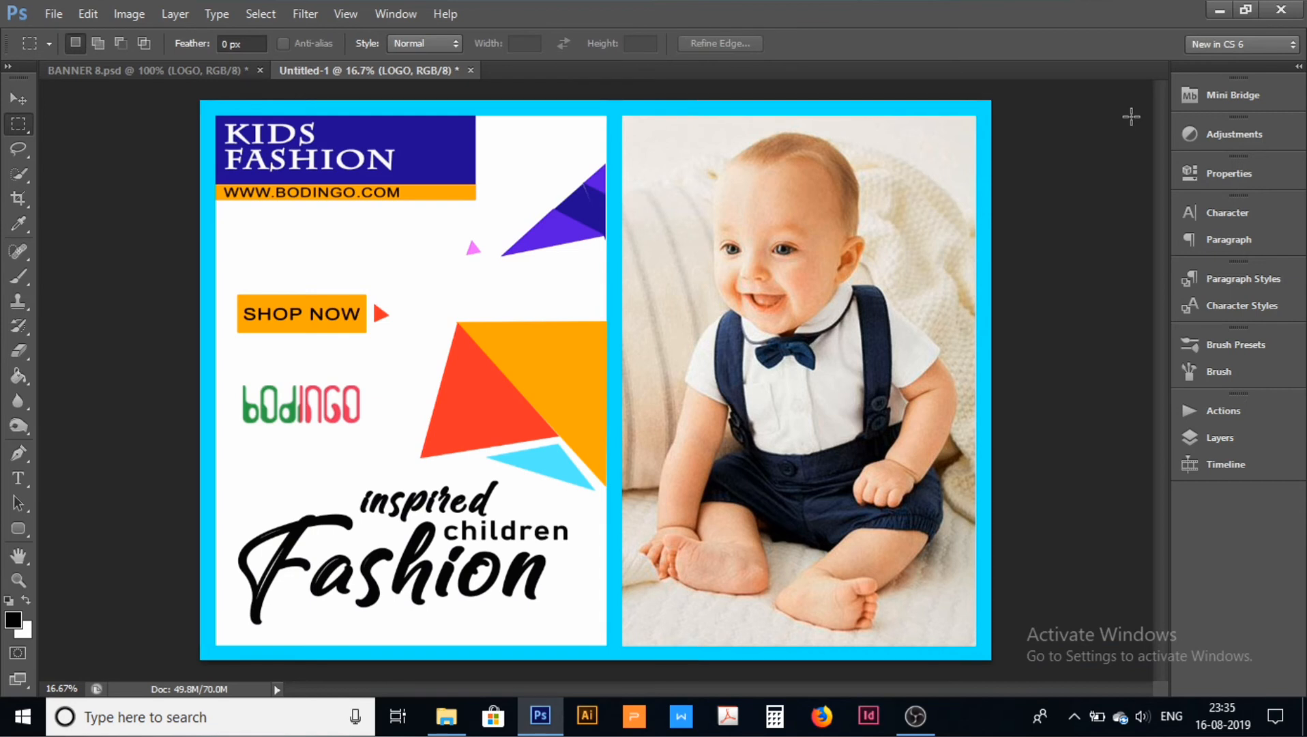
Step: Review the file formats offered by Save As for the banner, including Photoshop and JPEG, and leave without saving
click(50, 13)
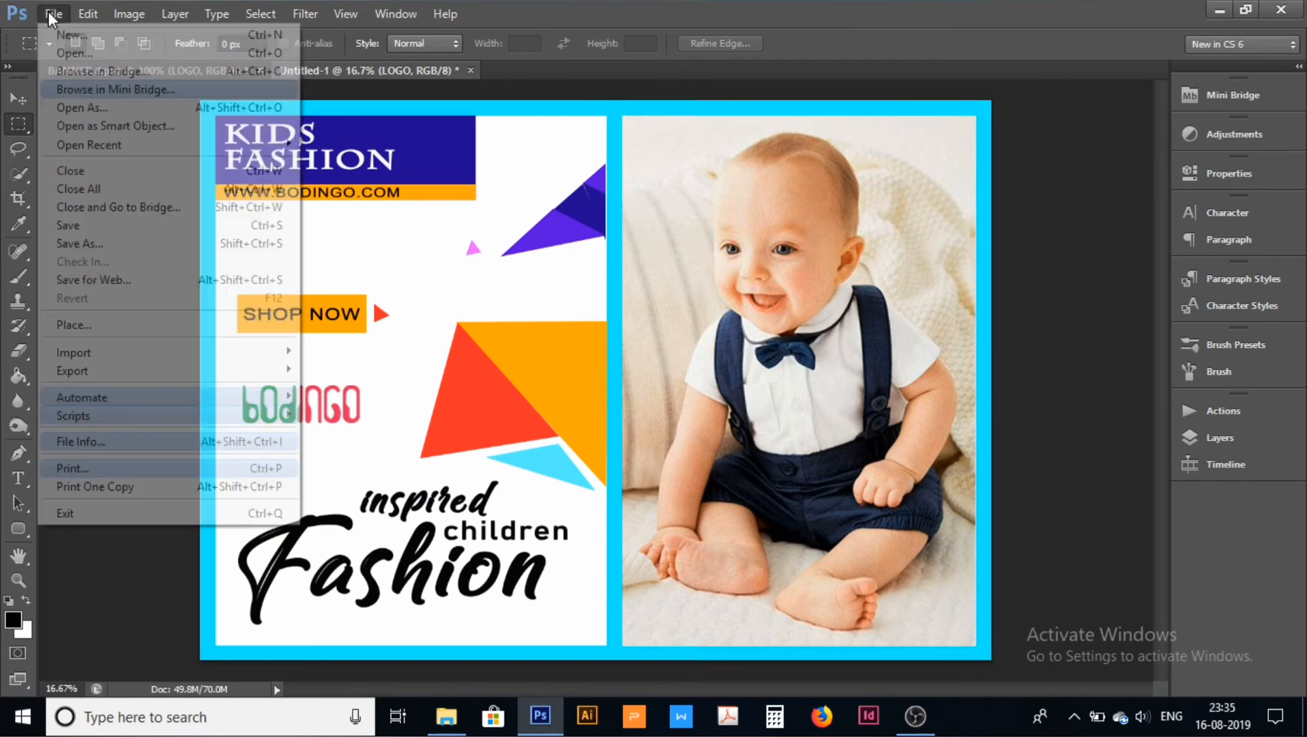
click(109, 243)
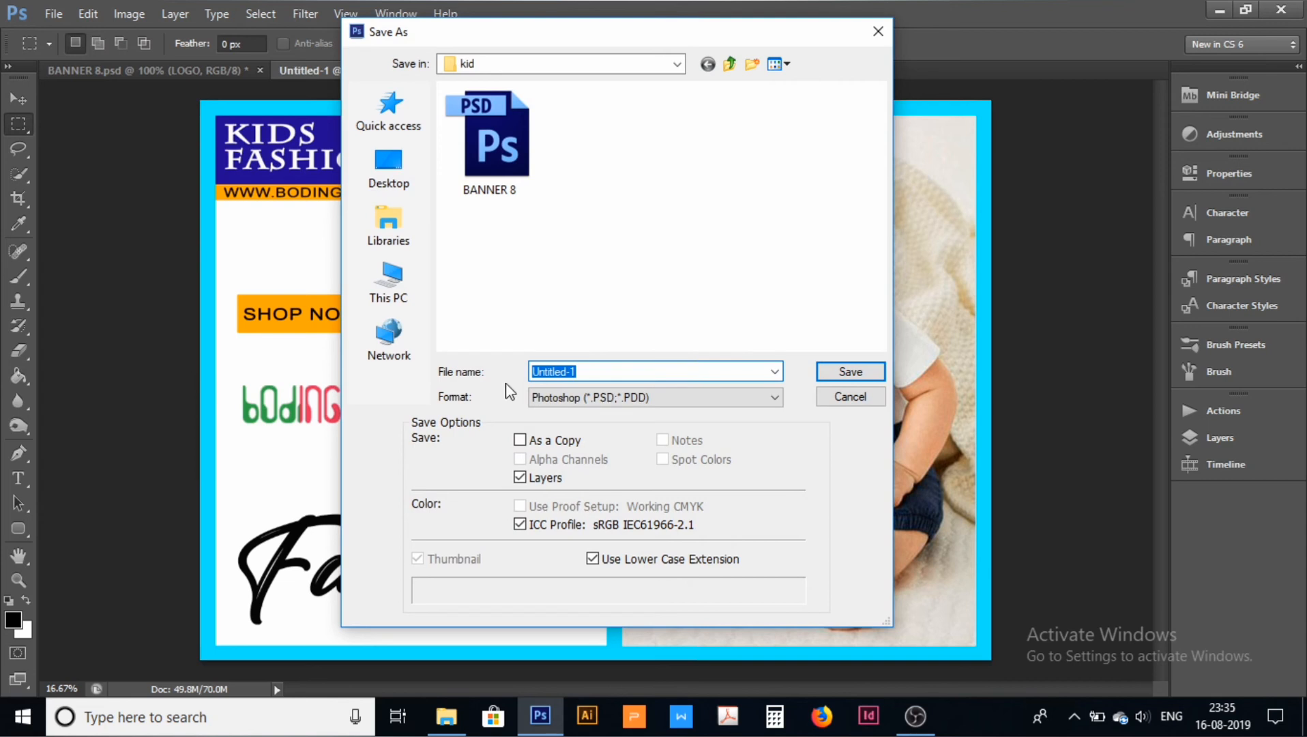
click(560, 403)
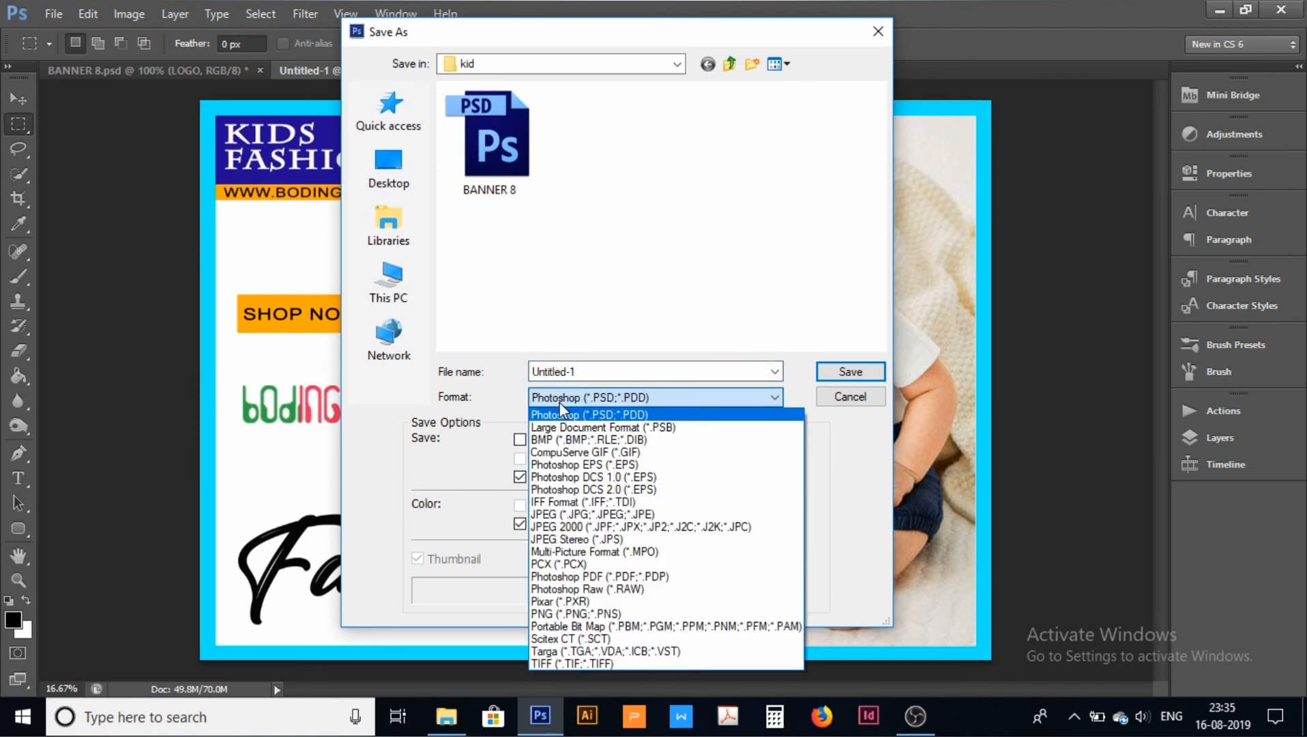
click(559, 408)
click(560, 401)
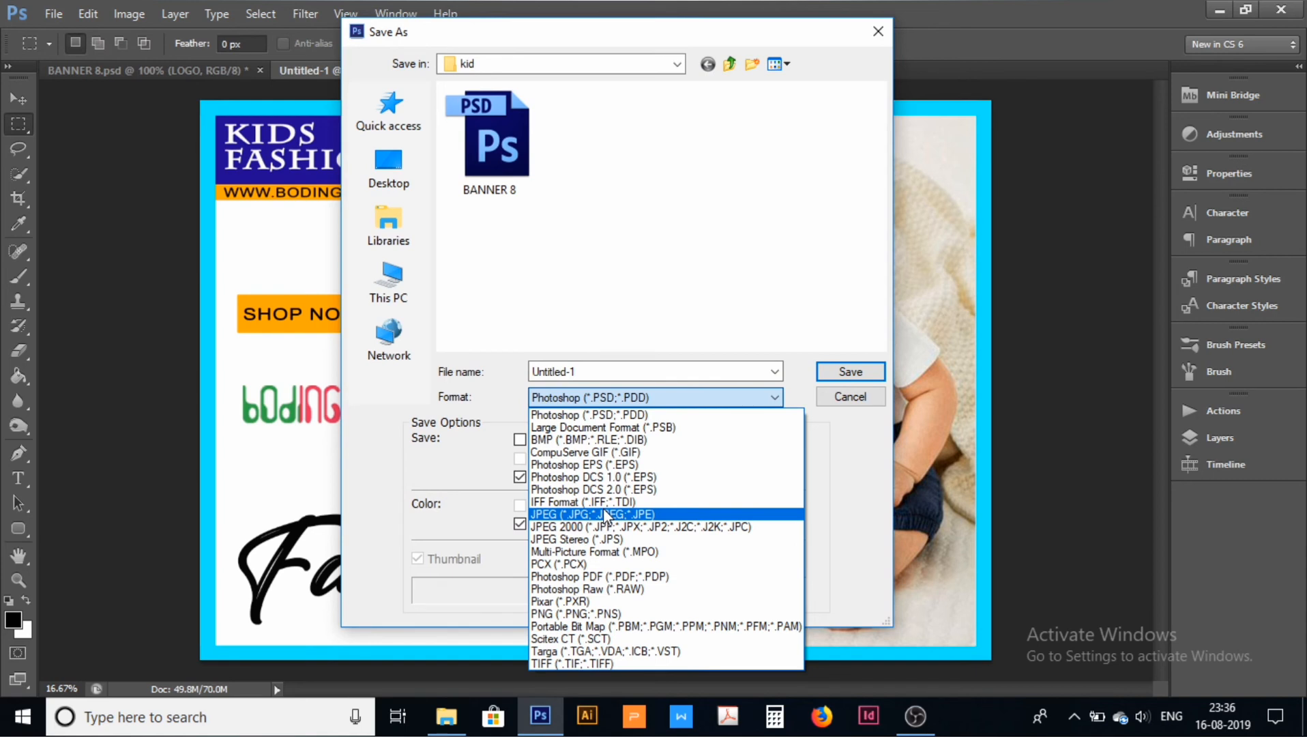
click(850, 401)
click(879, 31)
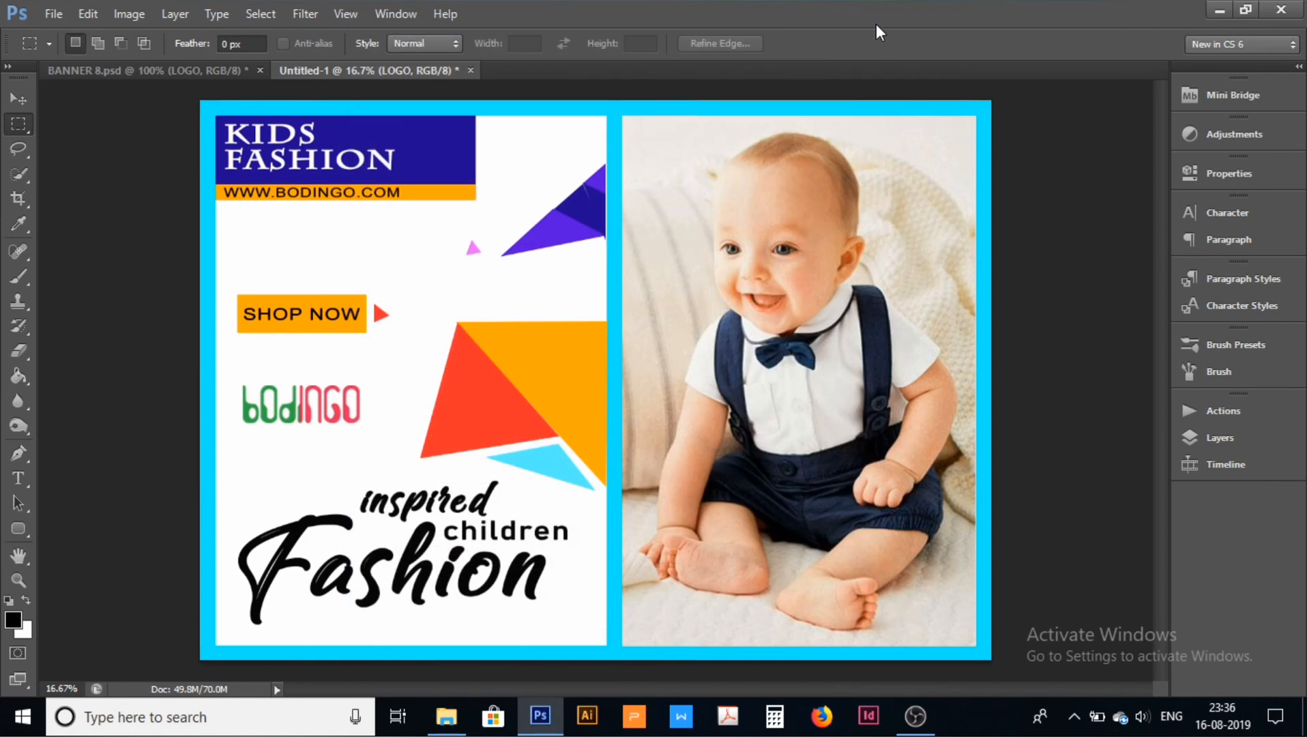